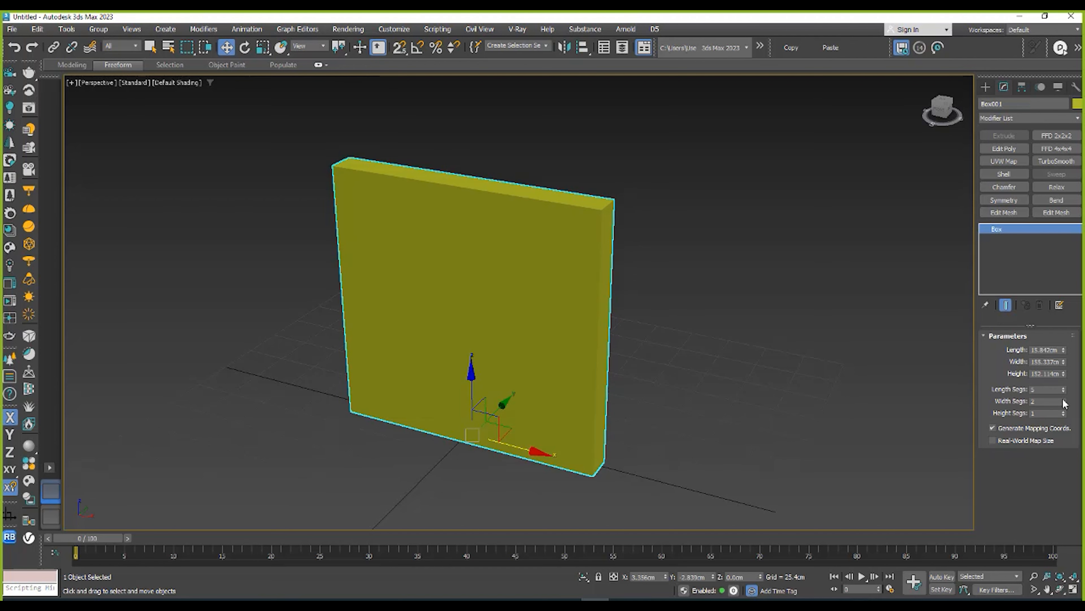
- Set the box to 4 width segments and 5 height segments and display its edged faces
left_click(1063, 411)
left_click(1063, 411)
key("F4")
scroll(449, 286, "up", 3)
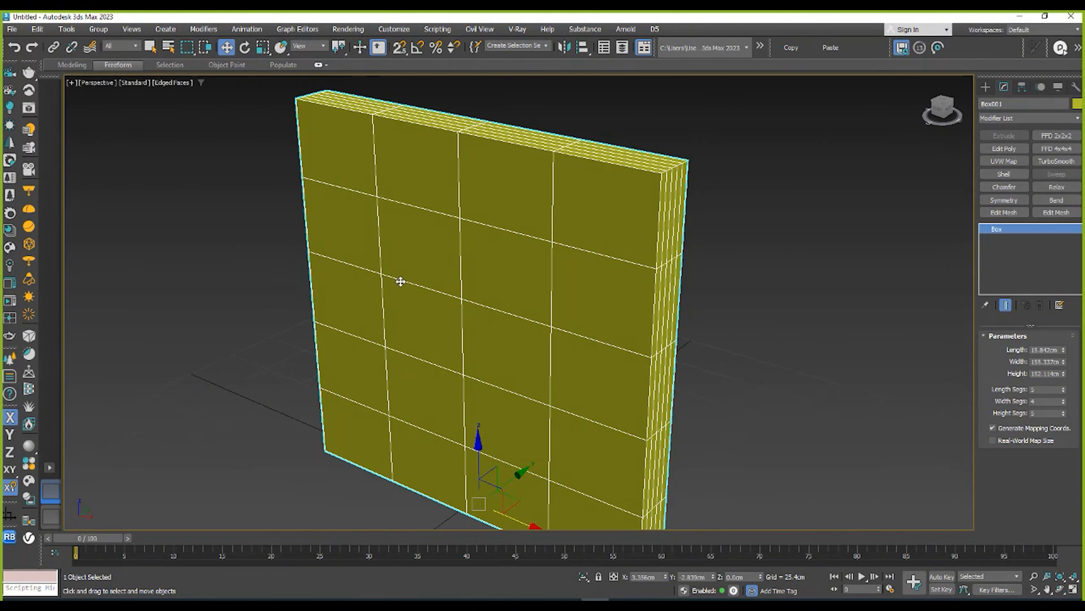
mouse_move(400, 281)
middle_mouse_down("alt")
mouse_move(572, 277)
mouse_move(507, 252)
middle_mouse_up("alt")
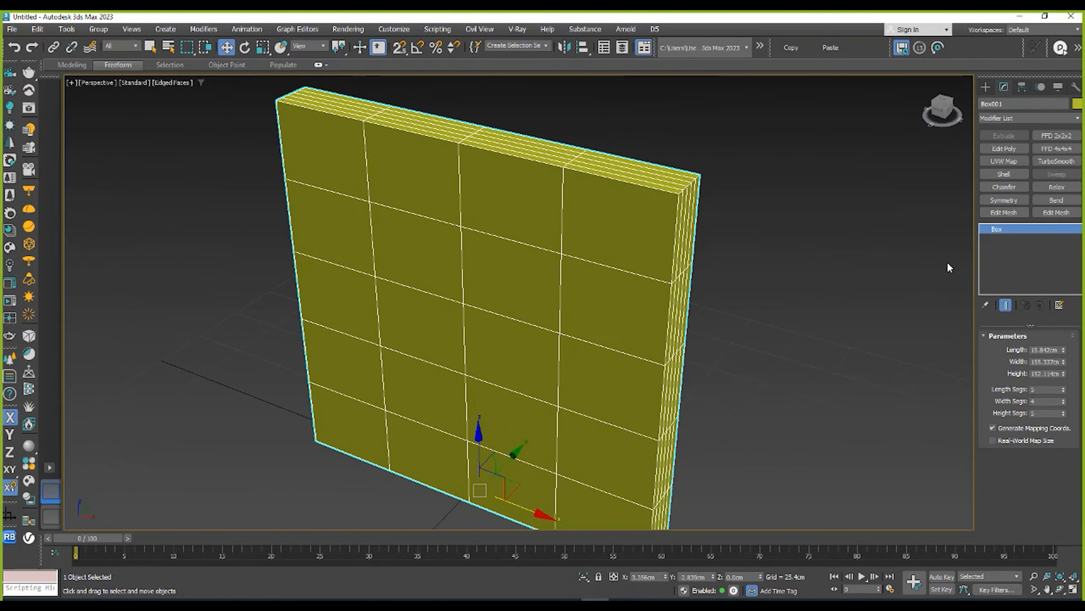
scroll(567, 149, "down", 3)
middle_click_drag(575, 173, 563, 258, "alt")
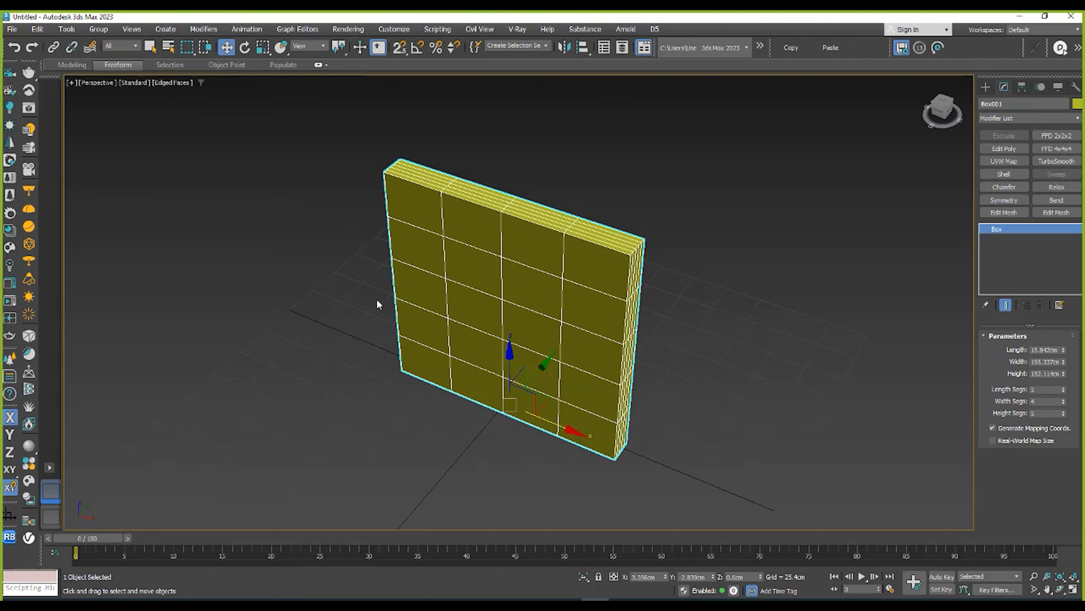
middle_click_drag(448, 446, 509, 324, "alt")
middle_click_drag(412, 306, 480, 332, "alt")
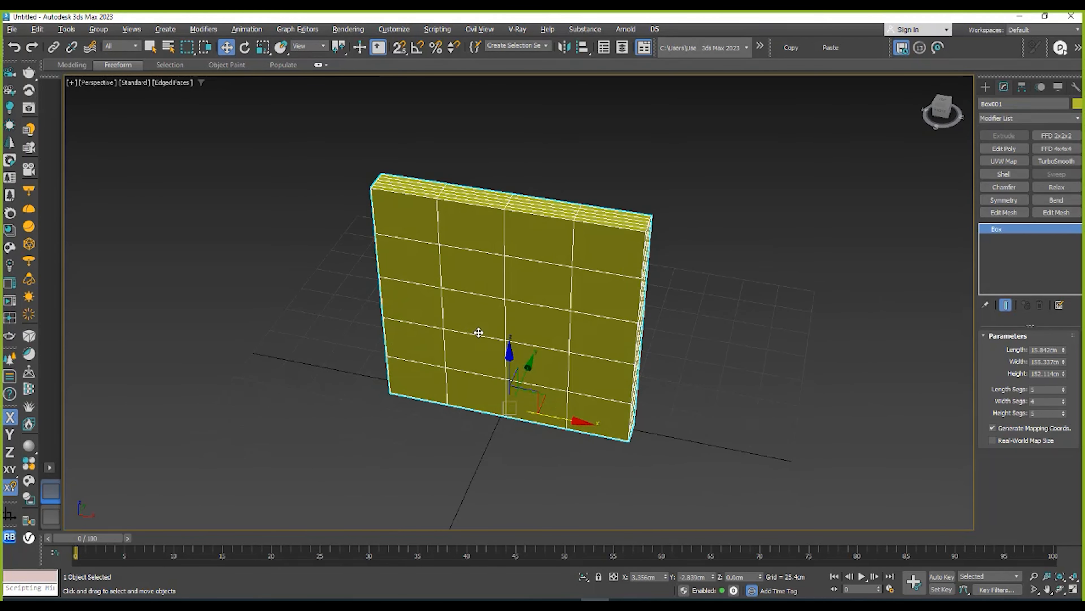
middle_click_drag(565, 304, 548, 303, "alt")
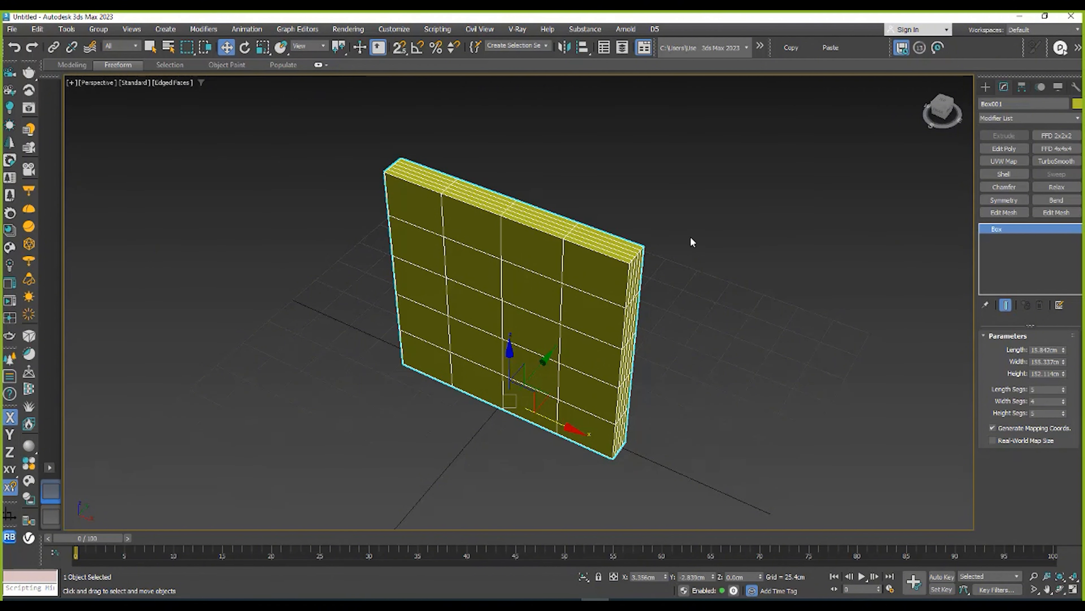
middle_click_drag(553, 303, 607, 293, "alt")
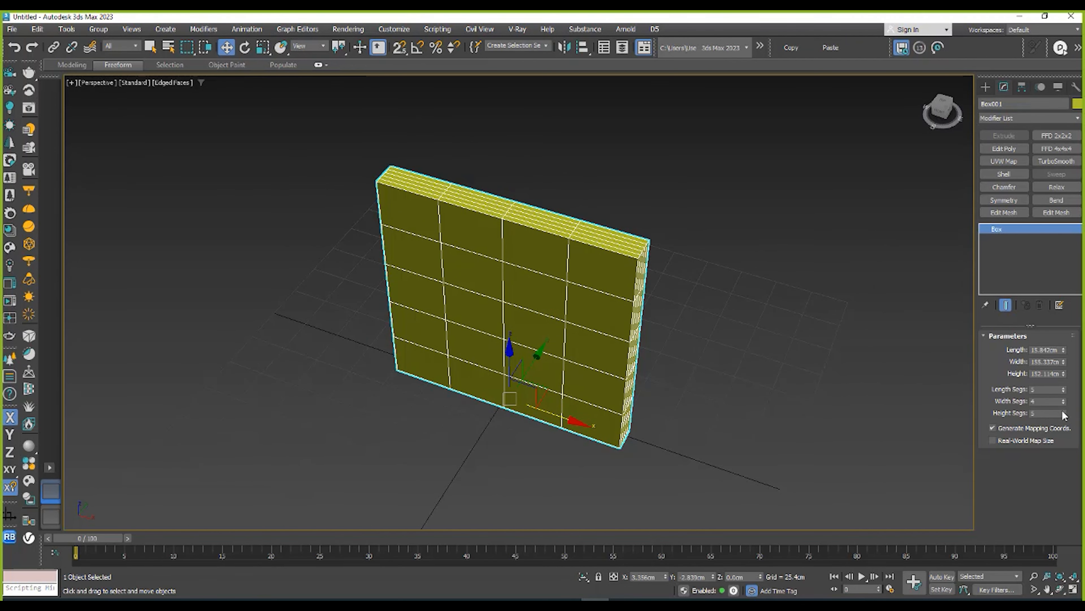
- Set the box to 1 length segment and 3 width segments, and reduce its length to about 14.9 cm
left_click_drag(1063, 415, 1064, 412)
left_click(1064, 403)
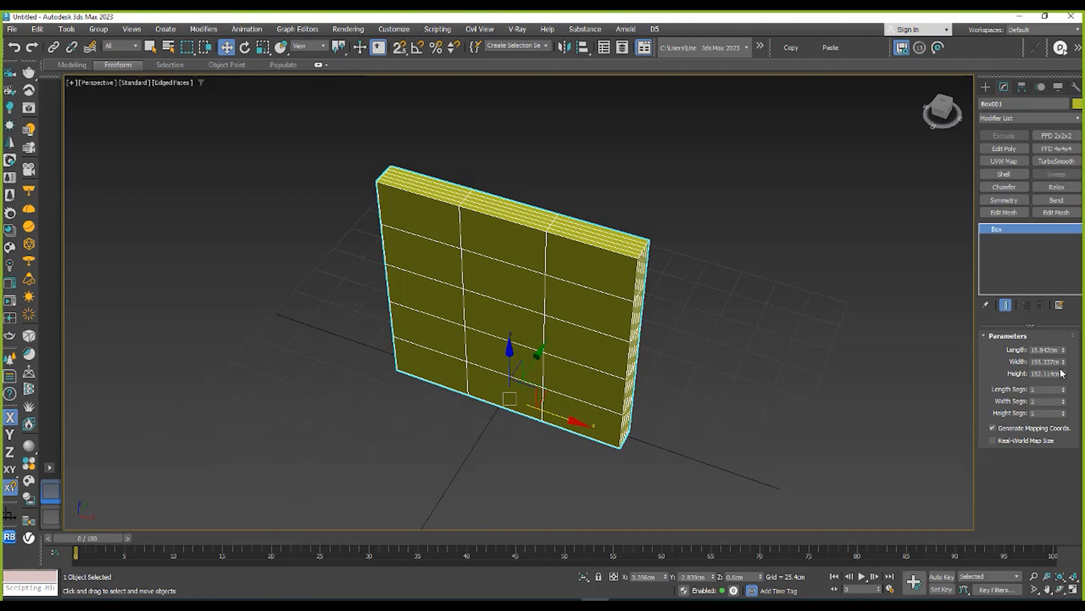
left_click_drag(1064, 351, 1064, 355)
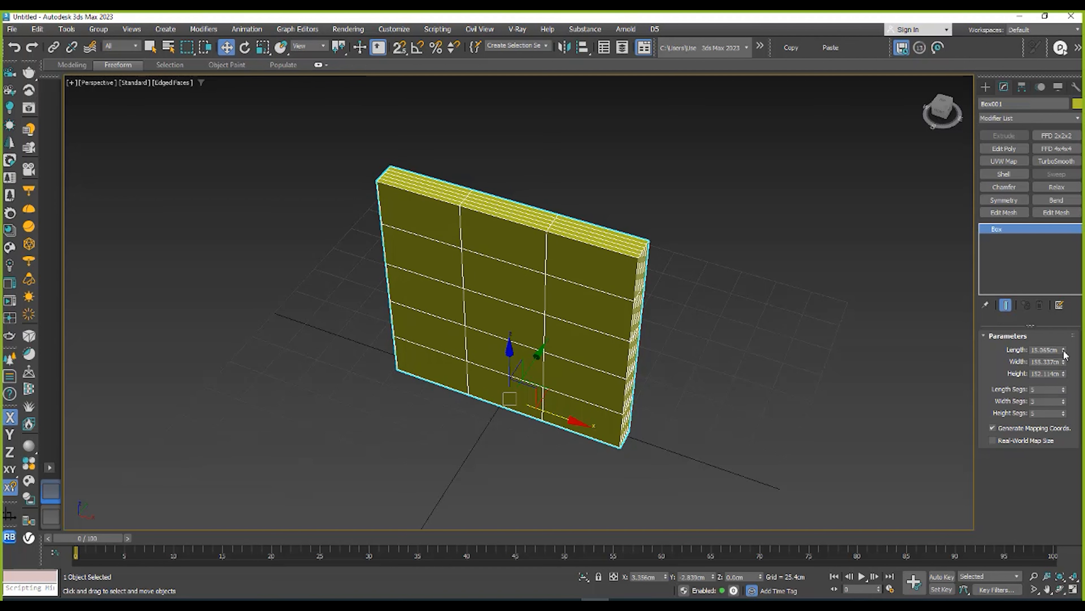
left_click(1063, 392)
left_click(1063, 391)
left_click(1063, 391)
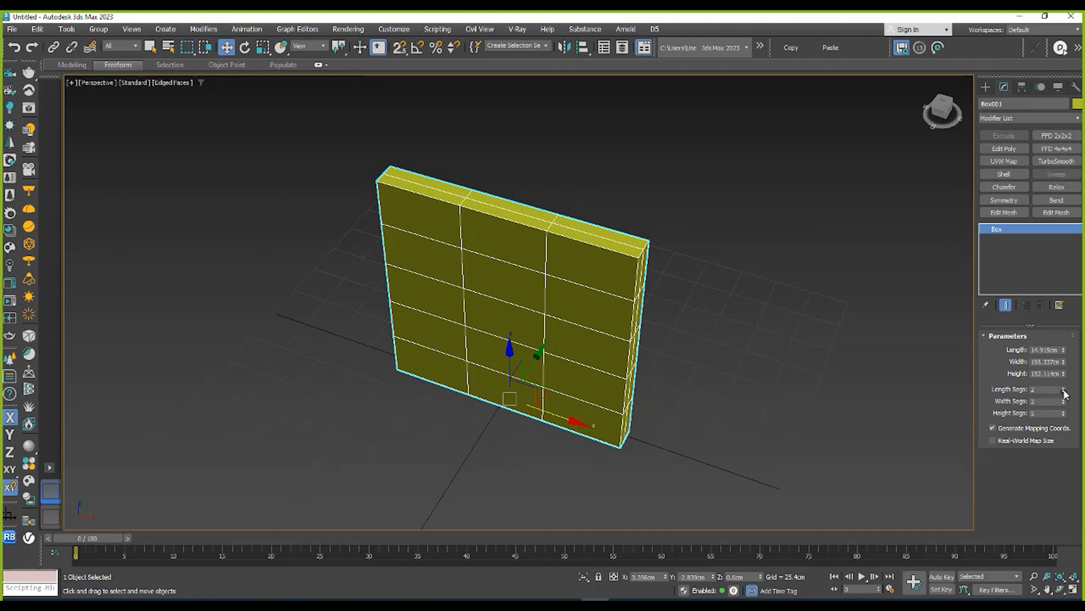
left_click(1064, 392)
middle_click_drag(671, 338, 673, 325, "alt")
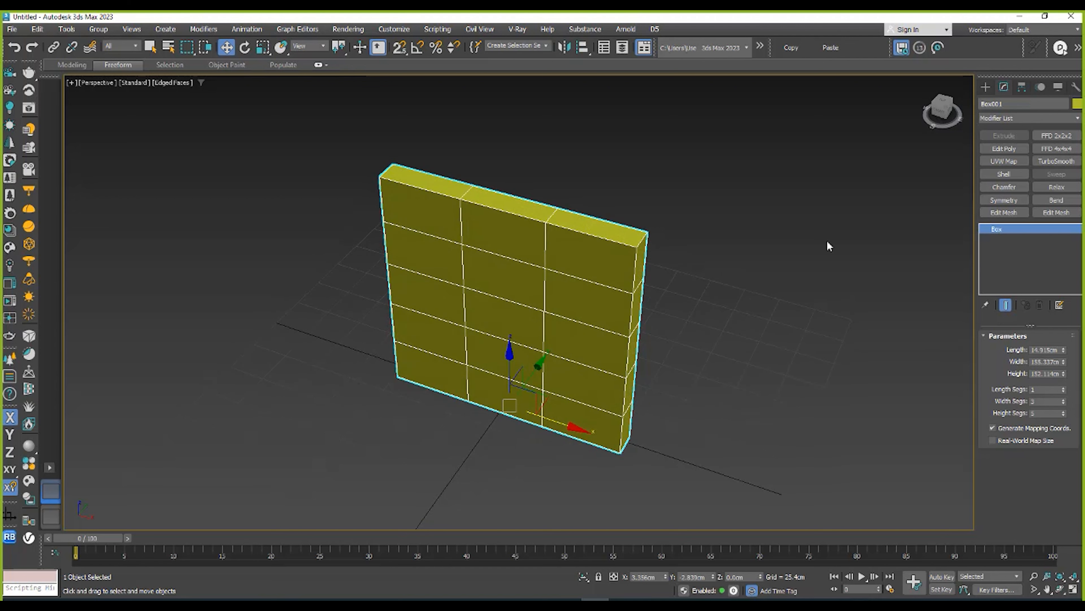
- Add an Edit Poly modifier to the box and enter vertex editing
left_click(1004, 145)
middle_click_drag(681, 218, 698, 207, "alt")
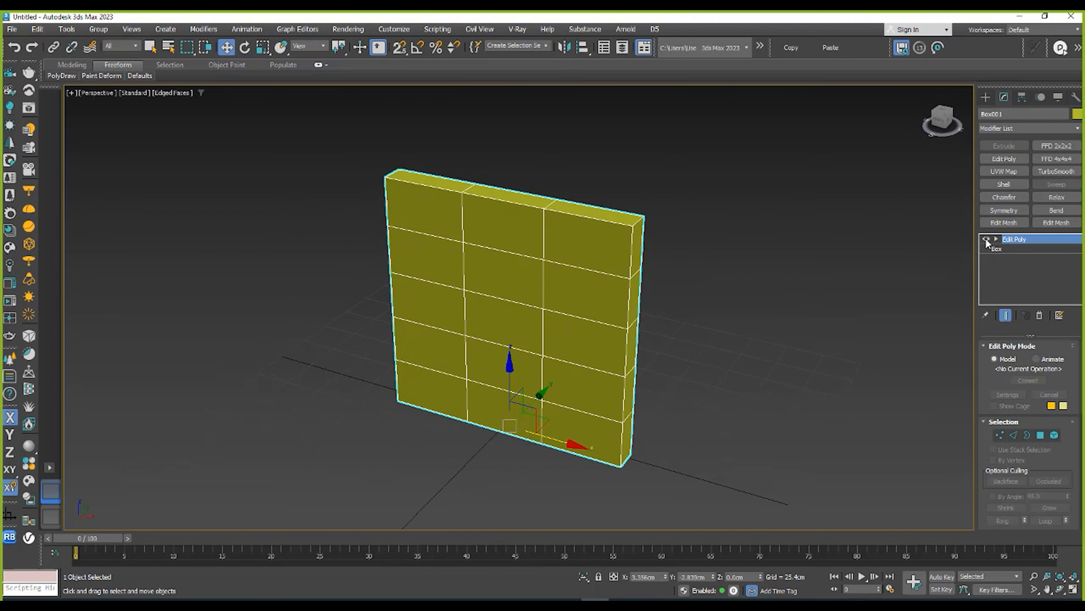
left_click(997, 239)
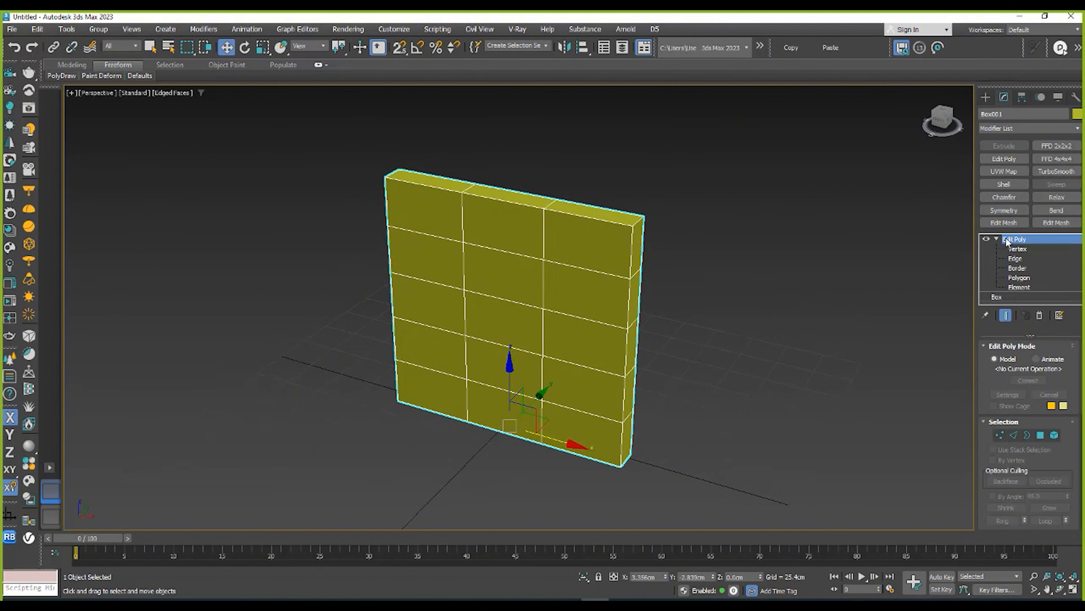
left_click(1017, 250)
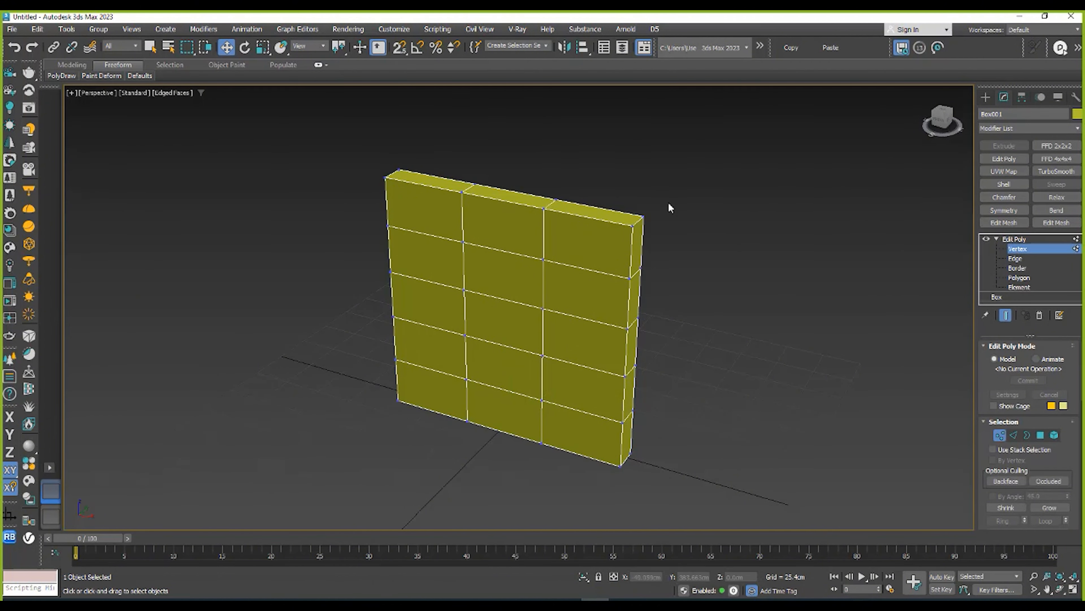
- Try moving the box's upper right corner vertex along the X axis
left_click(643, 218)
left_click_drag(686, 230, 798, 255)
right_click(797, 255)
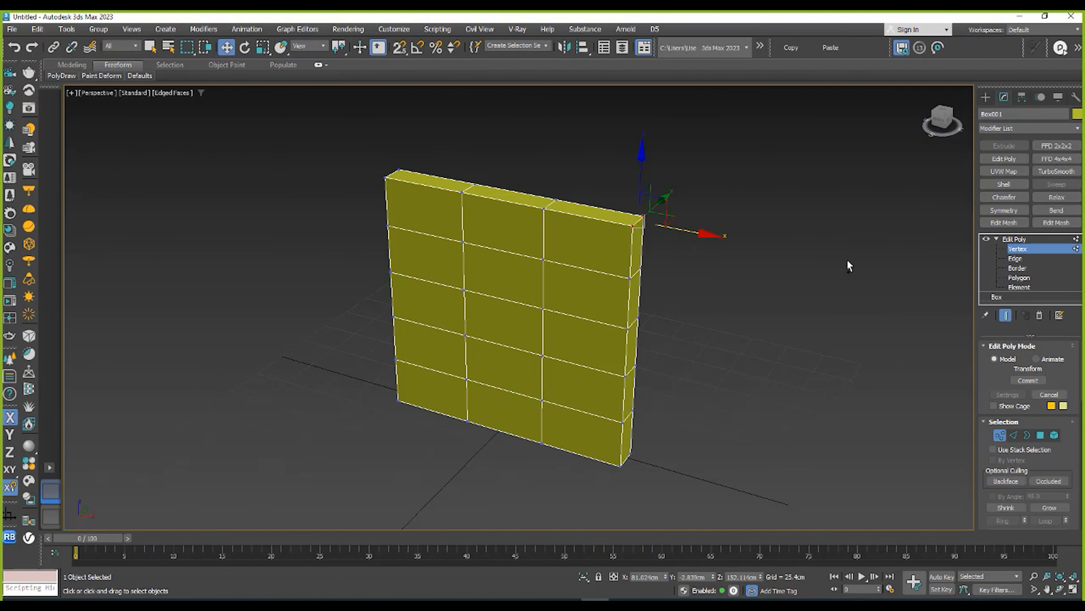
- Switch to edge editing and select single edges along the upper front of the box
left_click(1015, 261)
left_click(629, 240)
left_click(594, 217)
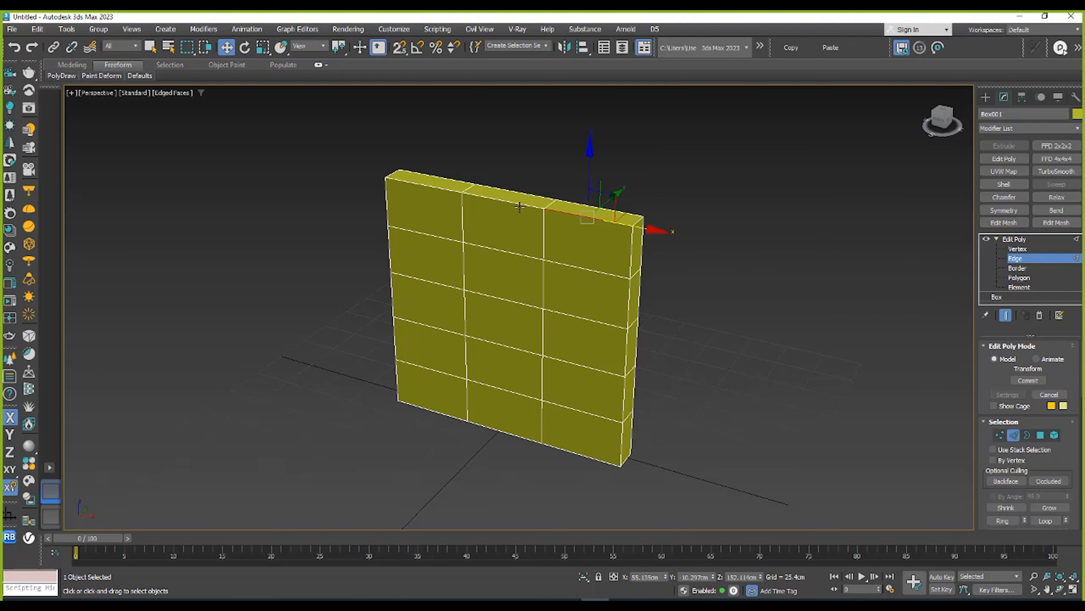
left_click(518, 205)
- Switch to polygon editing and delete the upper right polygon on the box's front face
left_click(1018, 278)
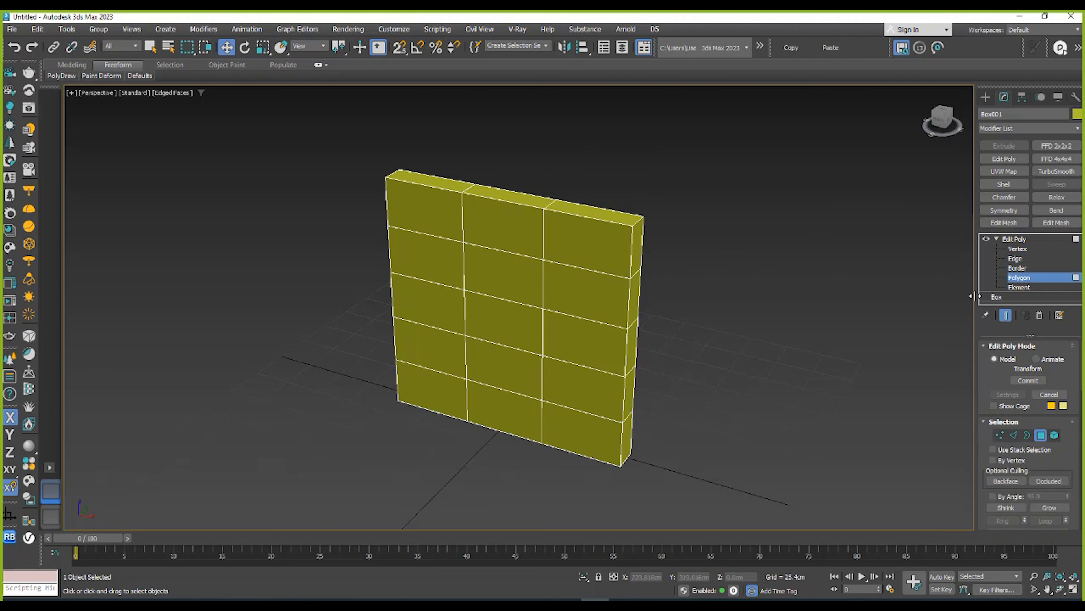
left_click(594, 244)
left_click(1020, 279)
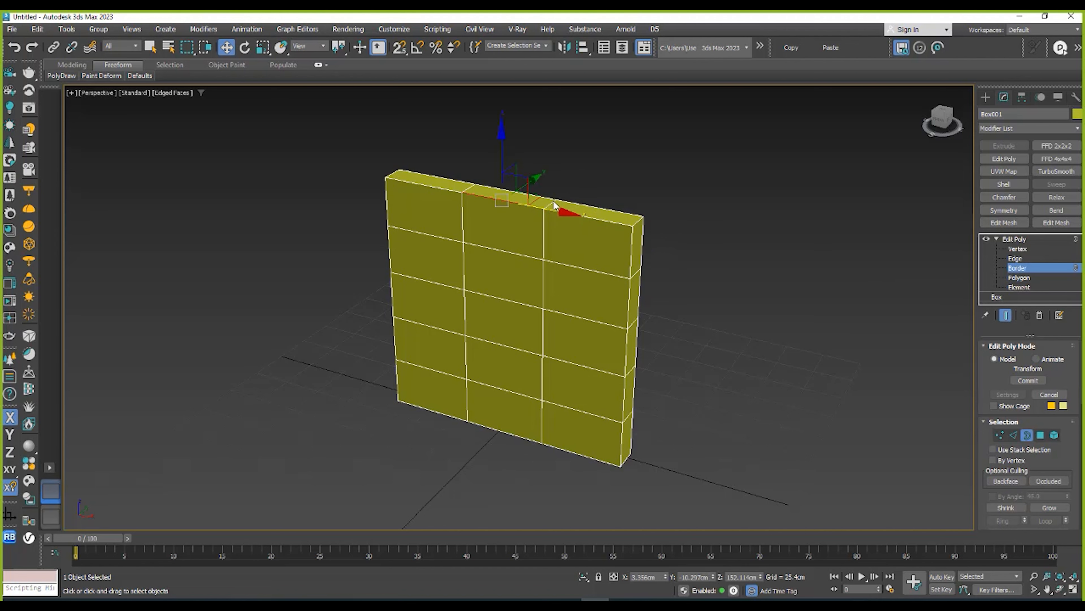
key("4")
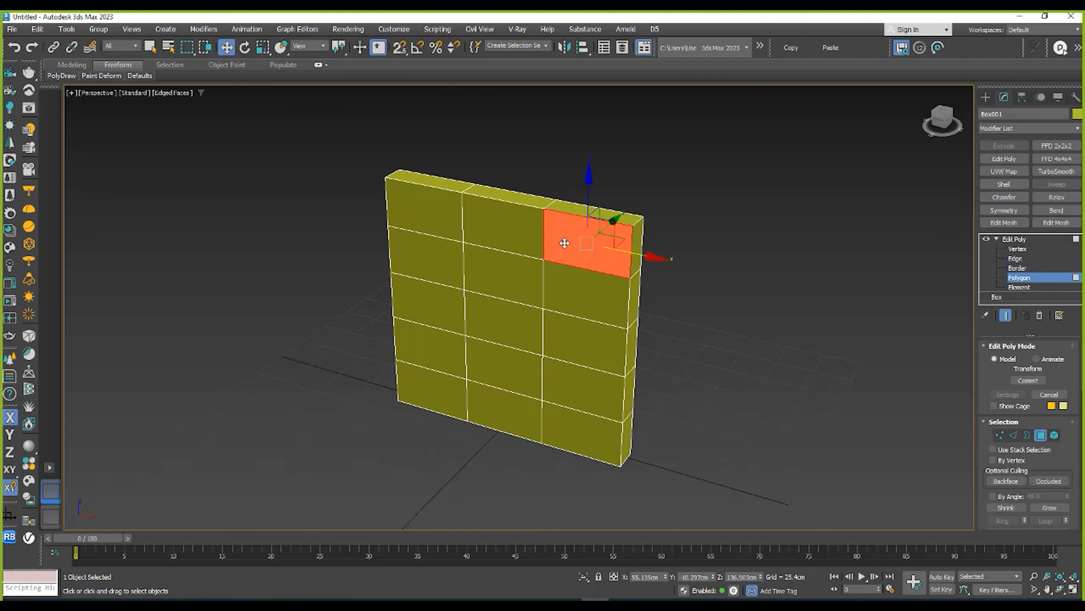
scroll(478, 252, "up", 3)
scroll(481, 247, "up", 1)
key("Delete")
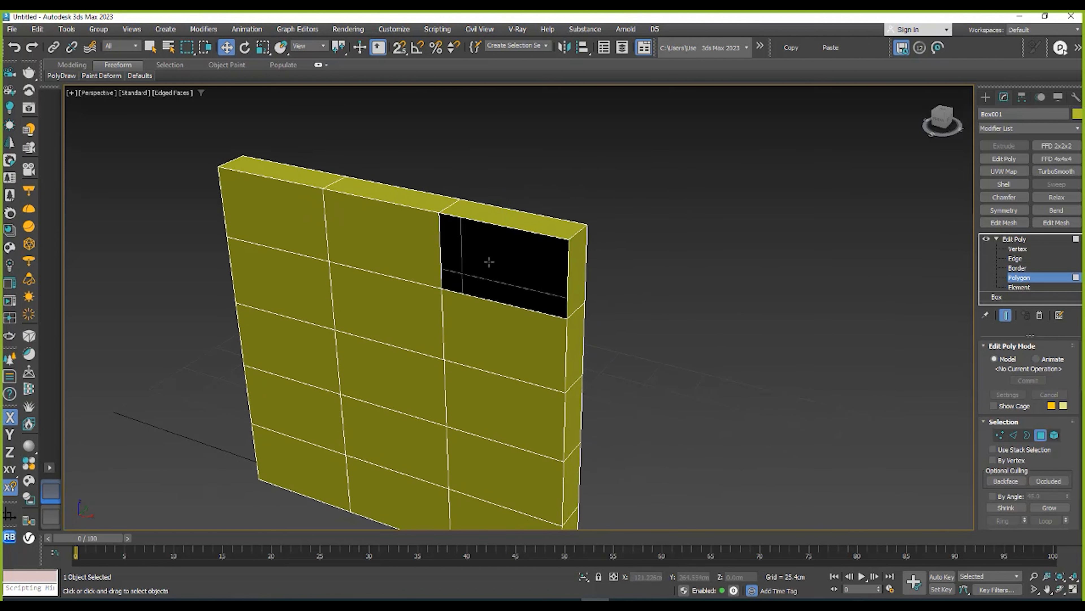
- Select the border around the opening in the box's front face and close it with Cap
left_click(1015, 258)
left_click(1017, 268)
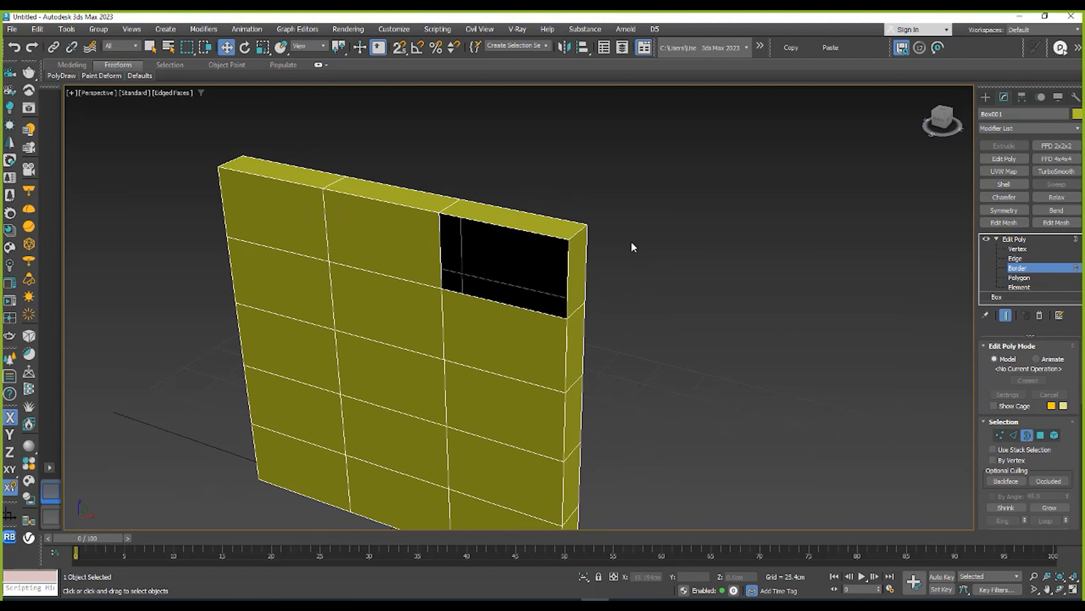
left_click(536, 232)
middle_click_drag(535, 232, 513, 234, "alt")
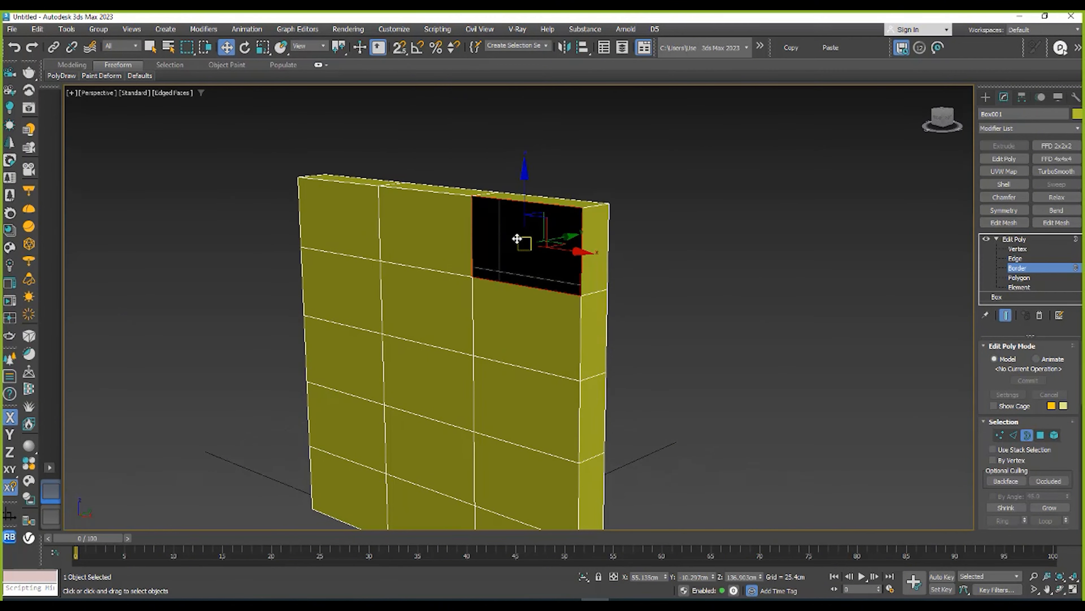
right_click(514, 234)
right_click(532, 237)
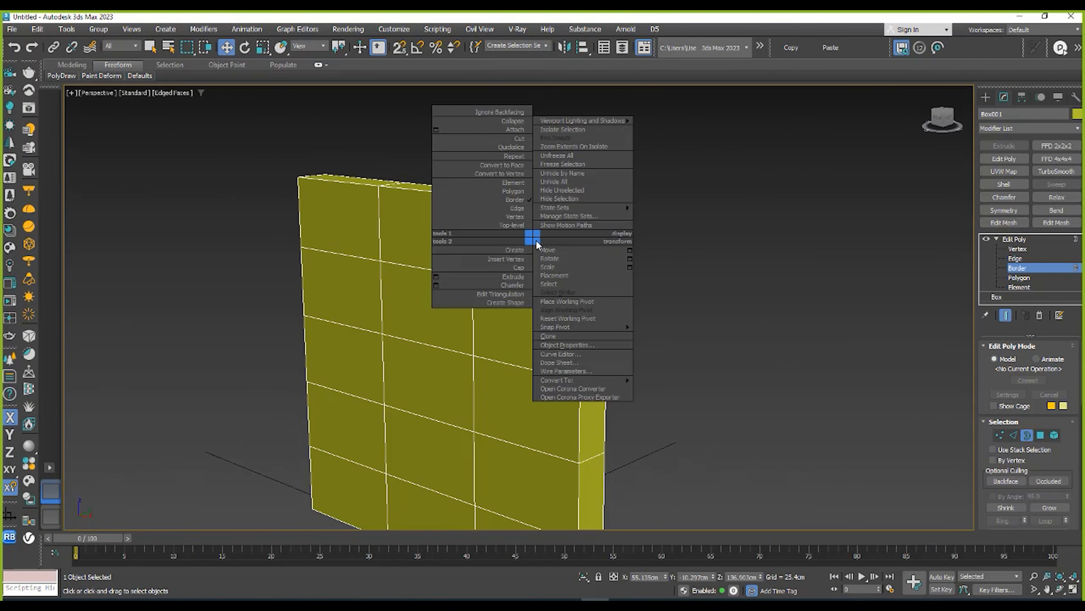
left_click(510, 266)
scroll(516, 245, "up", 5)
middle_click_drag(455, 198, 610, 317, "alt")
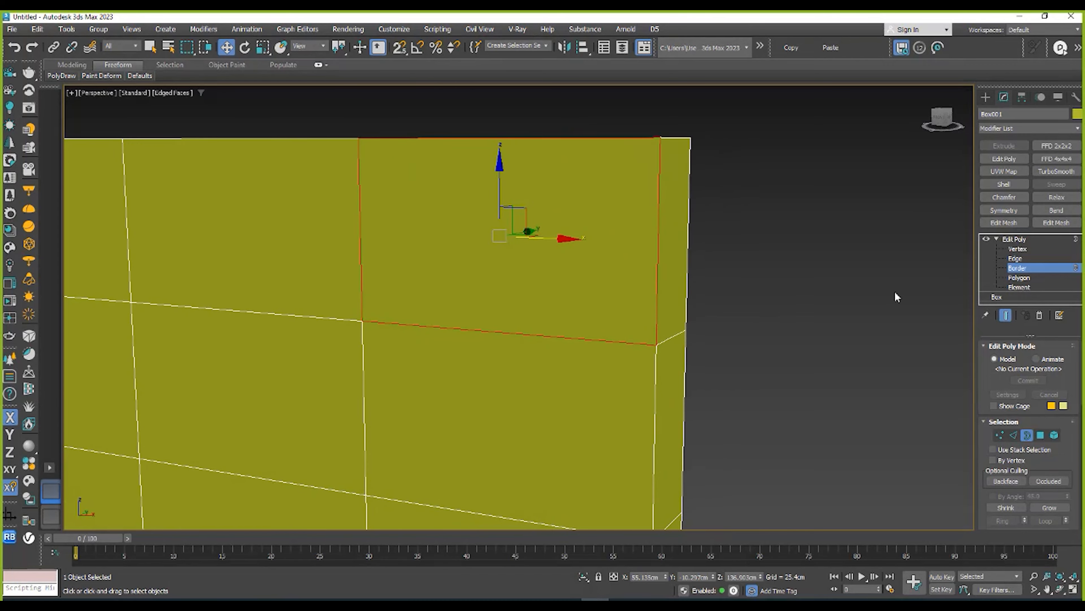
- Extrude the middle front polygon in the second row outward along the Y axis
left_click(1015, 239)
scroll(680, 285, "down", 10)
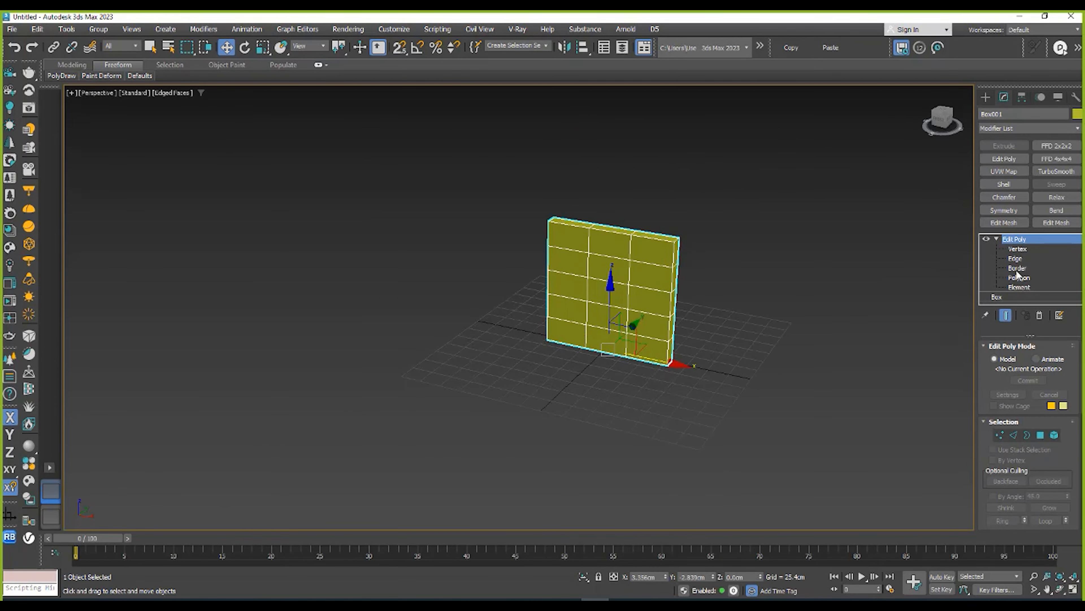
left_click(1026, 278)
scroll(637, 265, "up", 3)
left_click(590, 268)
mouse_move(605, 280)
middle_mouse_down("alt")
mouse_move(614, 262)
mouse_move(620, 287)
middle_mouse_up("alt")
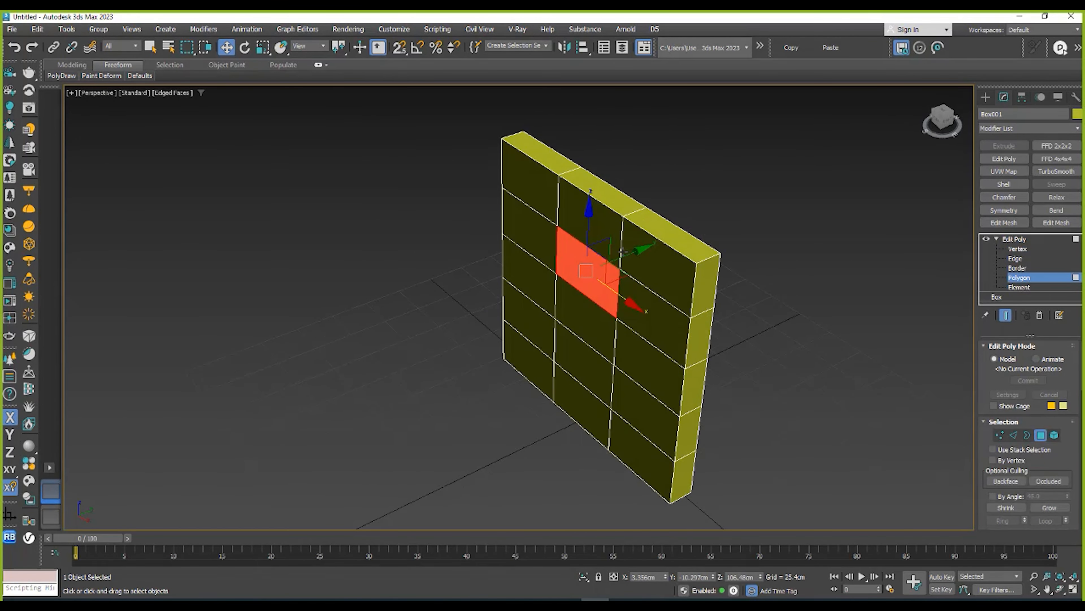
left_click_drag(620, 258, 573, 276, "shift")
middle_click_drag(574, 276, 596, 276, "alt")
- Extrude the right side face of the protruding block outward along the X axis
left_click(596, 278)
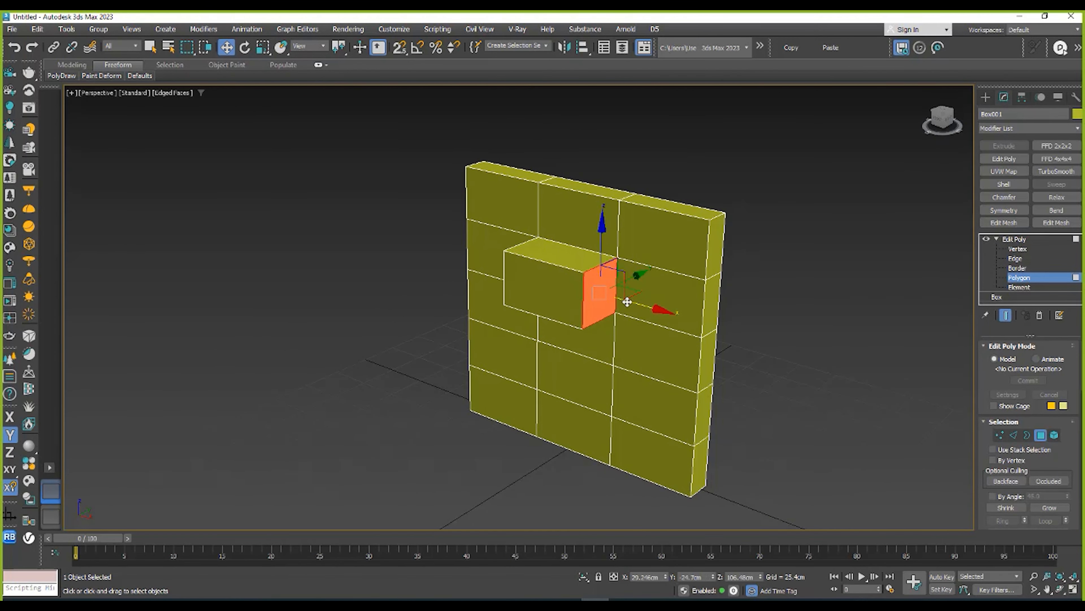
left_click_drag(628, 301, 654, 309, "shift")
middle_click_drag(561, 291, 547, 281, "alt")
- Extrude the protruding block's front polygon further outward, and extrude the new block's upper face upward
left_click(549, 280)
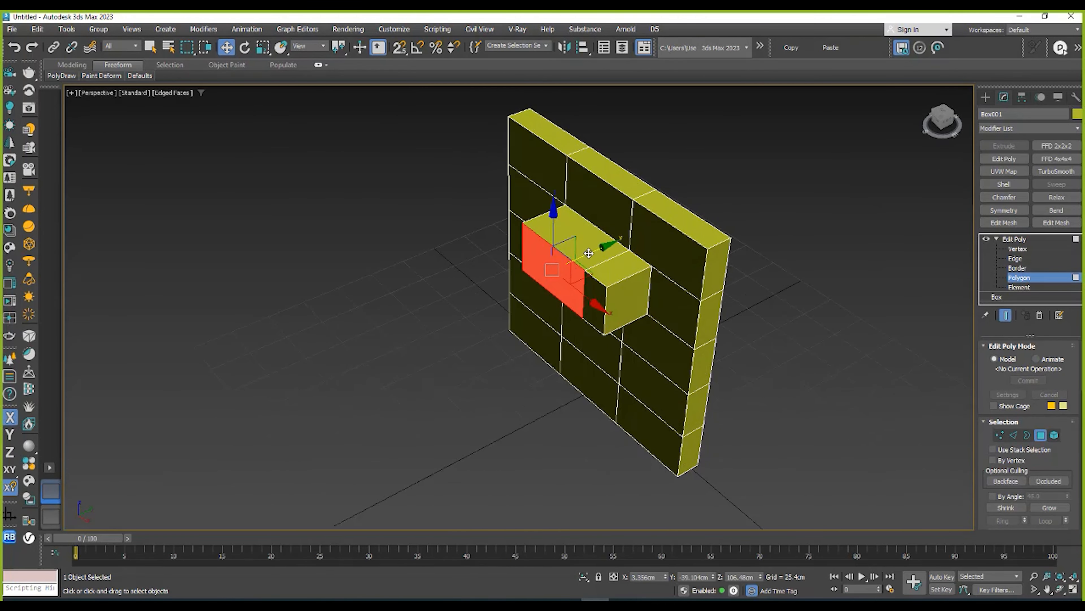
left_click_drag(589, 253, 522, 287, "shift")
left_click(519, 273)
left_click_drag(521, 229, 507, 162, "shift")
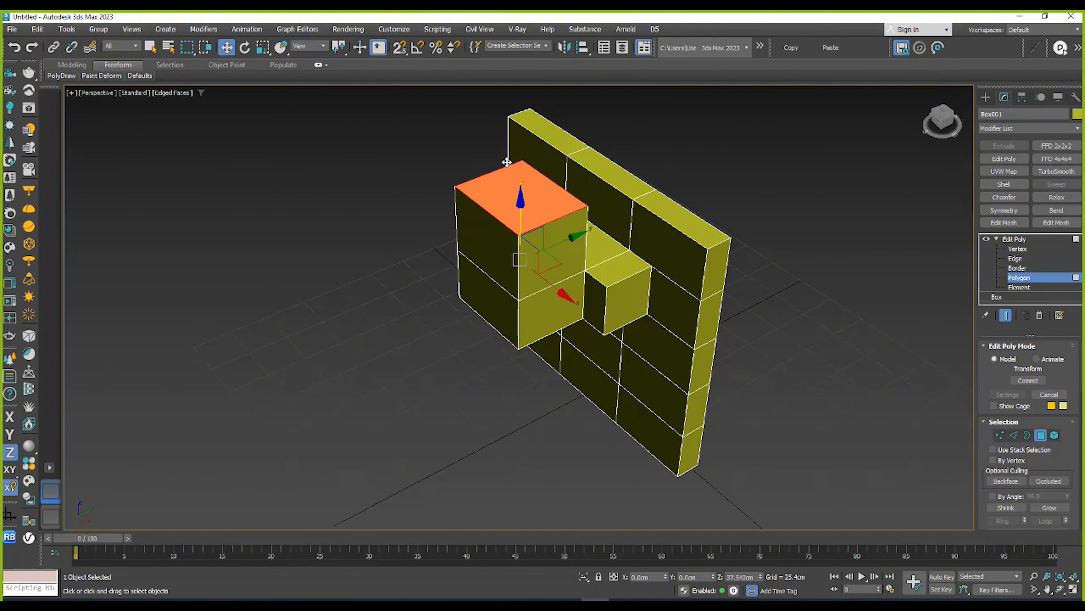
- Extrude the right side face of the new block's lower part outward along the X axis
middle_click_drag(507, 162, 550, 347, "alt")
left_click(527, 339)
left_click_drag(554, 354, 591, 395, "shift")
middle_click_drag(588, 352, 581, 330)
middle_click_drag(581, 331, 632, 350)
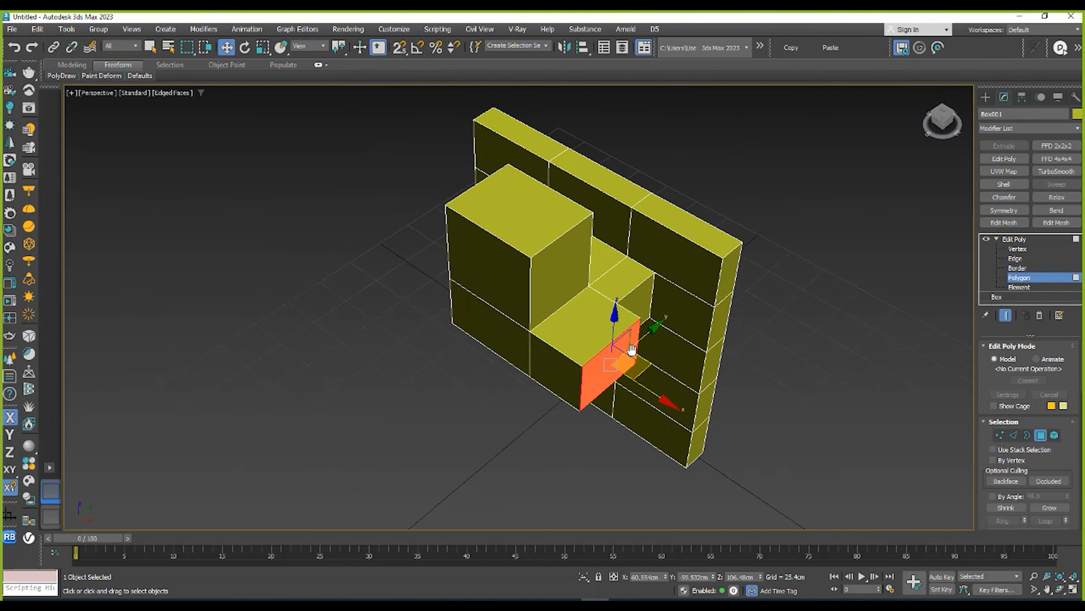
left_click_drag(668, 402, 354, 247)
left_click(354, 247)
- Undo the block extrusions made on the box's front face
middle_click_drag(490, 301, 593, 324, "alt")
left_click(535, 256)
key("ctrl+z")
left_click(344, 136)
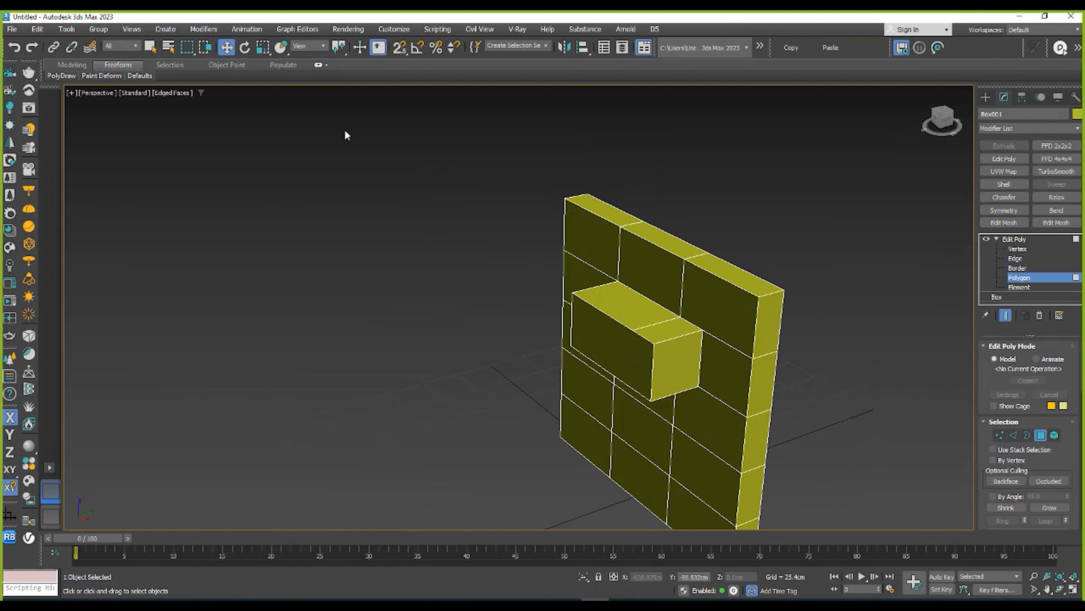
left_click(672, 363)
key("ctrl+z")
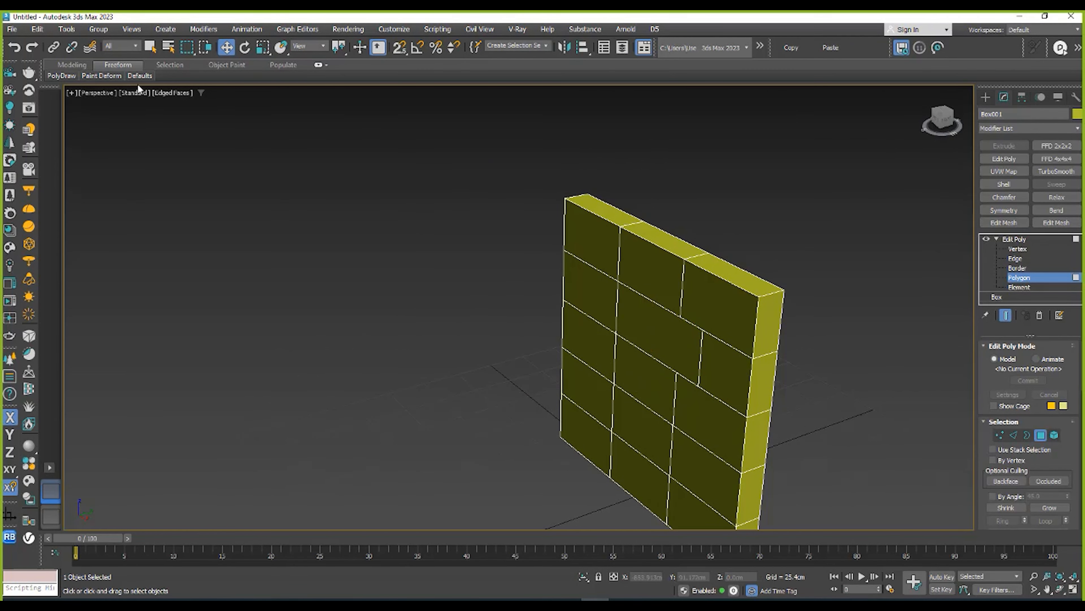
- Redo the last undone extrusion change and undo it again so the box's front face is flat
middle_click_drag(475, 239, 620, 235, "alt")
key("ctrl+y")
middle_click_drag(708, 303, 726, 252, "alt")
left_click(719, 292)
key("ctrl+z")
key("ctrl+z")
middle_click_drag(744, 308, 571, 238, "alt")
left_click(706, 358)
key("ctrl+z")
key("ctrl+z")
- Switch to edge editing and select the offset vertical edge in the second row of the front face
left_click(572, 239)
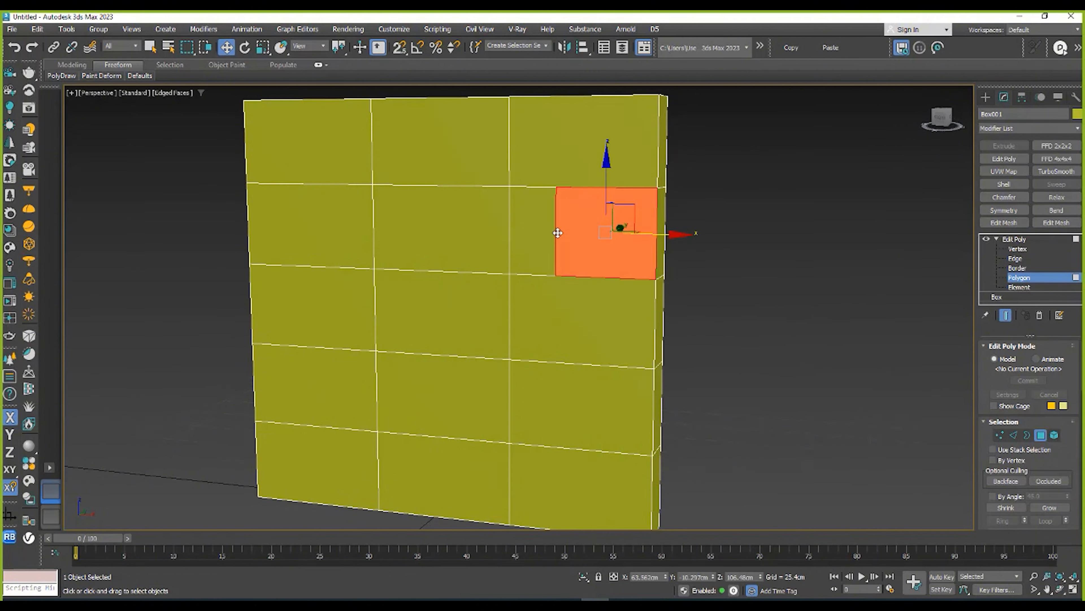
scroll(573, 239, "up", 2)
left_click(1013, 258)
scroll(577, 250, "down", 2)
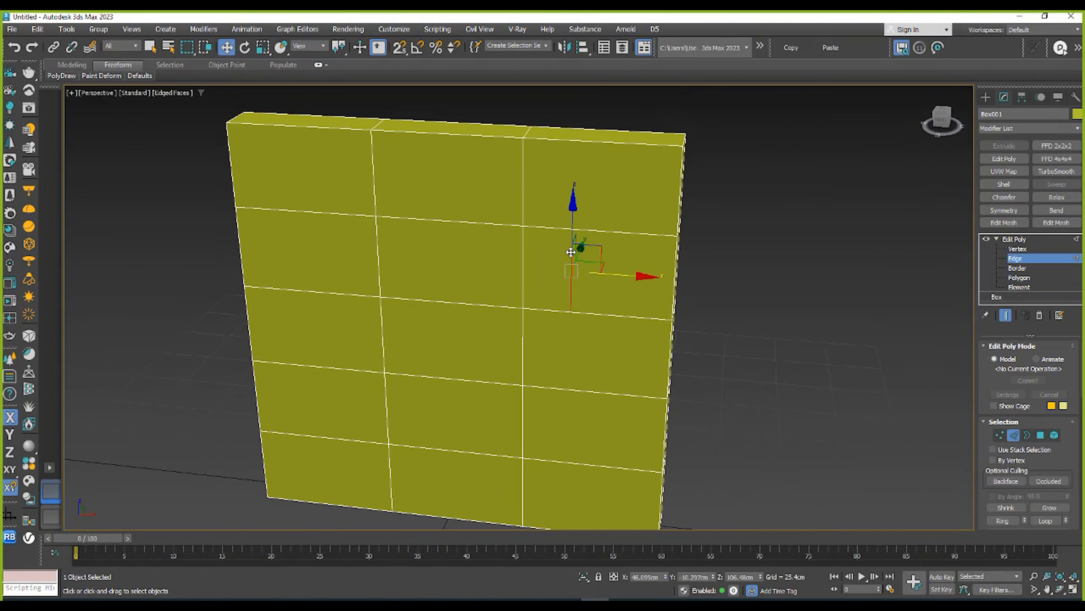
middle_click_drag(573, 252, 561, 212, "alt")
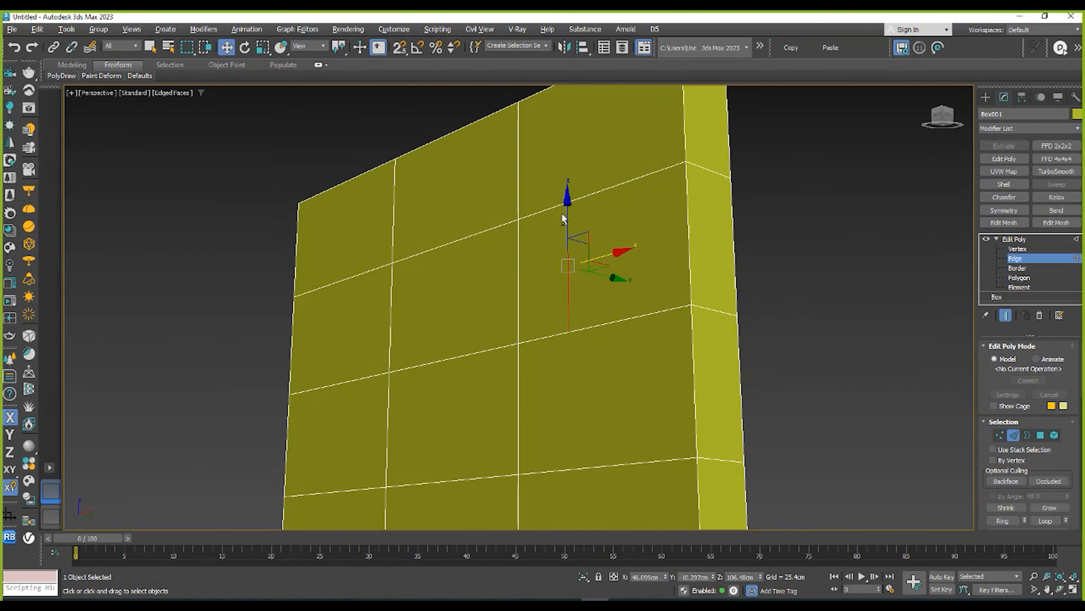
scroll(562, 212, "up", 2)
middle_click_drag(550, 289, 534, 291)
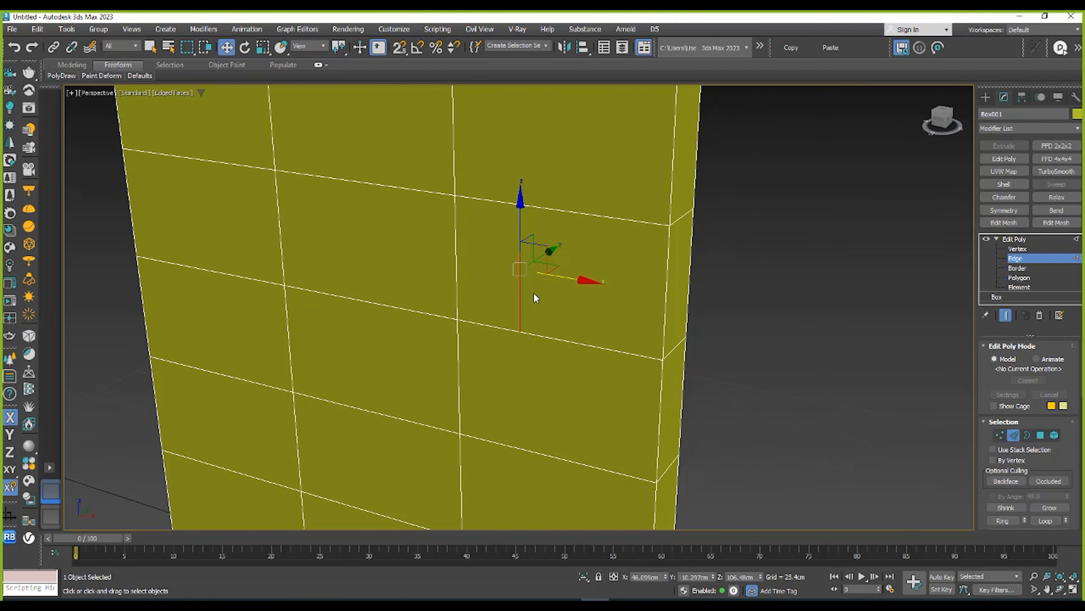
- Try deleting the second row's middle vertical edge, undo it, and remove that edge while keeping the front surface closed
left_click(534, 295)
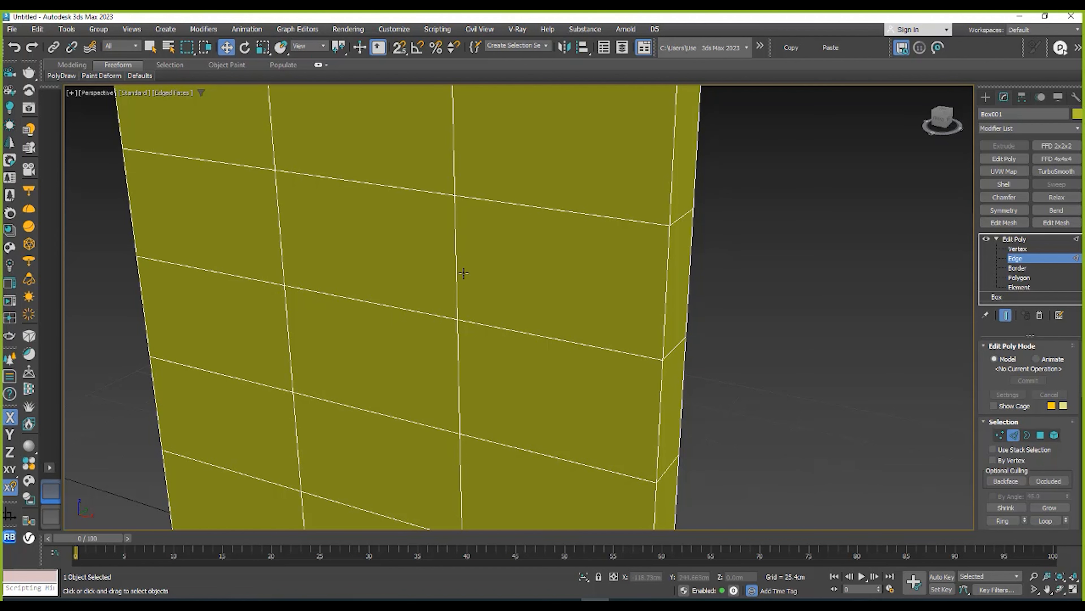
left_click(456, 268)
key("Delete")
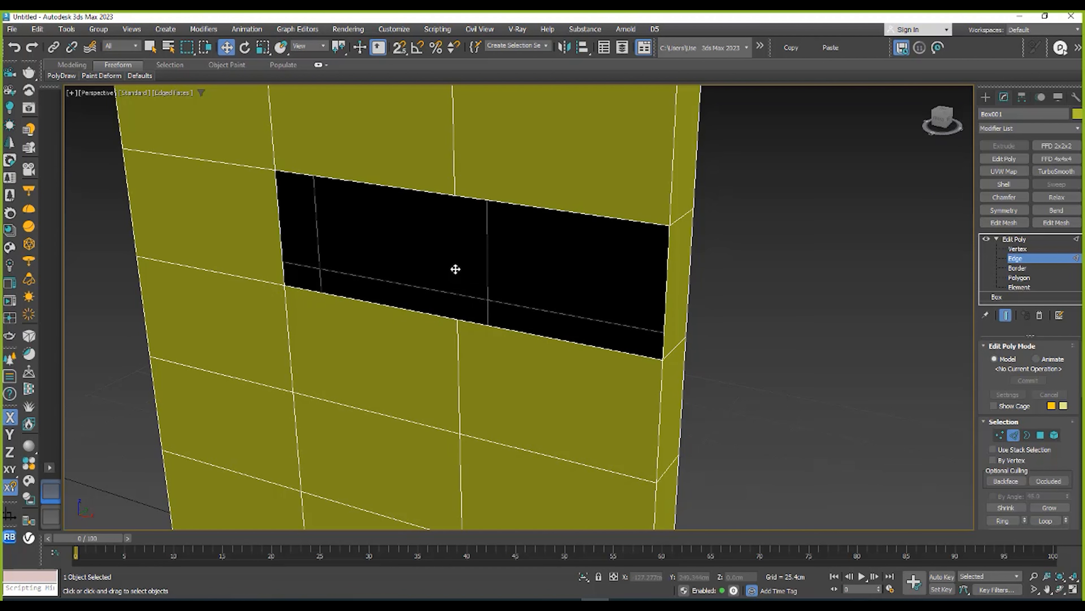
key("ctrl+z")
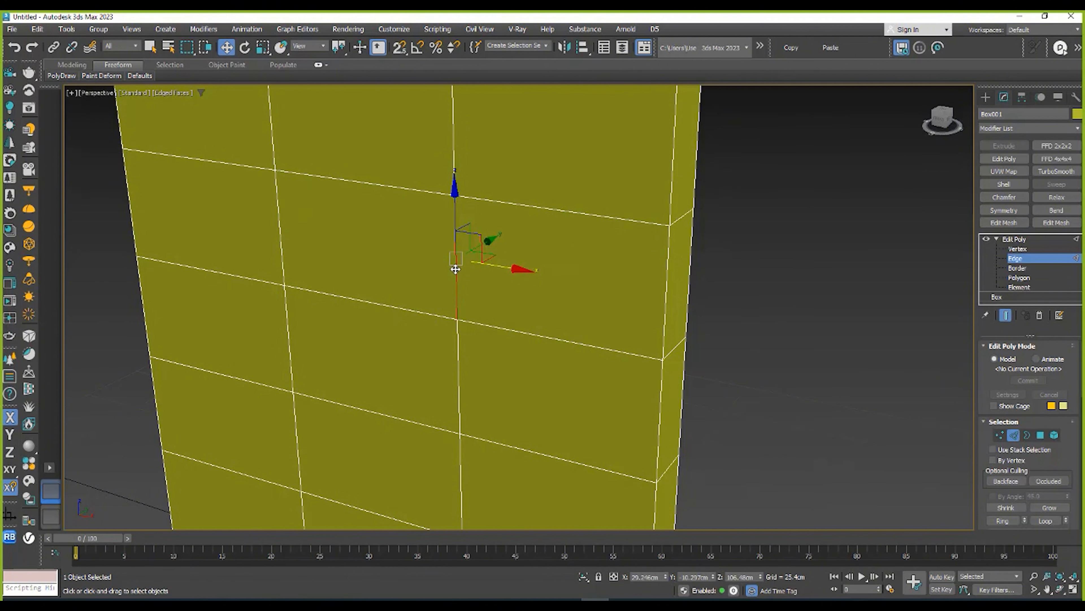
key("BackSpace")
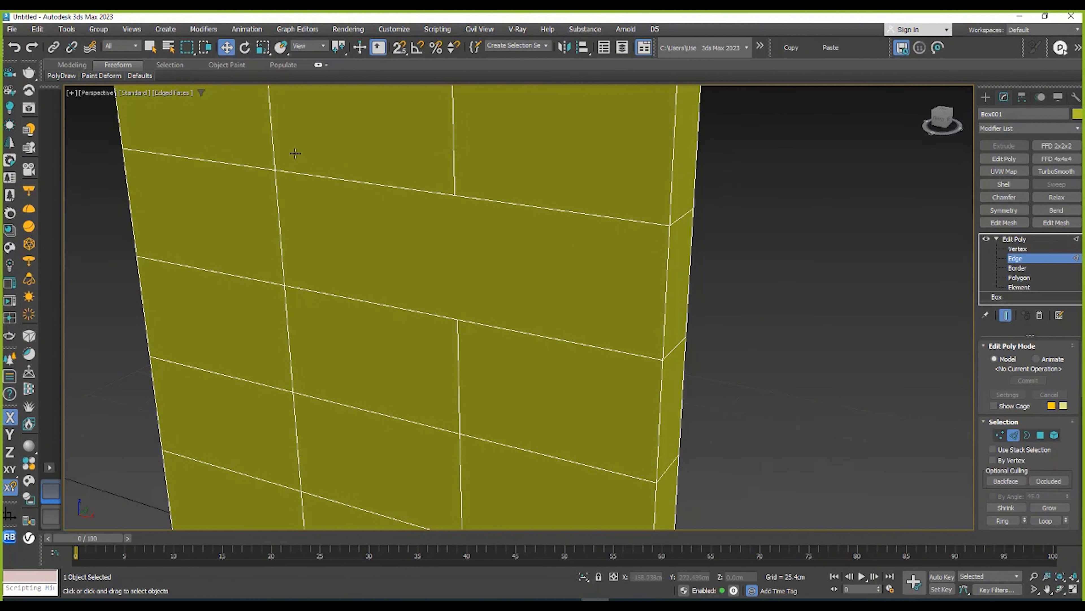
scroll(467, 244, "down", 5)
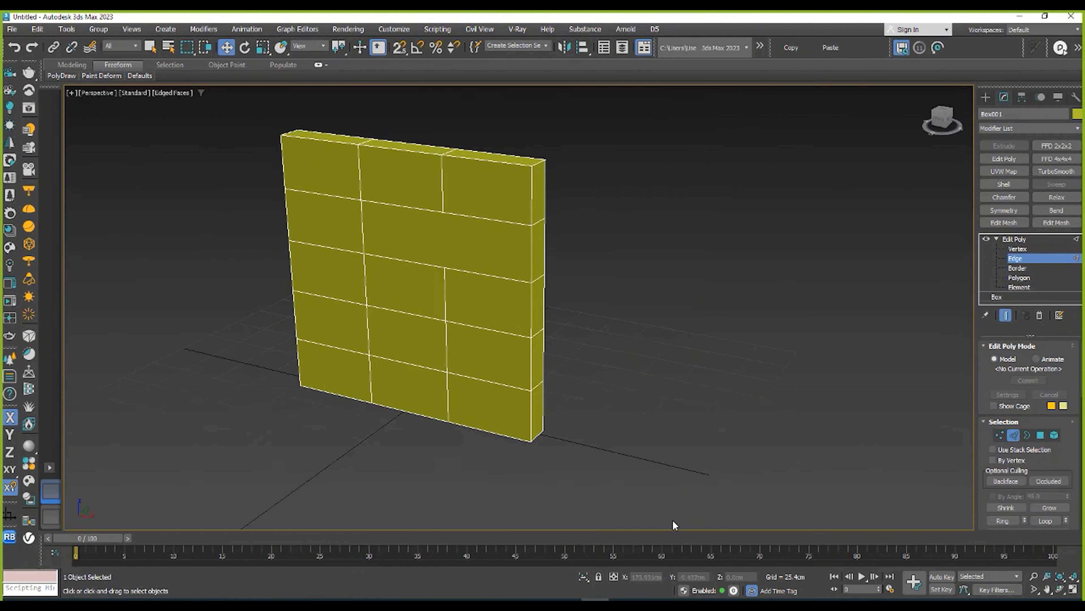
- Switch to the browser to view the A4tech KK-3330 keyboard page, and return to 3ds Max
mouse_move(678, 604)
mouse_move(539, 604)
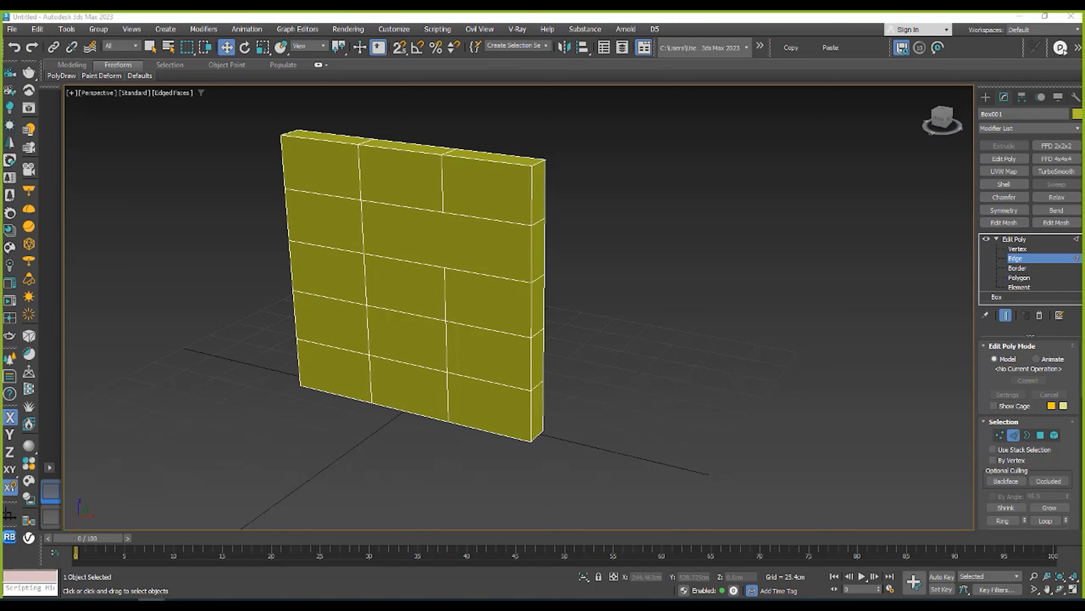
left_click_drag(1084, 171, 434, 66)
left_click(695, 337)
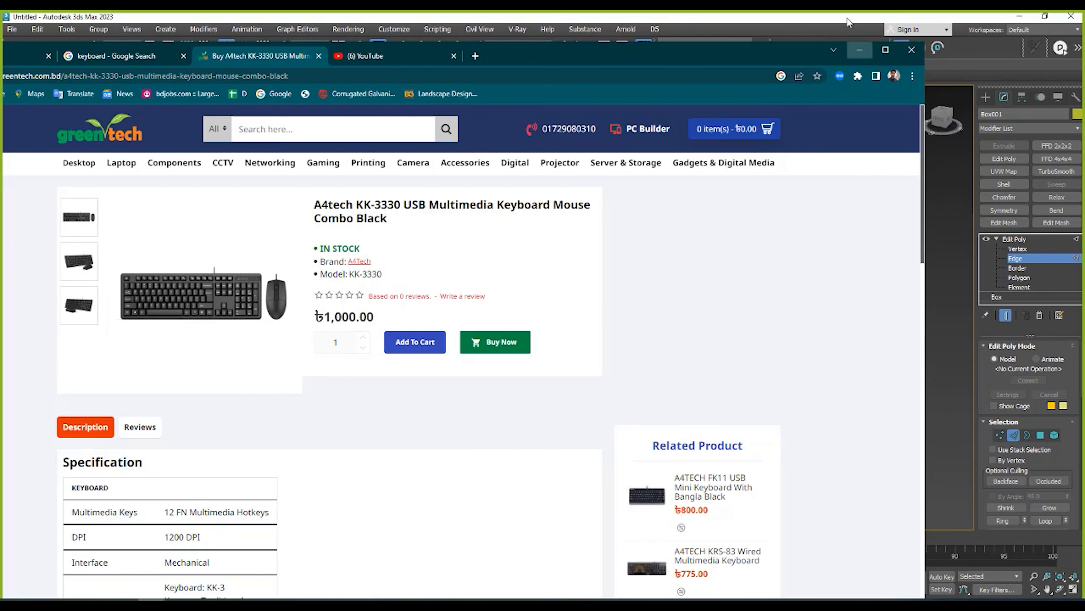
left_click(858, 52)
- Select the merged wide polygon in the second row of the front face and push it inward along the Y axis
mouse_move(502, 293)
middle_mouse_down("alt")
mouse_move(480, 315)
mouse_move(487, 308)
middle_mouse_up("alt")
left_click(1019, 277)
left_click(500, 242)
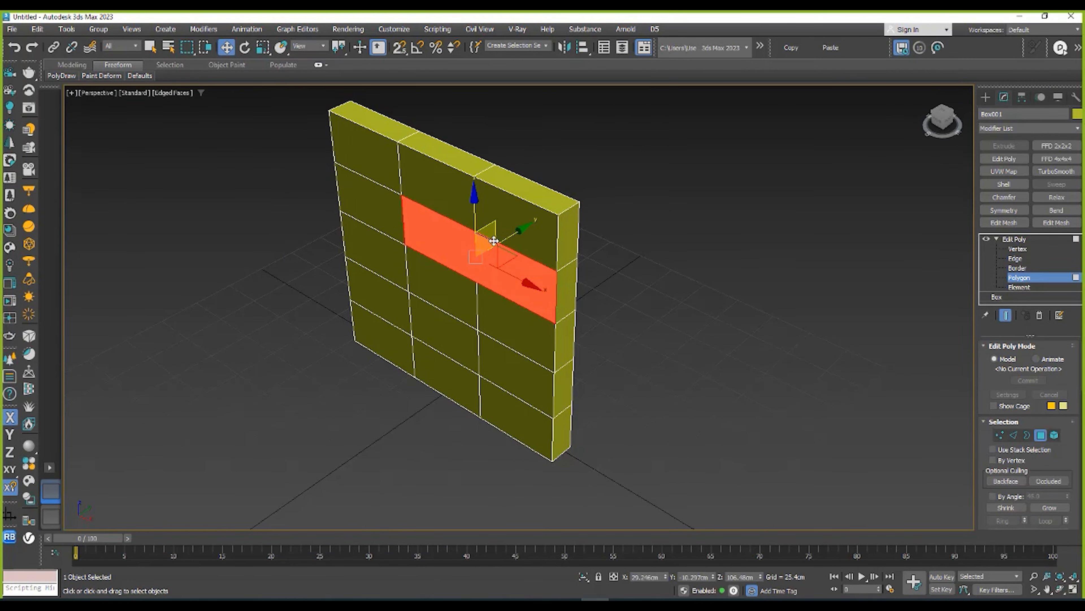
left_click_drag(492, 243, 516, 235)
middle_click_drag(516, 236, 496, 284, "alt")
- Select the two bottom faces of the recess and move them down along the Z axis to the wall's base
left_click(497, 284)
scroll(467, 267, "up", 3)
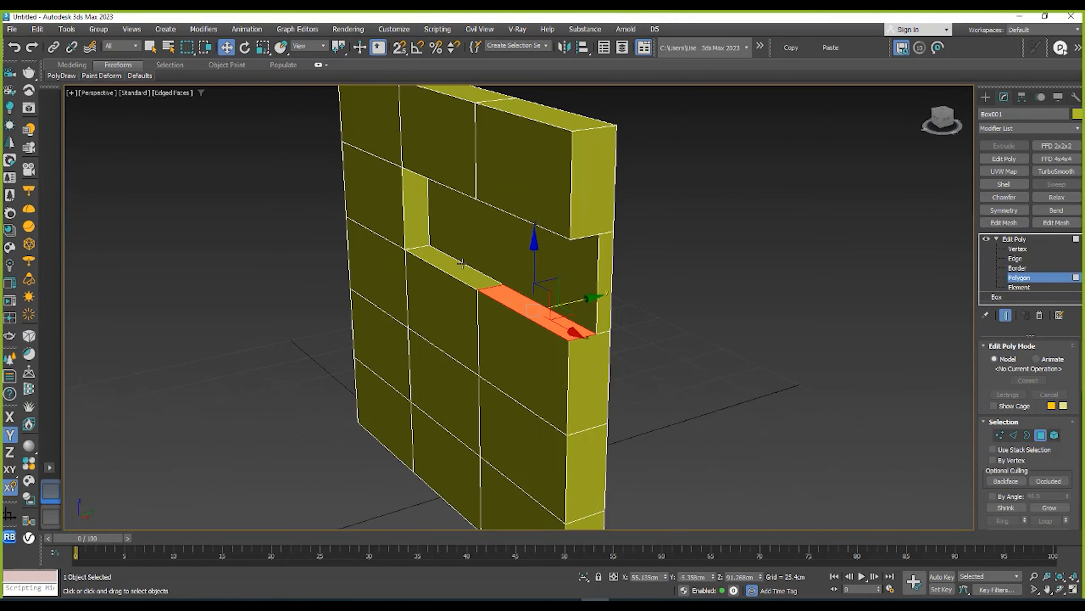
left_click(465, 270, "ctrl")
left_click_drag(490, 247, 453, 487)
middle_click_drag(453, 487, 259, 163, "alt")
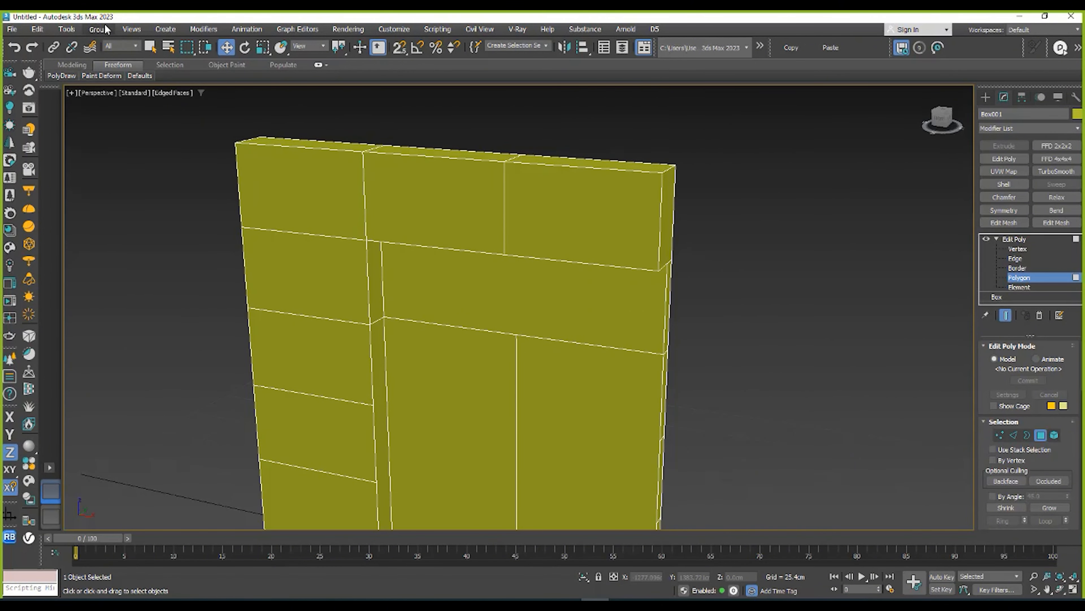
scroll(479, 257, "down", 3)
mouse_move(446, 224)
middle_mouse_down("alt")
mouse_move(451, 195)
mouse_move(451, 218)
middle_mouse_up("alt")
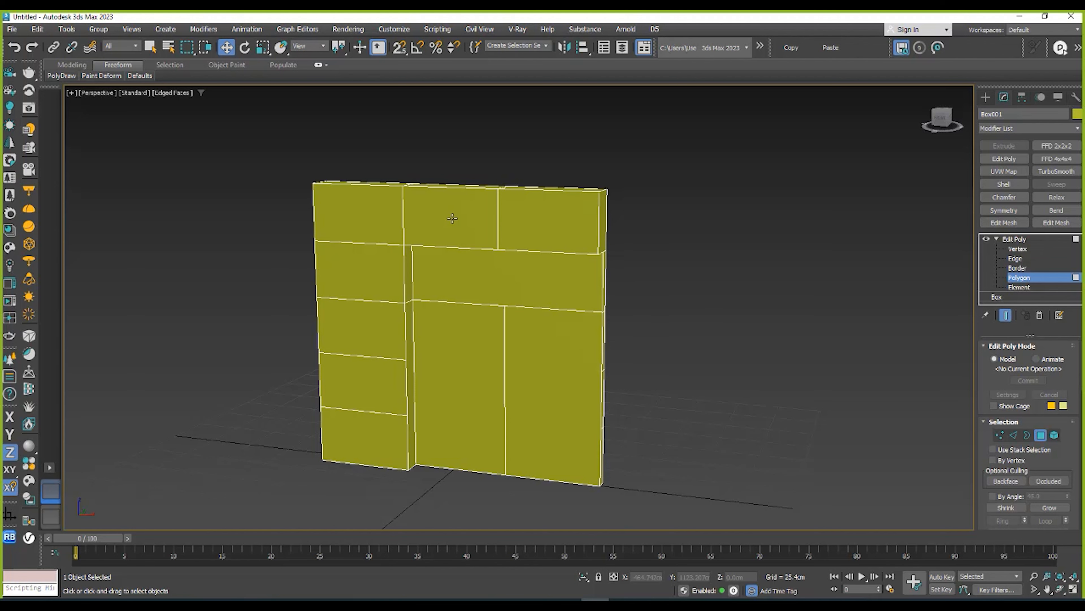
- Select the two underside faces above the recess and move them up along the Z axis to the wall's top
middle_click_drag(461, 223, 491, 201, "alt")
left_click(501, 197)
left_click(451, 260, "ctrl")
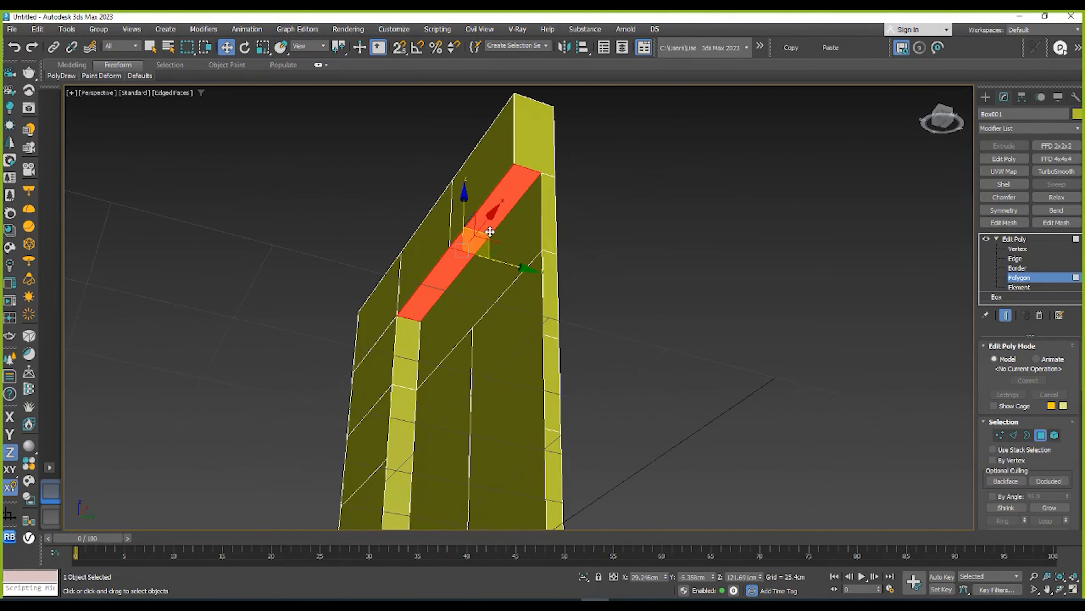
middle_click_drag(451, 260, 462, 228, "alt")
left_click_drag(468, 241, 449, 160)
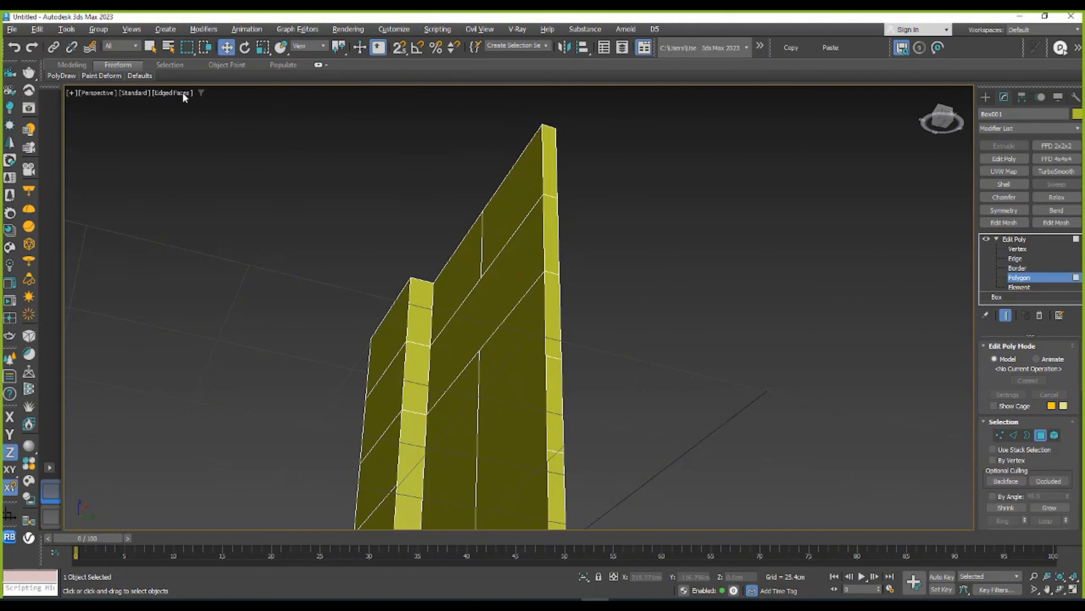
- Try moving the inner side faces of the thick column along the X axis, and undo both moves
middle_click_drag(184, 97, 345, 171, "alt")
left_click(342, 158)
left_click(351, 235, "ctrl")
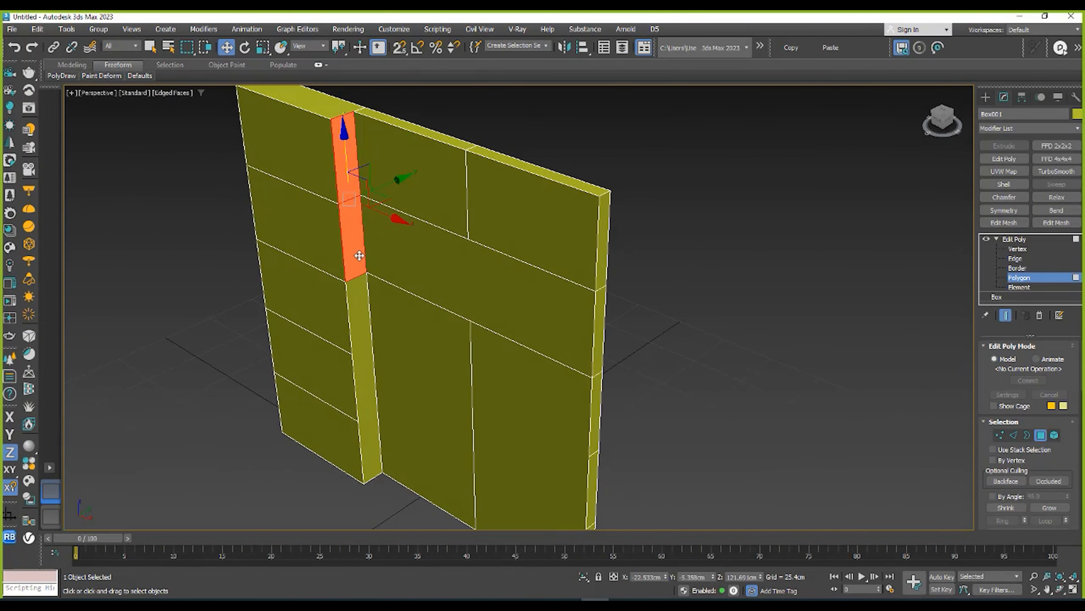
left_click(362, 298, "ctrl")
middle_click_drag(356, 367, 493, 407)
left_click_drag(486, 392, 32, 180)
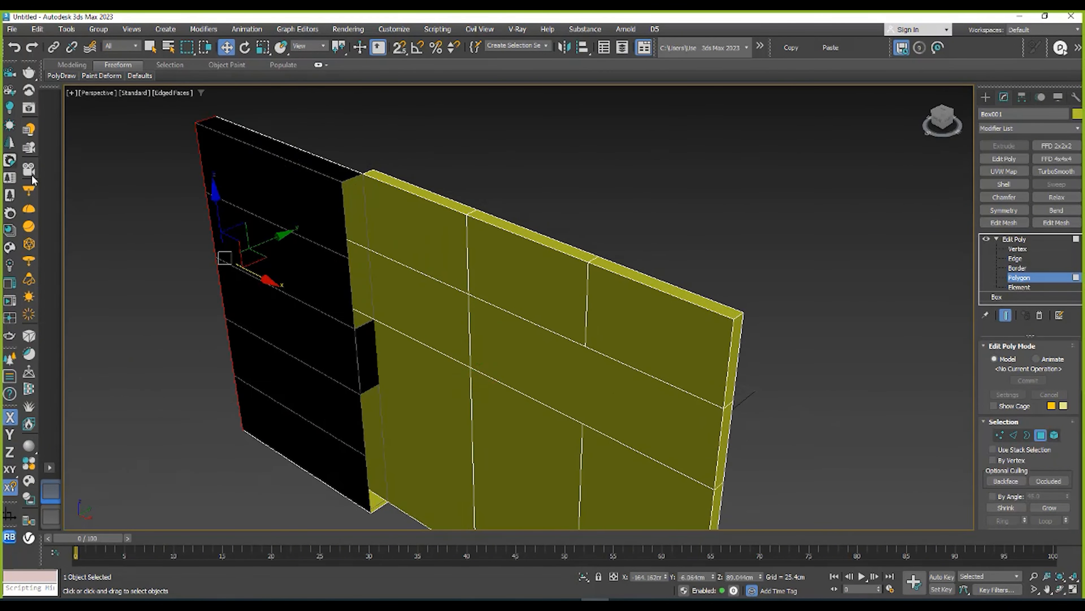
key("ctrl+z")
left_click_drag(504, 397, 333, 297)
key("ctrl+z")
- Delete the wide second-row polygon of the recessed wall beside the thick column
middle_click_drag(392, 307, 453, 301, "alt")
left_click(578, 336)
middle_click_drag(577, 336, 552, 354, "alt")
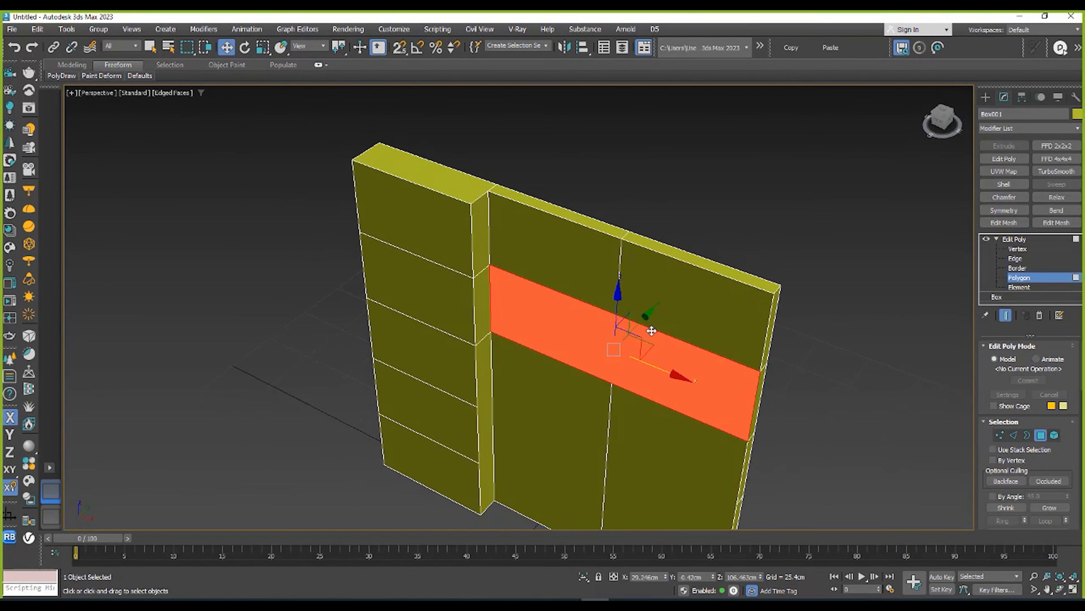
key("Delete")
middle_click_drag(708, 252, 641, 261, "alt")
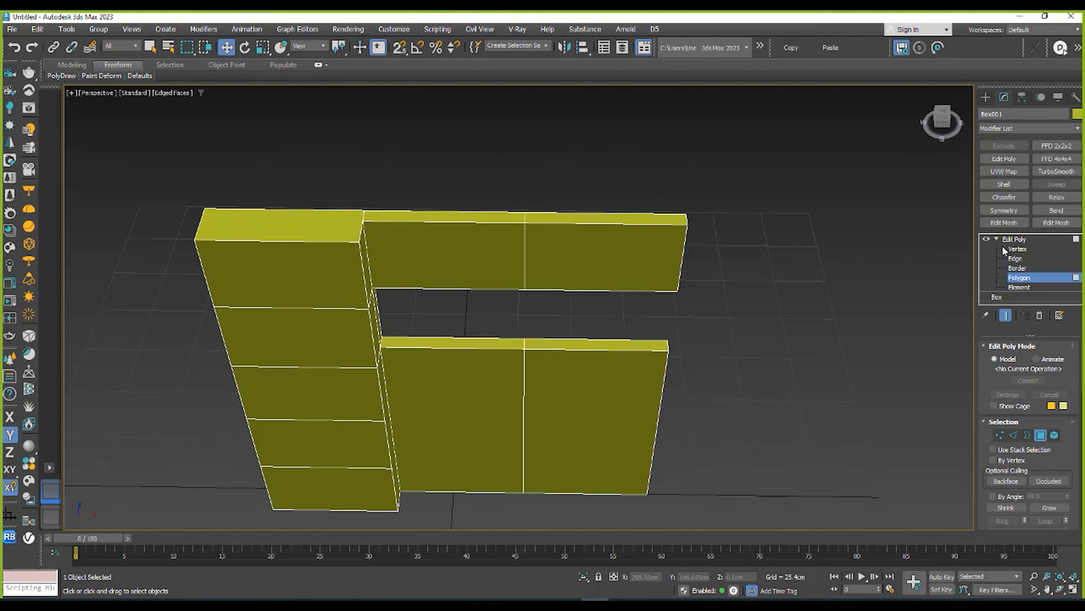
- Switch to edge editing and start a Connect operation between the top and bottom front edges of the upper arm's outer panel
left_click(990, 245)
middle_click_drag(646, 302, 632, 325, "alt")
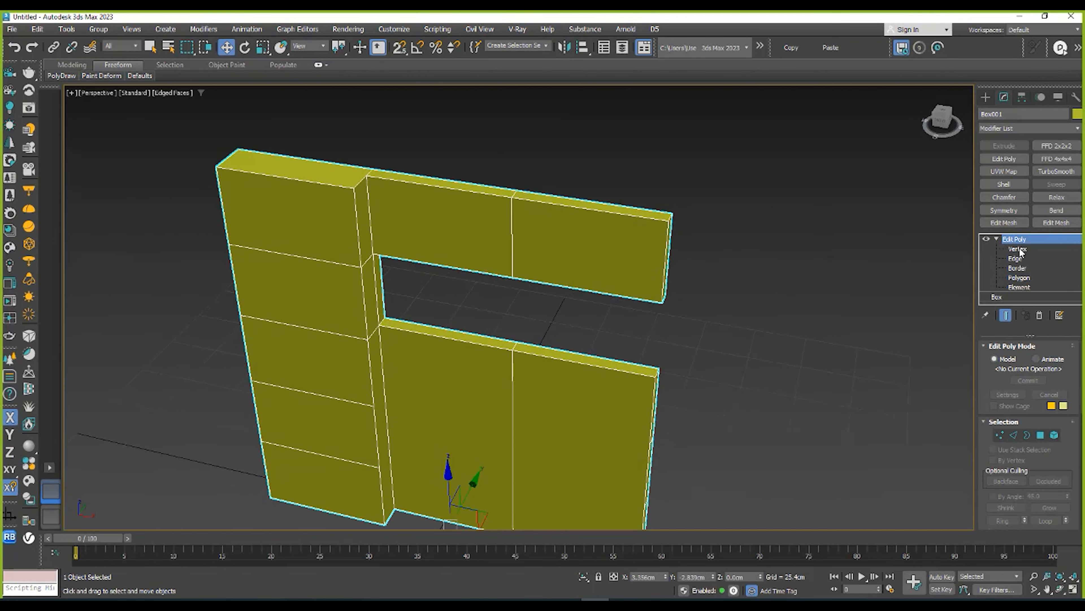
left_click(1018, 259)
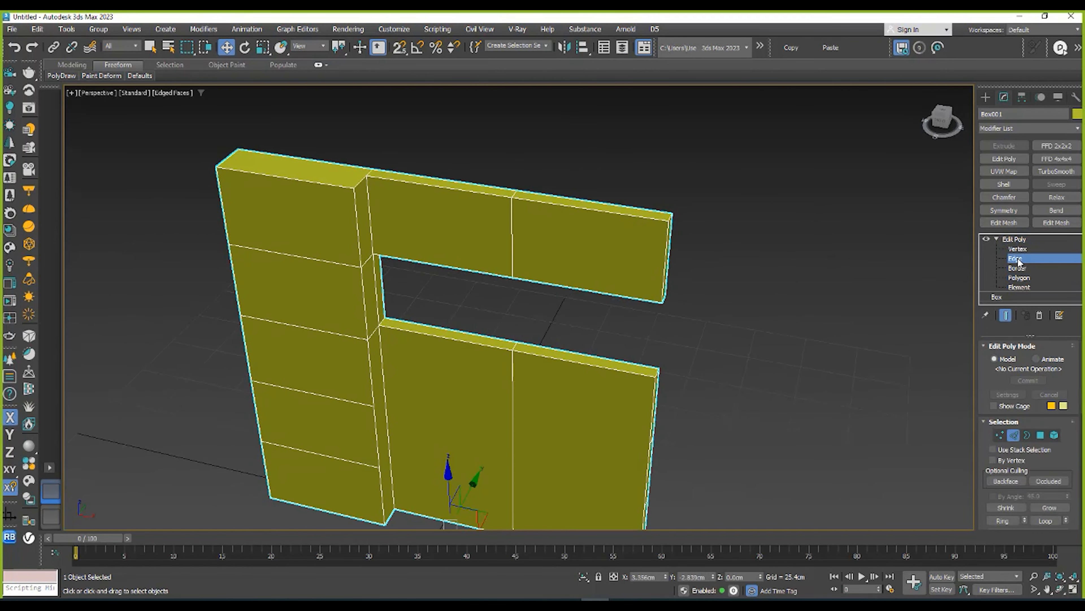
left_click(621, 209)
scroll(579, 209, "up", 4)
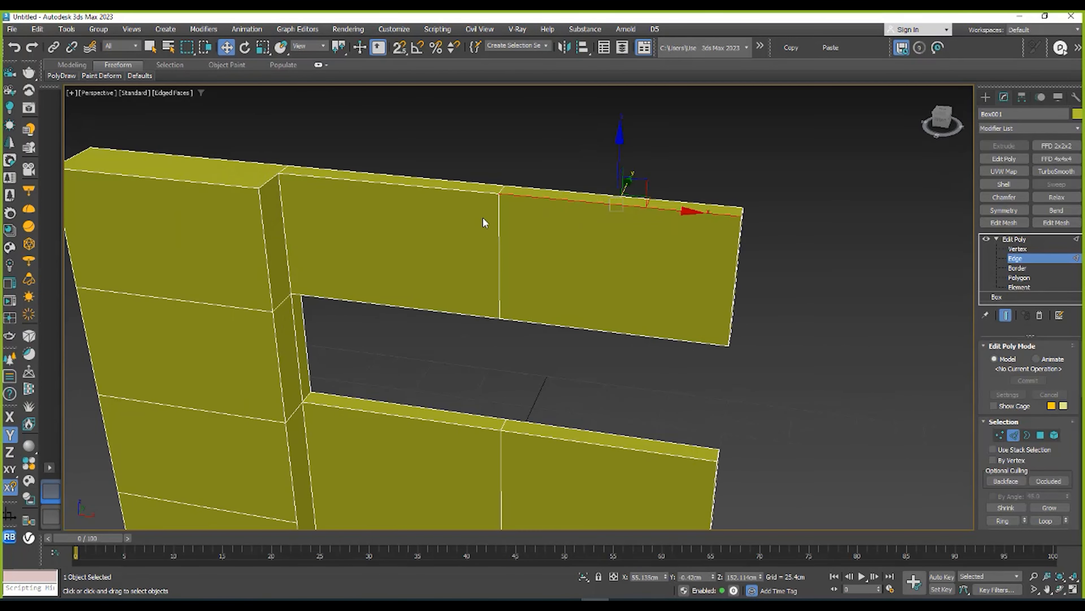
middle_click_drag(483, 220, 598, 217, "alt")
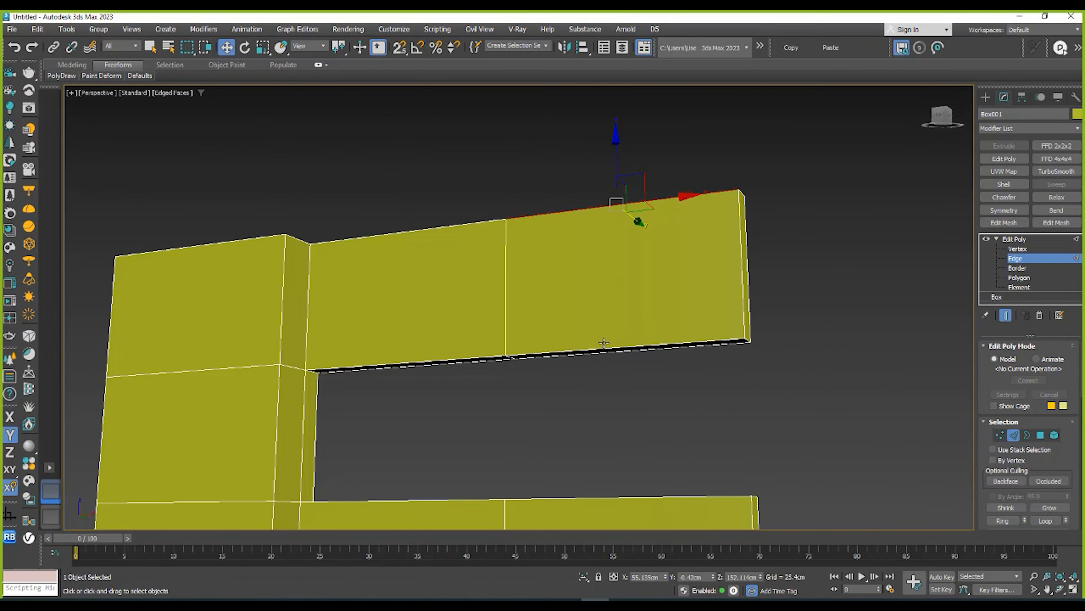
middle_click_drag(598, 327, 572, 315, "alt")
right_click(599, 247)
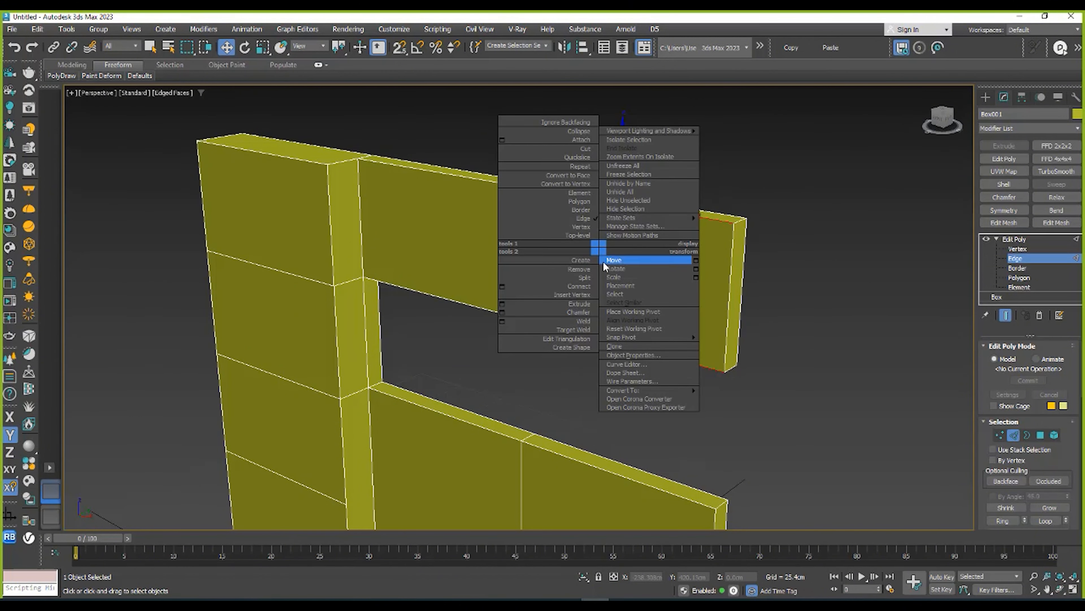
left_click(504, 287)
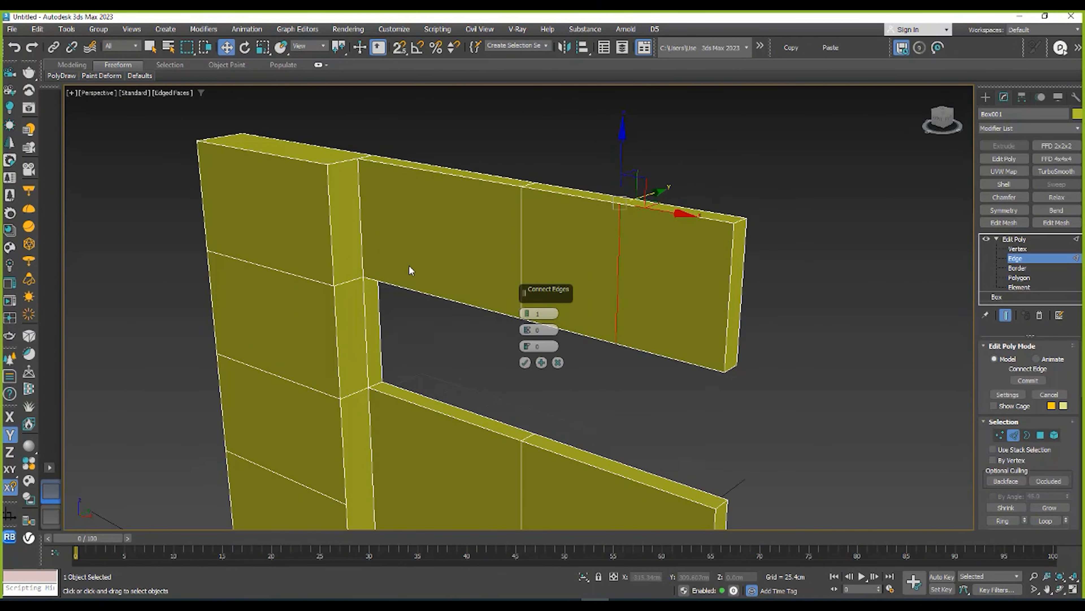
- Preview the edge connection with 18 segments, a pinch of -69 and a slide of 1321
scroll(410, 270, "down", 3)
scroll(512, 295, "up", 3)
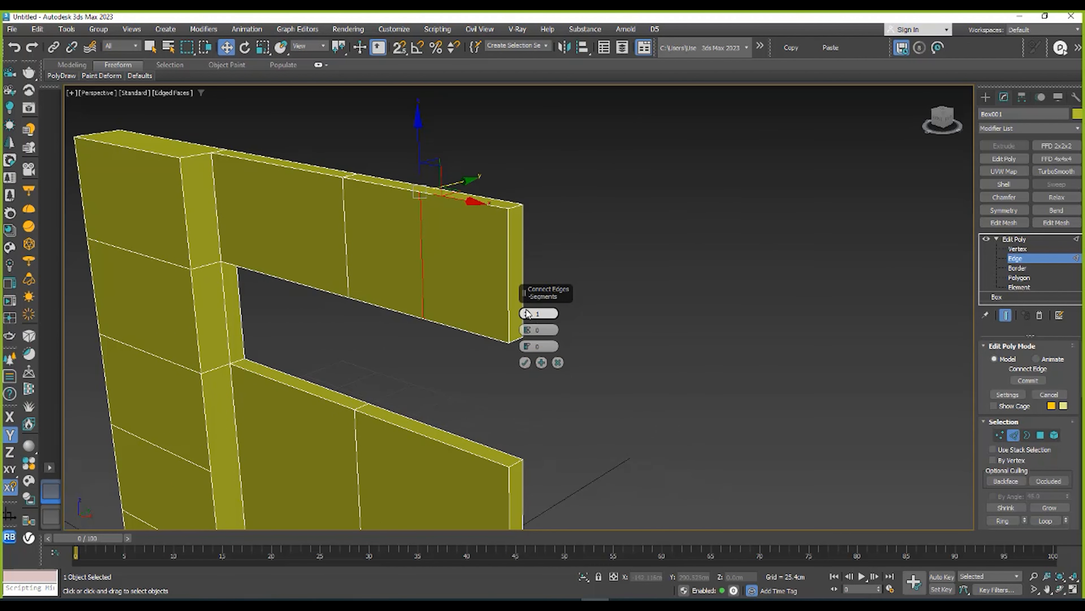
left_click_drag(529, 314, 519, 269)
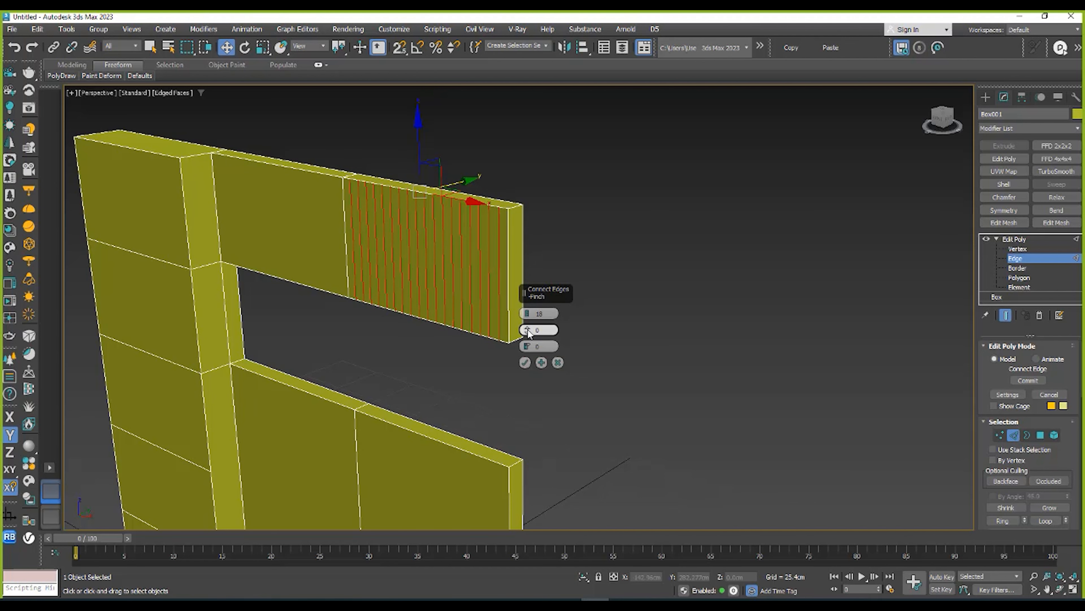
left_click_drag(527, 330, 574, 487)
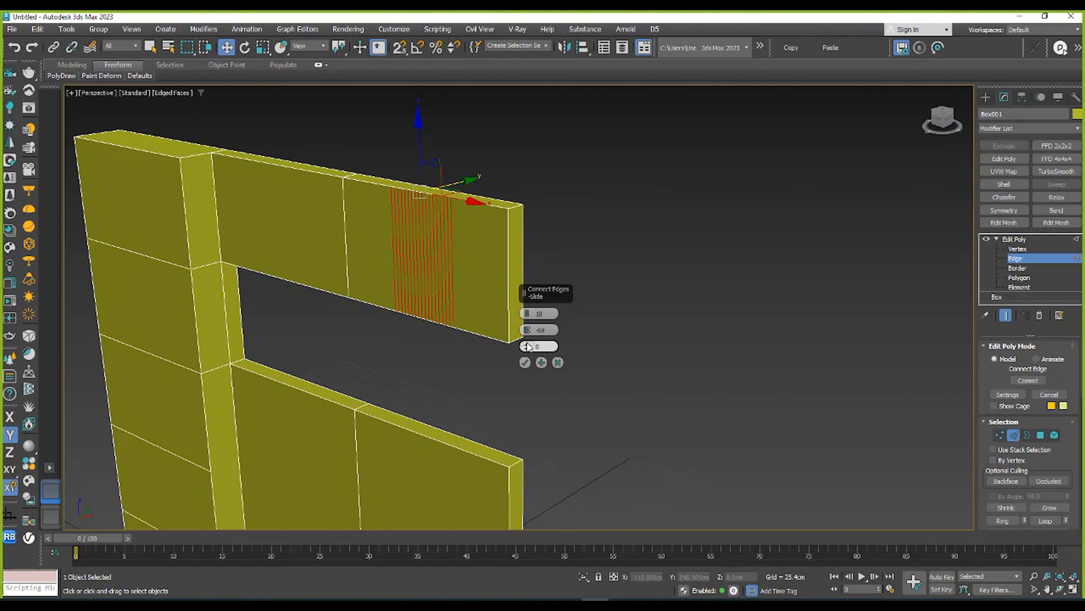
left_click_drag(528, 346, 410, 274)
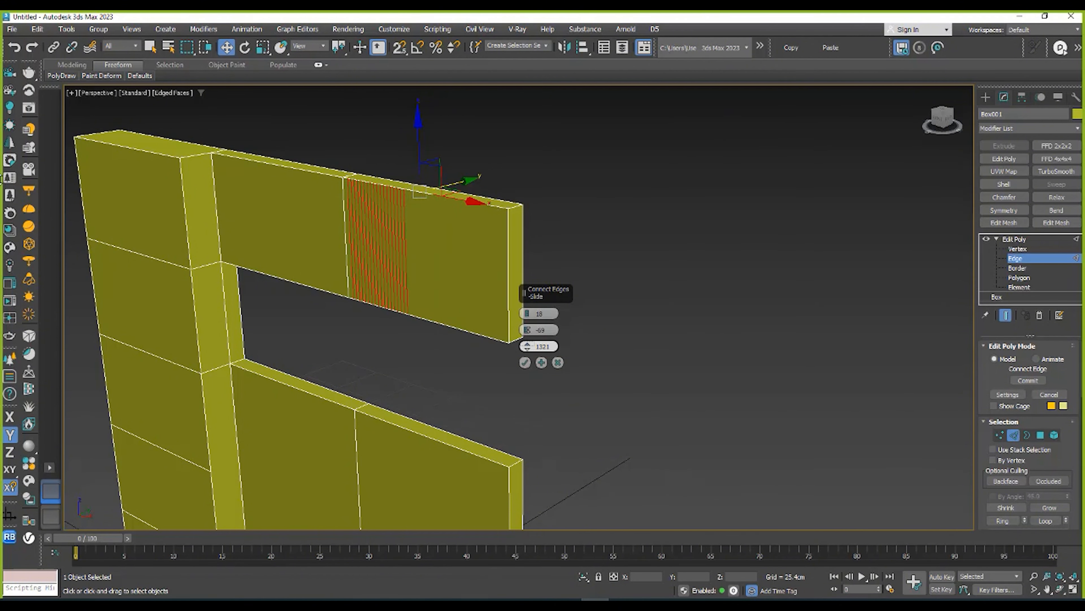
- Change the edge connection preview to 4 segments with a reduced slide and a tighter pinch
left_click_drag(215, 87, 491, 577)
left_click_drag(454, 216, 678, 508)
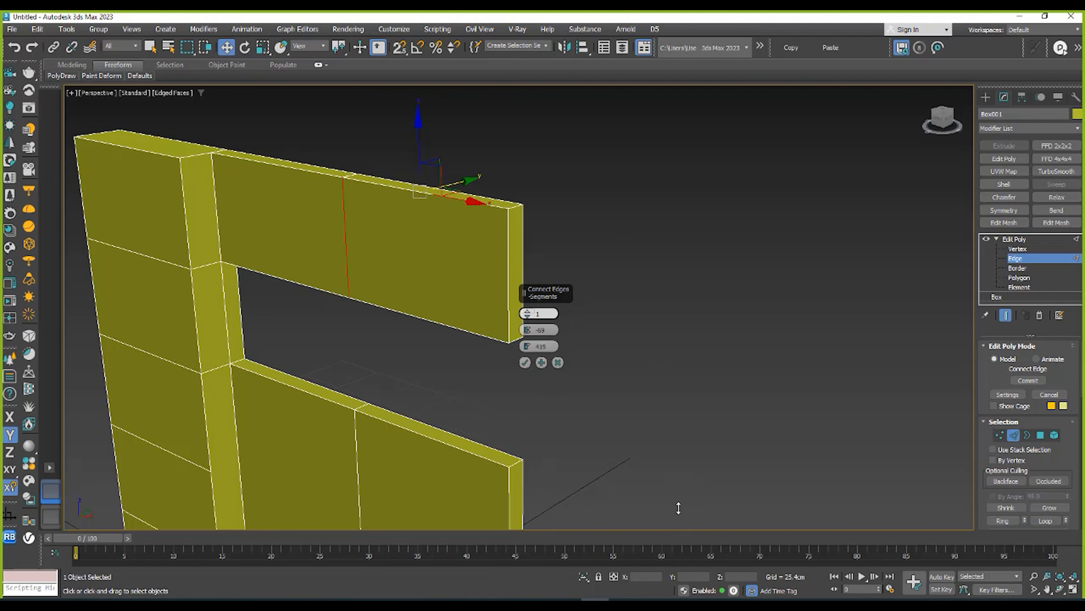
left_click_drag(643, 400, 630, 337)
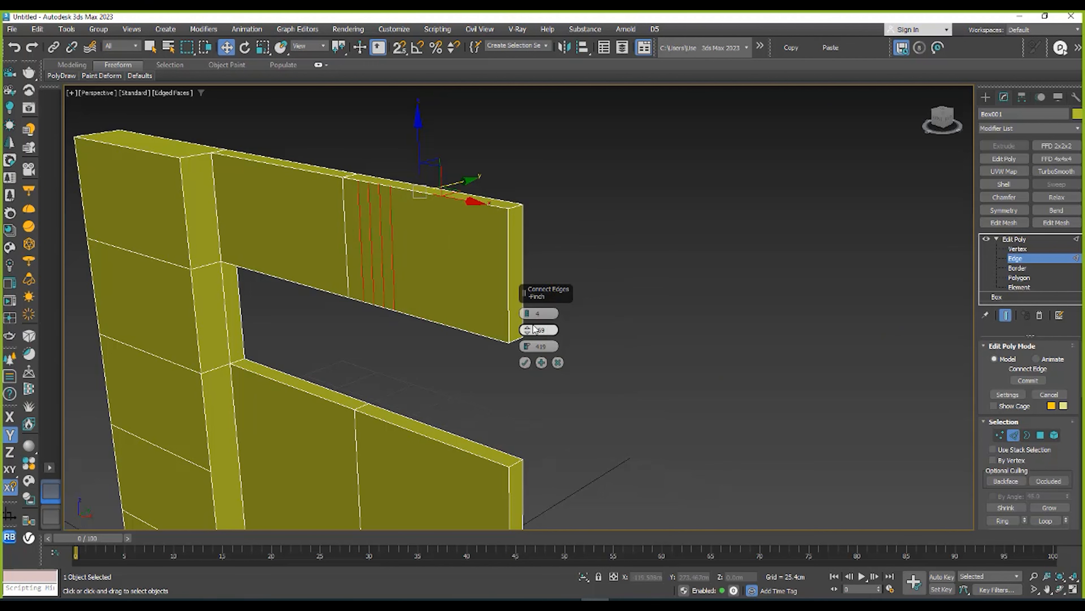
left_click_drag(529, 330, 551, 376)
- Switch to the course outline PDF to check the Lecture 1.3 tools list, and return to 3ds Max
key("alt+Tab")
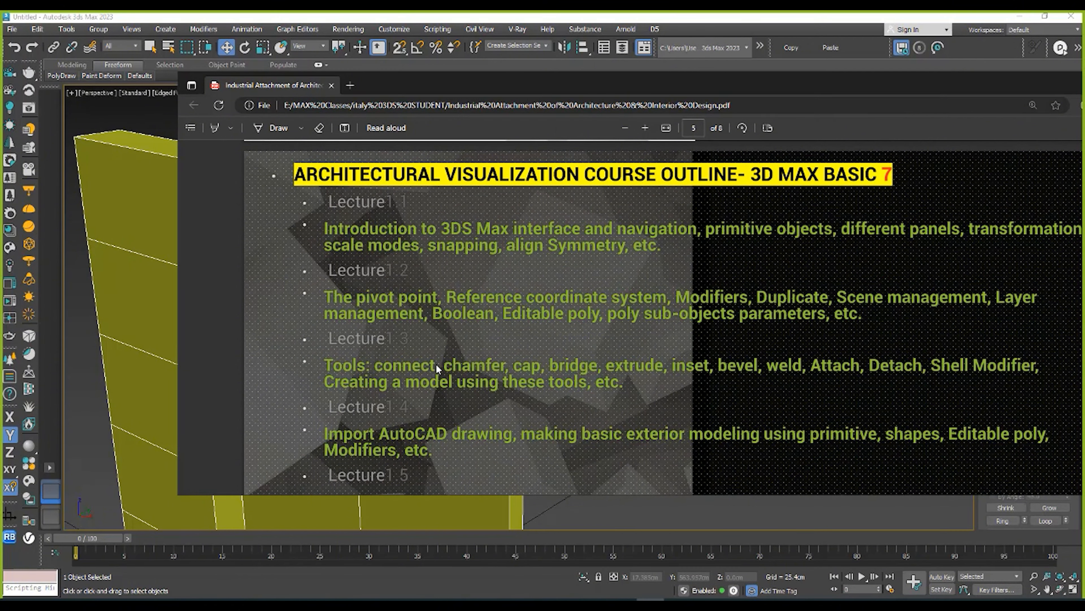
left_click_drag(658, 88, 642, 90)
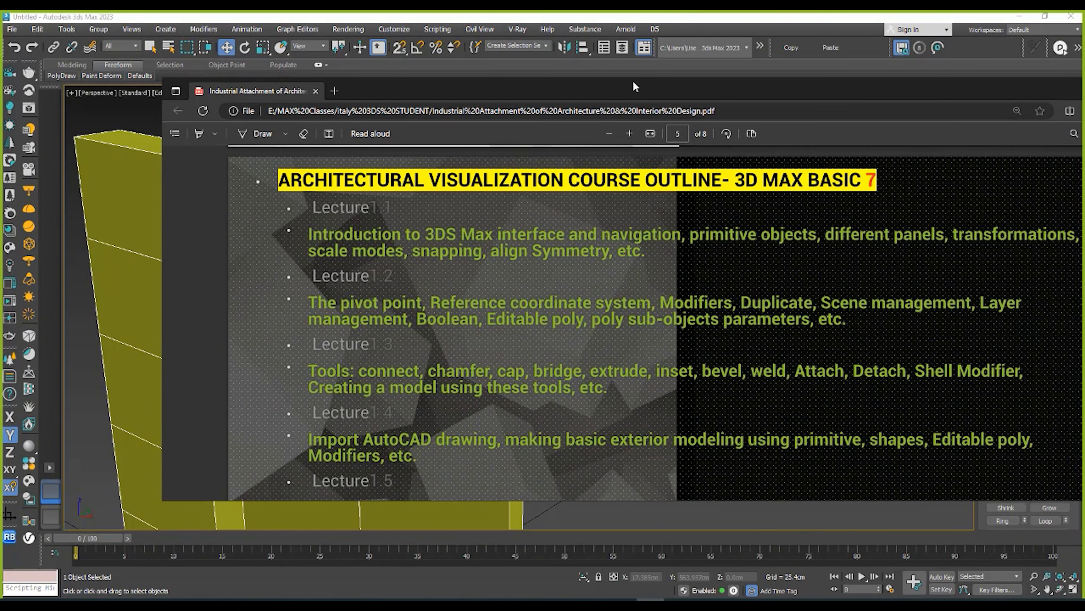
key("alt+Tab")
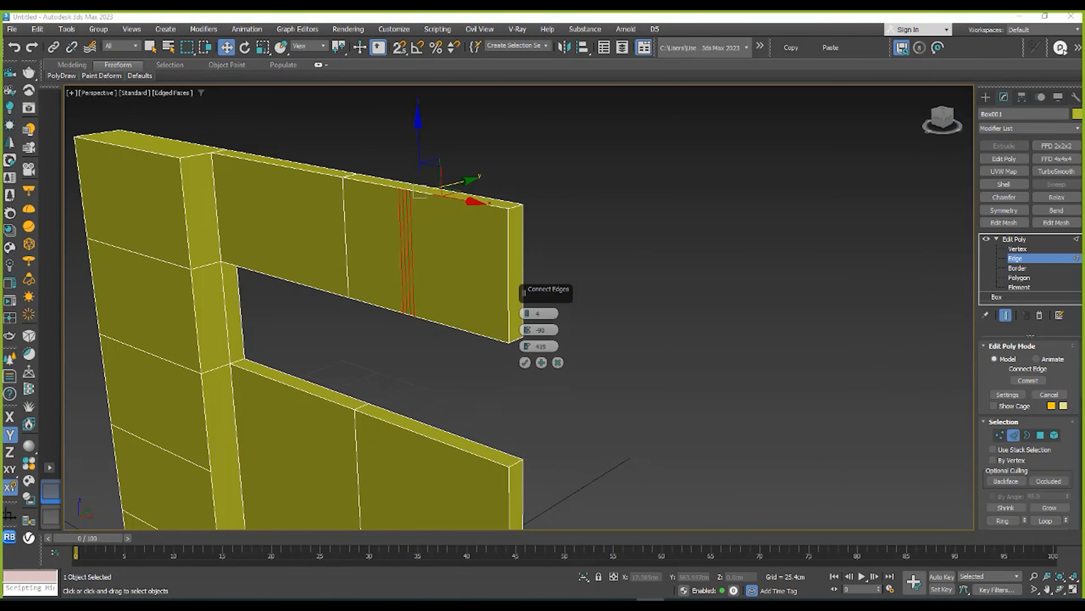
- Cancel the edge connection and leave edge editing to return to the Edit Poly object level
left_click(558, 362)
left_click(1019, 258)
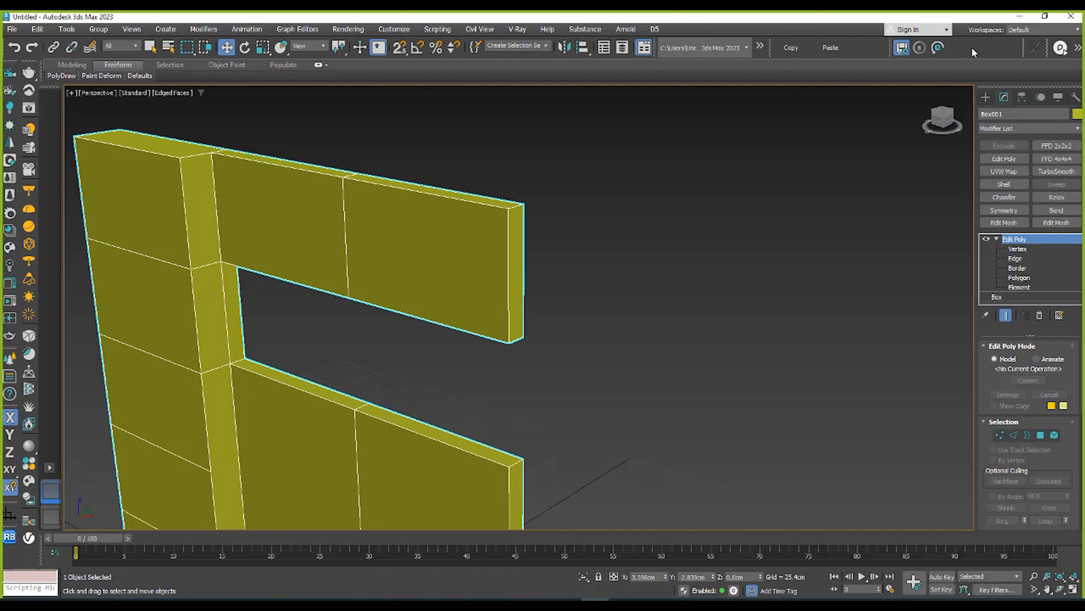
middle_click_drag(457, 219, 470, 272, "alt")
middle_click_drag(289, 350, 543, 348, "alt")
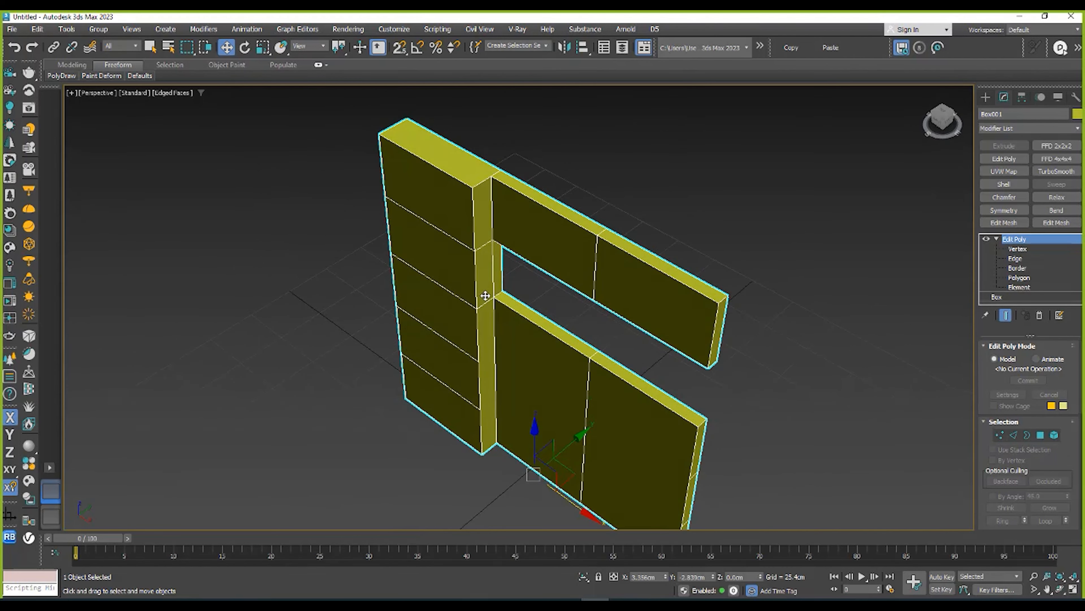
middle_click_drag(495, 231, 519, 275)
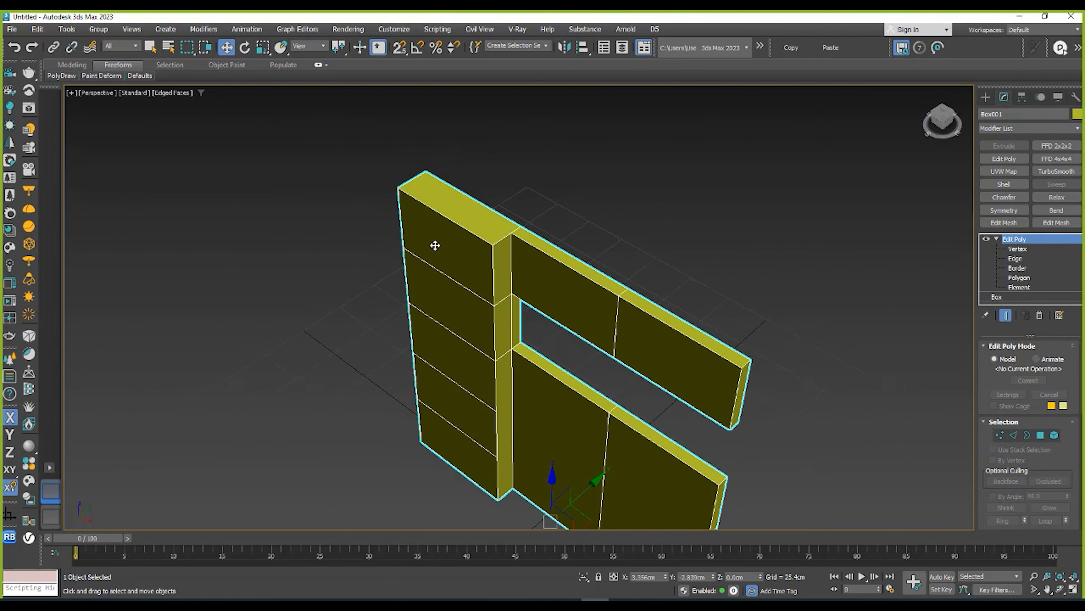
- Select the top front edge of the tall column in edge editing and preview its chamfer with an amount of 8.375 cm
left_click(1020, 260)
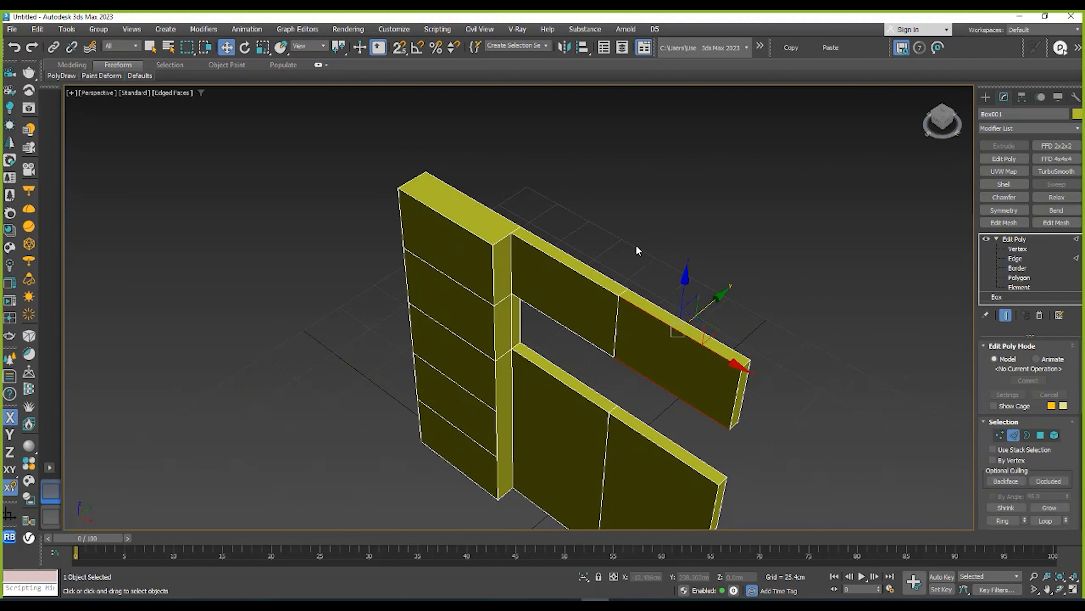
left_click(448, 217)
scroll(448, 217, "up", 3)
middle_click_drag(509, 252, 468, 227, "alt")
right_click(471, 223)
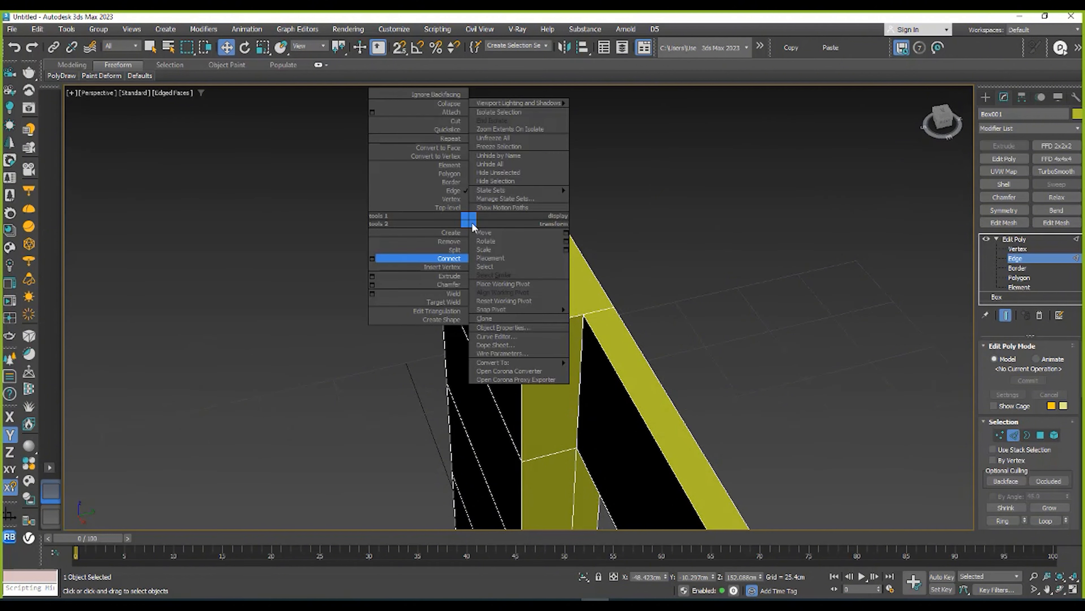
left_click(372, 285)
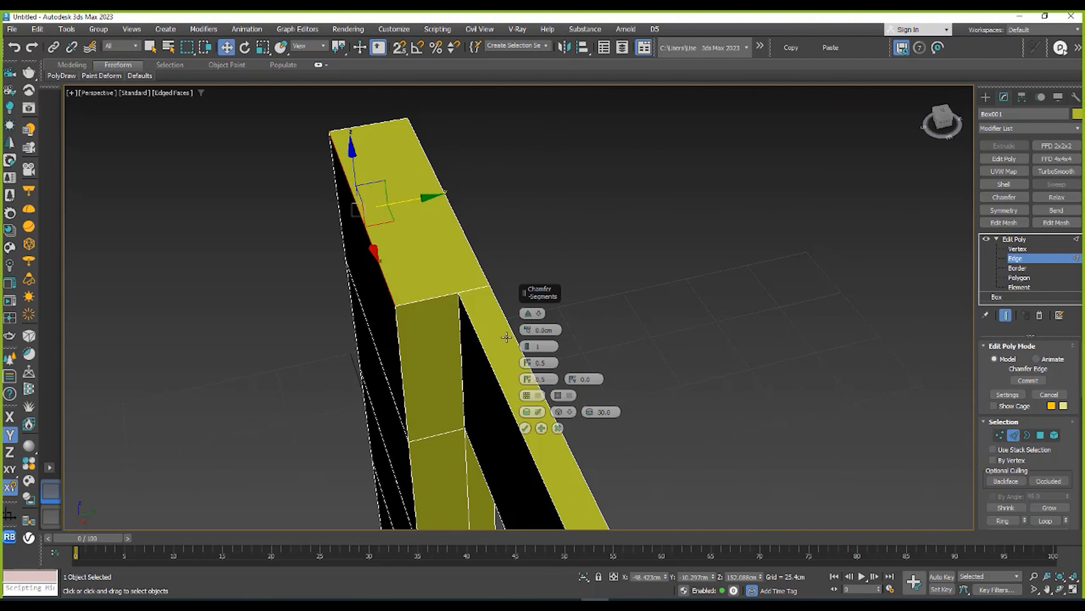
middle_click_drag(506, 337, 440, 291, "alt")
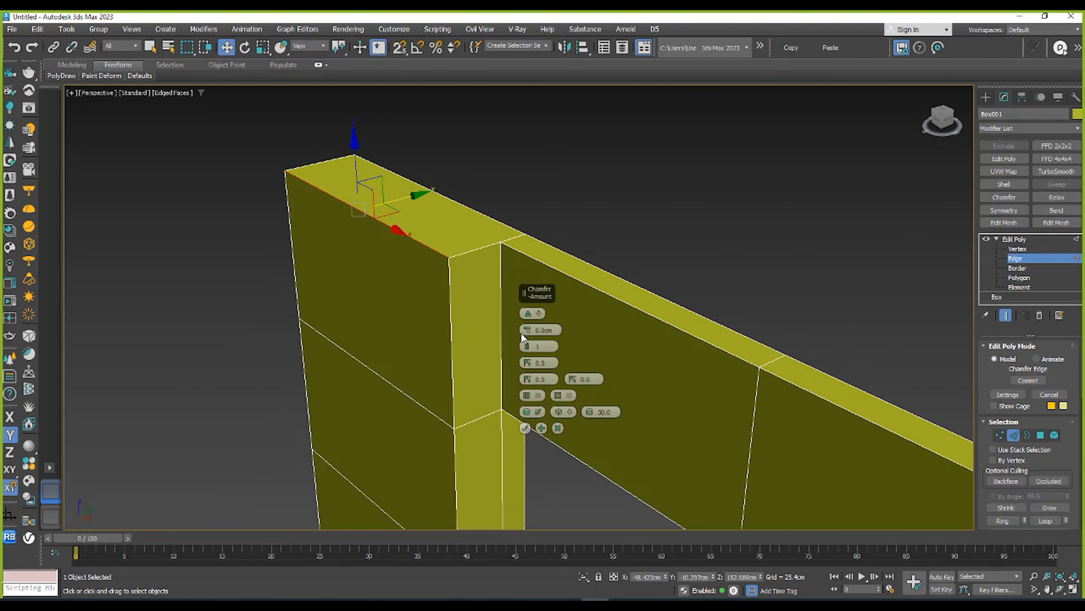
left_click_drag(528, 331, 516, 310)
middle_click_drag(427, 307, 428, 300, "alt")
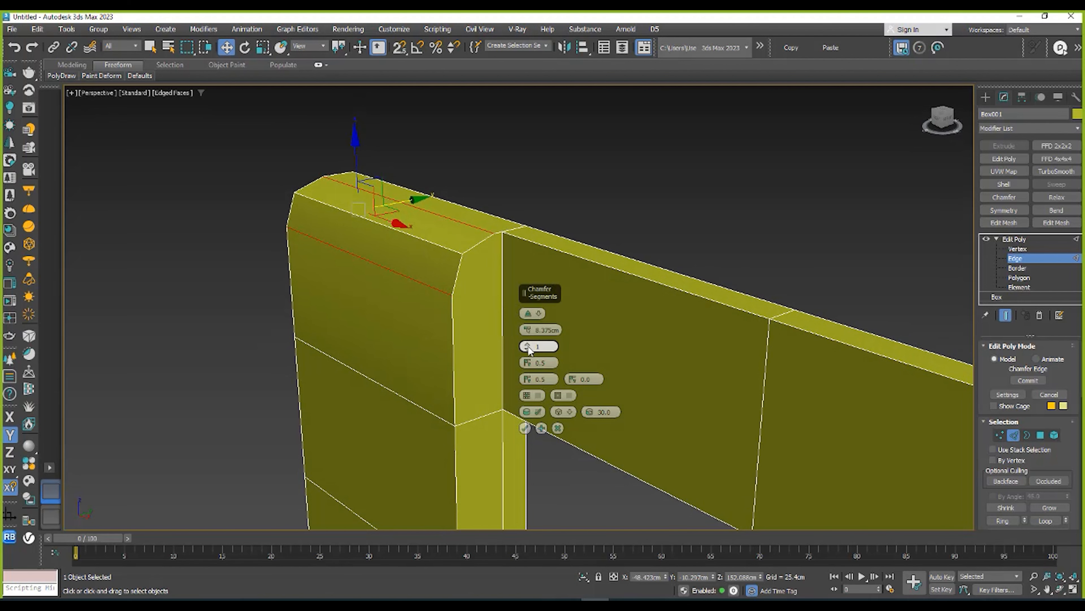
- Round the previewed chamfer by raising it to 20 segments and increasing the amount to 9.945 cm
left_click_drag(528, 349, 525, 330)
middle_click_drag(369, 273, 318, 247, "alt")
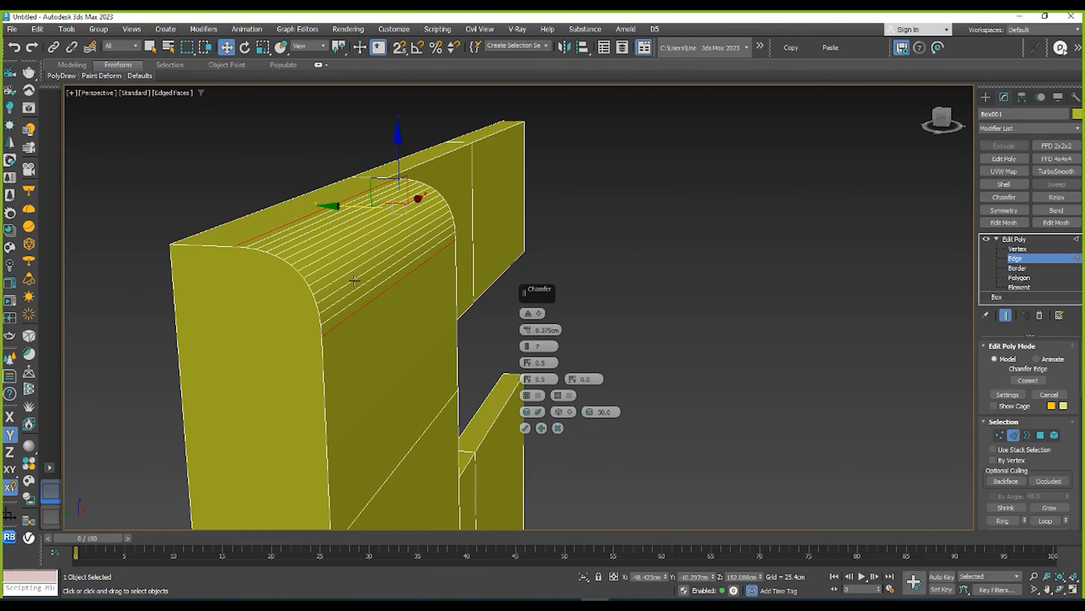
left_click_drag(530, 333, 518, 314)
middle_click_drag(418, 302, 413, 307, "alt")
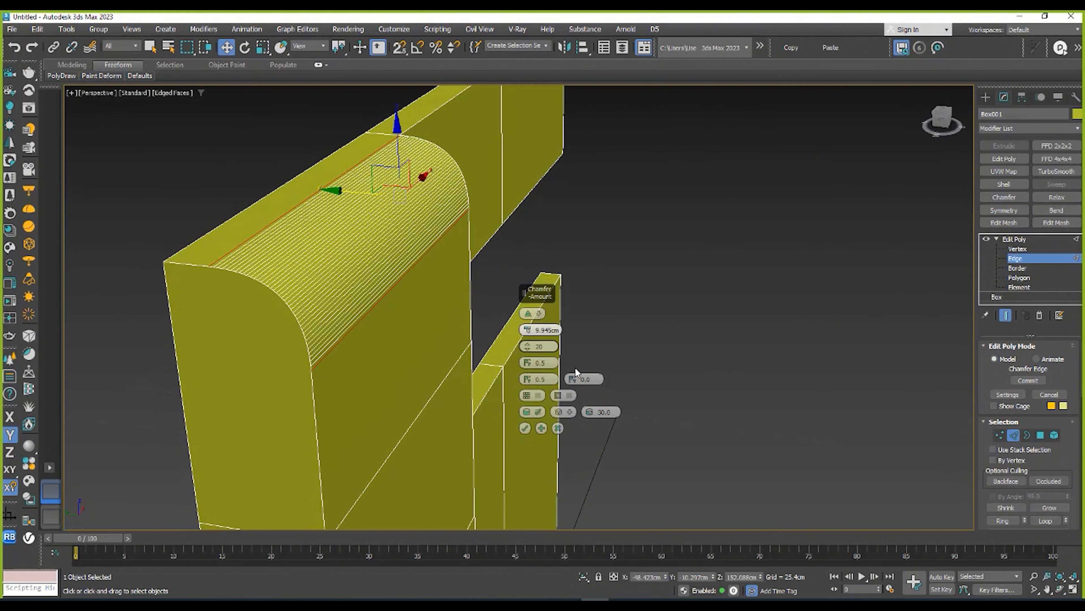
- Preview the chamfer as open, restore the closed version and cancel the chamfer settings
left_click(526, 394)
middle_click_drag(427, 291, 394, 306, "alt")
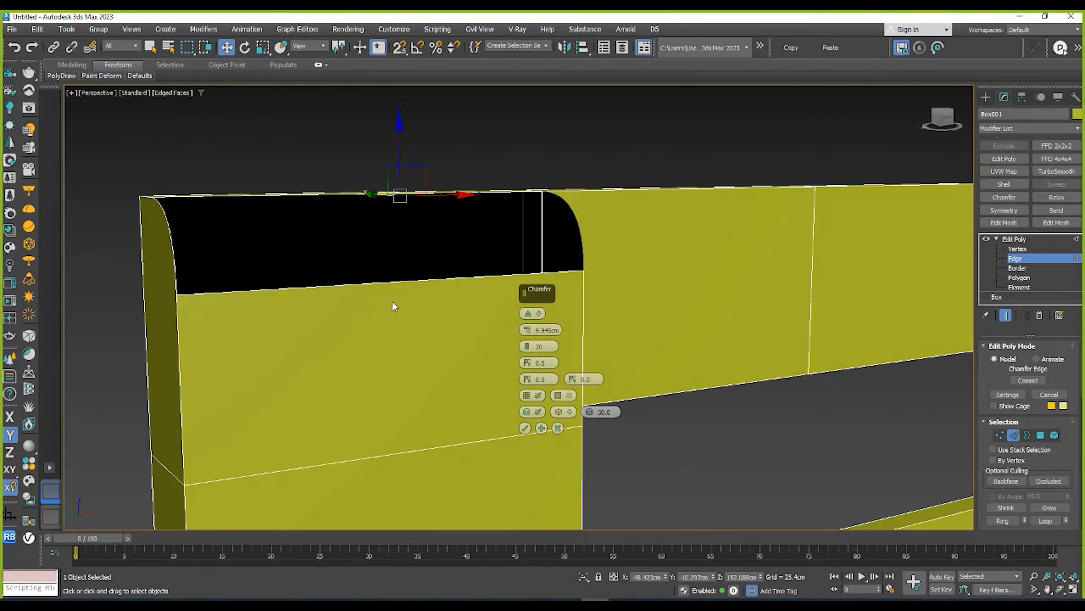
left_click(524, 394)
middle_click_drag(525, 393, 371, 312, "alt")
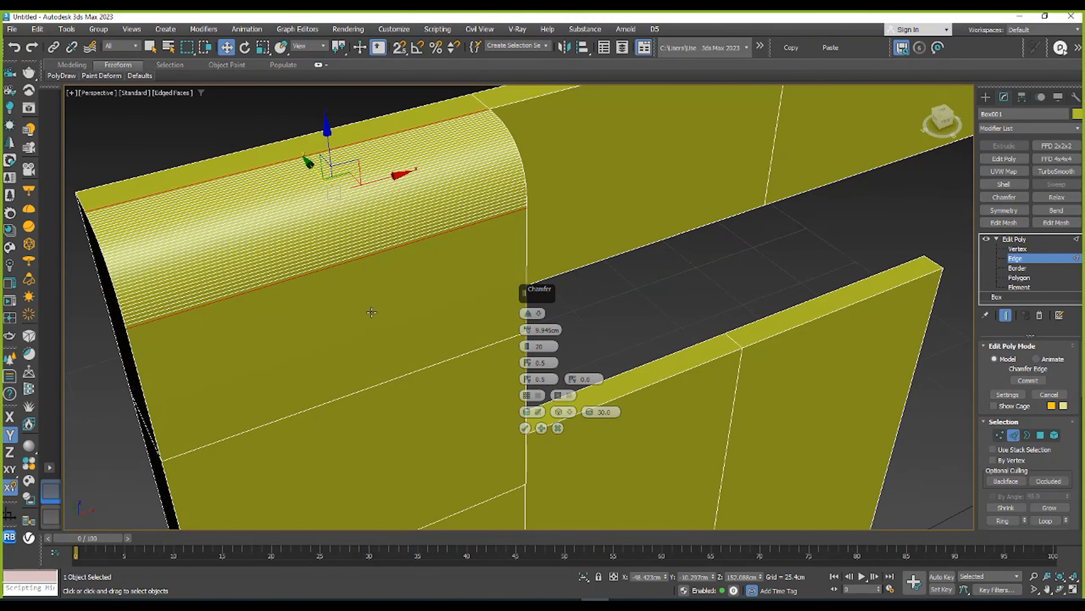
left_click(557, 428)
- Chamfer the column's top front edge freehand in the viewport into a rounded corner, and return to the Move tool
scroll(487, 290, "down", 4)
scroll(473, 261, "up", 2)
right_click(468, 250)
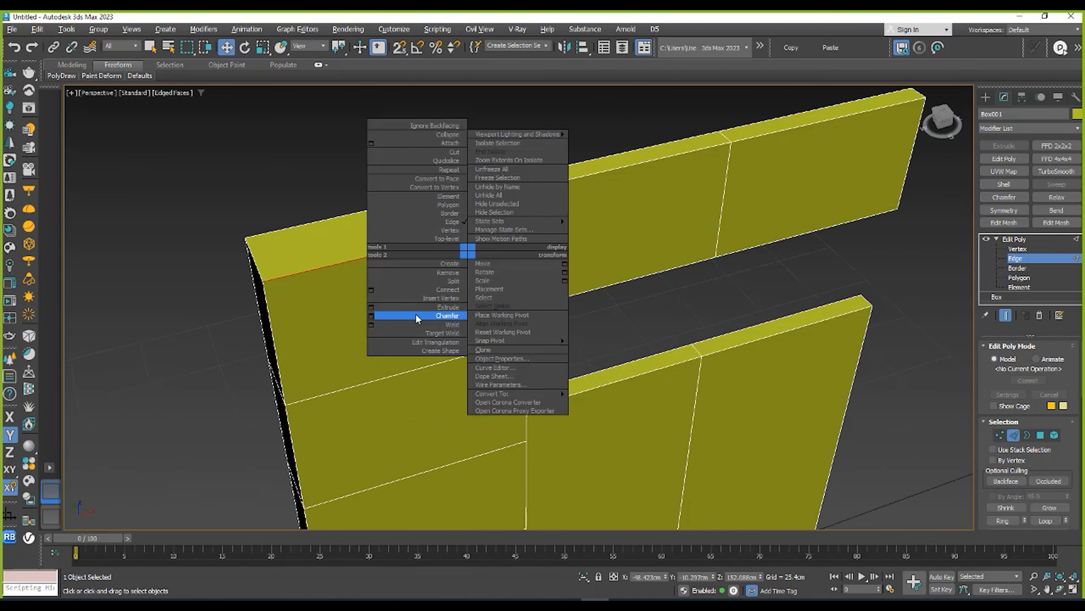
left_click(441, 317)
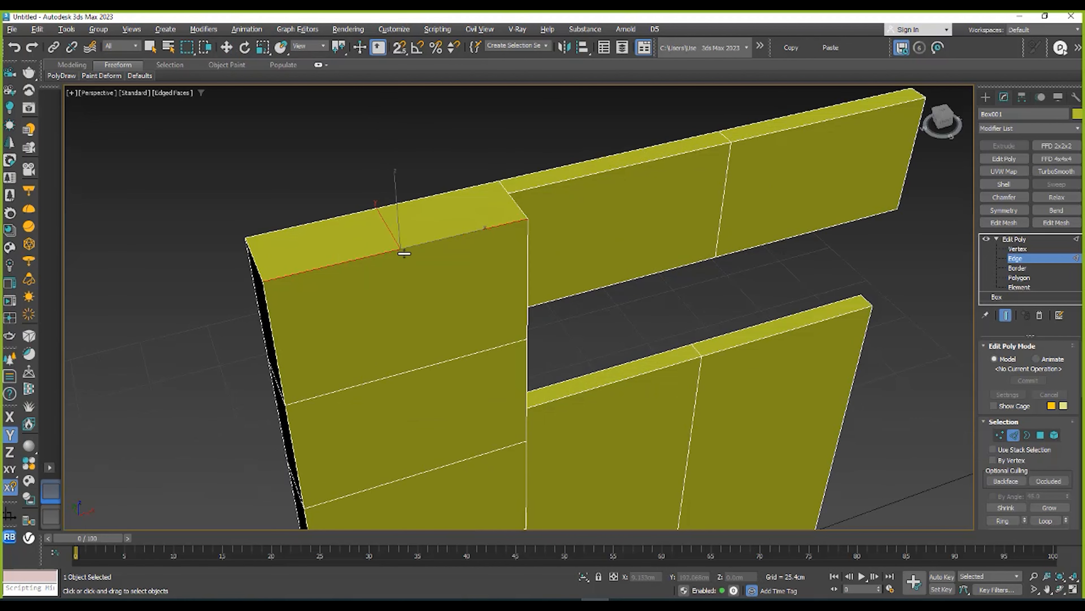
mouse_move(401, 247)
left_mouse_down()
mouse_move(400, 214)
mouse_move(404, 235)
left_mouse_up()
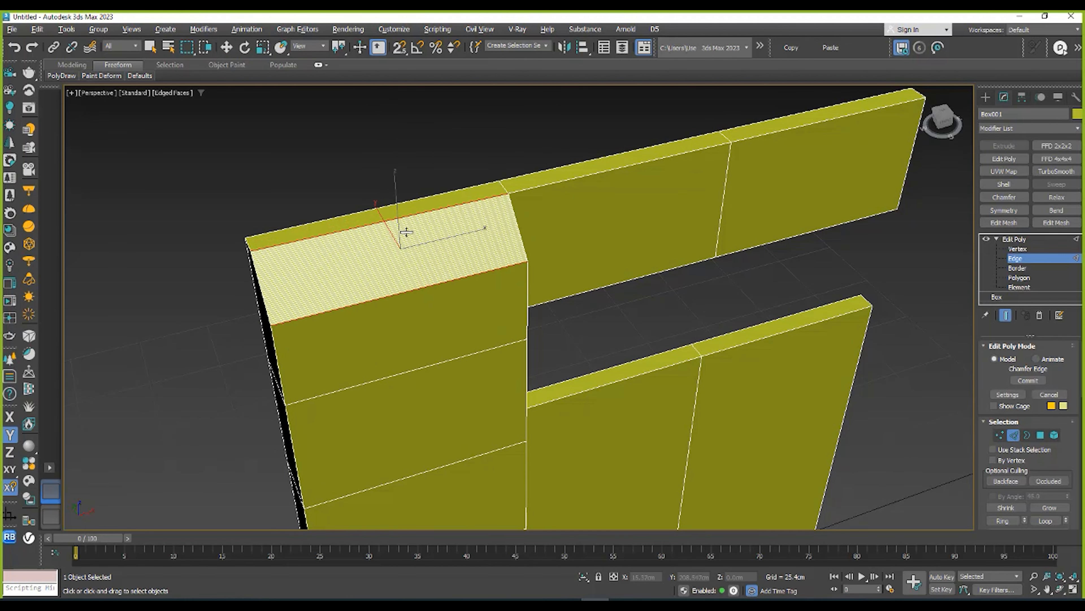
middle_click_drag(405, 235, 340, 274, "alt")
right_click(399, 270)
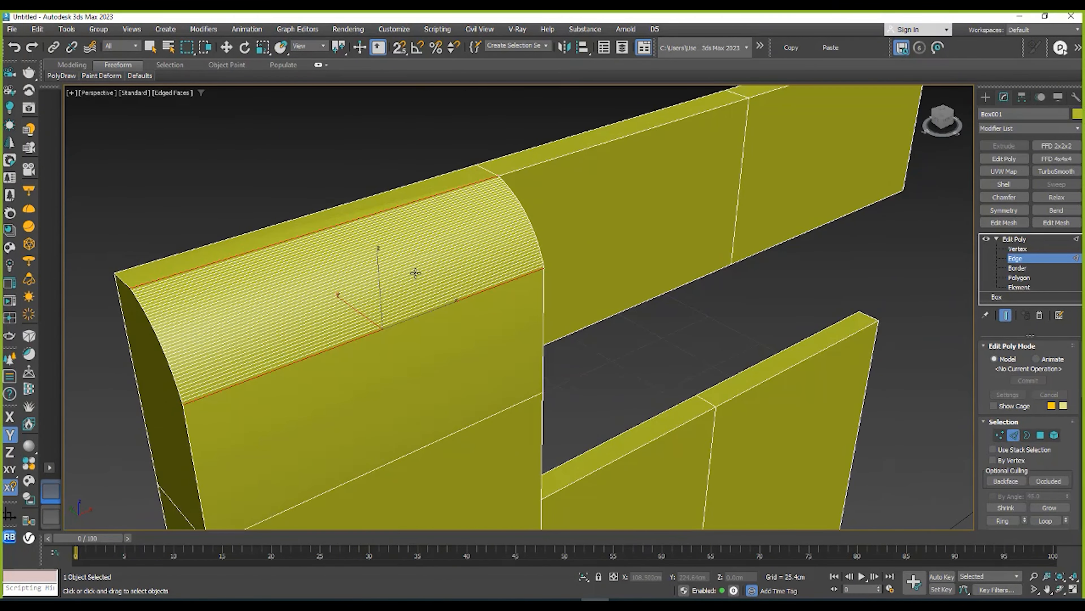
middle_click_drag(415, 273, 387, 297, "alt")
key("w")
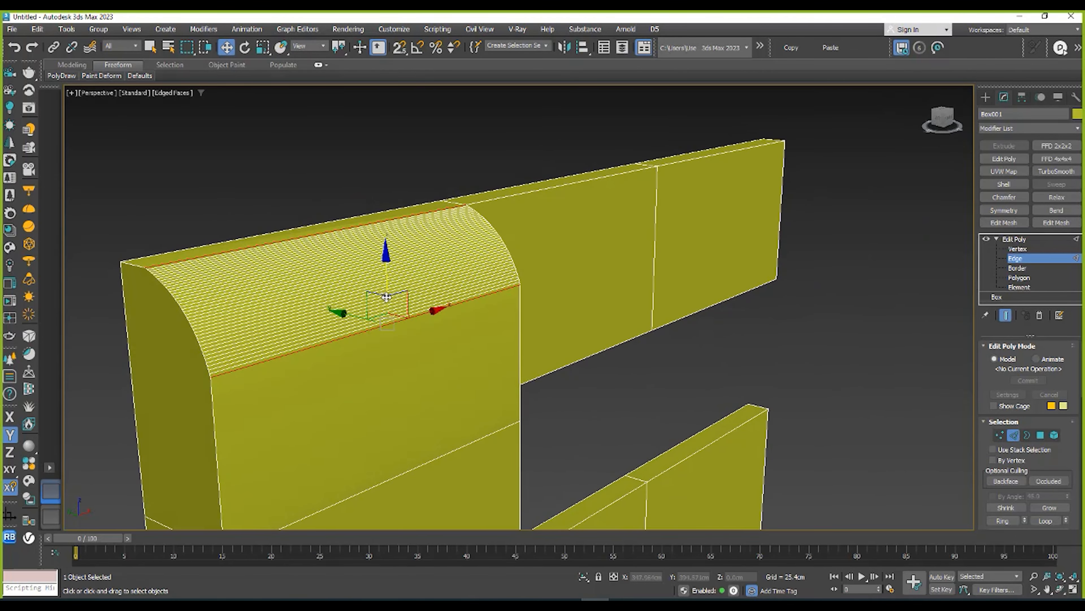
right_click(387, 297)
left_click(363, 338)
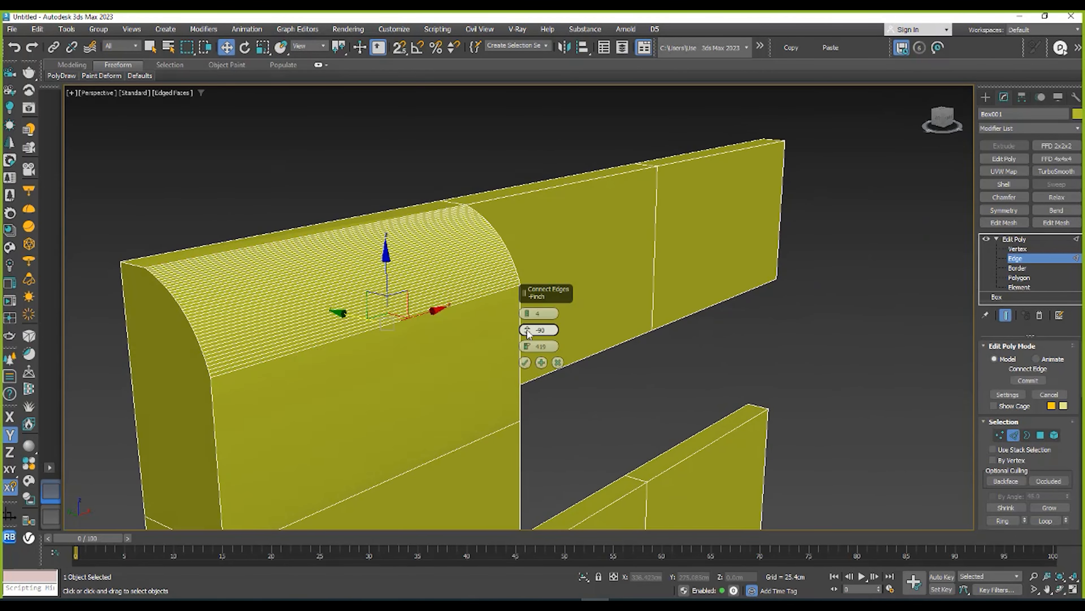
left_click(558, 363)
- Preview a 20-segment chamfer of 10.22 cm on the top front edge of the upper arm's end segment, and cancel it
scroll(467, 332, "up", 5)
middle_click_drag(455, 323, 707, 185, "alt")
left_click(709, 166)
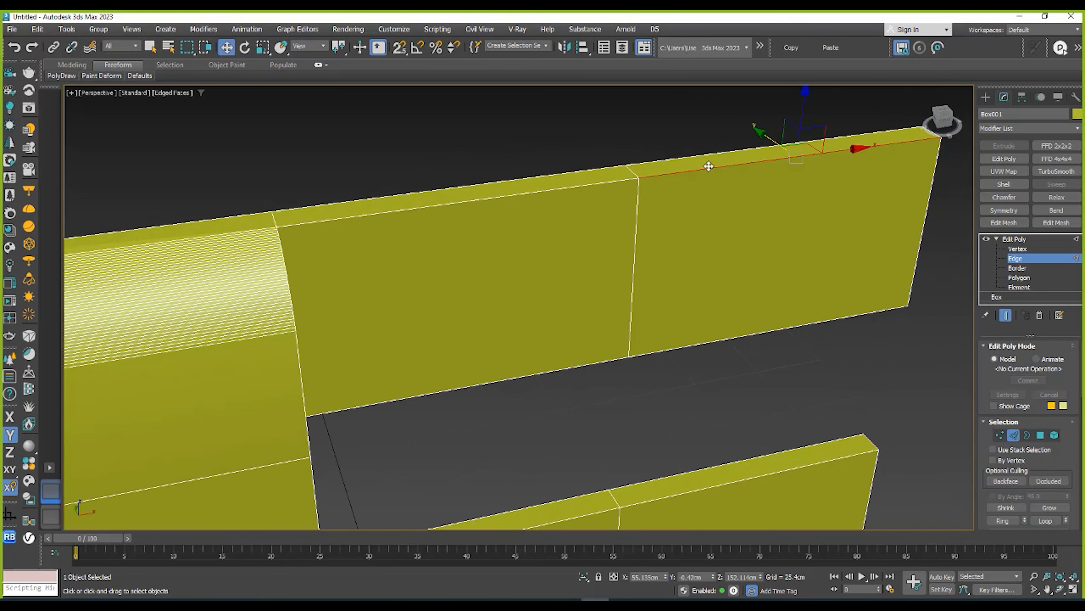
scroll(708, 167, "down", 2)
middle_click_drag(618, 211, 642, 227, "alt")
right_click(661, 205)
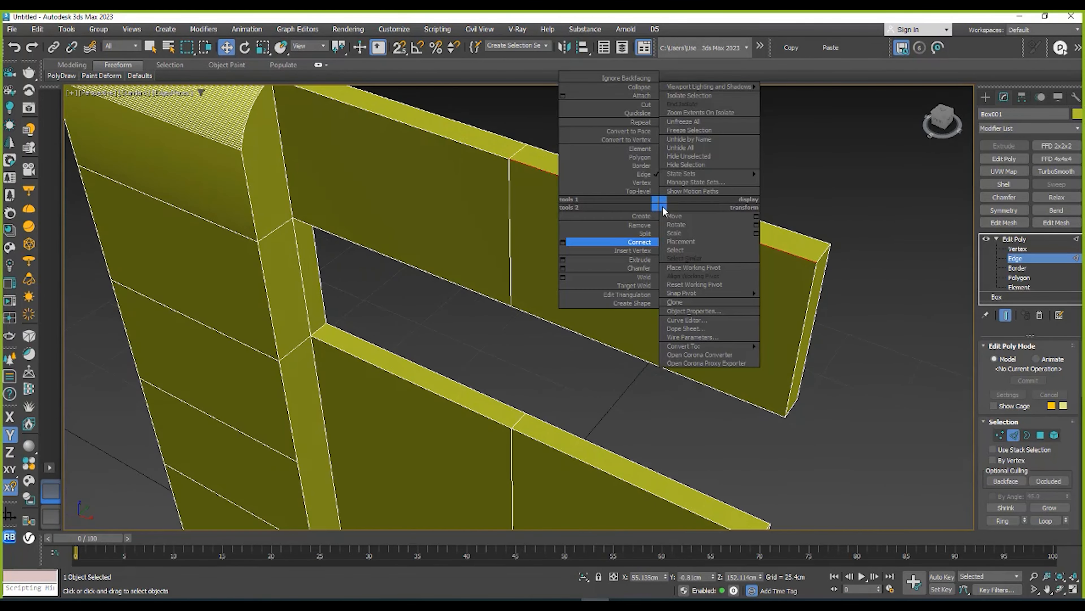
left_click(563, 268)
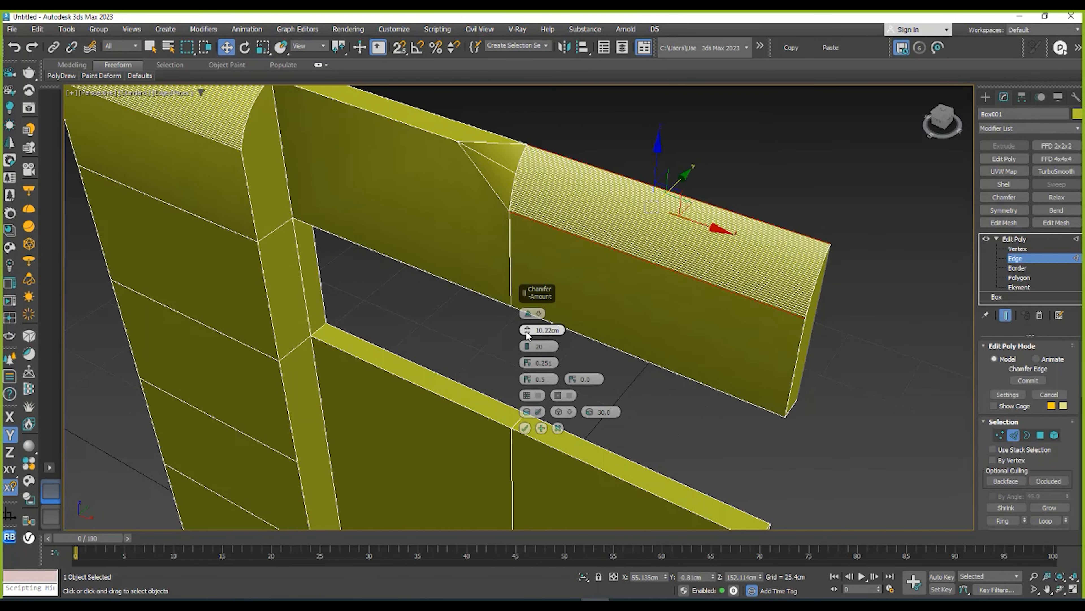
left_click_drag(526, 344, 527, 349)
left_click(558, 428)
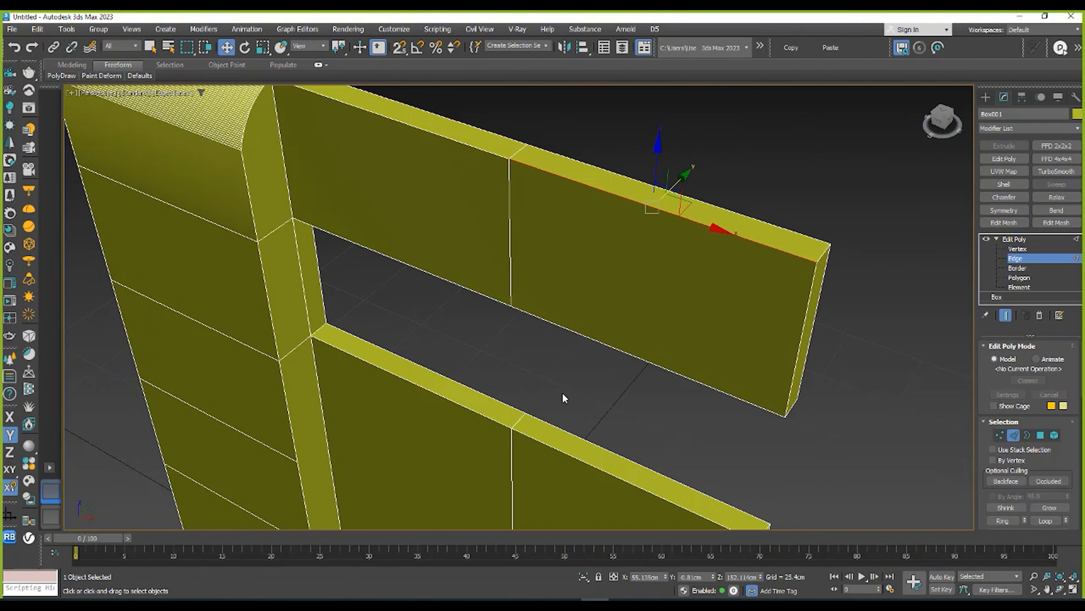
- In the Front view, turn on snapping and draw a box about 224 cm wide and 152 cm long against the wall's open end
scroll(504, 357, "down", 5)
key("f")
key("z")
scroll(570, 312, "down", 6)
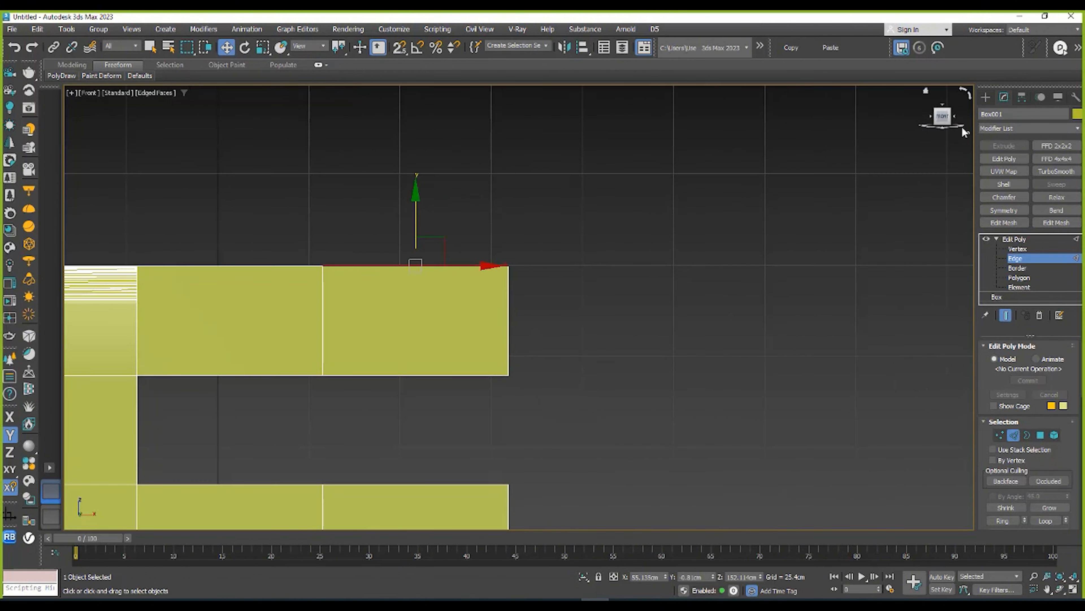
left_click(986, 98)
scroll(790, 191, "down", 3)
left_click(1010, 173)
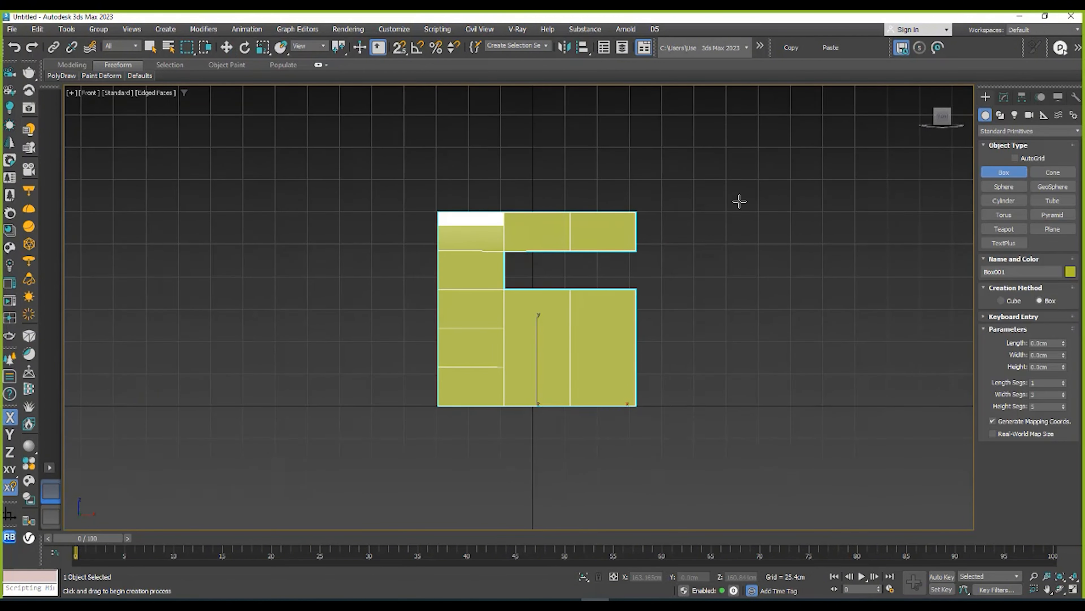
middle_click_drag(735, 202, 677, 212)
key("s")
left_click_drag(578, 222, 861, 414)
left_click(862, 414)
- Hide the grid, set the new box's width segments to 6 and isolate the box
left_click(1004, 98)
middle_click_drag(837, 218, 764, 236)
key("g")
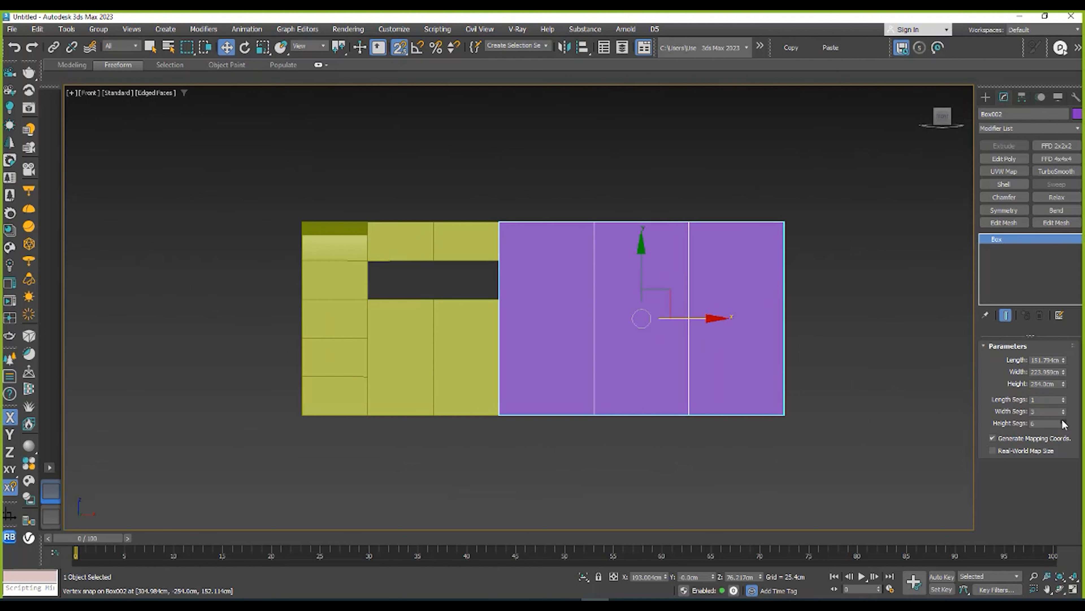
mouse_move(1061, 409)
left_mouse_down()
mouse_move(1053, 362)
mouse_move(1063, 400)
left_mouse_up()
left_click_drag(8, 408, 9, 340)
key("alt+q")
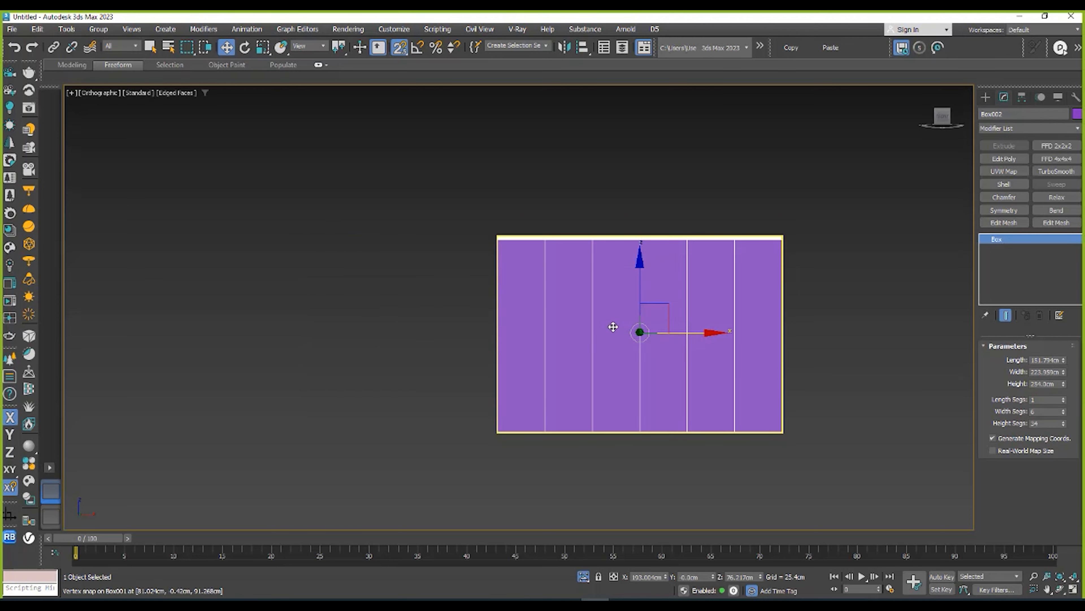
- Widen the box, set its length to 271.711 cm and height to 7.62 cm, and reduce the height segments to 1
middle_click_drag(610, 323, 521, 288, "alt")
left_click_drag(1063, 362, 1016, 286)
middle_click_drag(659, 295, 585, 274)
left_click_drag(1063, 384, 1039, 397)
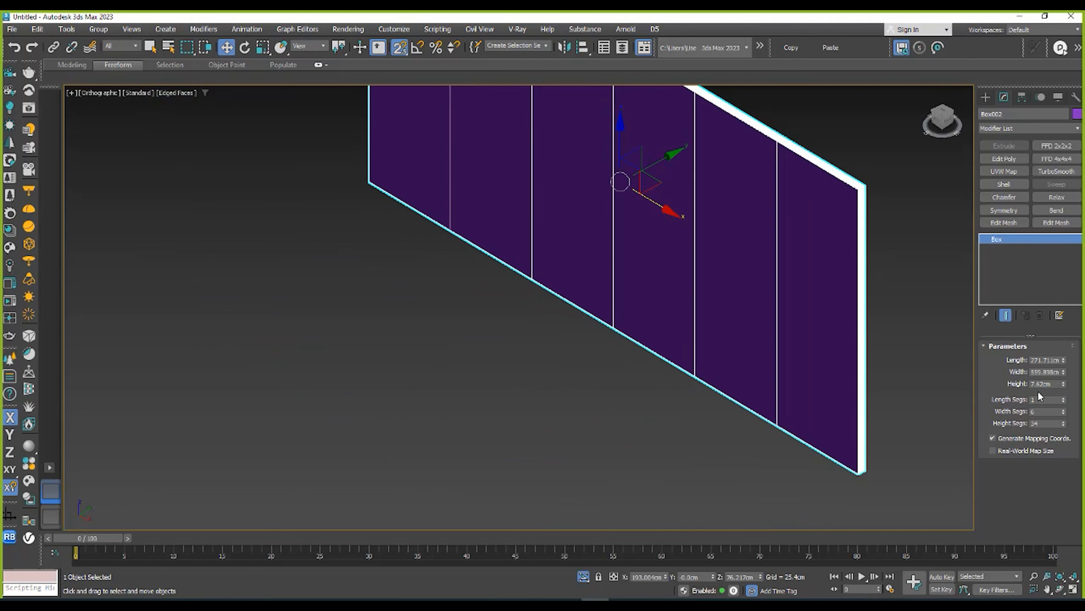
right_click(1064, 423)
- Add an Edit Poly modifier to the thin box and enter edge editing
middle_click_drag(646, 275, 623, 330)
middle_click_drag(623, 331, 570, 380, "alt")
middle_click_drag(569, 381, 538, 370, "alt")
middle_click_drag(668, 260, 619, 260, "alt")
middle_click_drag(861, 244, 894, 183, "alt")
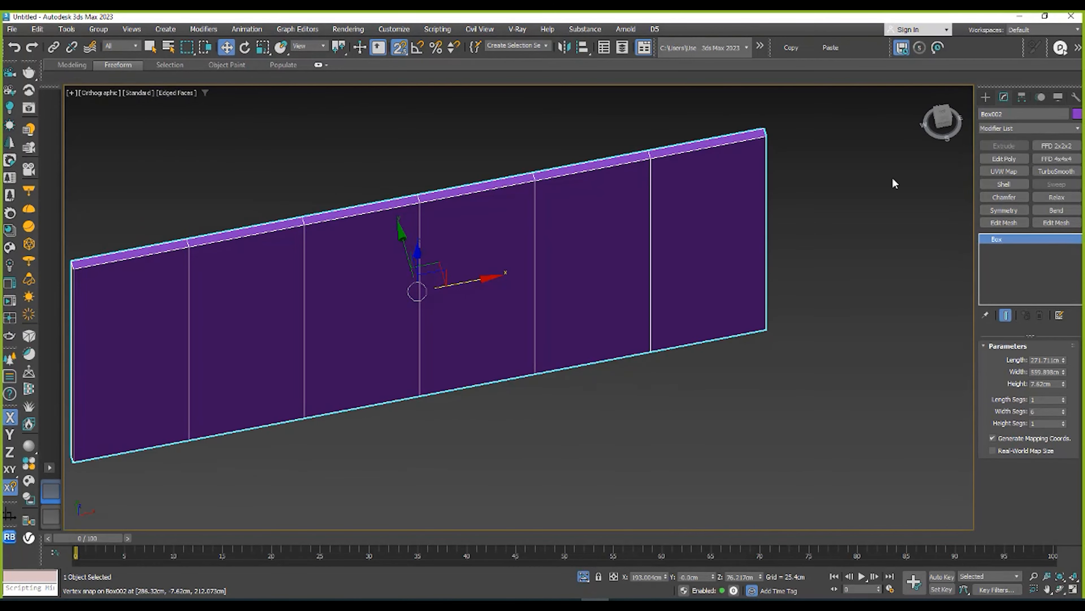
left_click(996, 160)
left_click(996, 239)
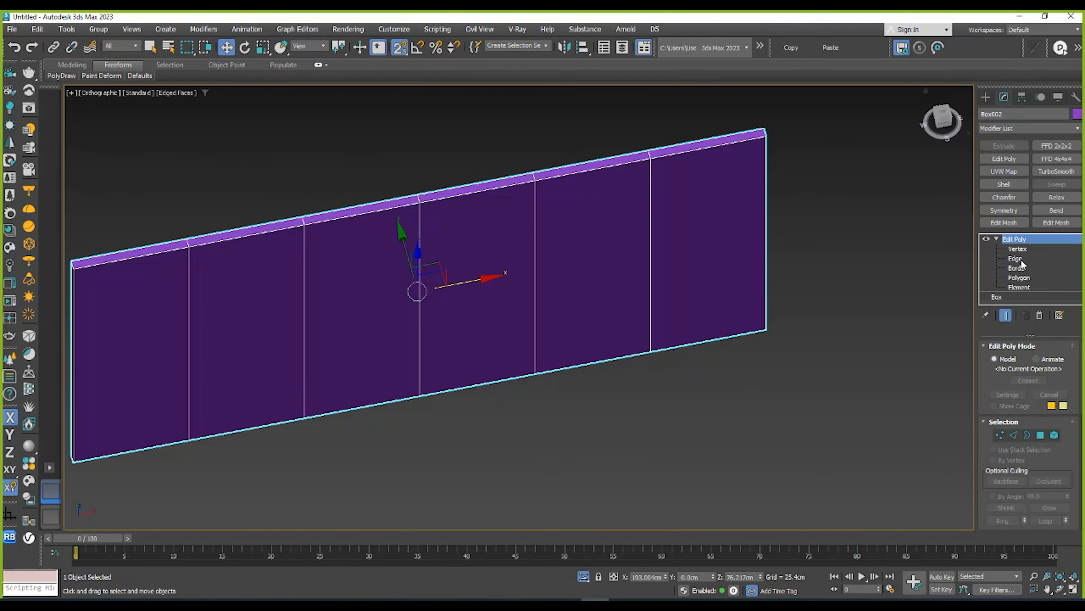
left_click(1015, 259)
- Select the five inner vertical edges on the panel's front face and turn off snapping
middle_click_drag(755, 252, 648, 261, "alt")
left_click(643, 250)
key("s")
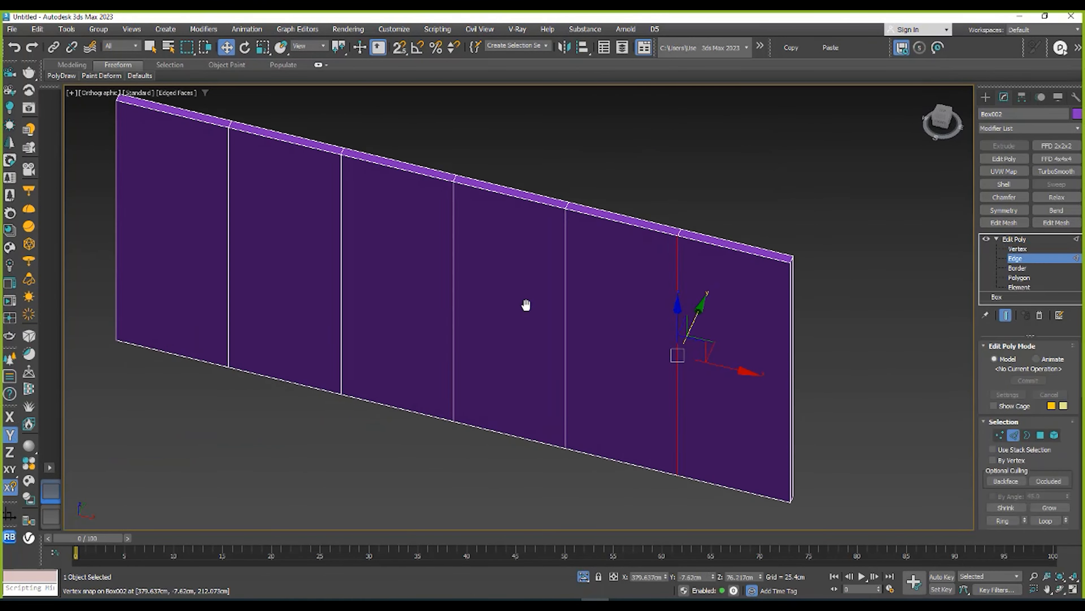
middle_click_drag(525, 306, 627, 299)
left_click(626, 265, "ctrl")
left_click(518, 252, "ctrl")
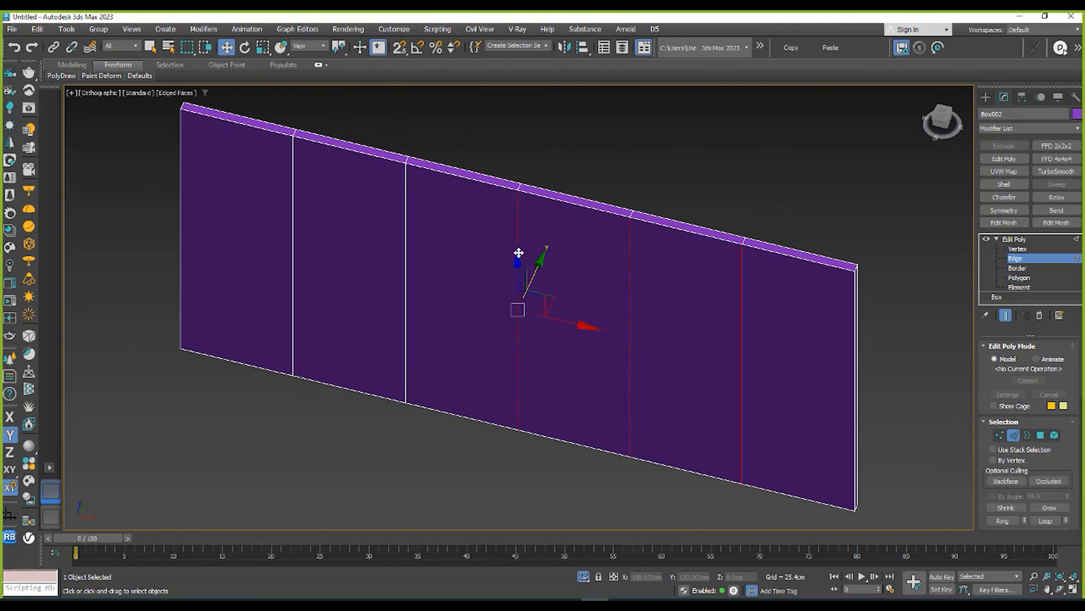
left_click(405, 231, "ctrl")
left_click(293, 217, "ctrl")
middle_click_drag(293, 217, 334, 243, "alt")
- Return to the panel's base Box parameters and reduce its height to 1.448 cm
left_click(1014, 239)
left_click(1002, 296)
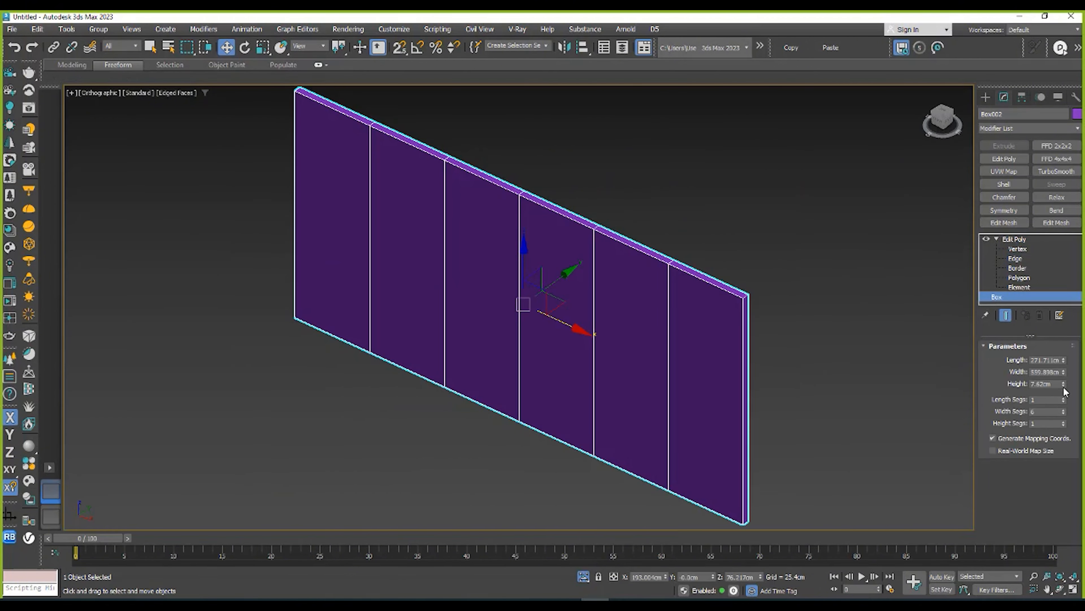
left_click_drag(1065, 388, 1073, 416)
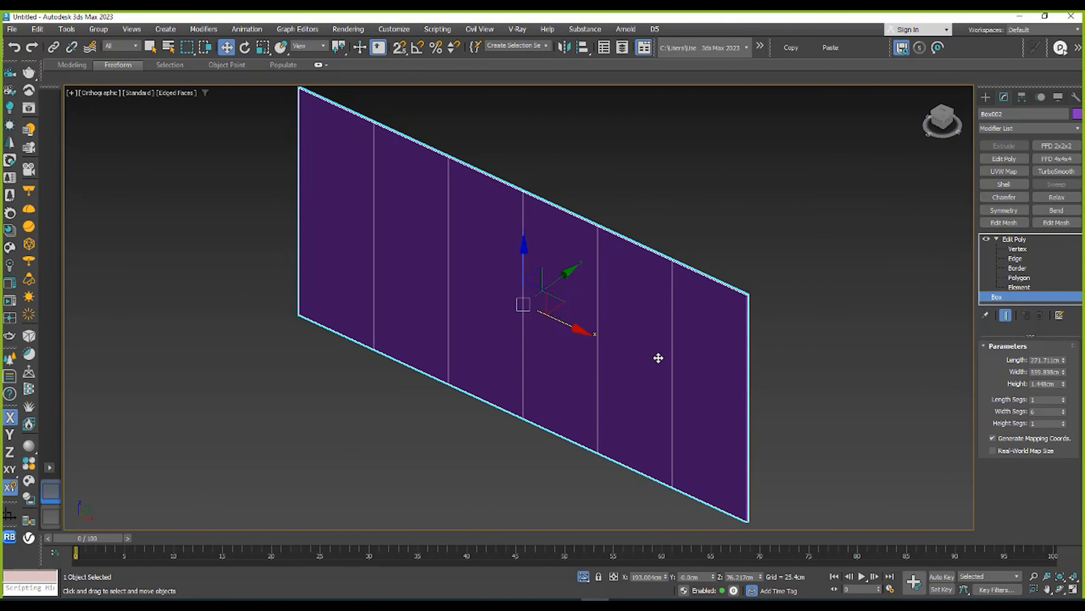
- Turn on angle snapping and return to edge editing in the panel's Edit Poly modifier
middle_click_drag(656, 359, 511, 266, "alt")
key("a")
scroll(669, 209, "up", 2)
middle_click_drag(669, 224, 680, 199)
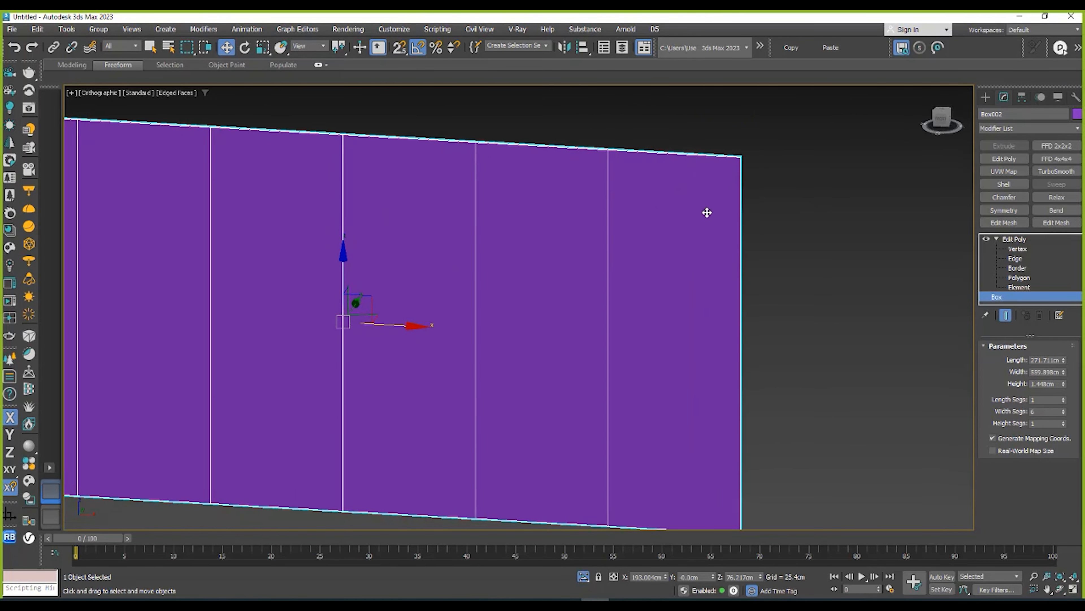
scroll(644, 238, "down", 2)
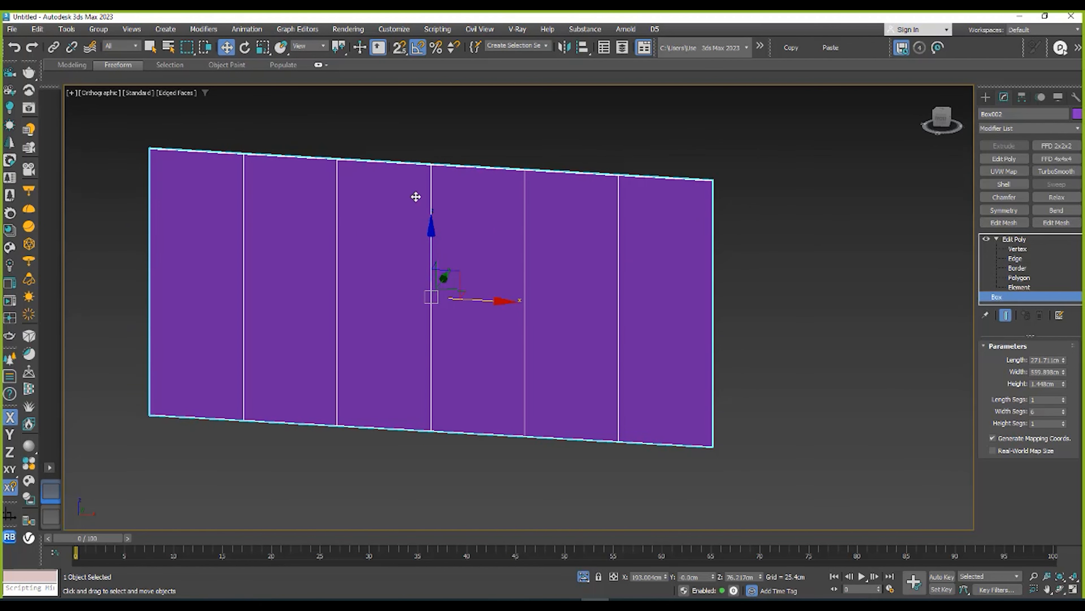
middle_click_drag(415, 197, 494, 238, "alt")
scroll(570, 226, "up", 3)
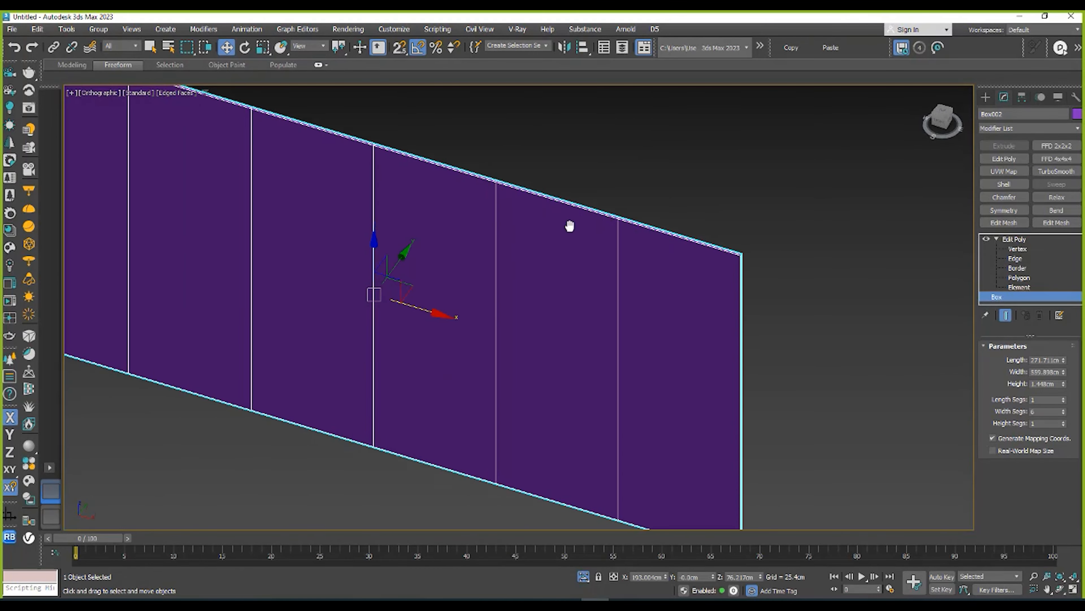
left_click(1020, 259)
scroll(617, 291, "down", 4)
- Try an open chamfer of 1.954 cm on the five selected front edges of the panel, then cancel it
right_click(472, 262)
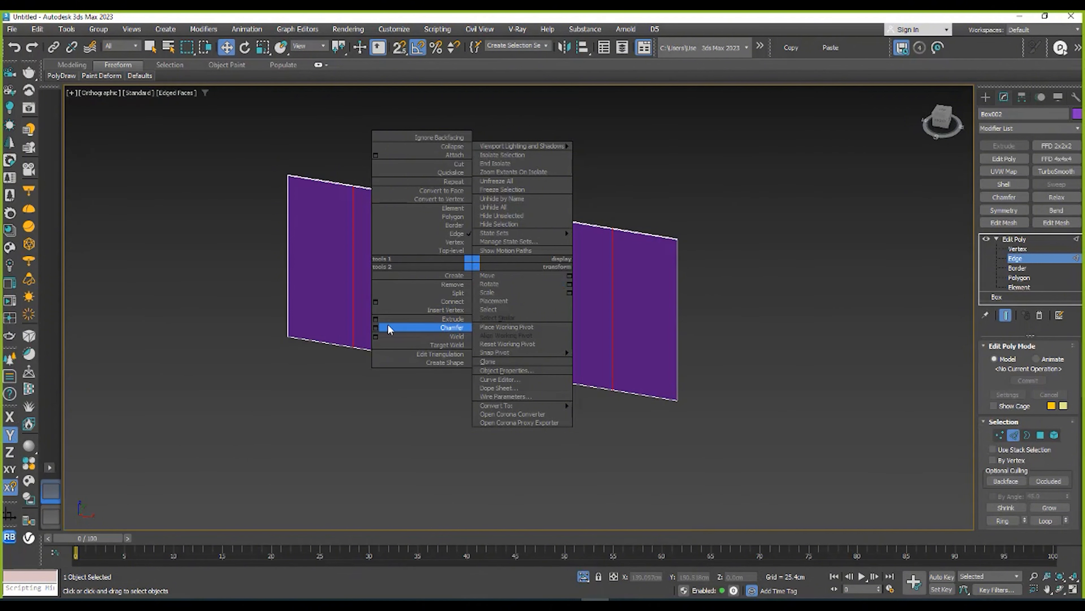
left_click(376, 328)
scroll(339, 235, "up", 3)
scroll(511, 322, "down", 1)
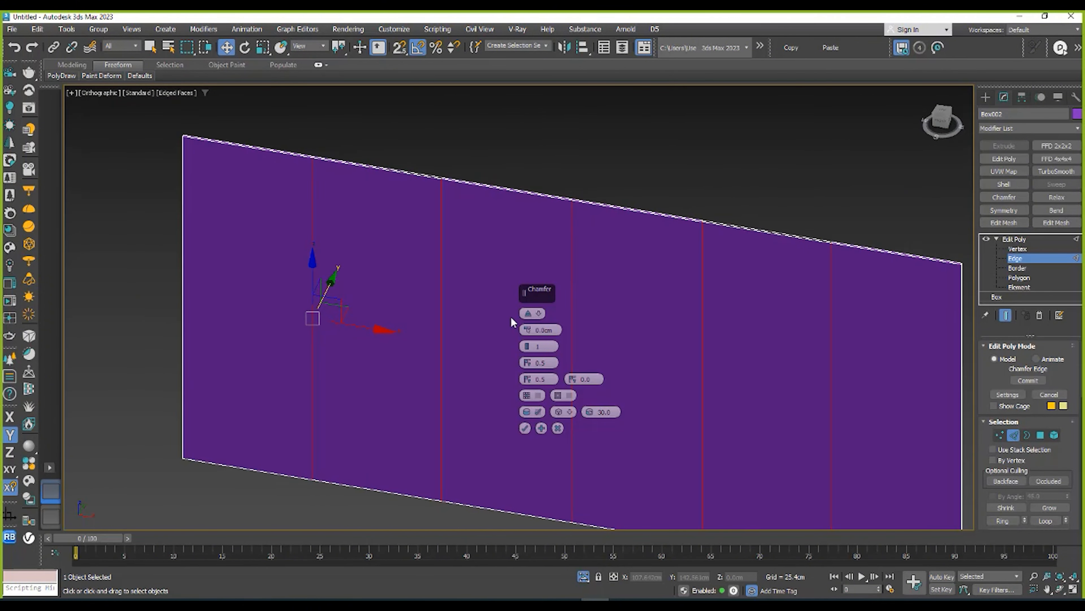
left_click_drag(527, 331, 525, 325)
scroll(430, 169, "up", 2)
middle_click_drag(429, 169, 430, 270, "alt")
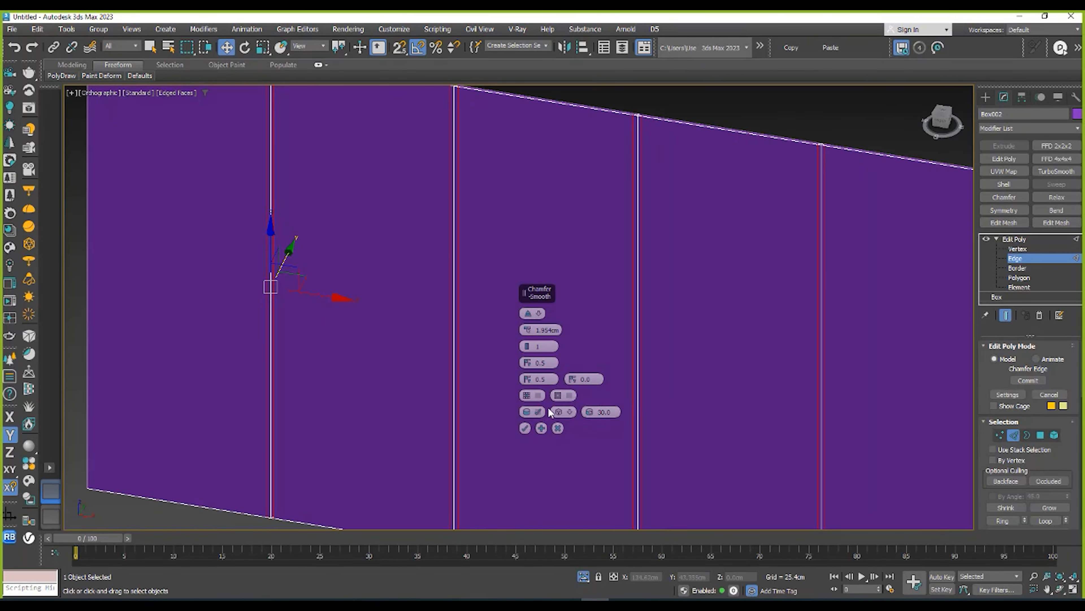
left_click(528, 395)
middle_click_drag(528, 395, 429, 230, "alt")
scroll(435, 247, "up", 3)
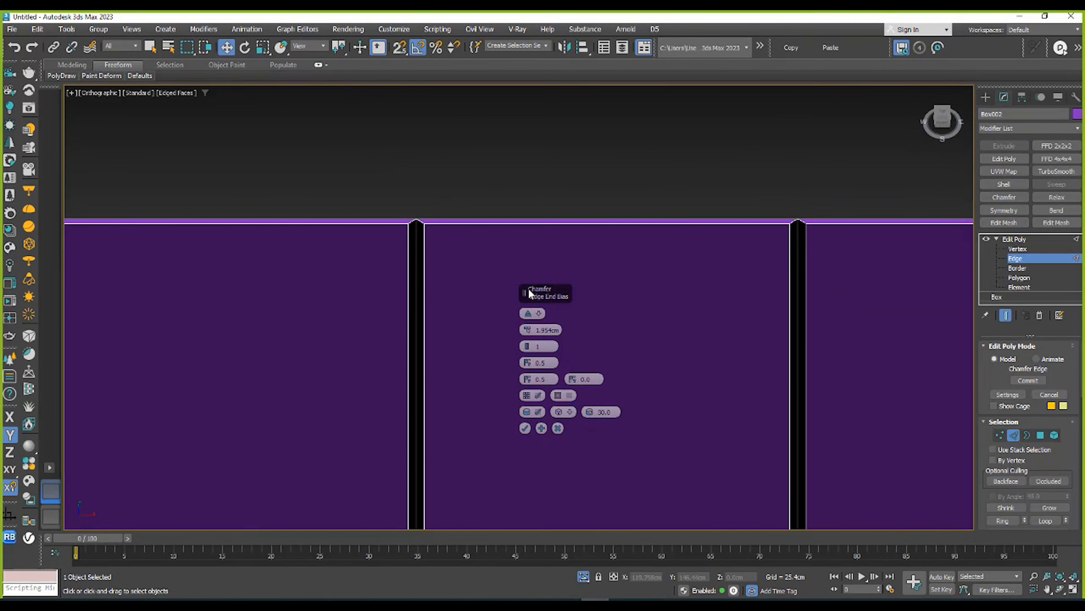
left_click(557, 428)
middle_click_drag(449, 308, 615, 229, "alt")
scroll(621, 241, "down", 10)
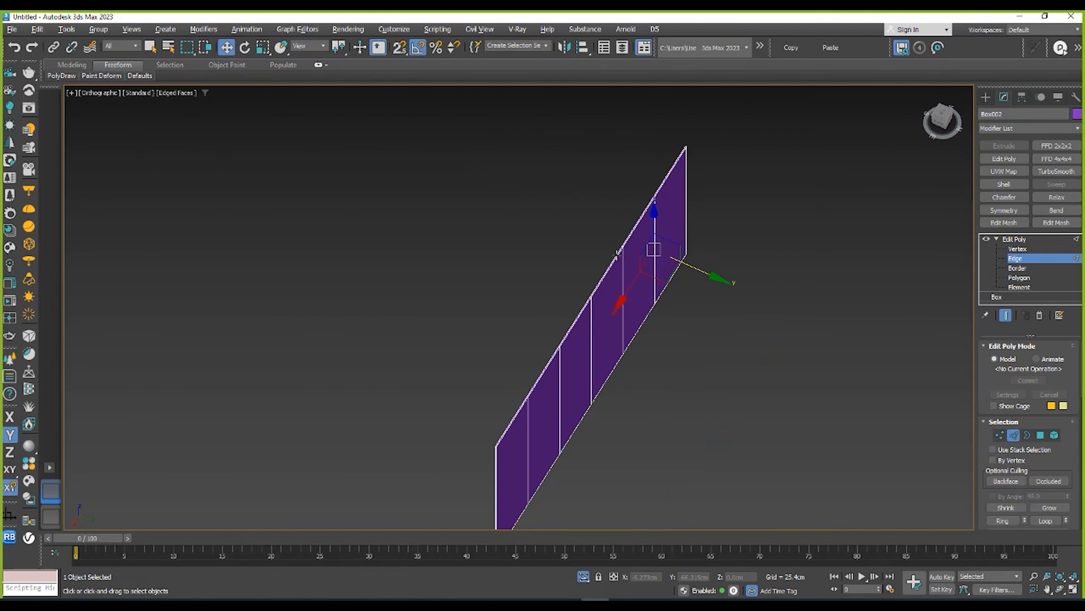
- Select all vertical edges of the panel, front and back, in the front view
key("f")
scroll(615, 260, "down", 5)
left_click_drag(361, 281, 360, 281)
middle_click_drag(562, 262, 533, 291)
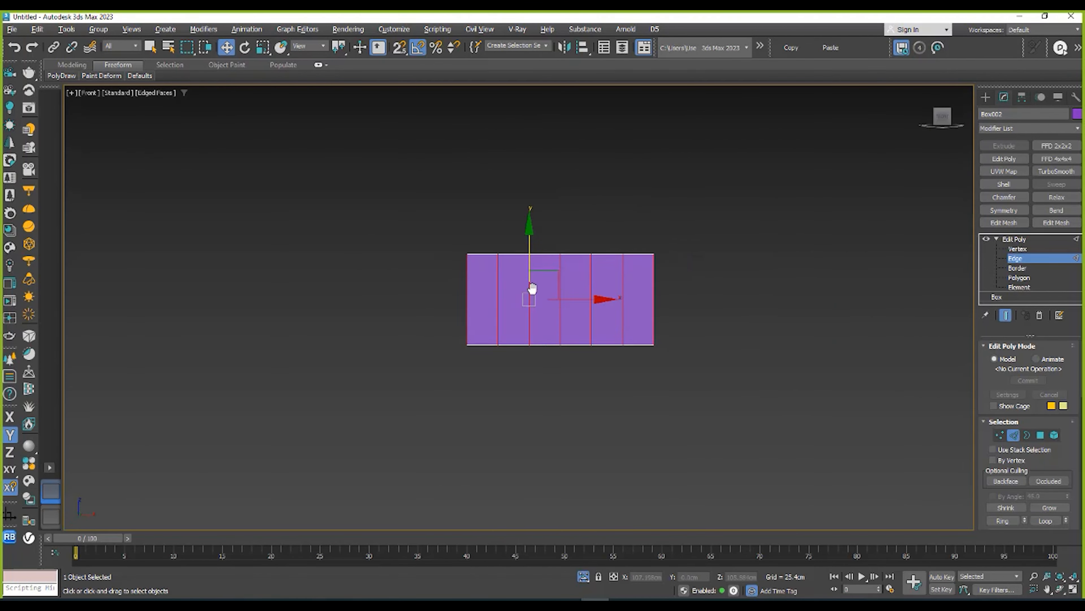
scroll(505, 253, "up", 9)
scroll(469, 242, "down", 6)
middle_click_drag(468, 242, 486, 259, "alt")
scroll(486, 259, "up", 5)
scroll(444, 198, "down", 5)
middle_click_drag(443, 198, 534, 278, "alt")
middle_click_drag(534, 278, 442, 274)
- Chamfer the selected vertical edges by 1.954 cm with the open chamfer option and leave edge editing
right_click(532, 290)
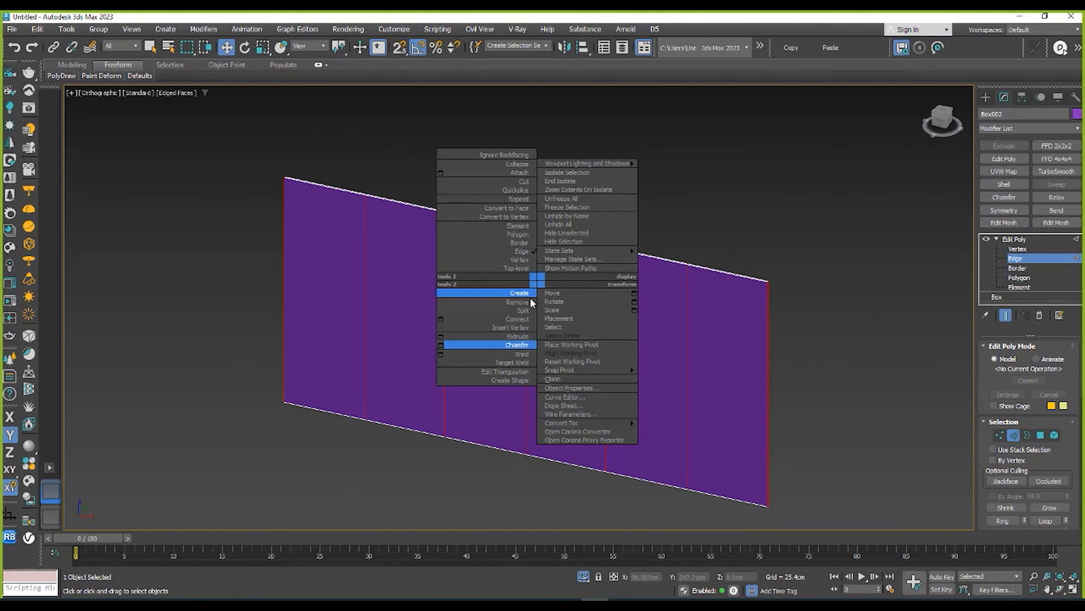
left_click(448, 342)
middle_click_drag(444, 347, 416, 106, "alt")
scroll(441, 227, "up", 7)
scroll(445, 201, "down", 2)
middle_click_drag(433, 214, 475, 319, "alt")
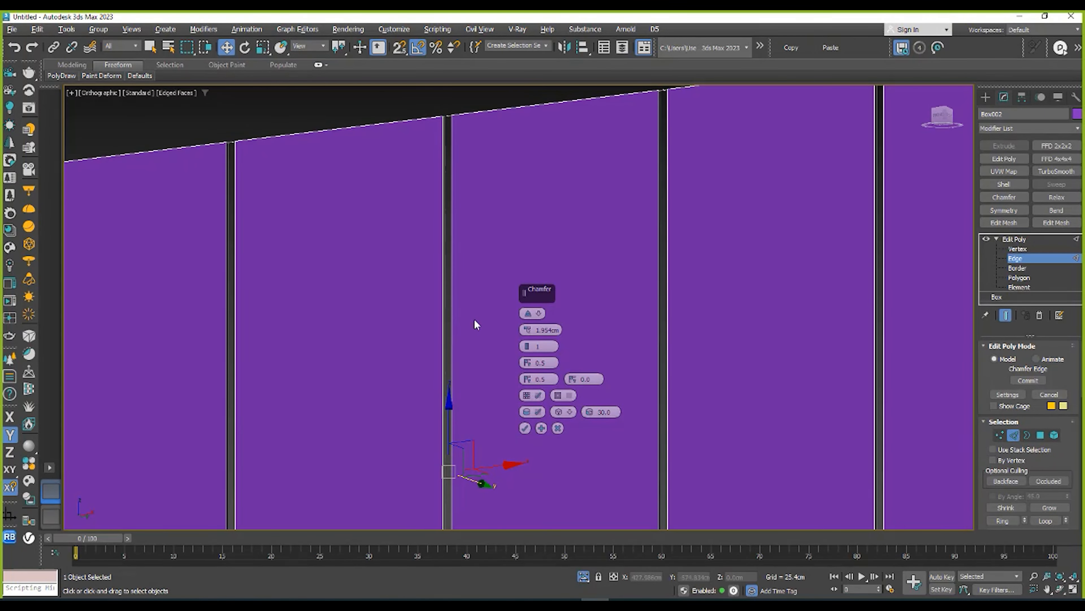
left_click(529, 396)
mouse_move(424, 279)
middle_mouse_down("alt")
mouse_move(430, 265)
mouse_move(420, 289)
middle_mouse_up("alt")
left_click(528, 395)
scroll(415, 291, "down", 6)
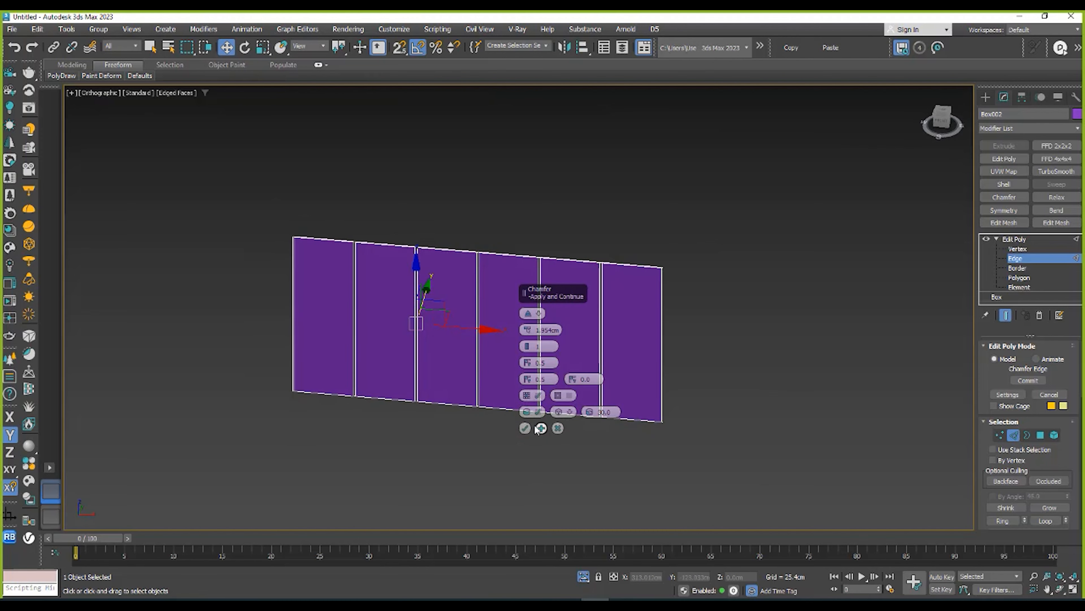
left_click(525, 428)
scroll(451, 348, "up", 3)
middle_click_drag(452, 348, 475, 321, "alt")
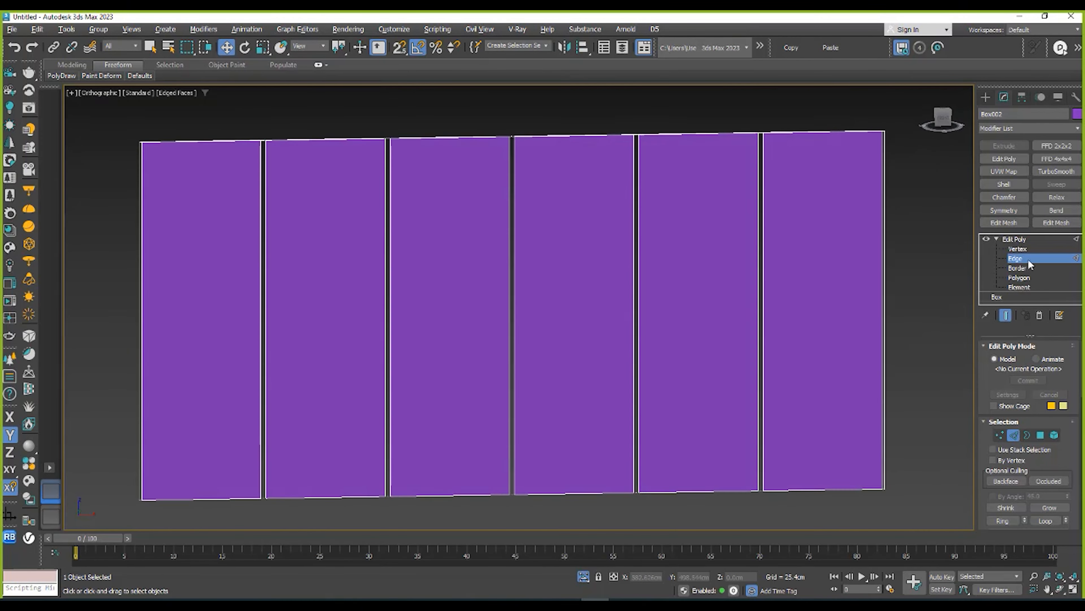
left_click(1012, 240)
- Examine the gaps between the purple panel's strips from several angles and distances
left_click(658, 141)
middle_click_drag(764, 235, 340, 287, "alt")
scroll(487, 167, "up", 3)
scroll(487, 167, "down", 5)
left_click(579, 257)
scroll(594, 261, "up", 3)
mouse_move(595, 262)
middle_mouse_down("alt")
mouse_move(572, 308)
mouse_move(596, 268)
middle_mouse_up("alt")
scroll(536, 176, "up", 3)
middle_click_drag(536, 175, 441, 198, "alt")
scroll(496, 168, "down", 2)
scroll(519, 220, "up", 4)
scroll(569, 223, "down", 3)
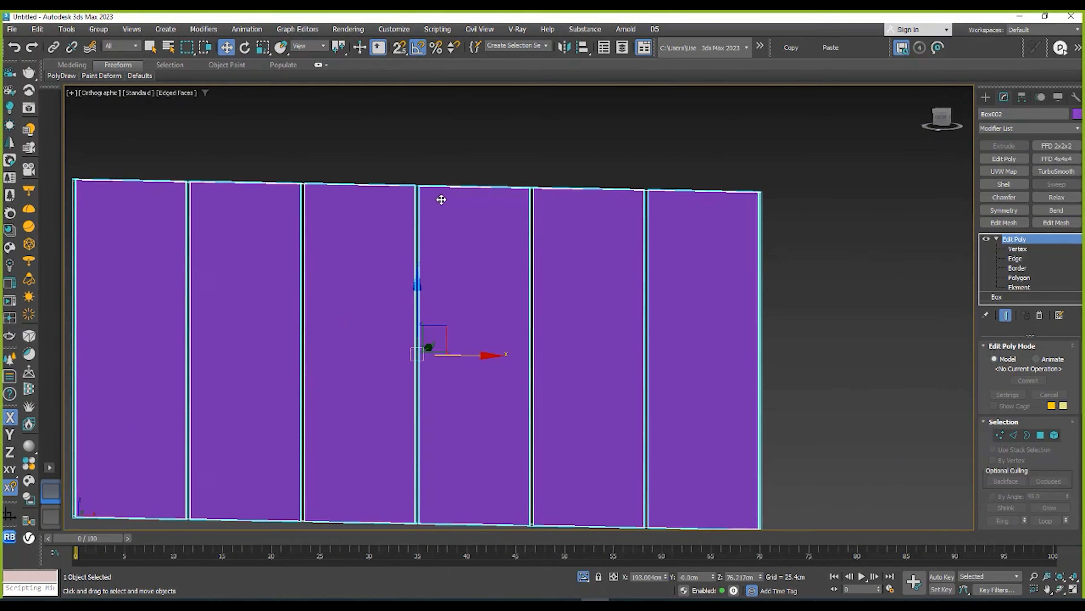
- Draw a plane about 270 cm long and 459 cm wide in the front view, snapped to the panel's upper right corner
key("f")
key("z")
scroll(548, 209, "down", 3)
middle_click_drag(548, 209, 333, 253)
scroll(351, 308, "up", 3)
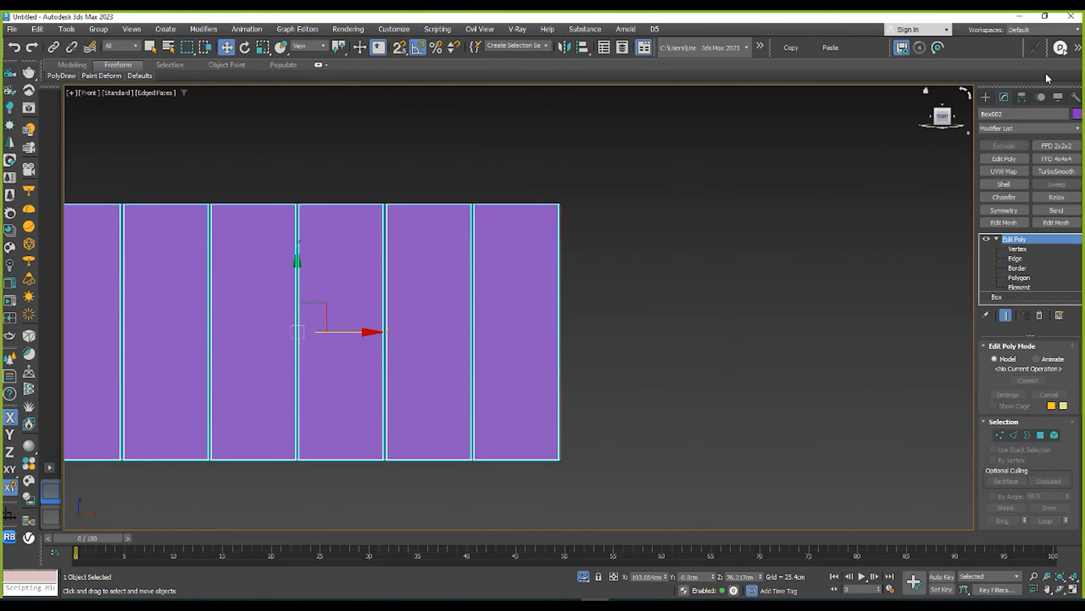
left_click(985, 98)
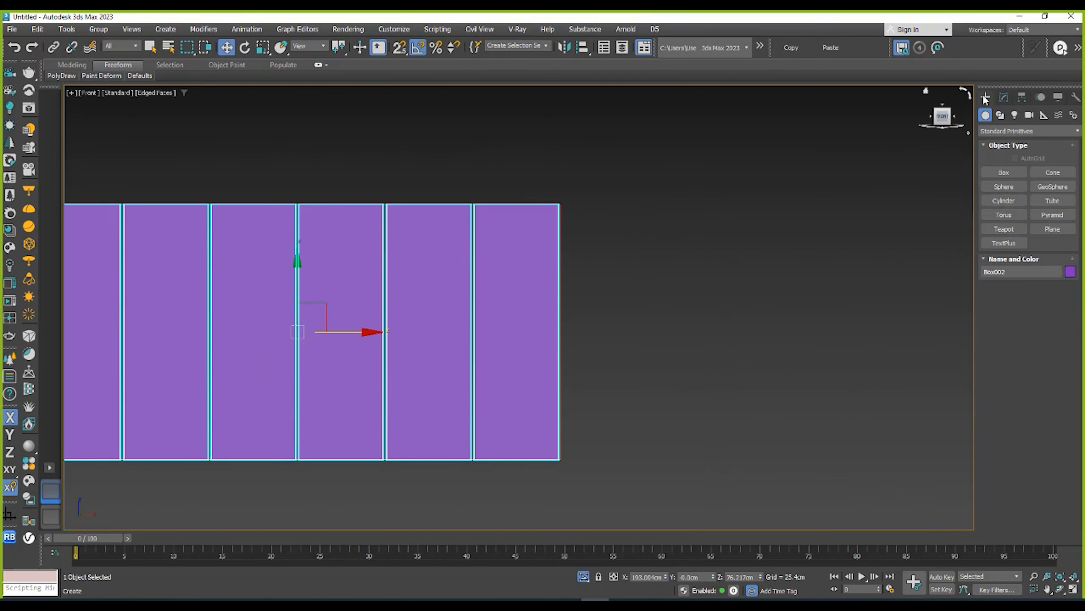
left_click(1051, 227)
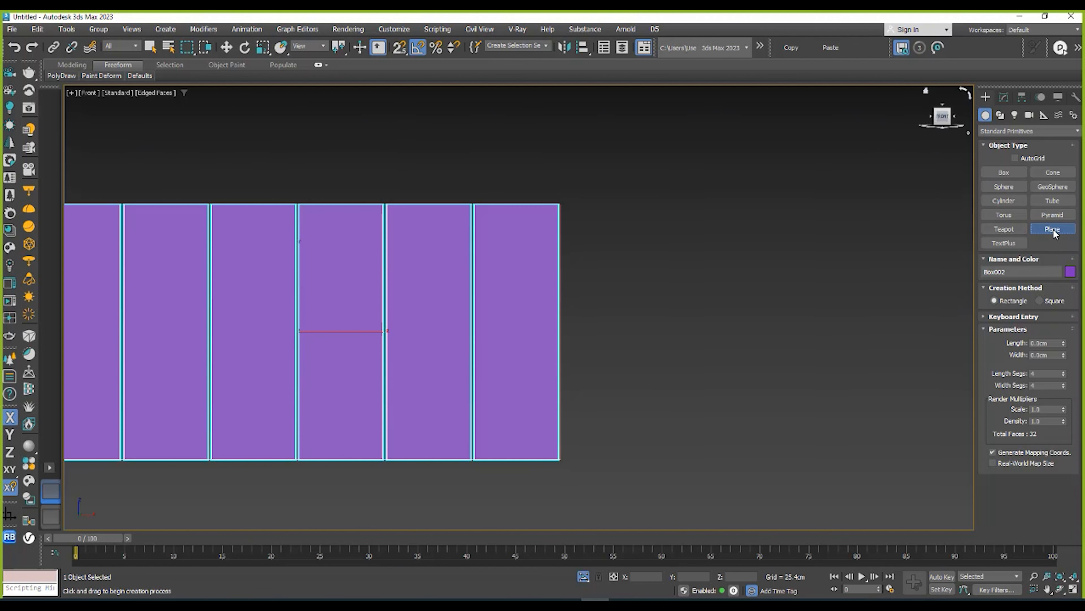
middle_click_drag(673, 213, 565, 254)
key("s")
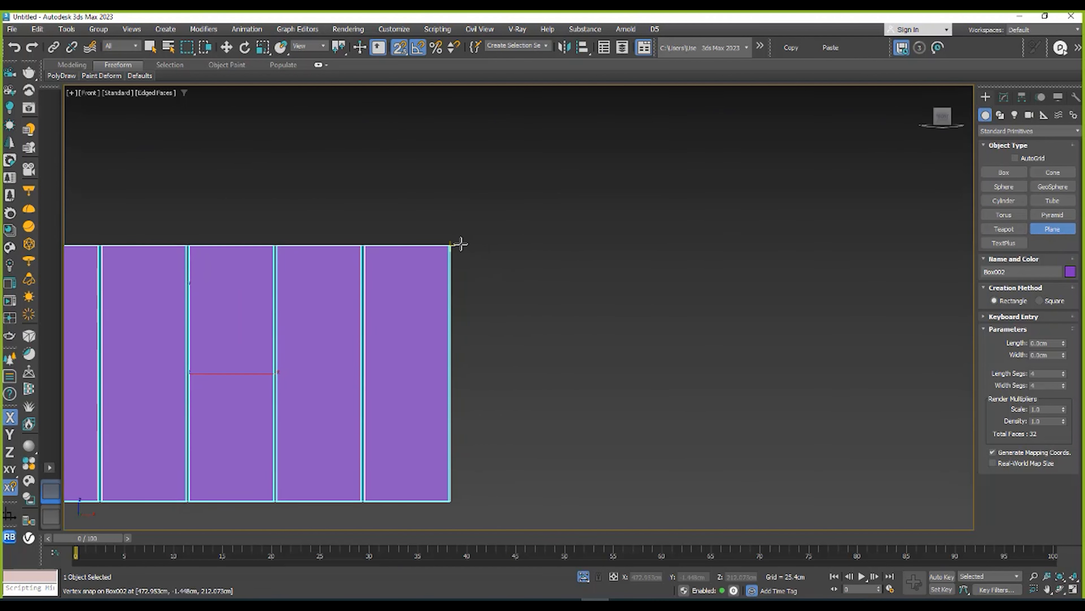
left_click_drag(460, 244, 777, 410)
middle_click_drag(732, 340, 729, 376)
right_click(728, 375)
mouse_move(712, 291)
middle_mouse_down("alt")
mouse_move(642, 354)
mouse_move(710, 293)
middle_mouse_up("alt")
- Set the plane's length segments to 1 and width segments to 6, and change its object colour to light blue
left_click(1003, 96)
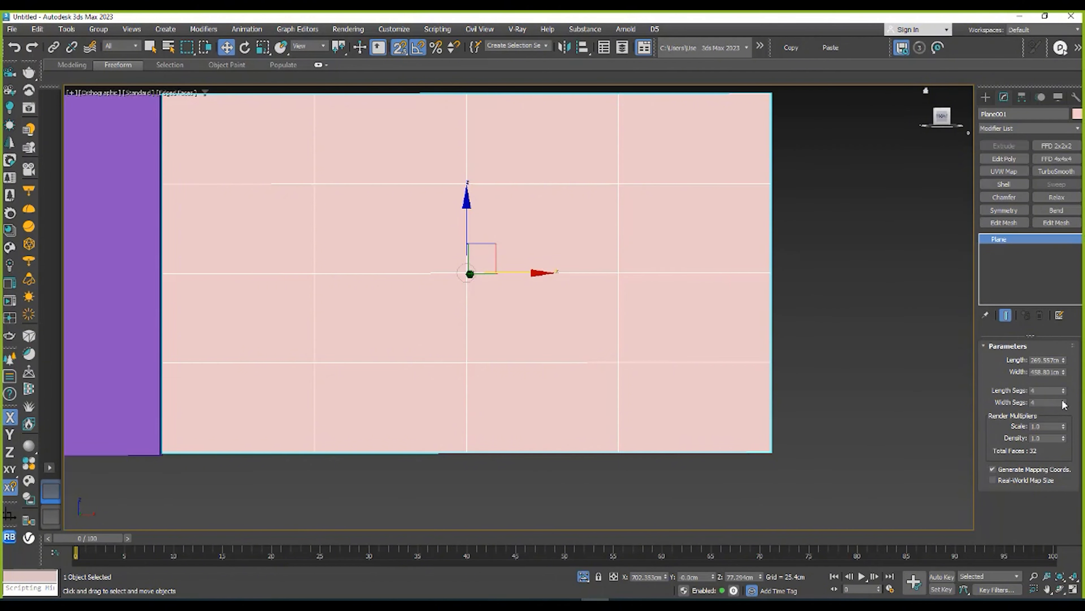
mouse_move(1063, 403)
left_mouse_down()
mouse_move(1067, 374)
mouse_move(1078, 399)
mouse_move(1063, 401)
left_mouse_up()
middle_click_drag(709, 340, 653, 338, "alt")
left_click(1076, 115)
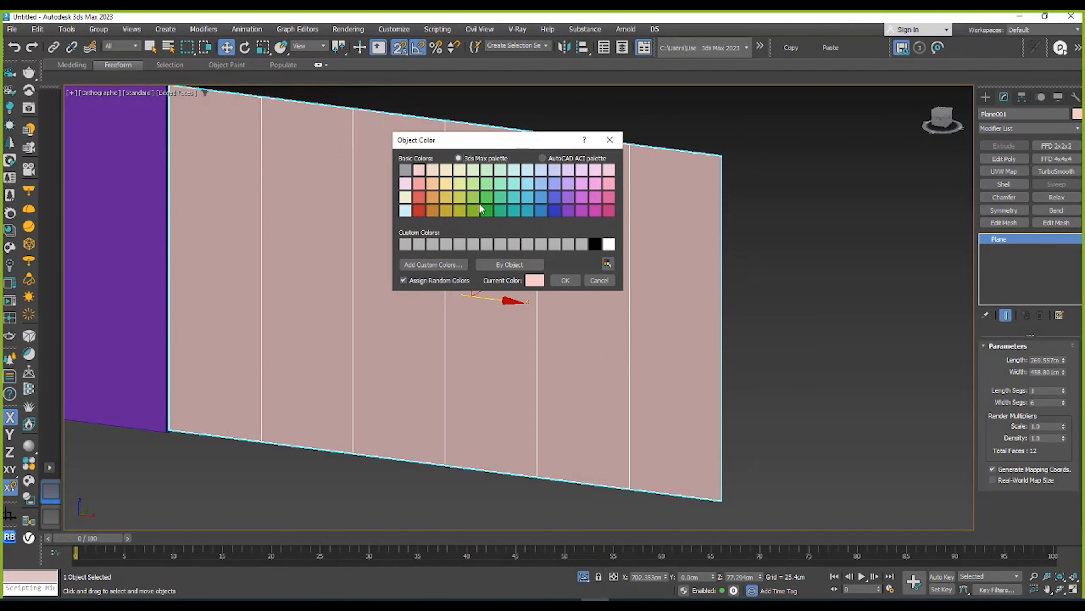
left_click(408, 208)
left_click(564, 280)
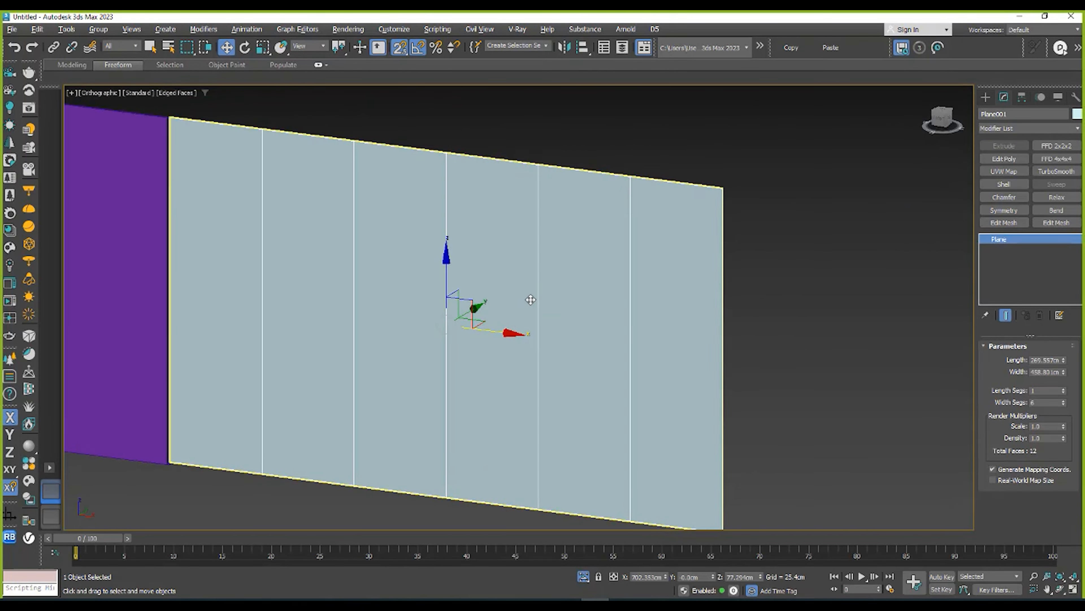
scroll(512, 295, "down", 4)
mouse_move(513, 295)
middle_mouse_down("alt")
mouse_move(438, 255)
mouse_move(502, 240)
mouse_move(473, 245)
mouse_move(491, 249)
mouse_move(471, 238)
mouse_move(482, 252)
mouse_move(540, 246)
middle_mouse_up("alt")
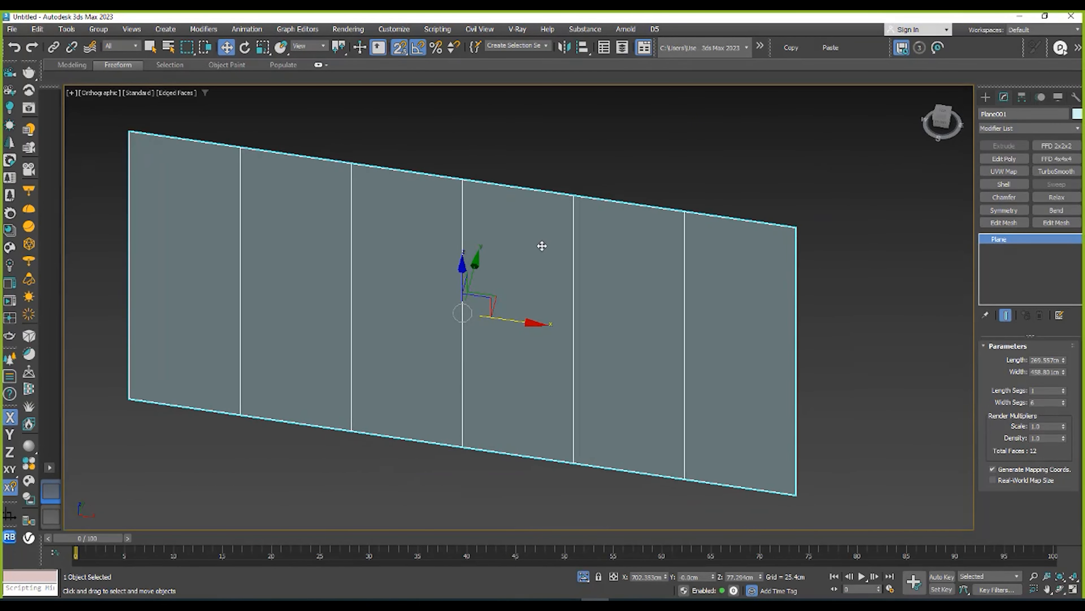
- Add an Edit Poly modifier to the plane and select its five inner vertical edges, excluding both outer edges
left_click(1005, 159)
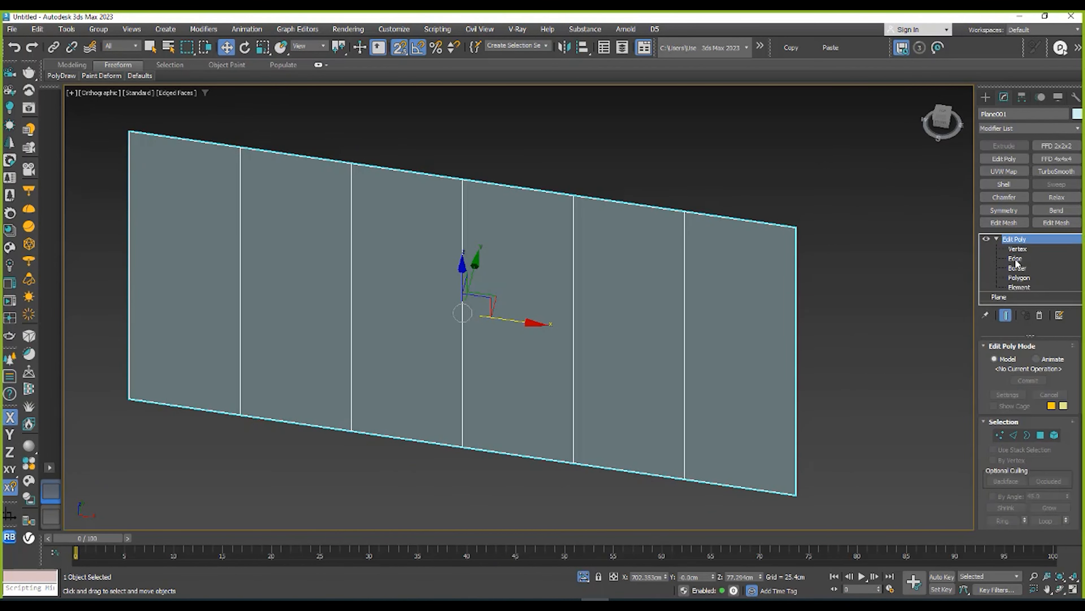
left_click(1016, 258)
left_click_drag(95, 305, 95, 304)
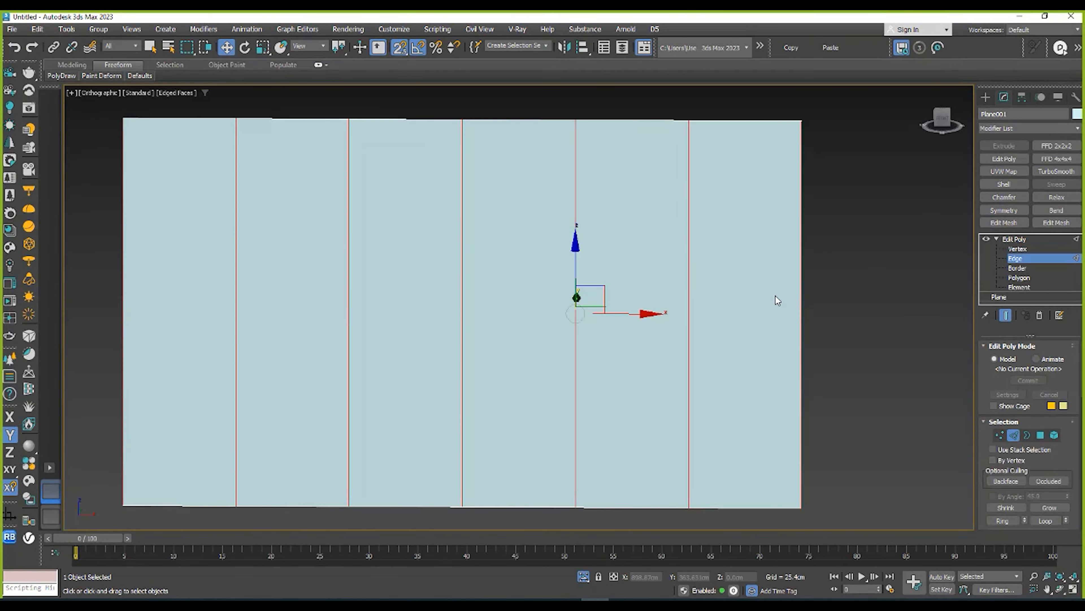
left_click_drag(771, 303, 769, 304, "alt")
middle_click_drag(500, 273, 666, 265)
left_click_drag(327, 247, 254, 297, "alt")
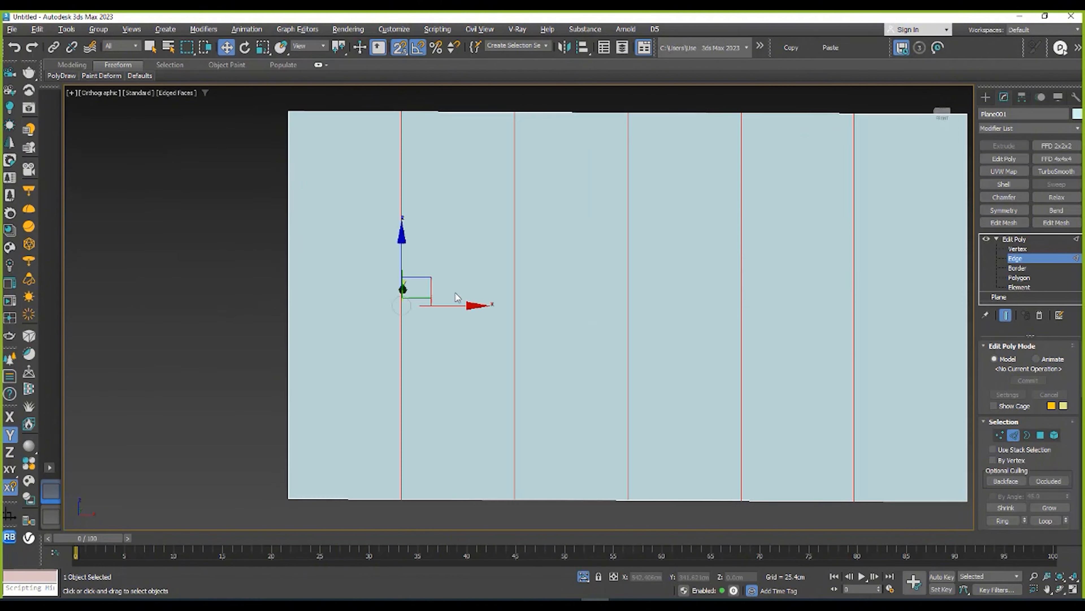
middle_click_drag(455, 293, 381, 255, "alt")
- Chamfer the plane's five inner edges by 0.5 cm with the open chamfer option
right_click(392, 245)
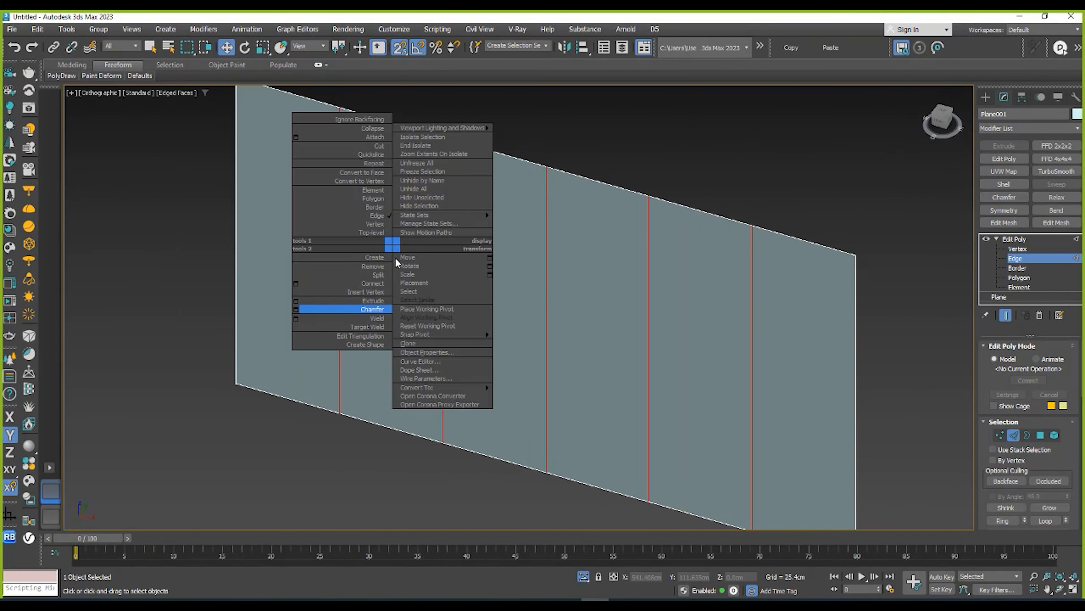
left_click(297, 309)
scroll(507, 335, "up", 2)
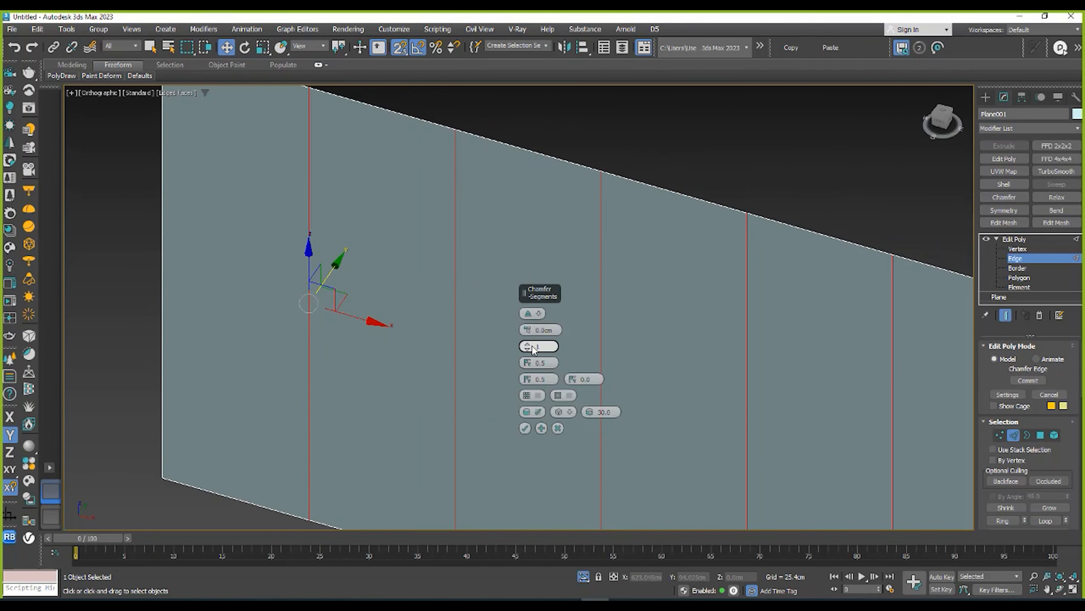
left_click_drag(527, 330, 527, 324)
left_click(556, 328)
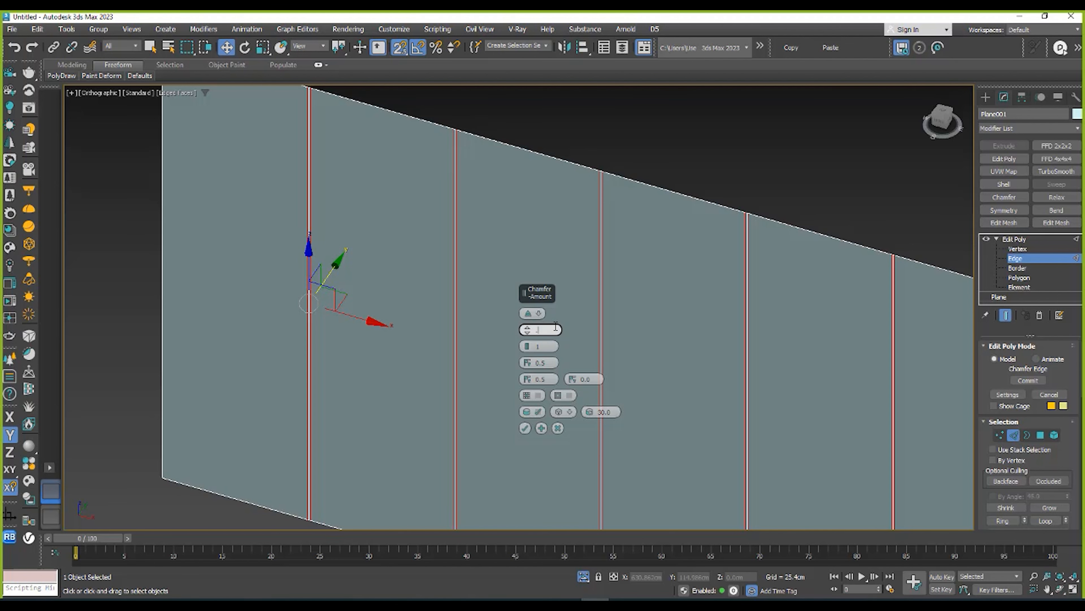
type(".5")
key("Return")
scroll(412, 303, "up", 4)
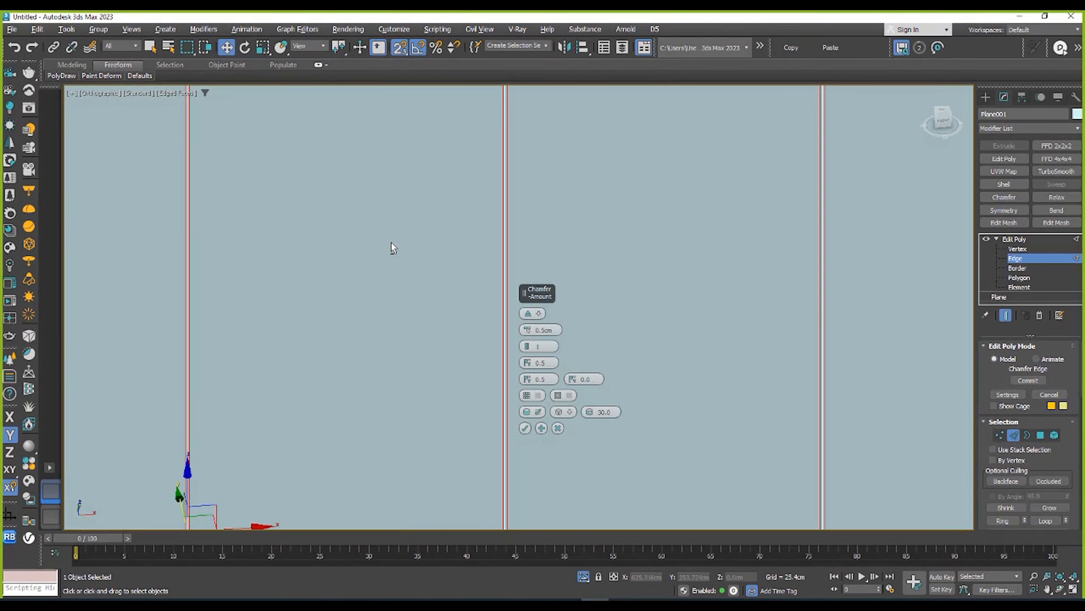
middle_click_drag(392, 245, 274, 342)
scroll(232, 289, "up", 6)
scroll(225, 292, "down", 3)
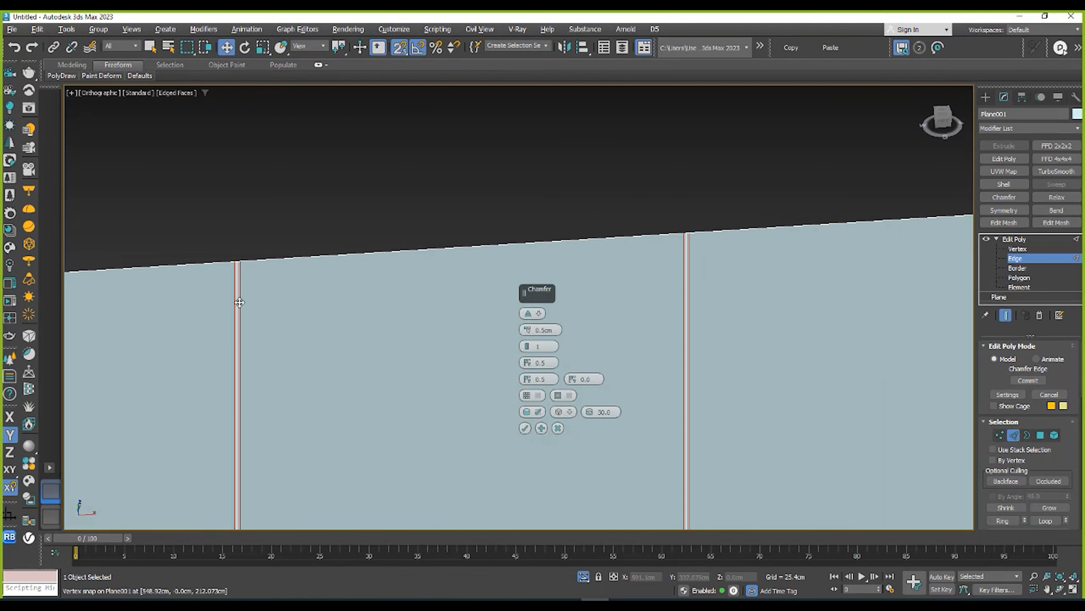
left_click(527, 395)
scroll(314, 242, "down", 5)
left_click(525, 428)
- Examine the narrow gaps between the plane's strips from the front, the back and oblique angles
mouse_move(509, 404)
middle_mouse_down("alt")
mouse_move(330, 254)
mouse_move(551, 266)
mouse_move(491, 304)
mouse_move(487, 342)
middle_mouse_up("alt")
scroll(511, 209, "down", 6)
scroll(465, 289, "up", 9)
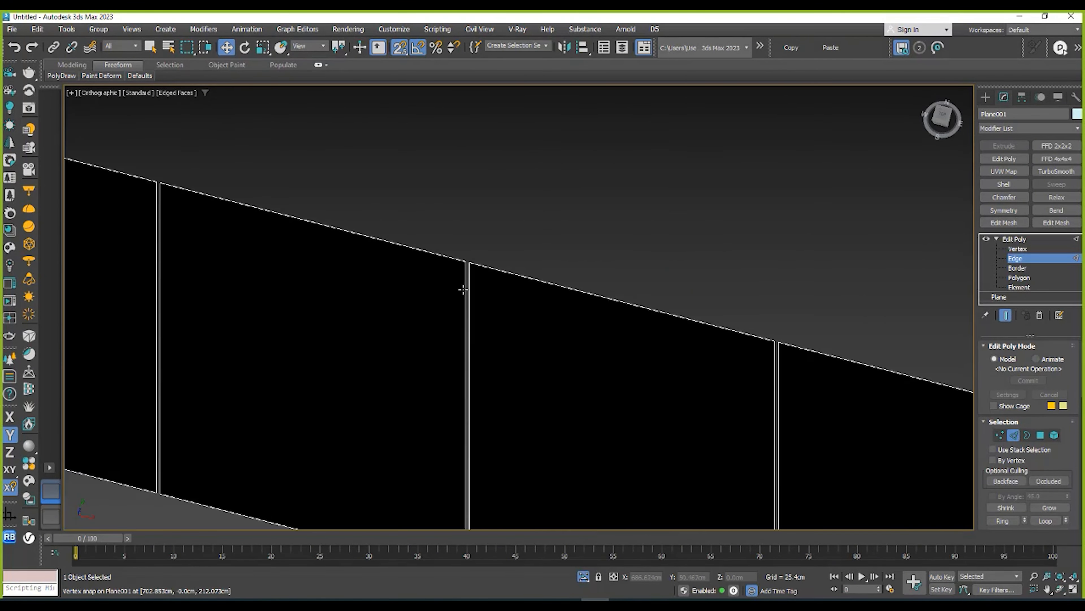
scroll(498, 201, "down", 8)
scroll(494, 228, "up", 3)
mouse_move(451, 281)
middle_mouse_down()
mouse_move(403, 249)
mouse_move(286, 210)
mouse_move(385, 207)
mouse_move(386, 182)
mouse_move(283, 204)
mouse_move(453, 226)
mouse_move(482, 260)
mouse_move(978, 217)
middle_mouse_up()
scroll(297, 174, "up", 3)
scroll(318, 235, "down", 3)
scroll(388, 206, "down", 6)
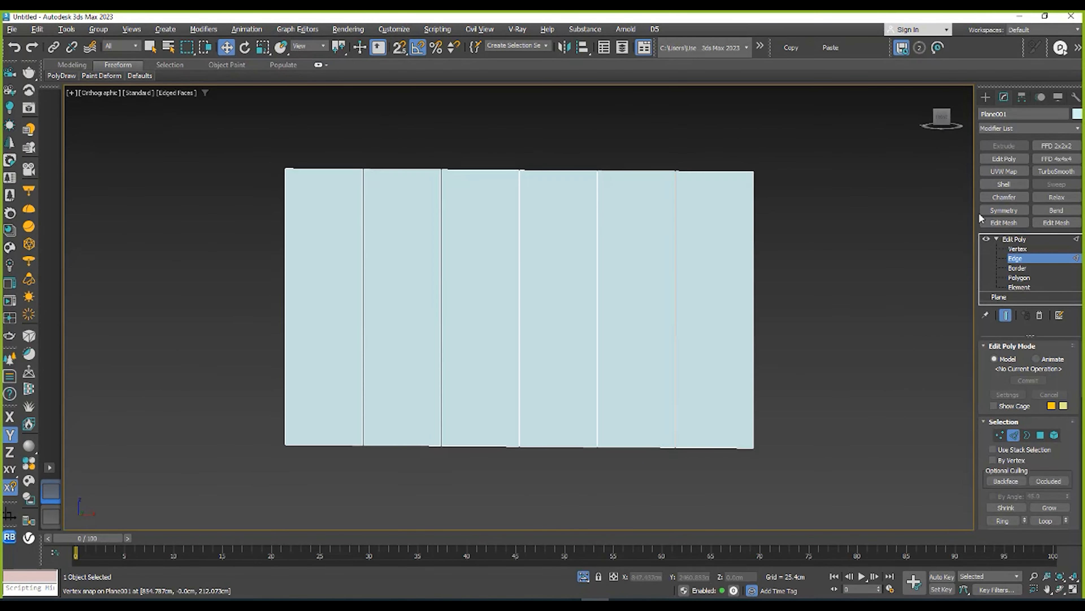
middle_click_drag(652, 249, 576, 285)
scroll(410, 241, "up", 4)
middle_click_drag(410, 240, 483, 292)
scroll(579, 271, "down", 6)
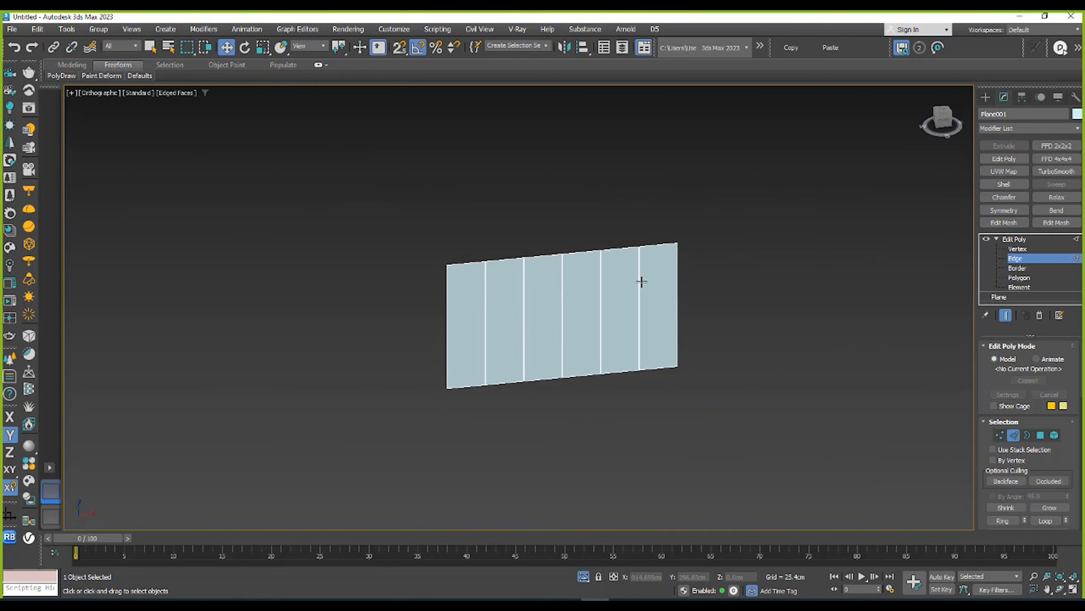
middle_click_drag(640, 281, 608, 285, "alt")
scroll(434, 278, "up", 3)
middle_click_drag(697, 298, 496, 293)
middle_click_drag(668, 260, 747, 249, "alt")
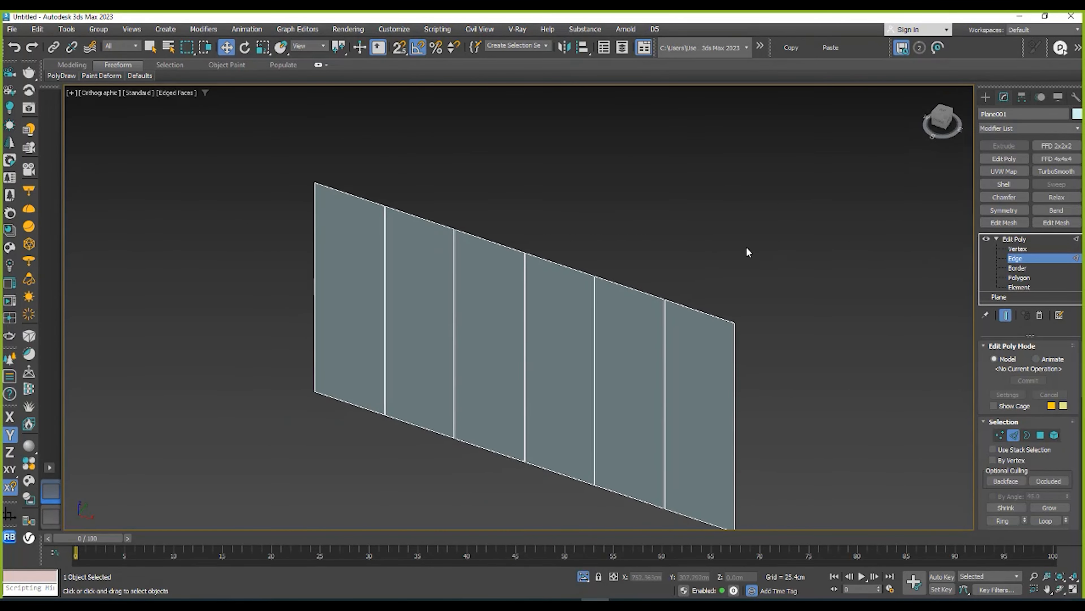
- Leave edge editing and return to the whole plane at the Edit Poly level
left_click(1030, 240)
middle_click_drag(641, 300, 562, 286, "alt")
scroll(525, 287, "up", 4)
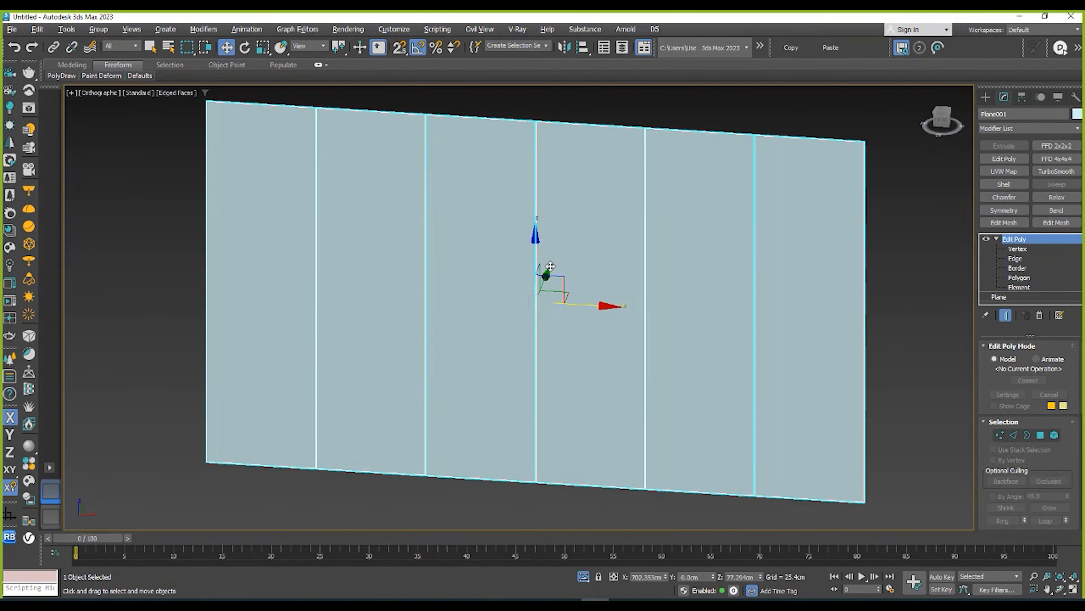
- Look through the modifiers starting with S in the modifier list without adding any to the plane
middle_click_drag(624, 256, 535, 301)
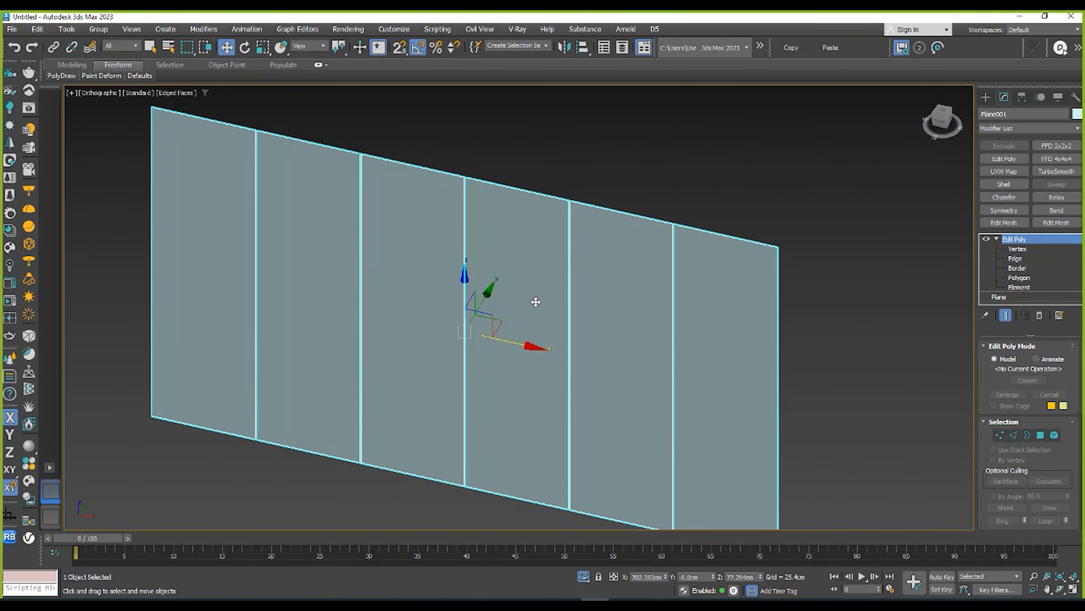
left_click(999, 183)
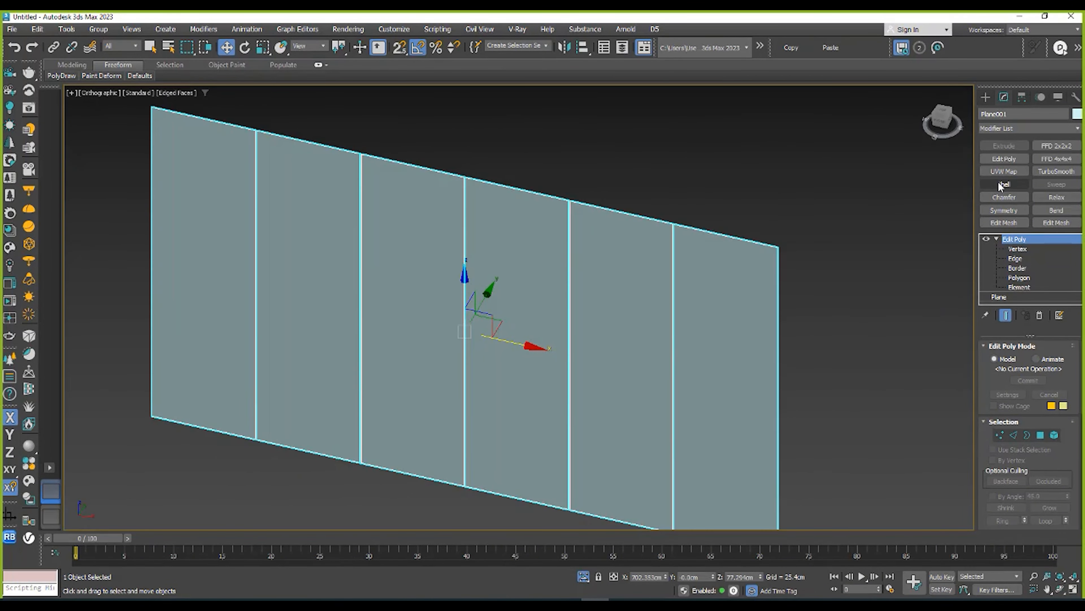
left_click(992, 131)
key("s")
key("s")
key("s")
key("s")
key("s")
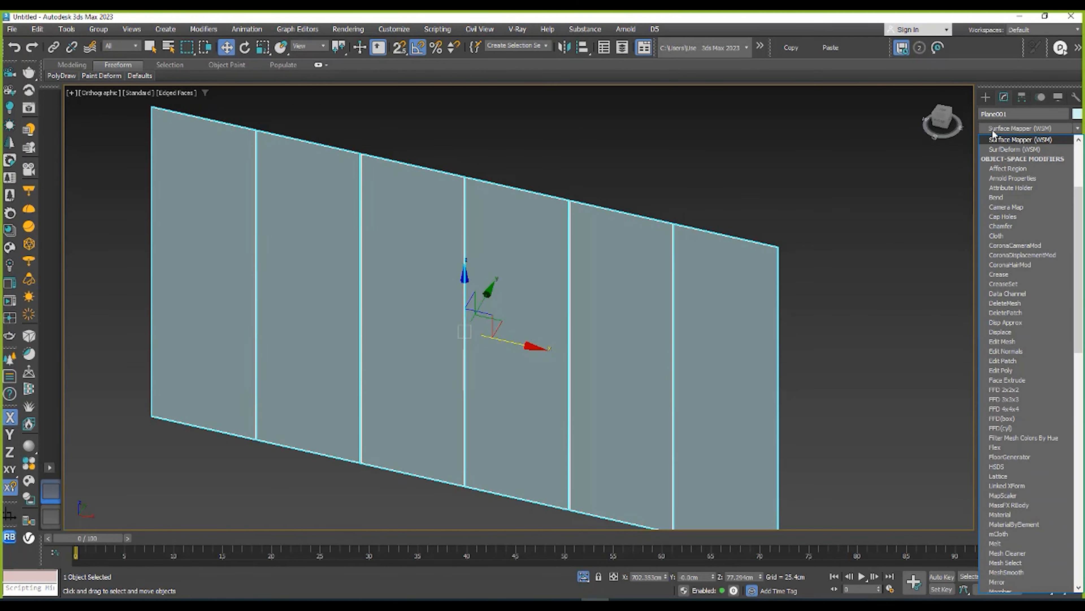
middle_click_drag(793, 175, 725, 189)
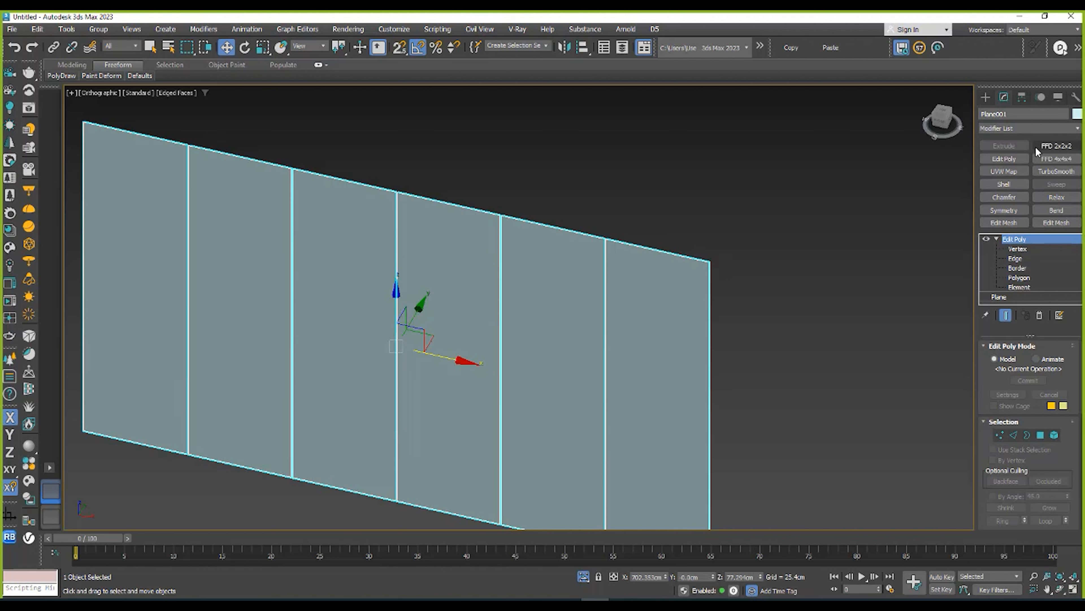
middle_click_drag(608, 258, 611, 273)
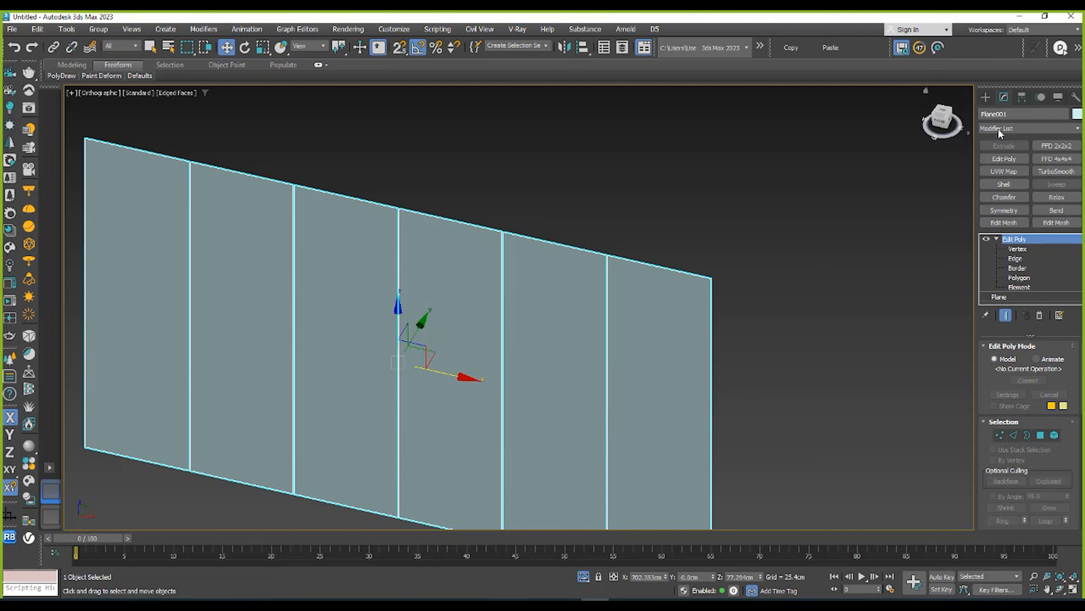
- Hide the modifier shortcut buttons and show them again
right_click(1079, 132)
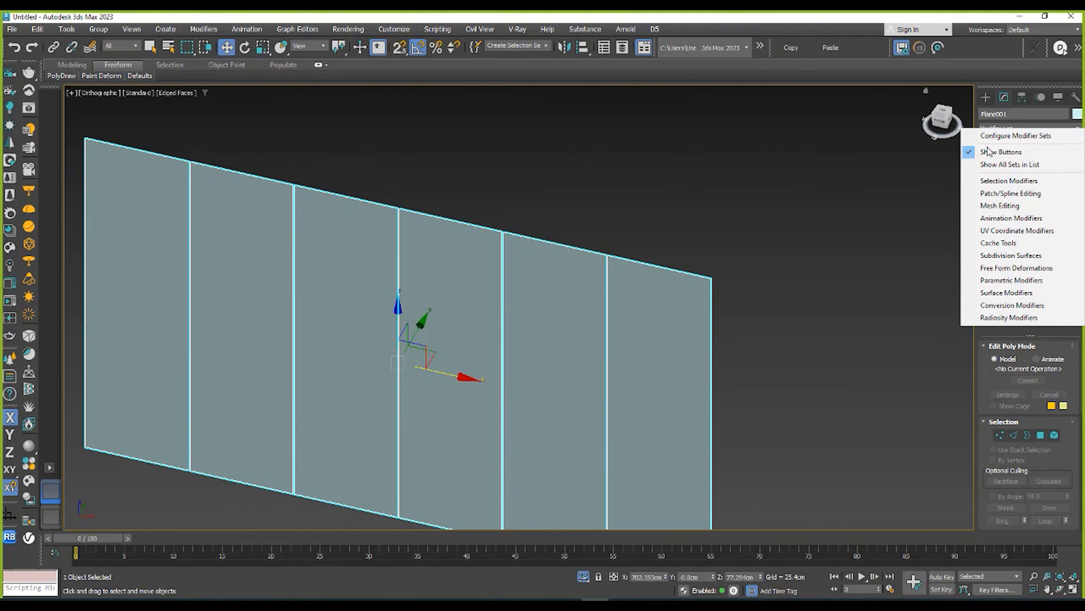
left_click(970, 153)
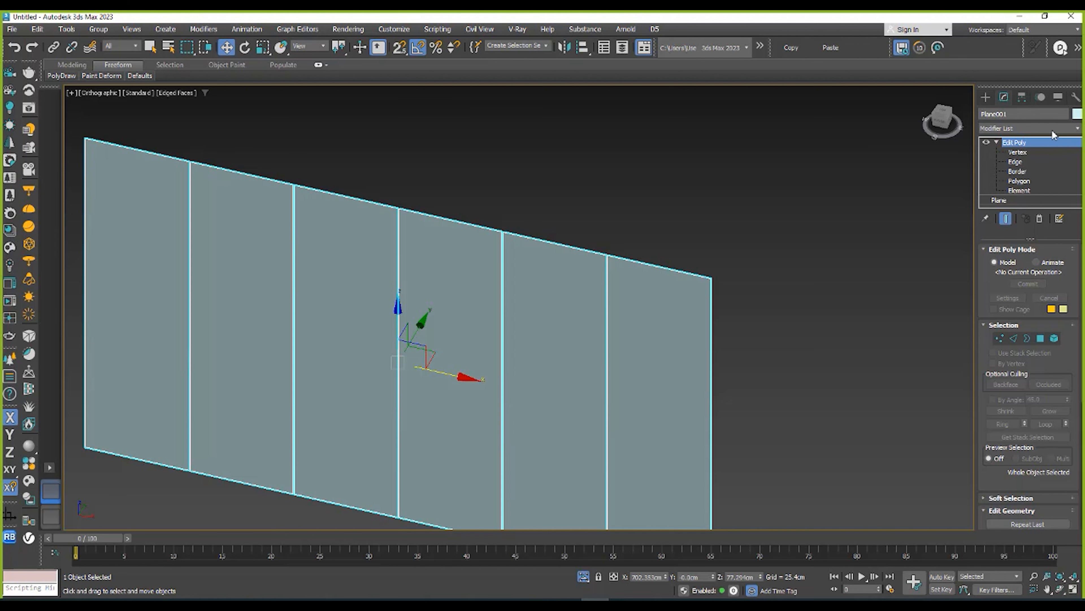
right_click(1078, 135)
left_click(983, 152)
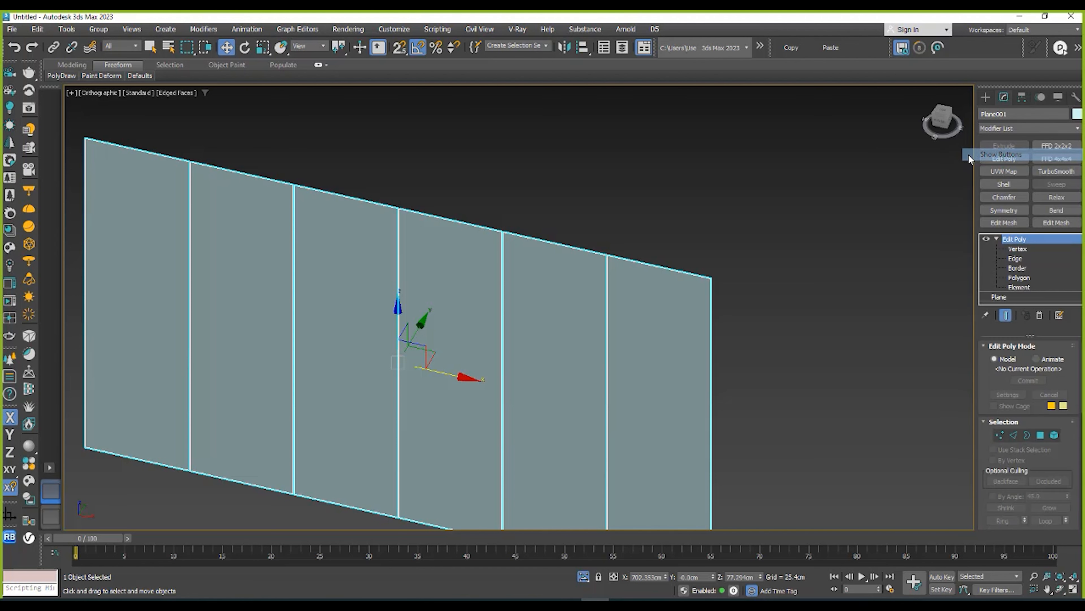
- Deselect the plane and select it again
left_click(1075, 128)
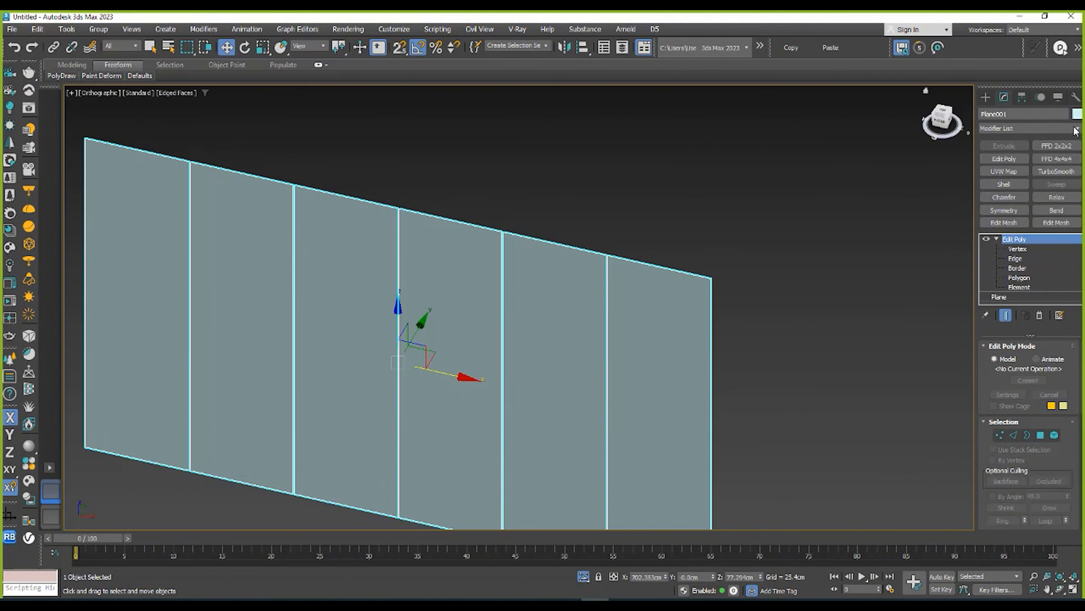
right_click(1076, 131)
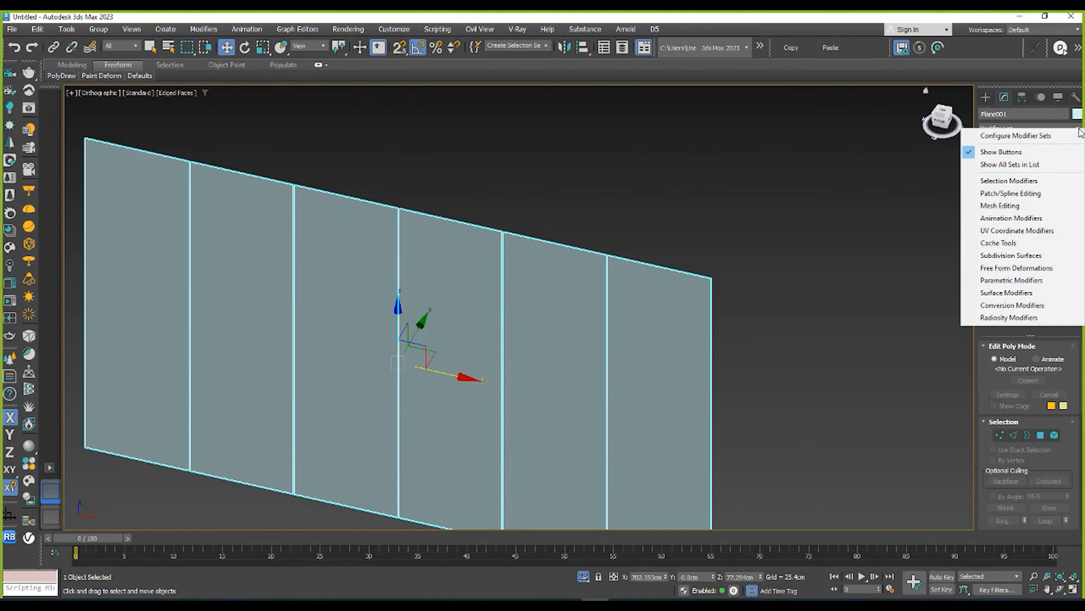
left_click(969, 152)
left_click(881, 145)
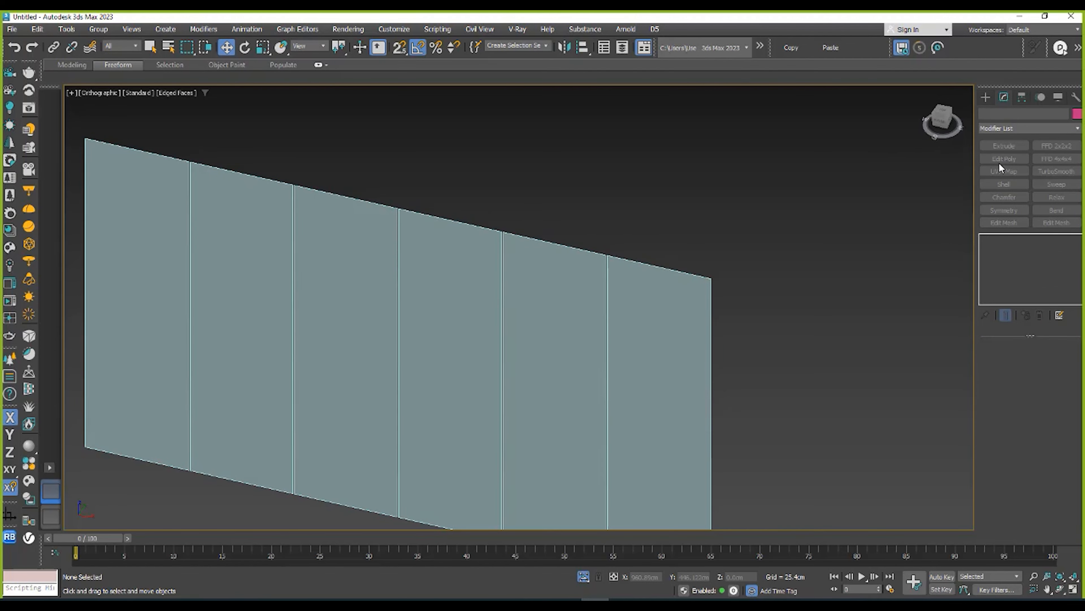
left_click(572, 256)
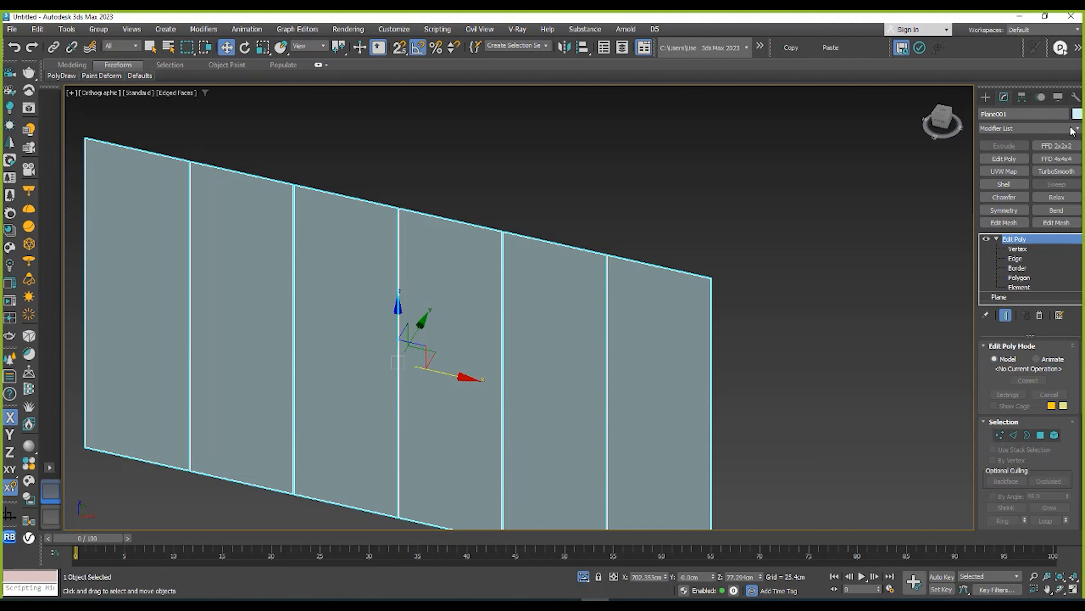
- Open the modifier set configuration and replace the second Edit Mesh button with Bend
right_click(1079, 131)
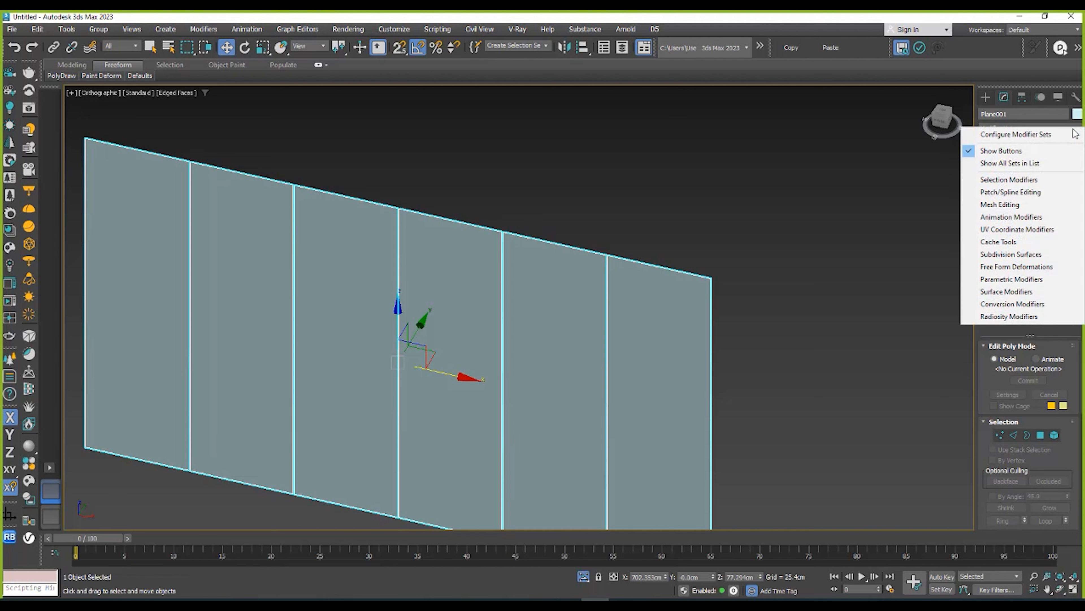
left_click(989, 135)
left_click_drag(521, 186, 651, 104)
scroll(581, 233, "down", 7)
scroll(586, 201, "up", 7)
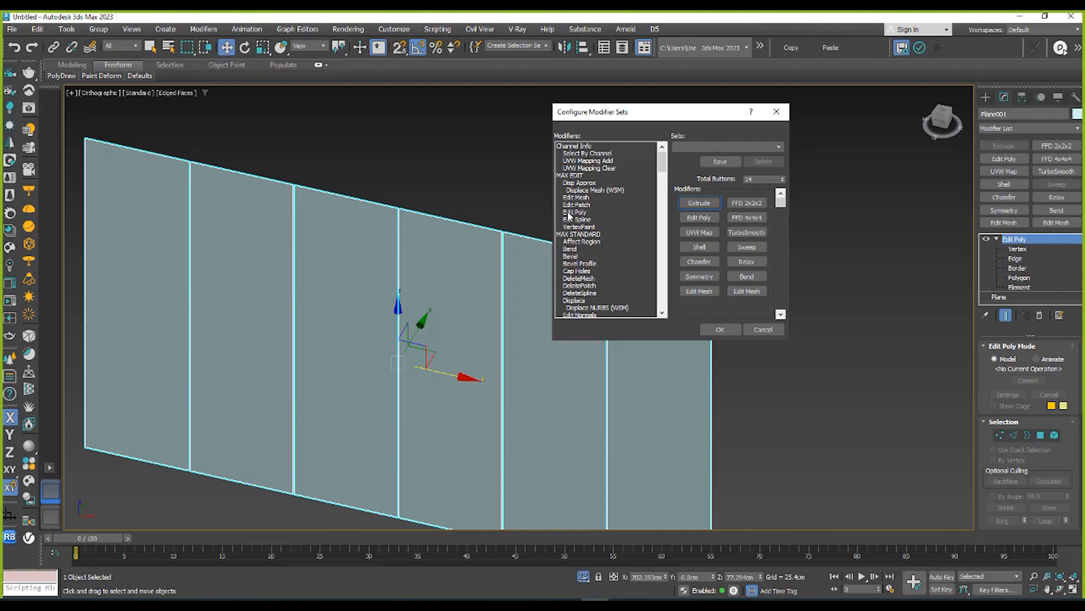
left_click(569, 250)
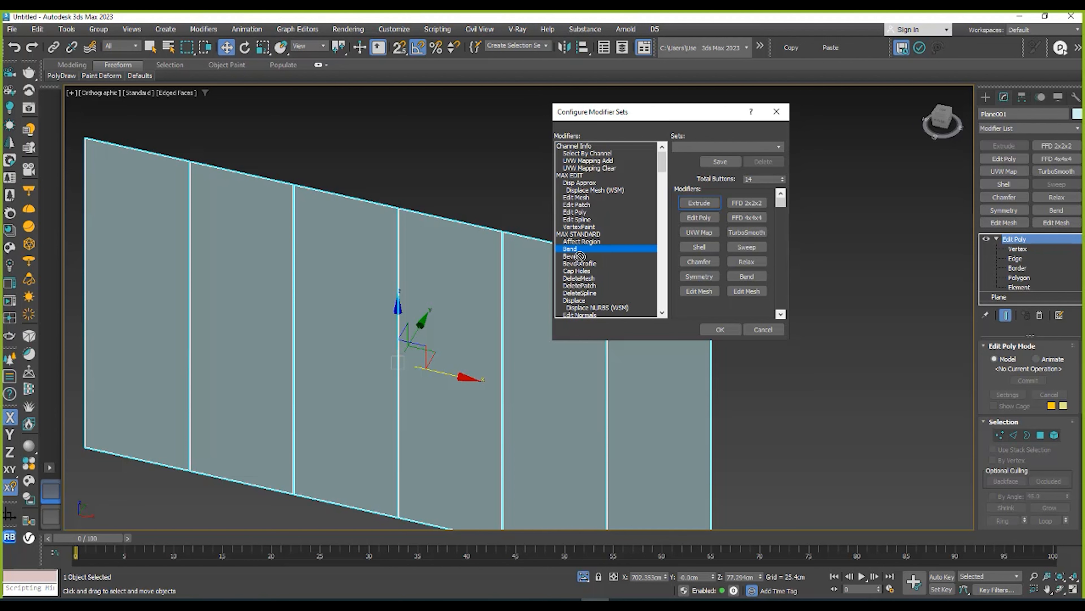
left_click(746, 291)
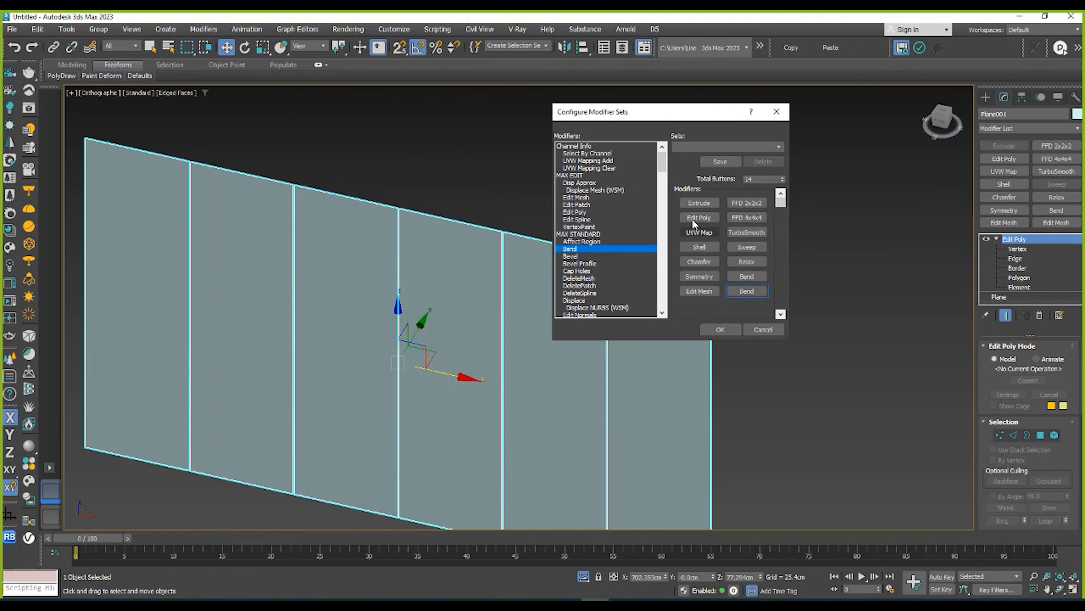
- Try total button counts of 20 and 5 for the modifier set, and return the count to 14
left_click_drag(759, 180, 712, 178)
key("Return")
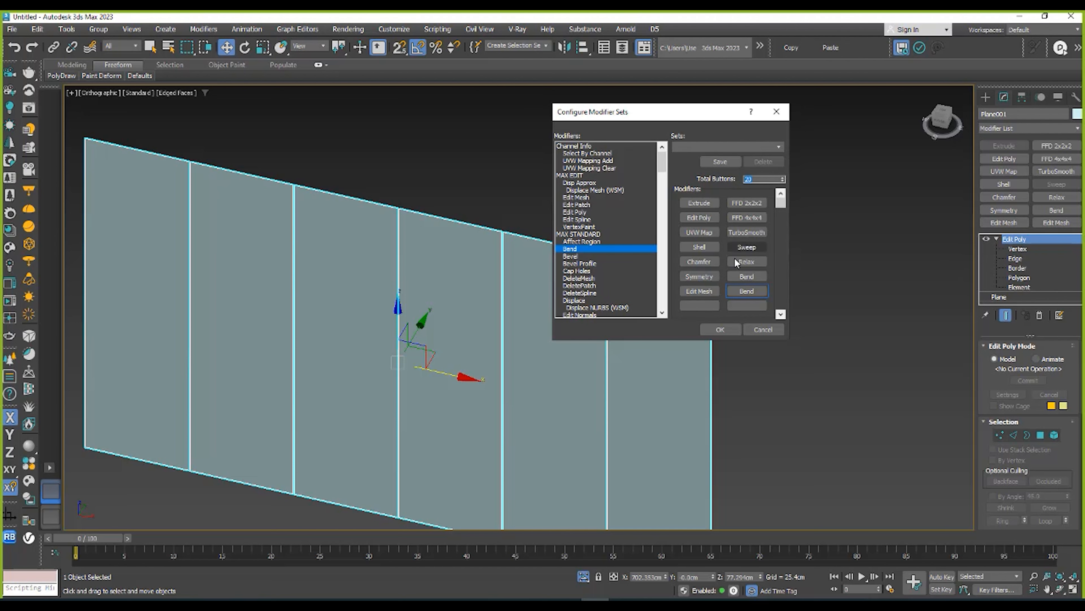
key("Return")
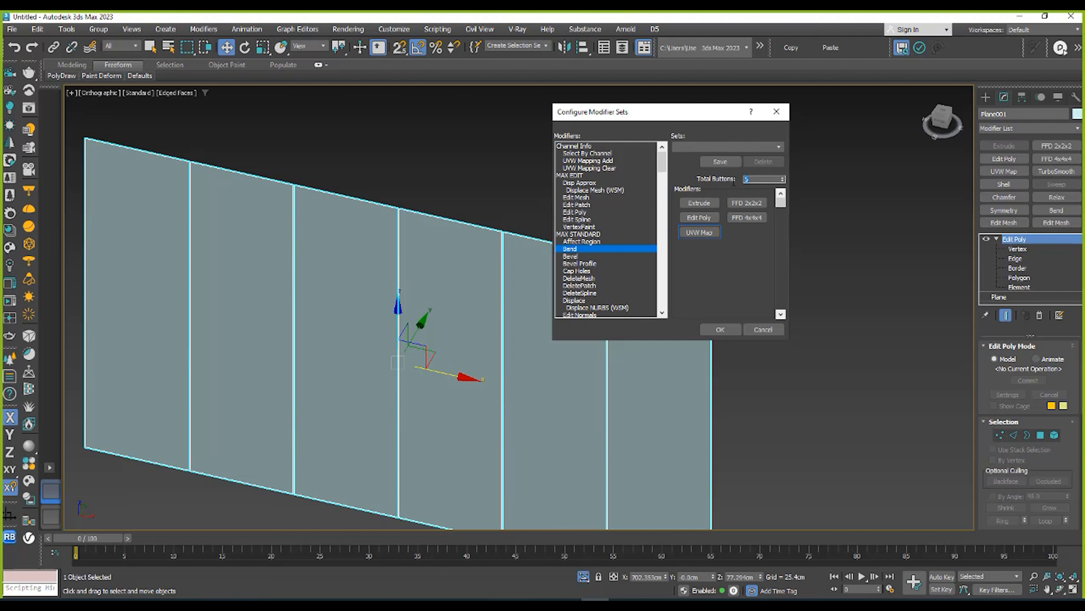
key("Return")
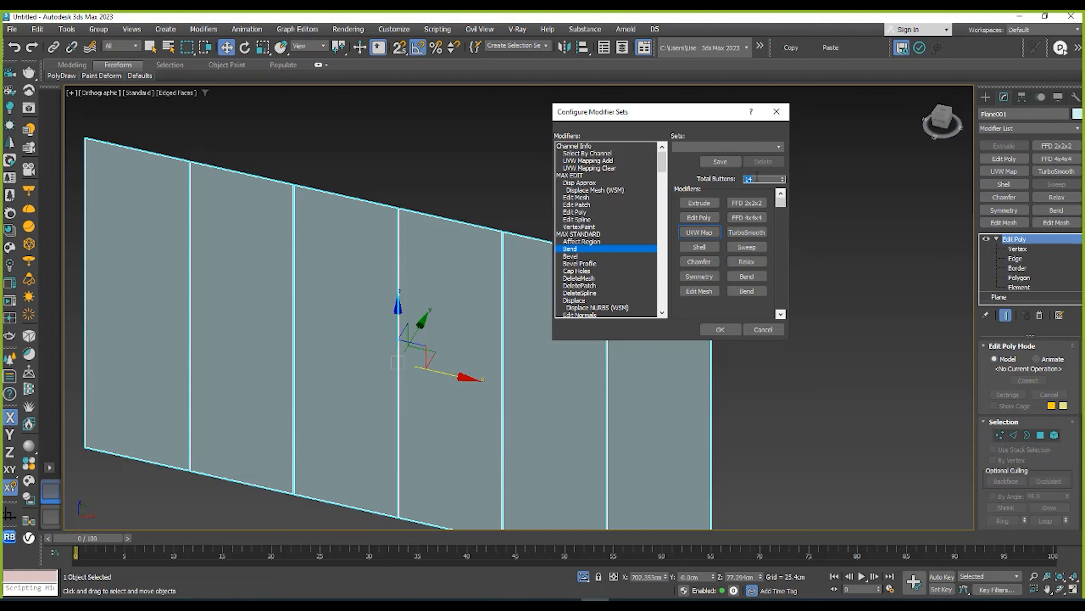
- Replace the Sweep button in the modifier set with Noise
scroll(612, 204, "down", 4)
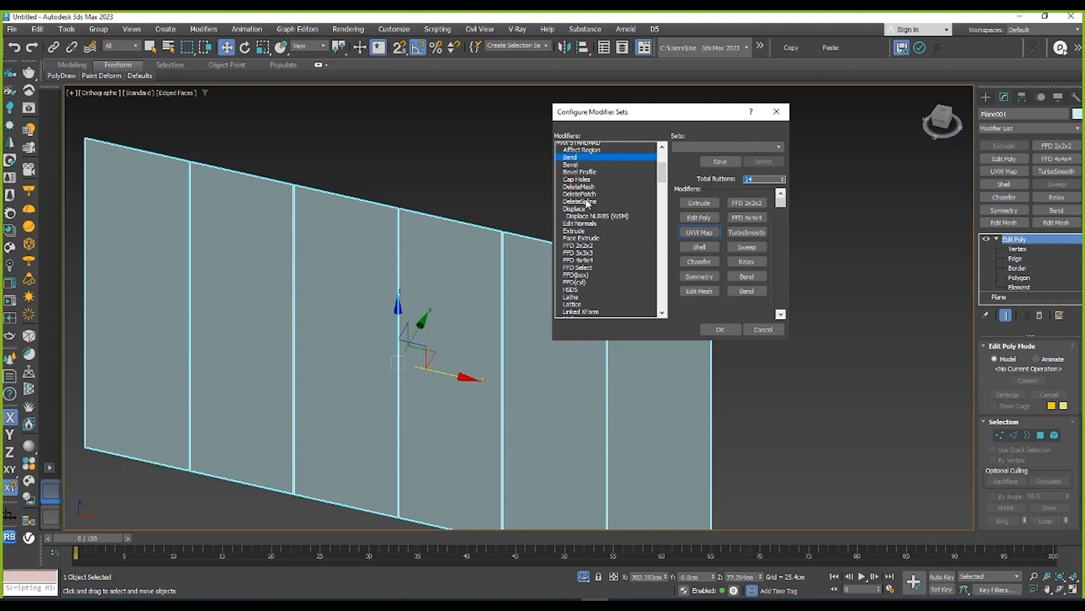
scroll(612, 209, "up", 4)
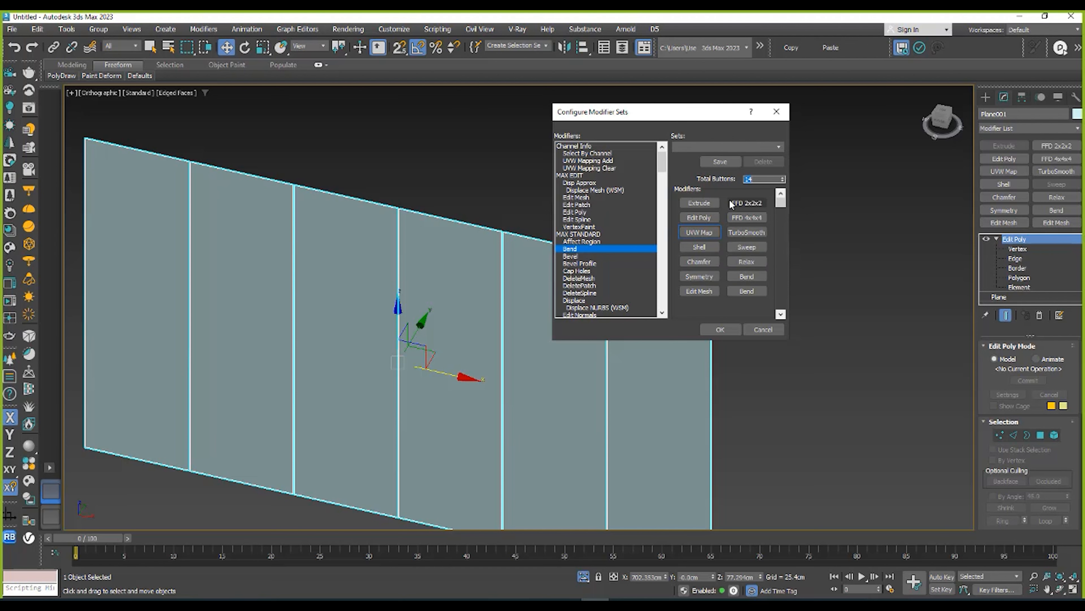
left_click_drag(689, 115, 669, 112)
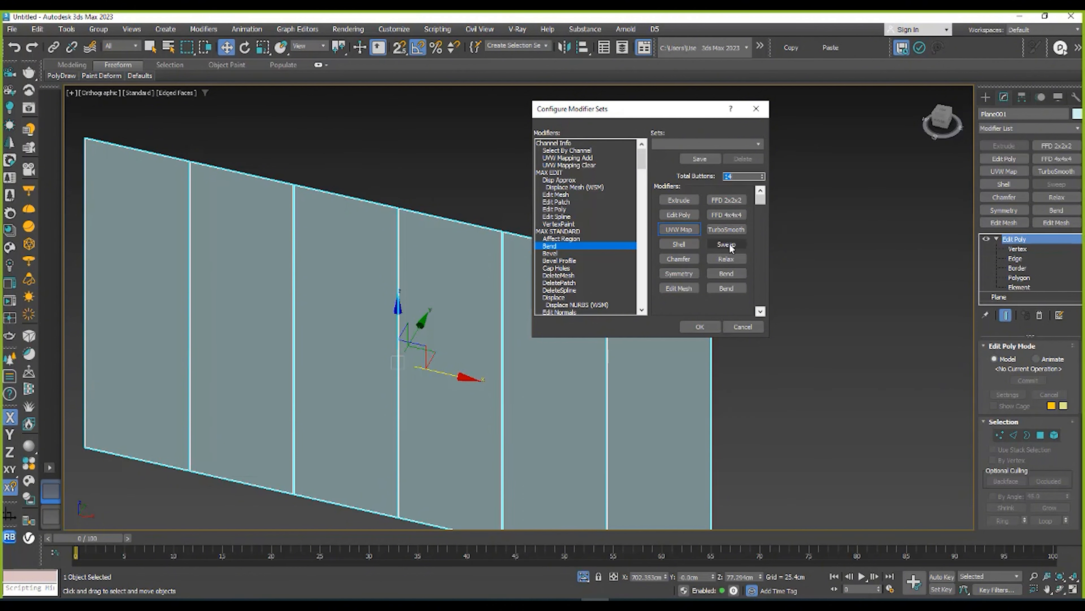
scroll(565, 280, "down", 10)
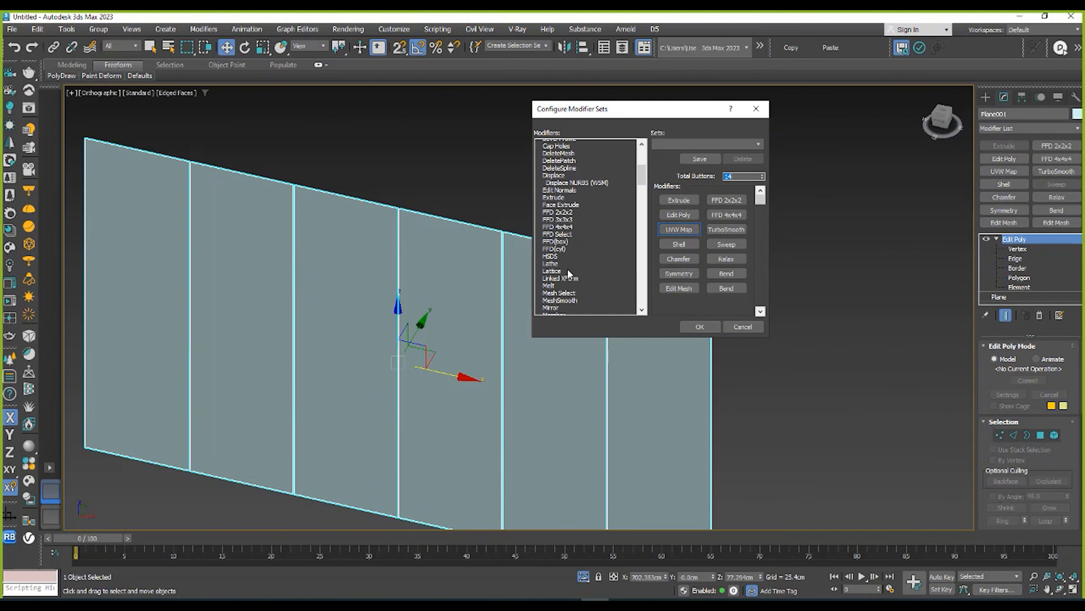
left_click_drag(550, 231, 725, 248)
- Replace the upper of the two Bend buttons with Sweep and accept the modifier set
scroll(575, 223, "down", 4)
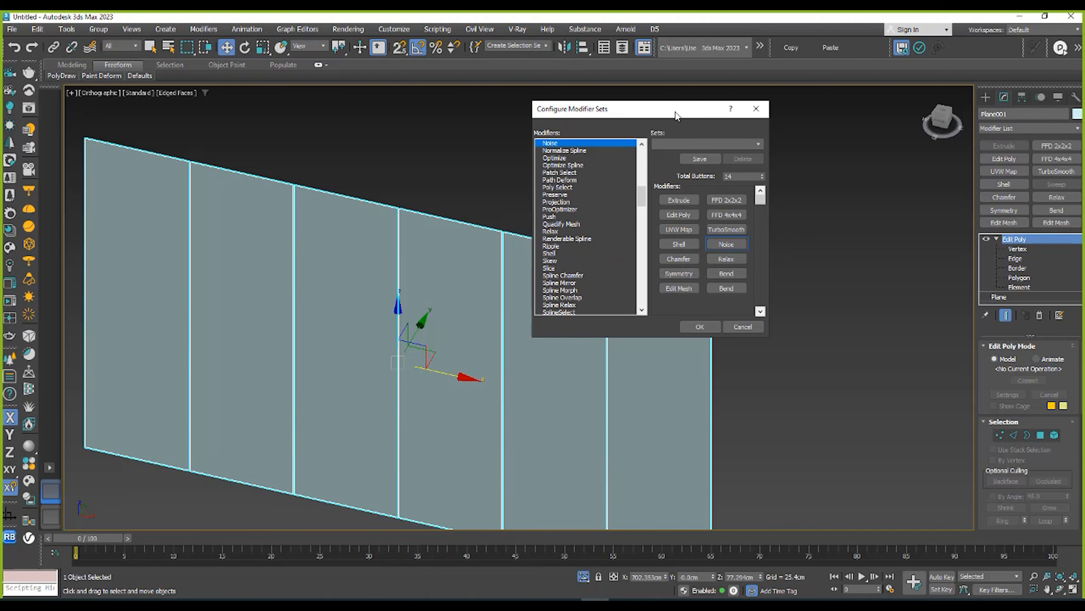
left_click_drag(676, 115, 650, 112)
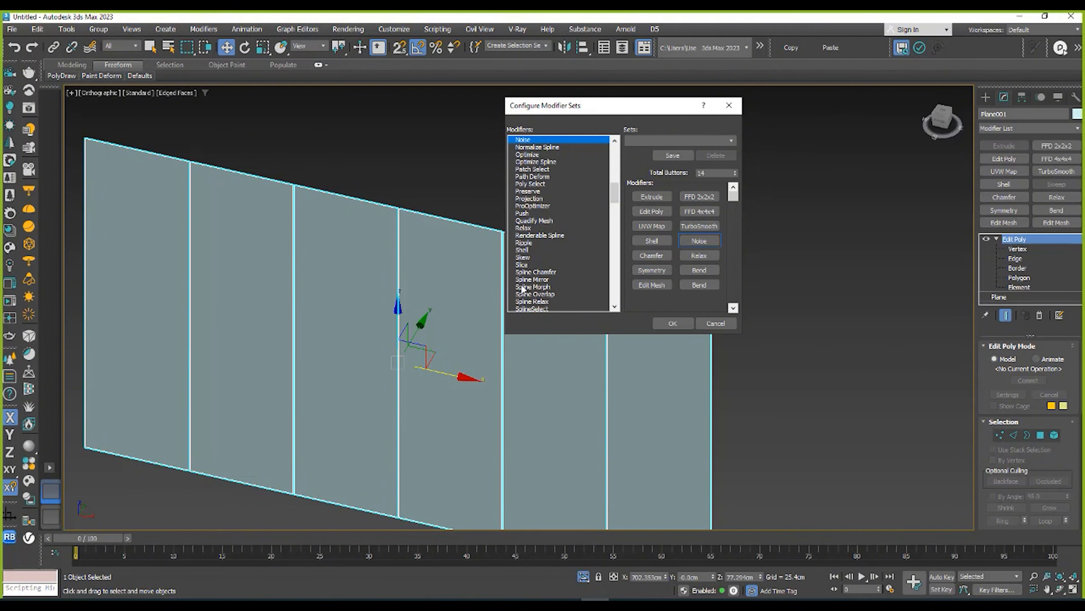
scroll(523, 252, "down", 7)
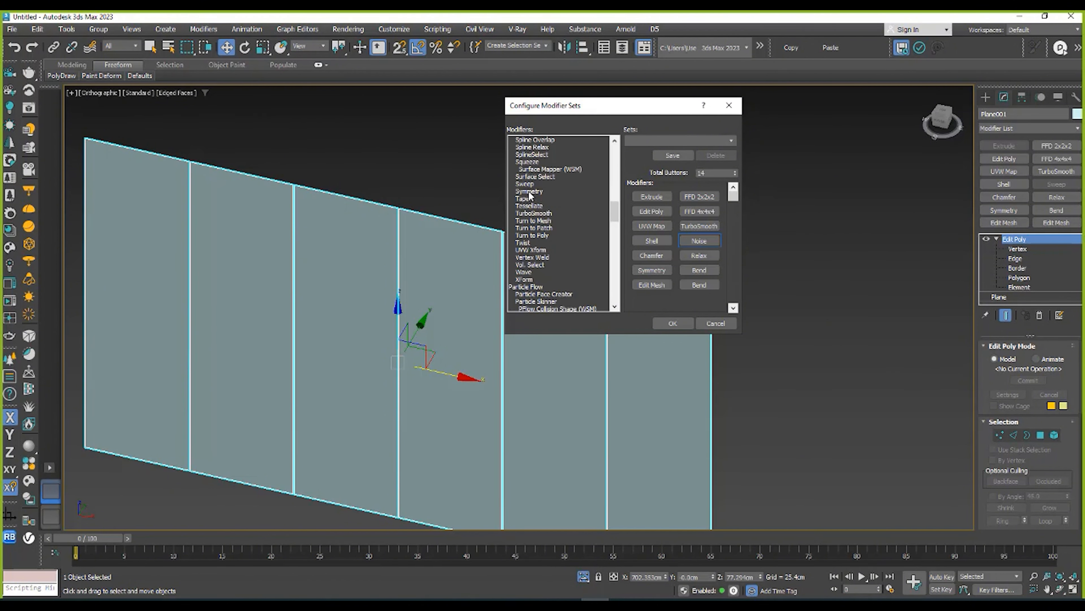
left_click(523, 178)
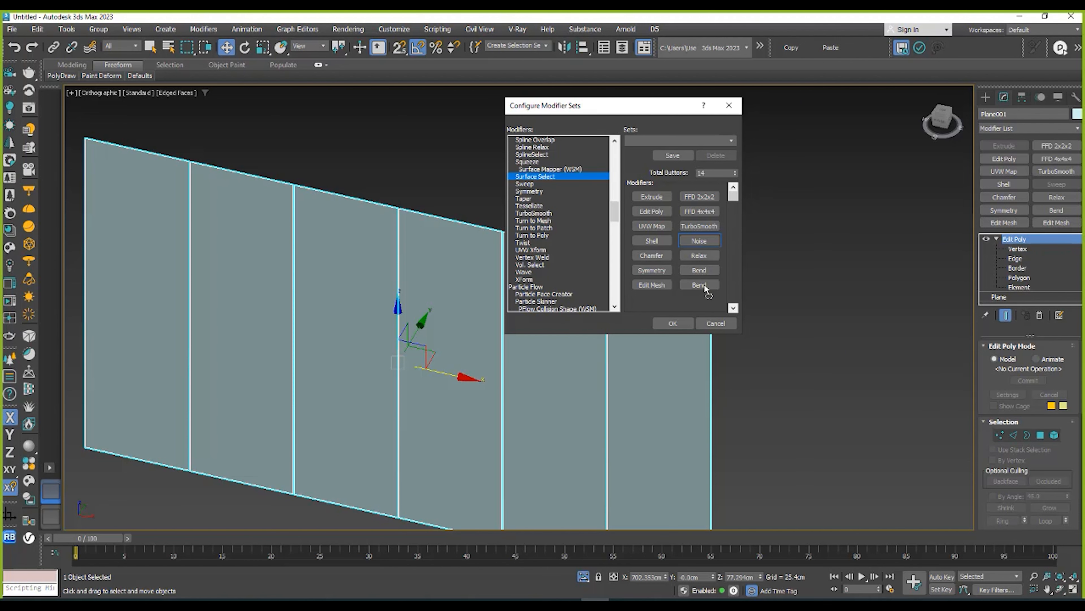
left_click(701, 270)
left_click(525, 183)
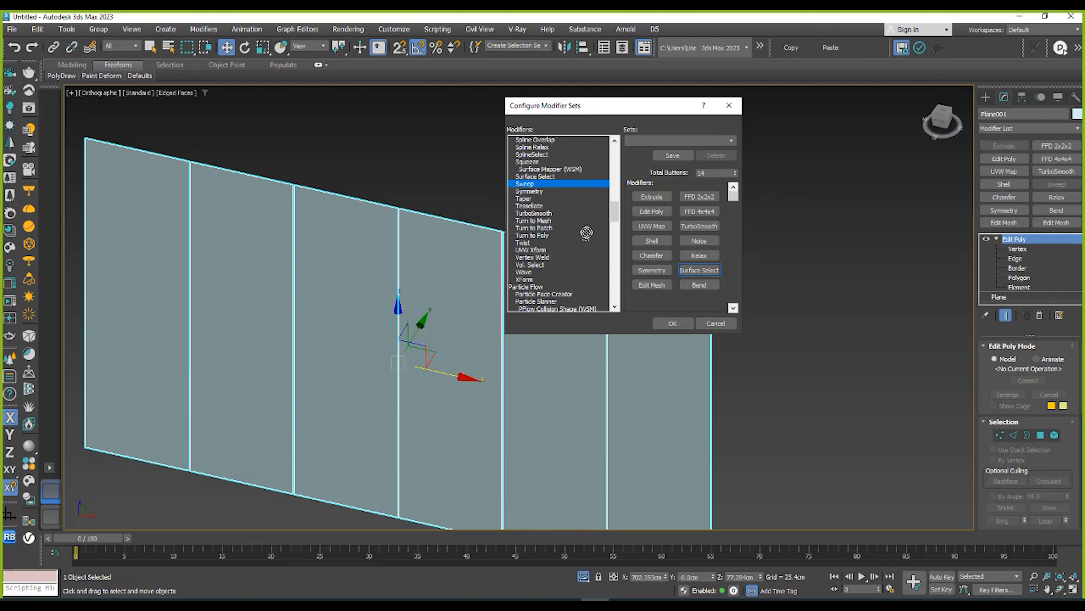
left_click(705, 270)
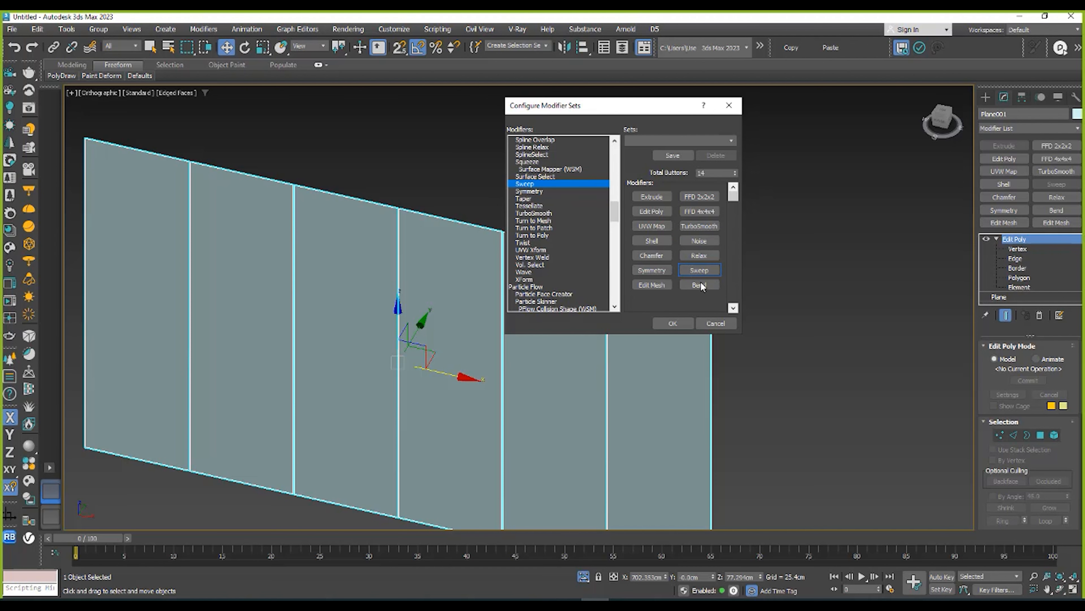
left_click(673, 323)
- Examine the plane's separated strips and the gaps between them from different distances and angles
left_click(1077, 128)
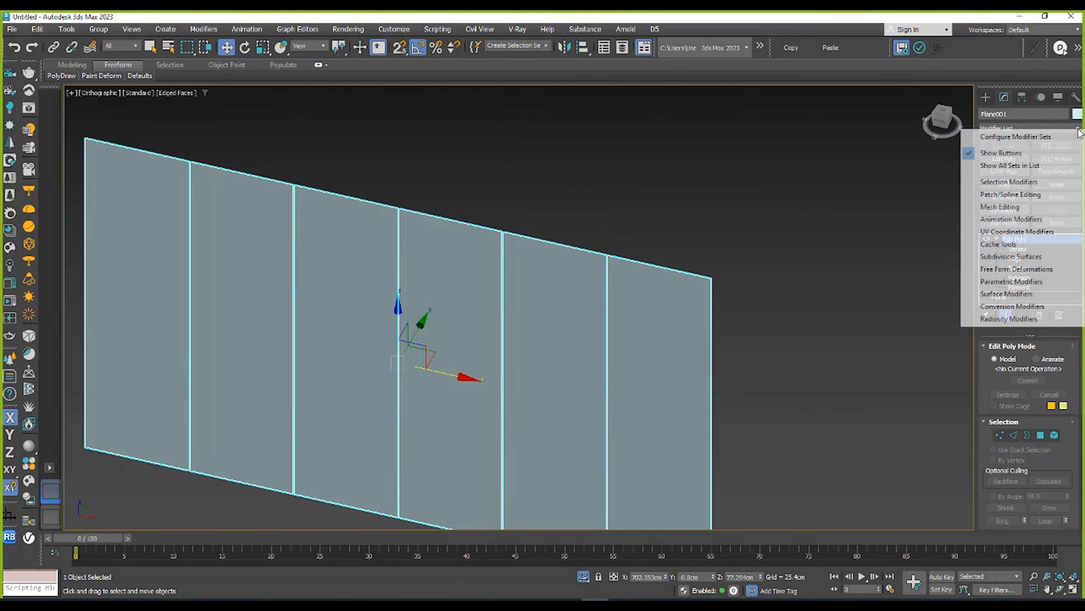
left_click(812, 200)
scroll(690, 260, "down", 4)
left_click(691, 260)
scroll(727, 261, "up", 5)
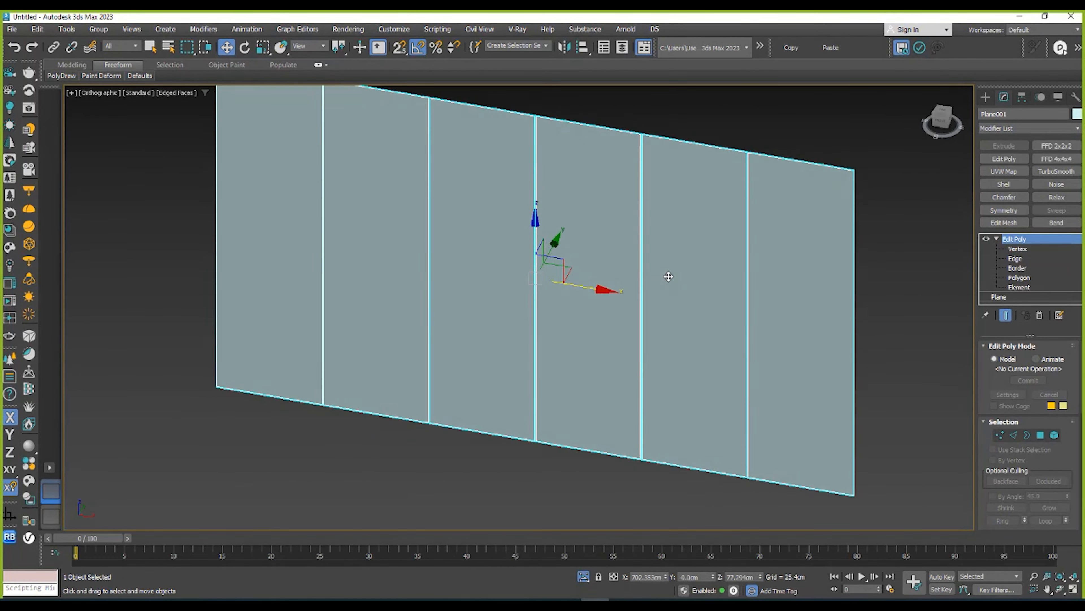
middle_click_drag(585, 176, 591, 272)
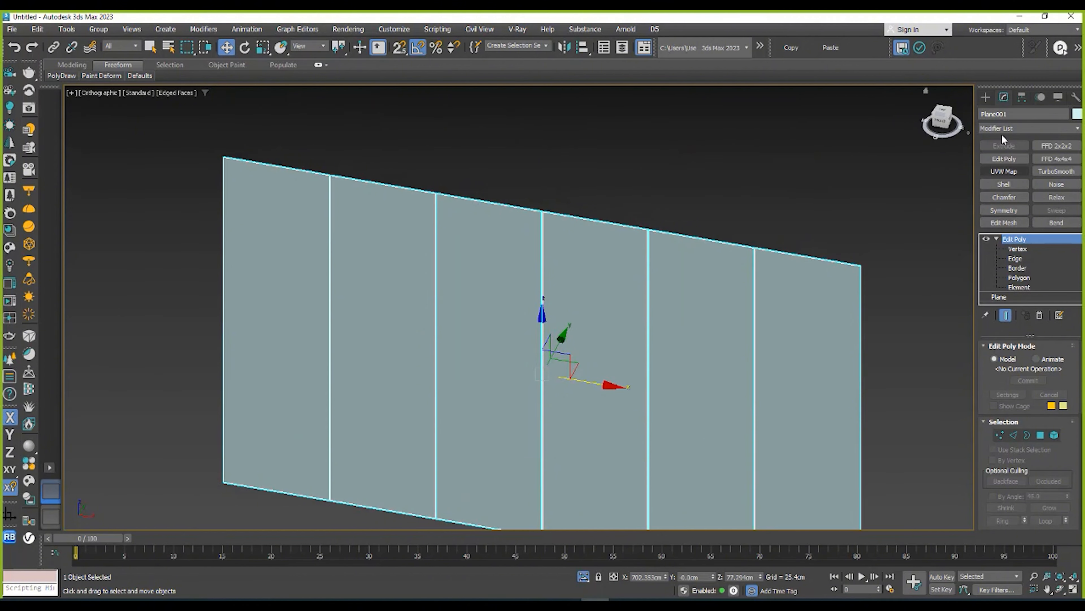
middle_click_drag(669, 291, 370, 250, "alt")
scroll(529, 193, "up", 4)
scroll(481, 254, "up", 2)
scroll(455, 233, "down", 4)
middle_click_drag(371, 250, 335, 231, "alt")
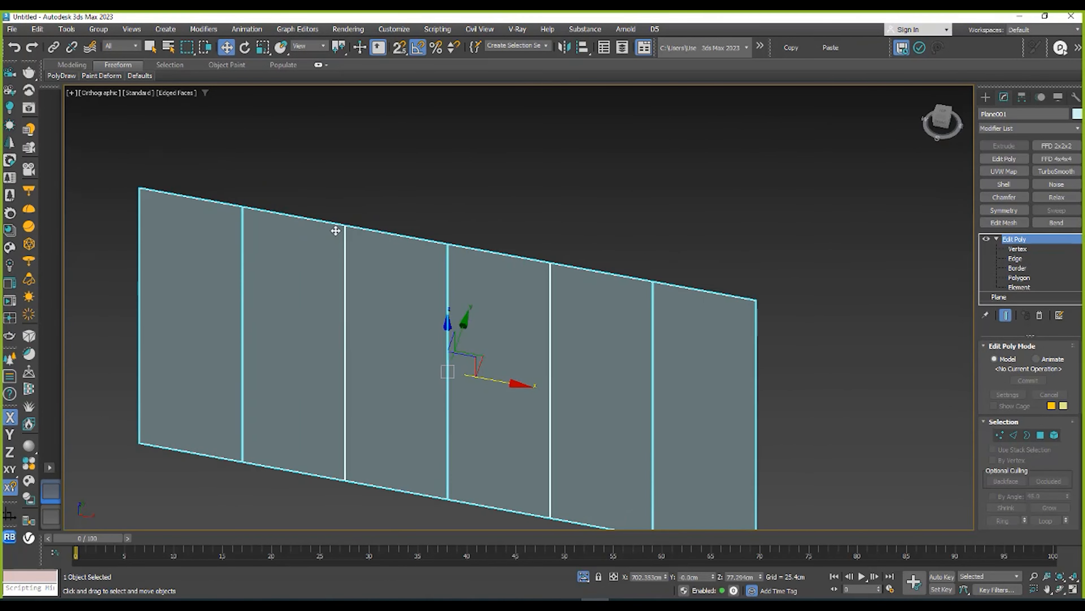
middle_click_drag(454, 288, 397, 249)
scroll(435, 244, "down", 2)
scroll(452, 274, "up", 2)
mouse_move(457, 278)
middle_mouse_down()
mouse_move(441, 315)
mouse_move(366, 279)
middle_mouse_up()
- Delete the purple panel object standing between the yellow box and the striped plane
left_click(986, 96)
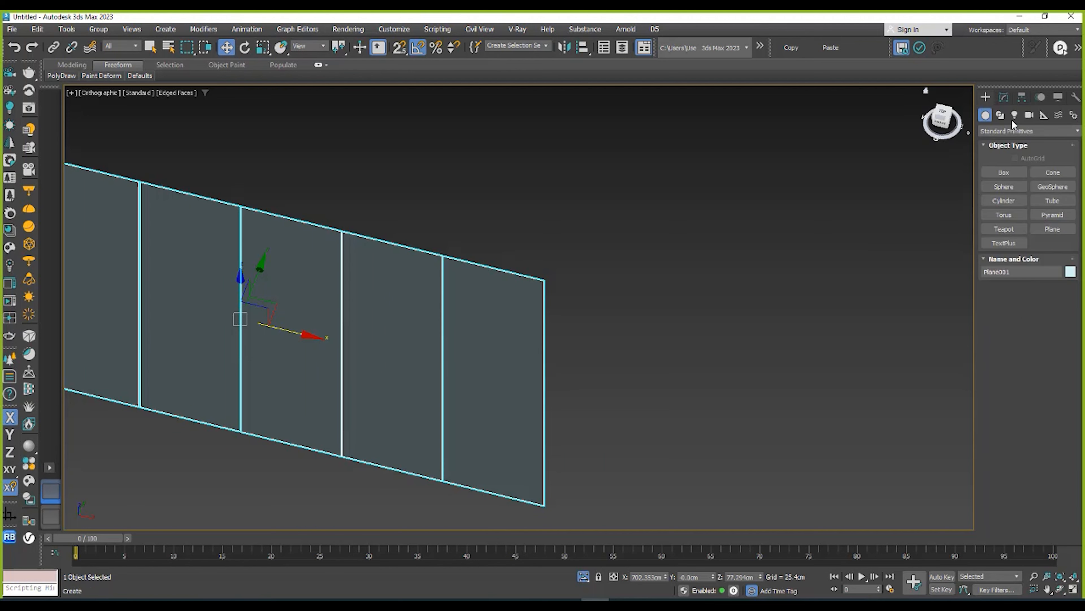
right_click(694, 262)
left_click(723, 208)
scroll(679, 223, "down", 8)
scroll(481, 208, "up", 6)
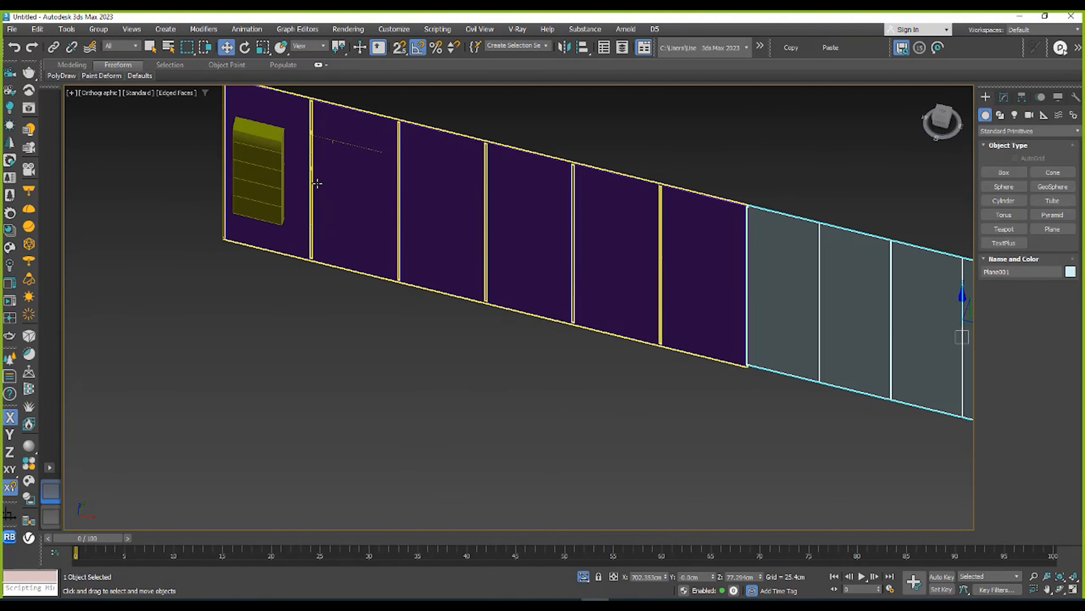
left_click(317, 183)
middle_click_drag(374, 189, 378, 232)
key("Delete")
- Select the yellow box and examine its rounded upper edge up close and from further away
left_click(273, 186)
scroll(253, 179, "up", 5)
middle_click_drag(252, 182, 407, 170, "alt")
scroll(408, 170, "up", 4)
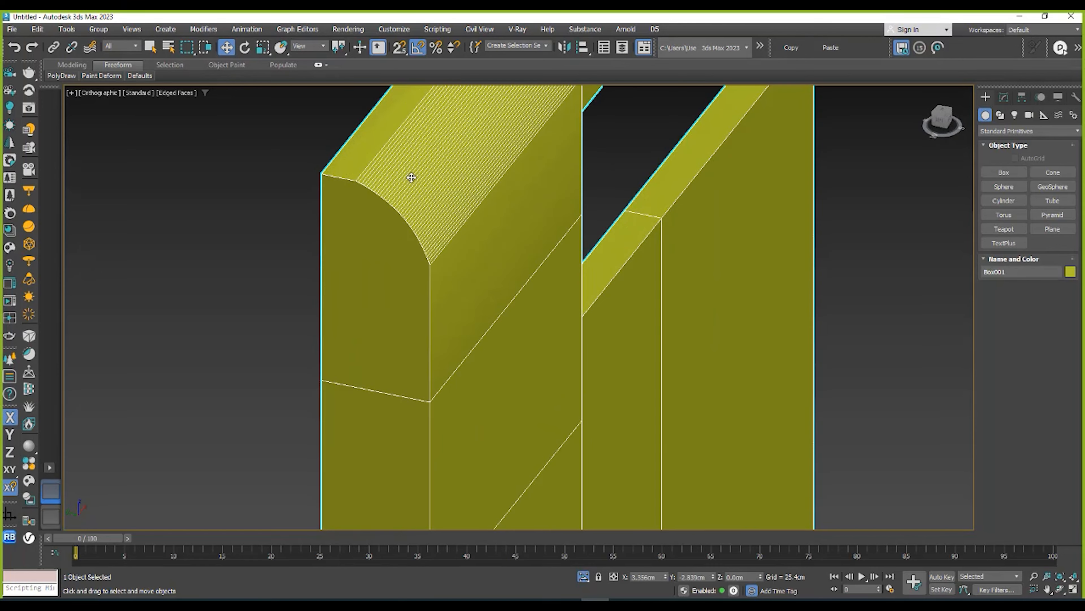
scroll(411, 178, "down", 2)
scroll(354, 217, "down", 5)
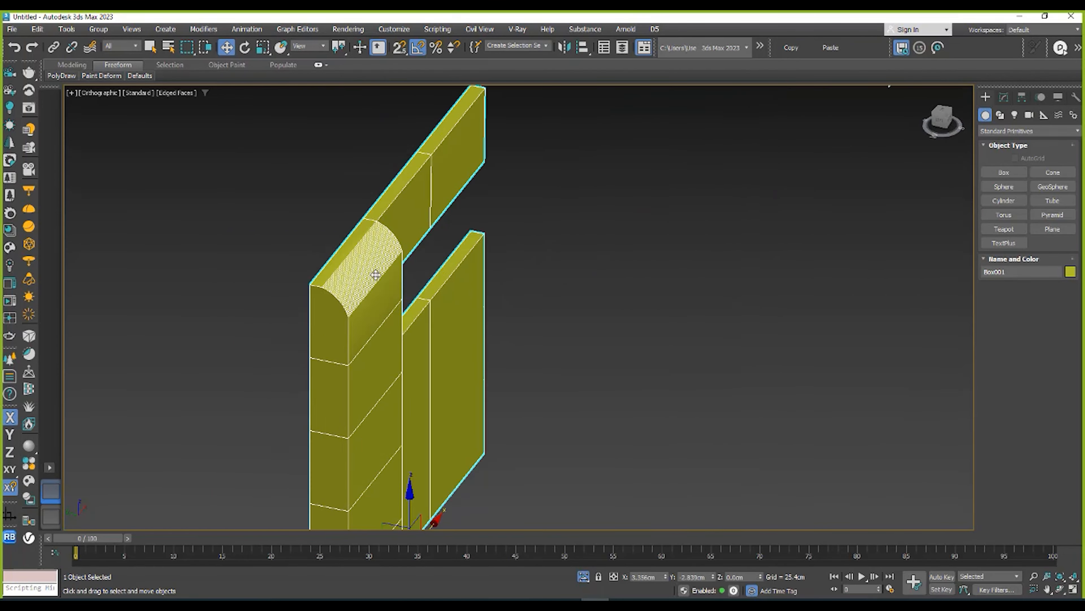
scroll(274, 296, "down", 6)
- Move the striped plane along X to about 327 cm, just beside the yellow box
left_click(663, 449)
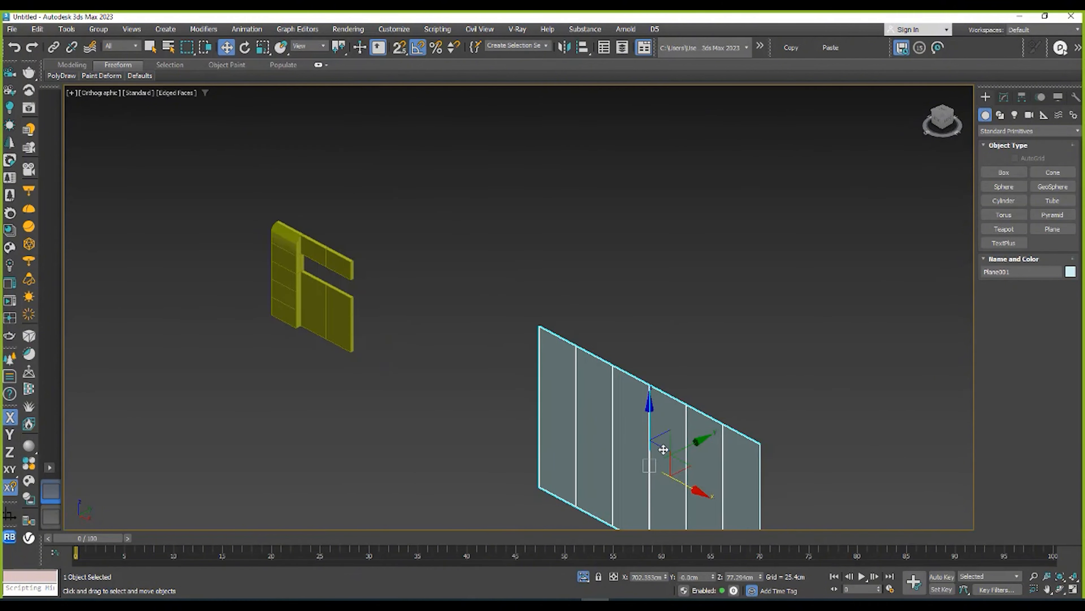
left_click_drag(663, 449, 468, 340)
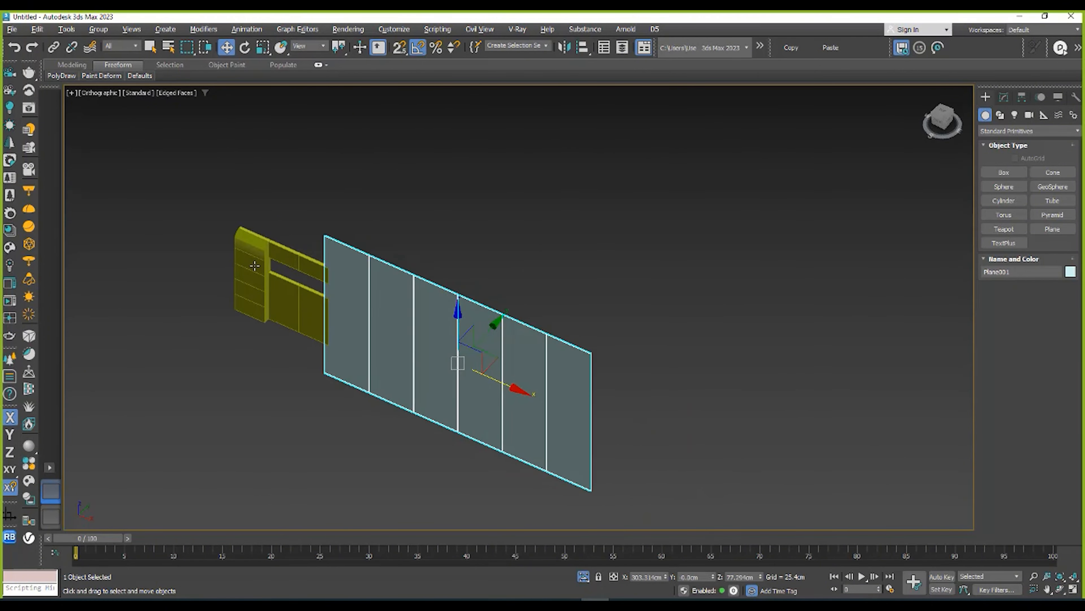
middle_click_drag(255, 266, 335, 325)
left_click(322, 313)
left_click(437, 381)
left_click_drag(573, 437, 587, 443)
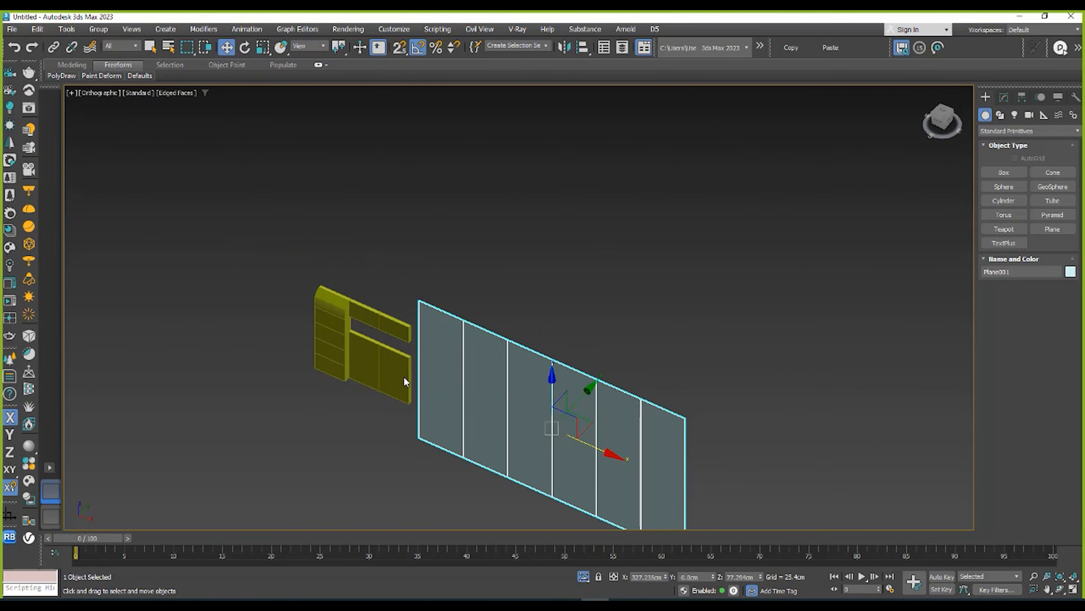
right_click(404, 377)
right_click(334, 316)
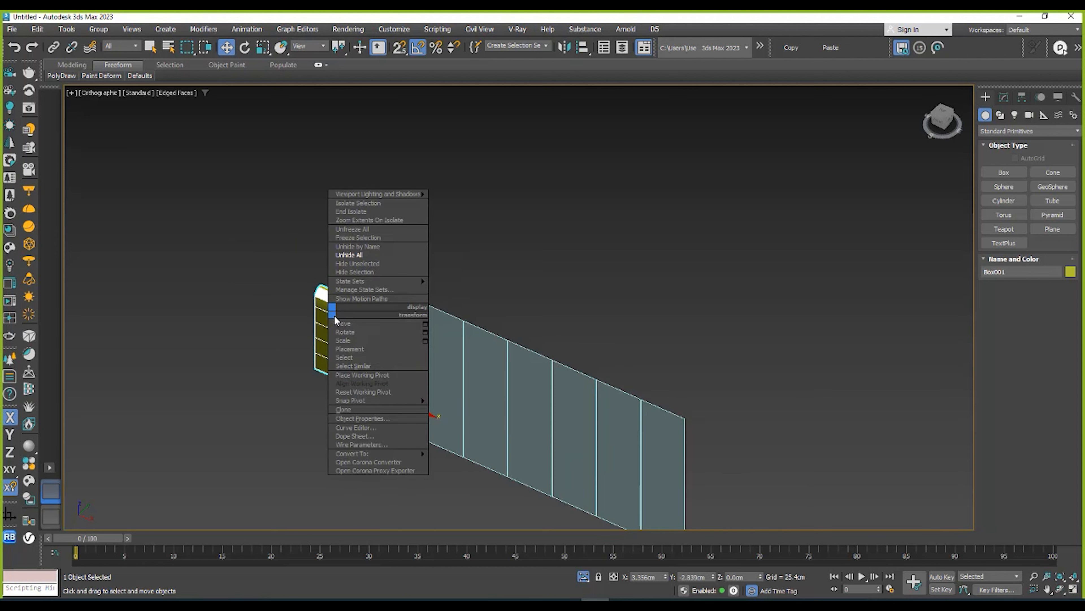
mouse_move(338, 398)
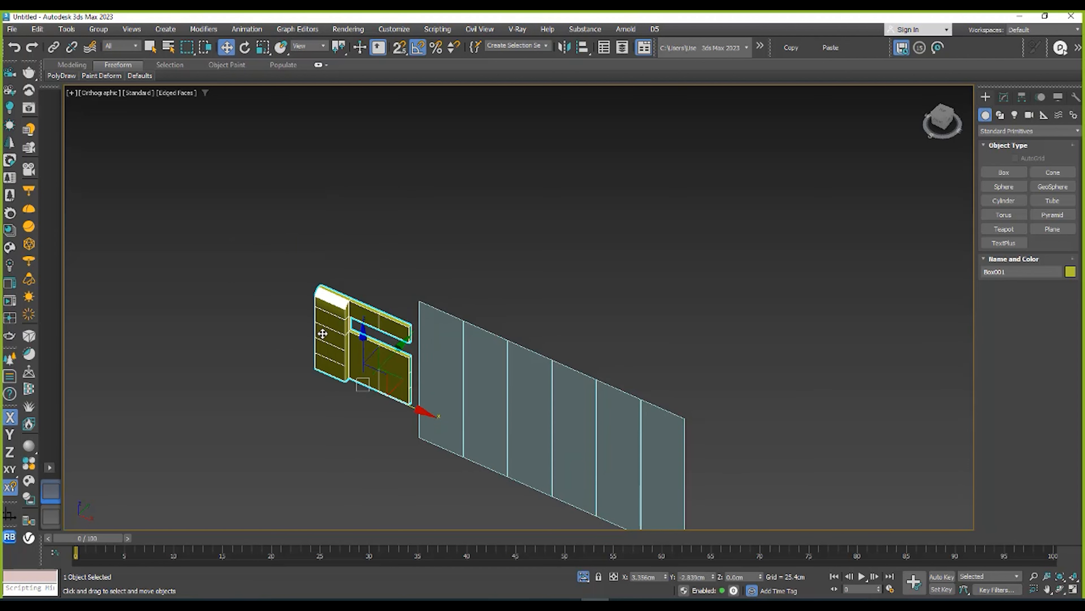
left_click(1004, 97)
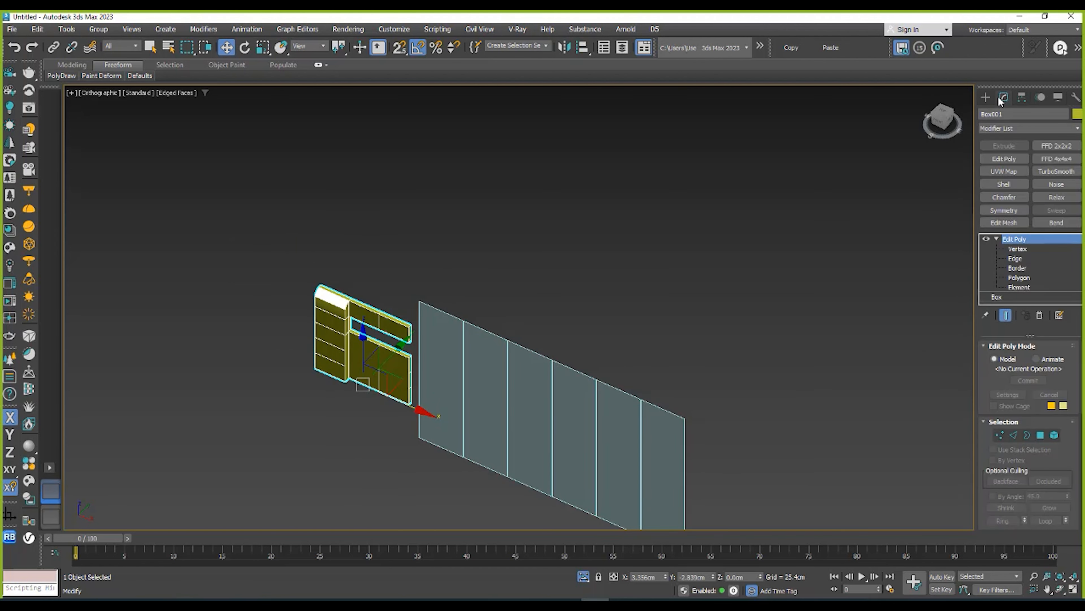
left_click(1016, 258)
scroll(473, 284, "up", 6)
scroll(474, 278, "up", 4)
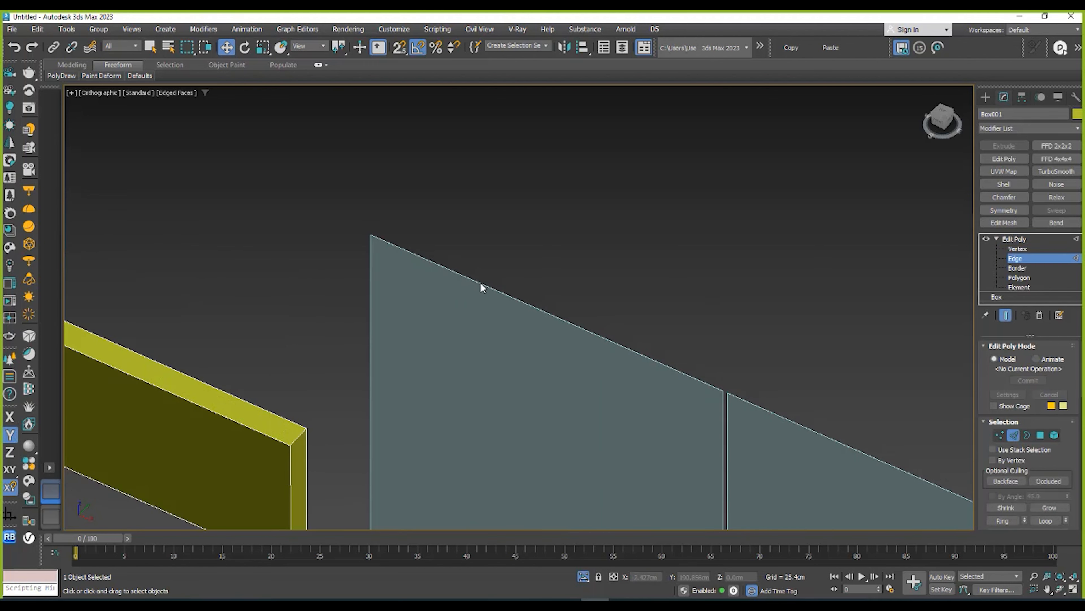
left_click(1003, 241)
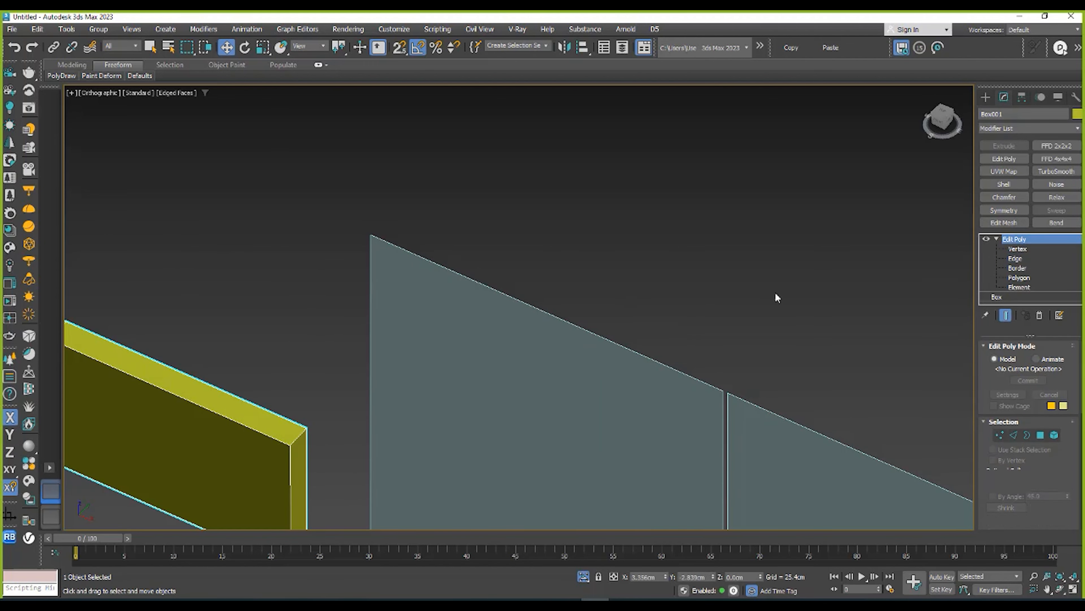
- Try a 1.778 cm chamfer with 20 segments on the front edge below the box's opening, and cancel it
left_click(598, 344)
middle_click_drag(171, 376, 534, 344)
left_click(485, 344)
middle_click_drag(333, 471, 470, 379)
scroll(471, 380, "up", 2)
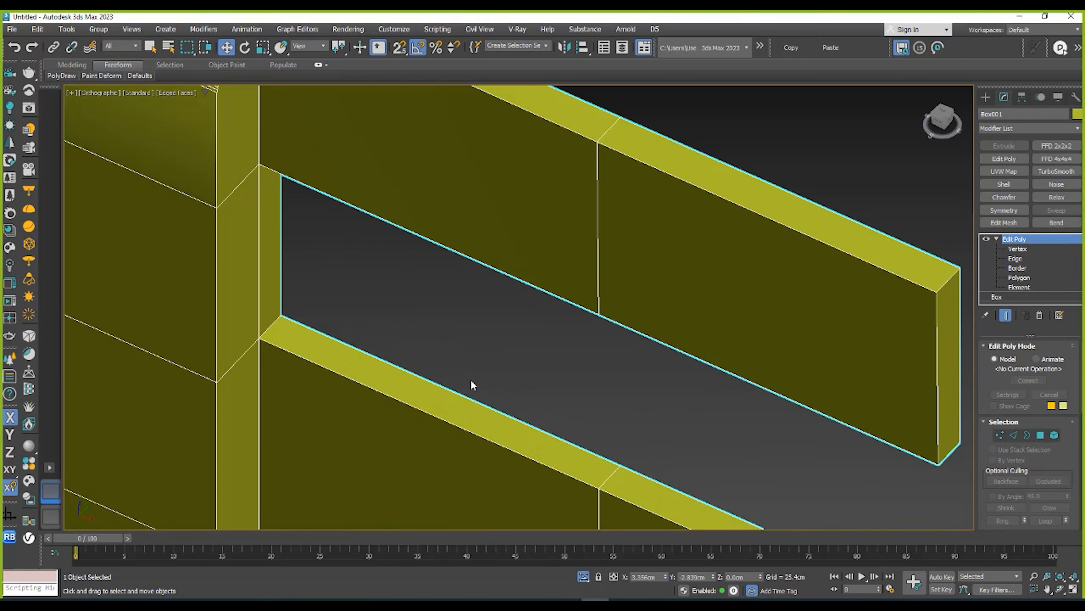
left_click(1016, 259)
left_click(472, 432)
right_click(476, 429)
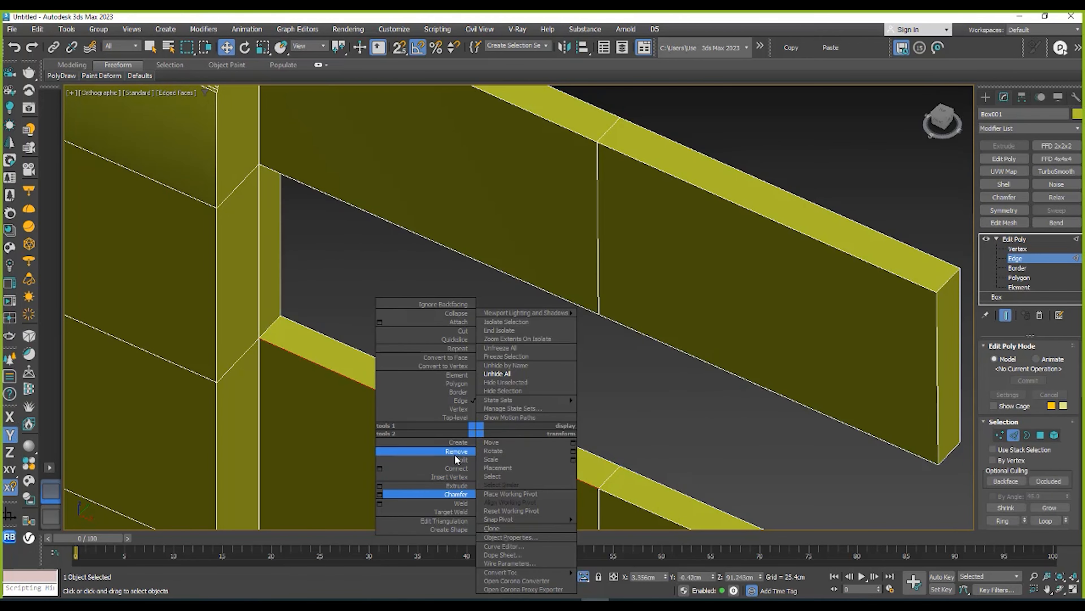
left_click(379, 495)
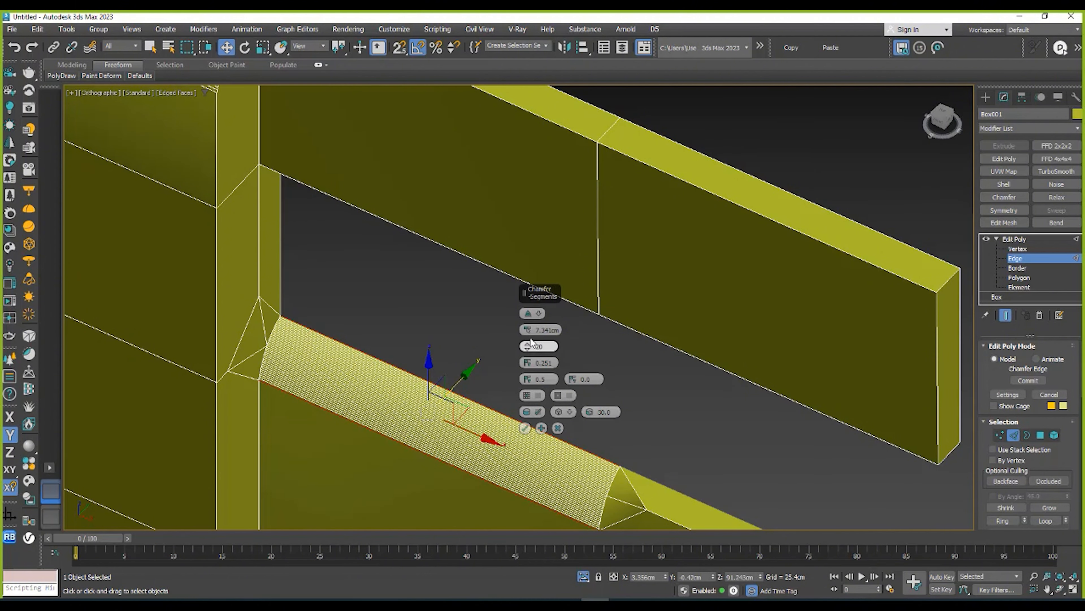
left_click_drag(531, 353, 531, 373)
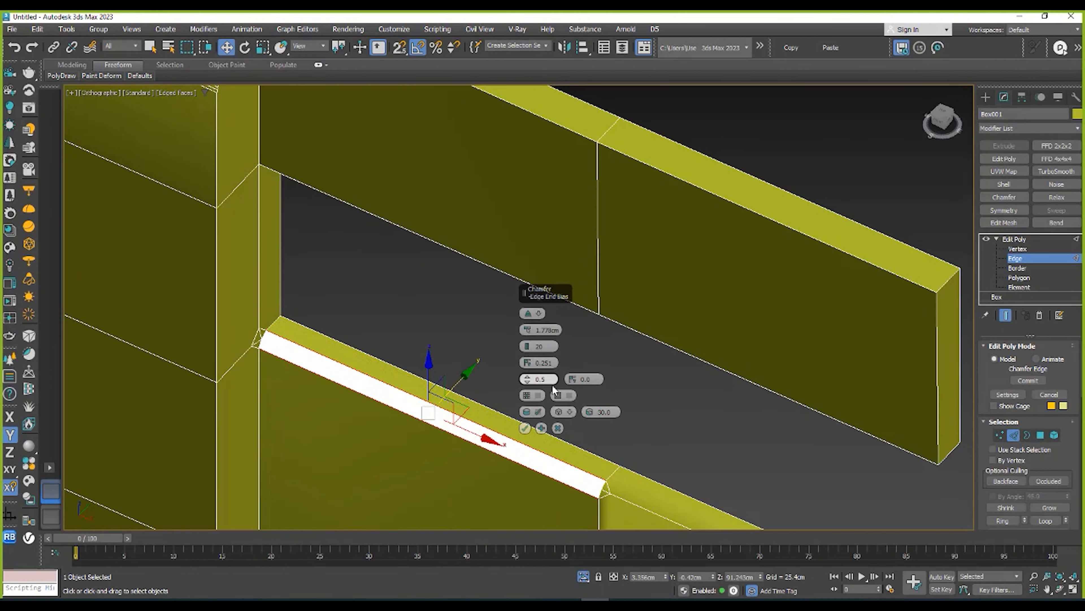
left_click(558, 428)
scroll(553, 406, "down", 6)
middle_click_drag(557, 391, 467, 330)
left_click(1013, 239)
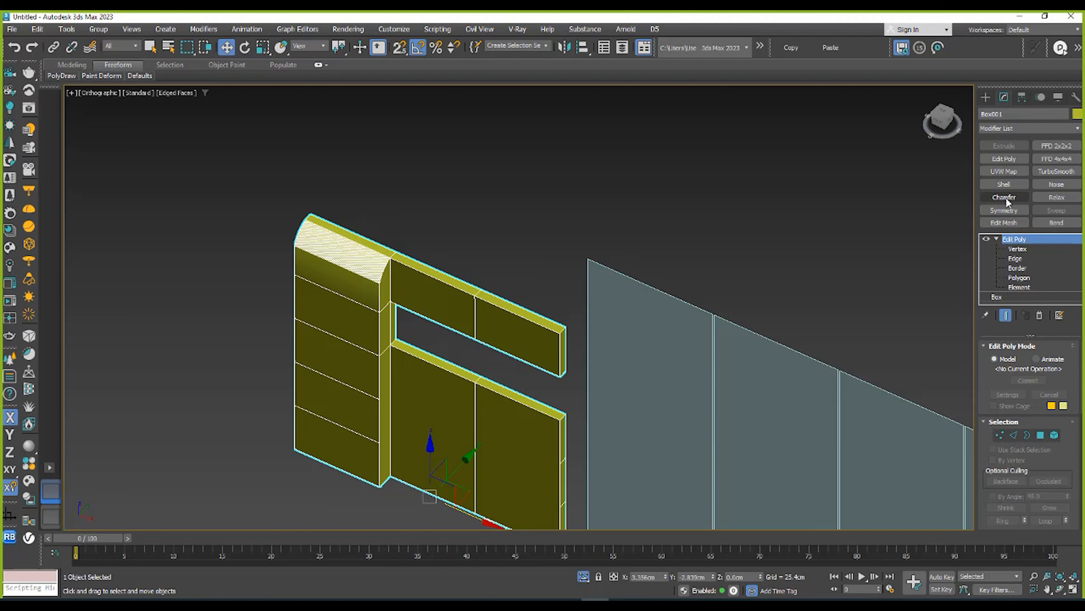
- Examine the edges of the yellow box and the striped plane from different distances
scroll(463, 320, "up", 2)
middle_click_drag(463, 320, 187, 223)
scroll(360, 276, "down", 4)
scroll(247, 227, "down", 4)
middle_click_drag(522, 269, 427, 265)
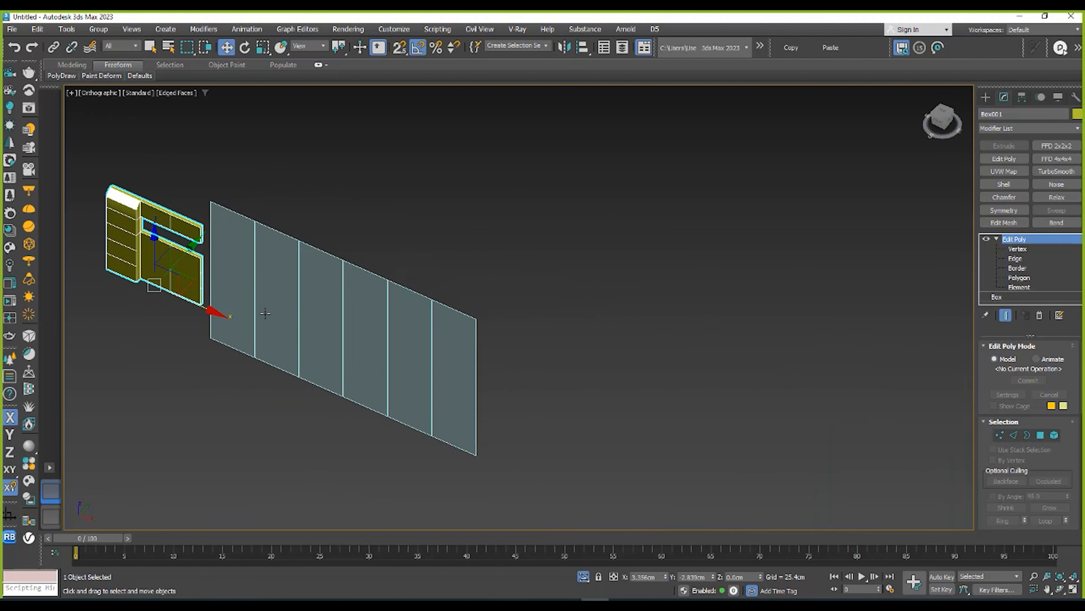
scroll(269, 313, "up", 4)
middle_click_drag(700, 215, 619, 210)
scroll(619, 211, "down", 4)
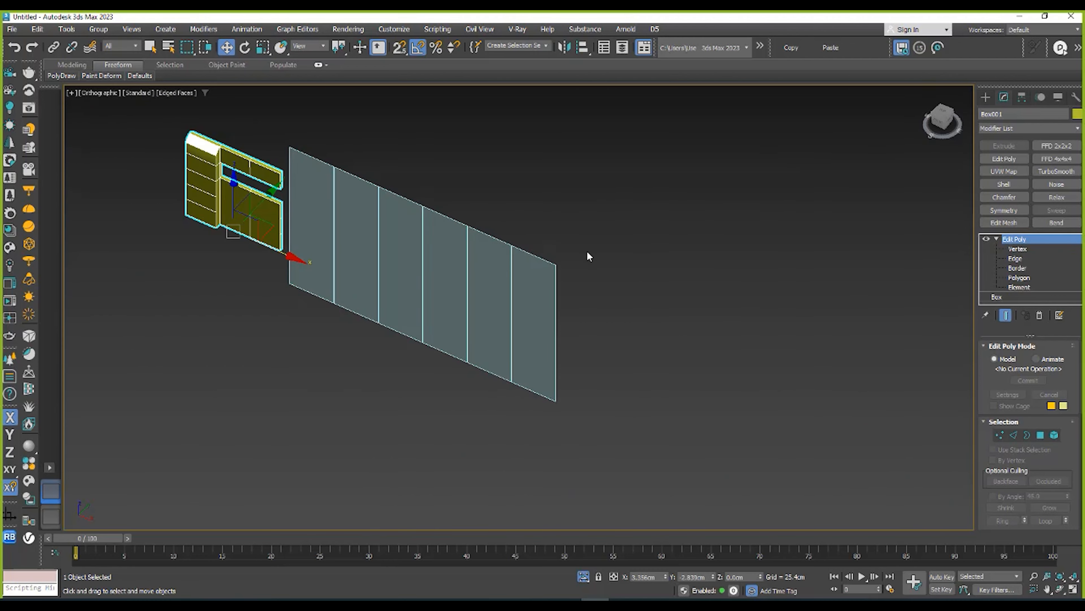
scroll(586, 254, "up", 7)
scroll(573, 283, "down", 6)
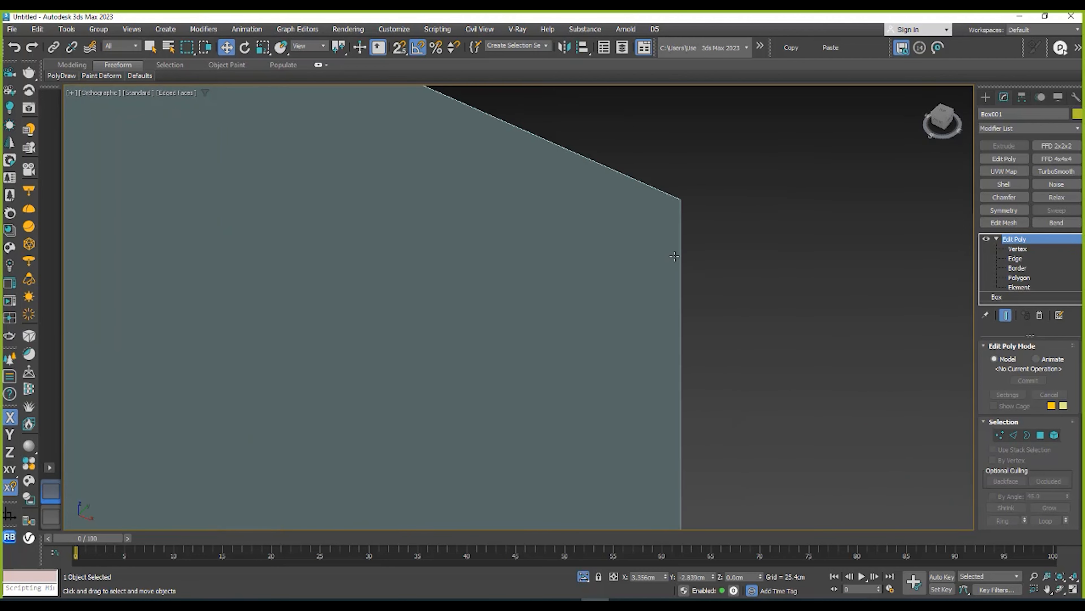
- Add a Shell modifier to the striped plane and set its outer amount to 38.125 cm
left_click(506, 293)
left_click(996, 183)
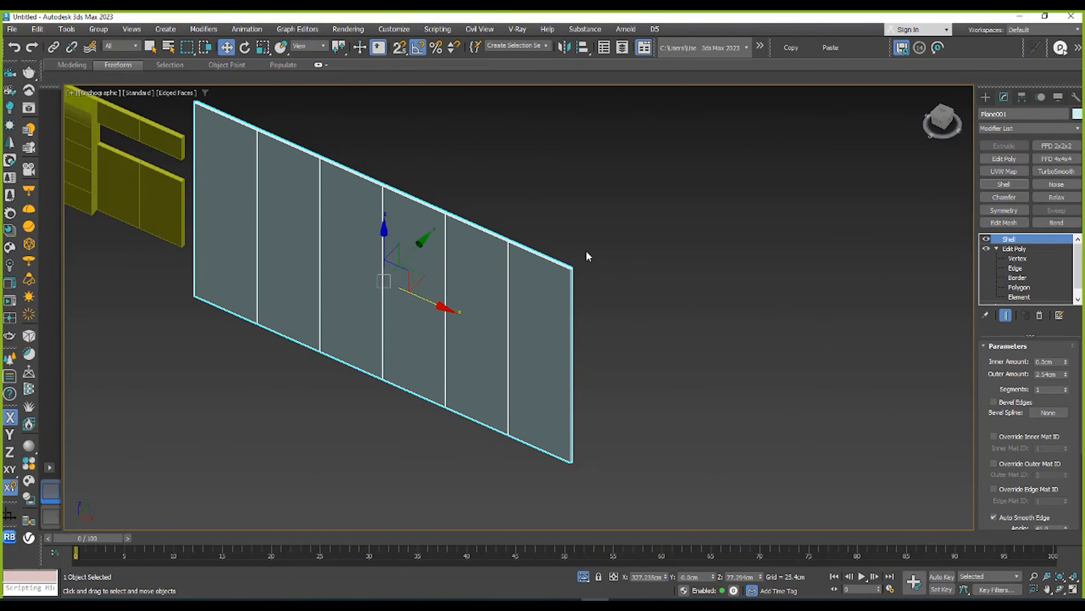
left_click_drag(1065, 374, 1012, 237)
scroll(690, 303, "up", 3)
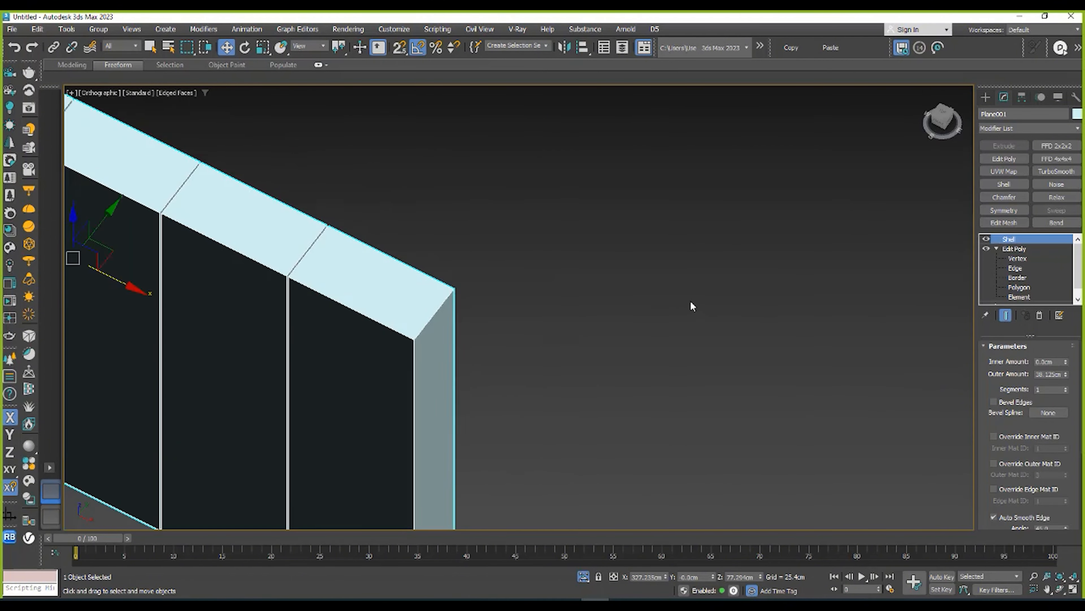
left_click(688, 325)
scroll(540, 334, "down", 5)
left_click(540, 333)
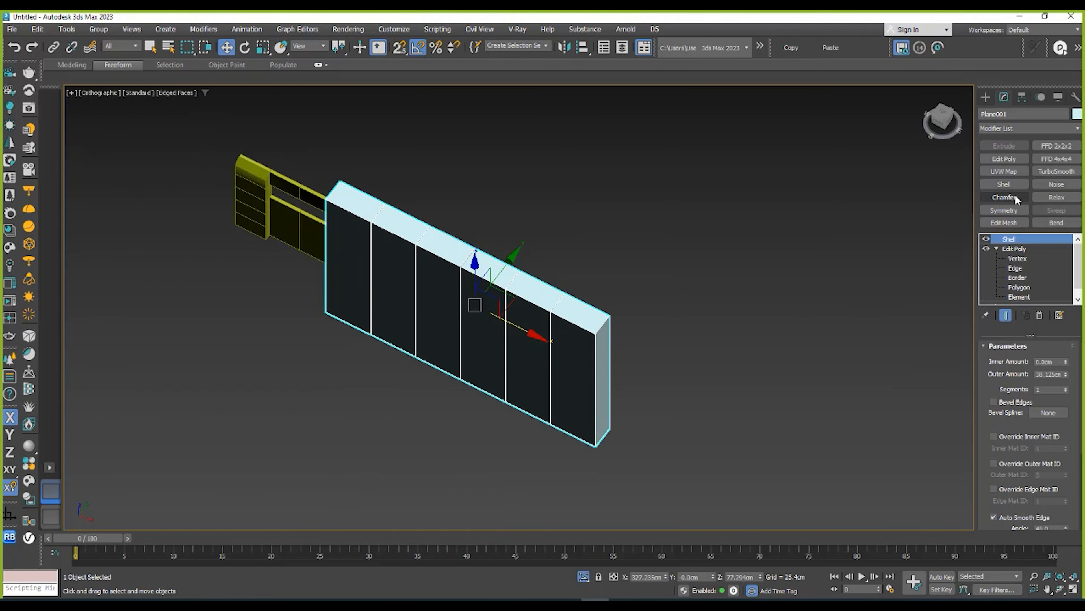
- Add a Chamfer modifier on top of the plane's Shell modifier
left_click(997, 197)
scroll(569, 317, "up", 4)
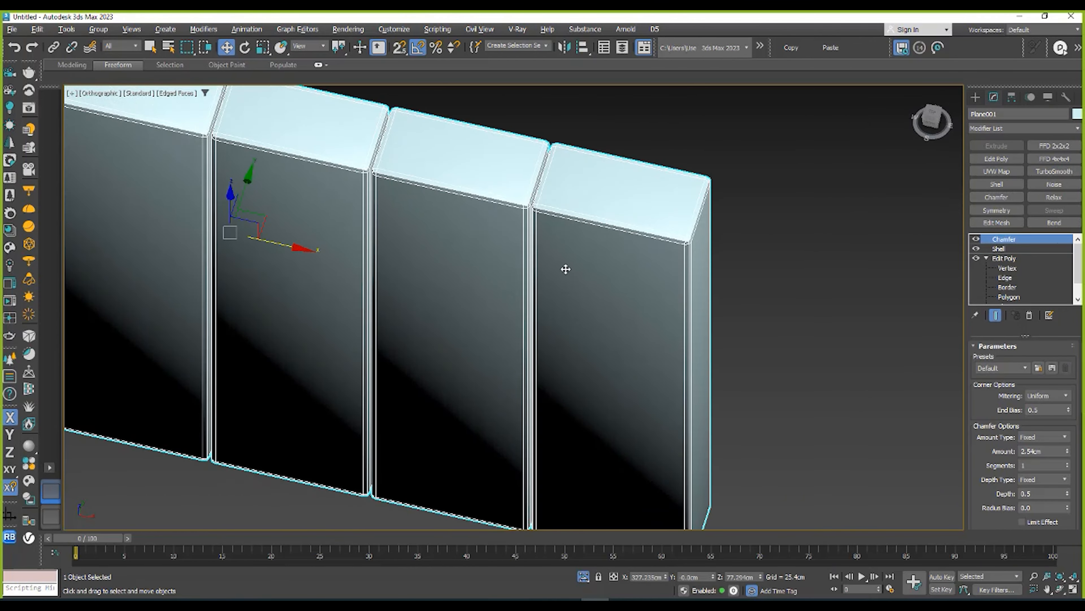
- Examine the chamfered edges of the thickened strips up close and across the whole row
scroll(419, 218, "down", 5)
scroll(473, 204, "up", 1)
scroll(650, 236, "up", 3)
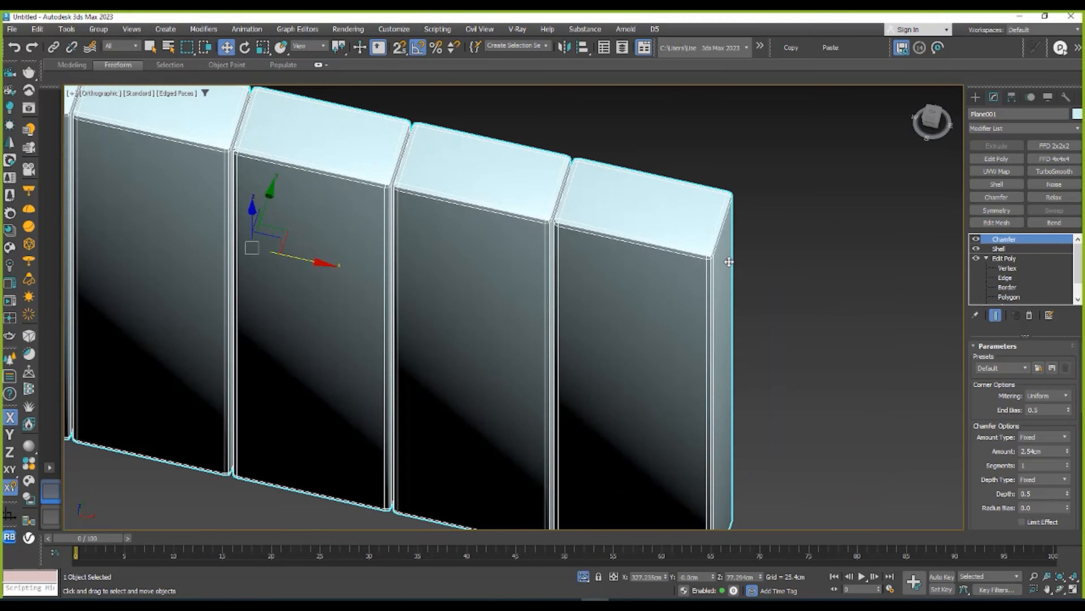
scroll(641, 257, "down", 3)
scroll(620, 291, "up", 2)
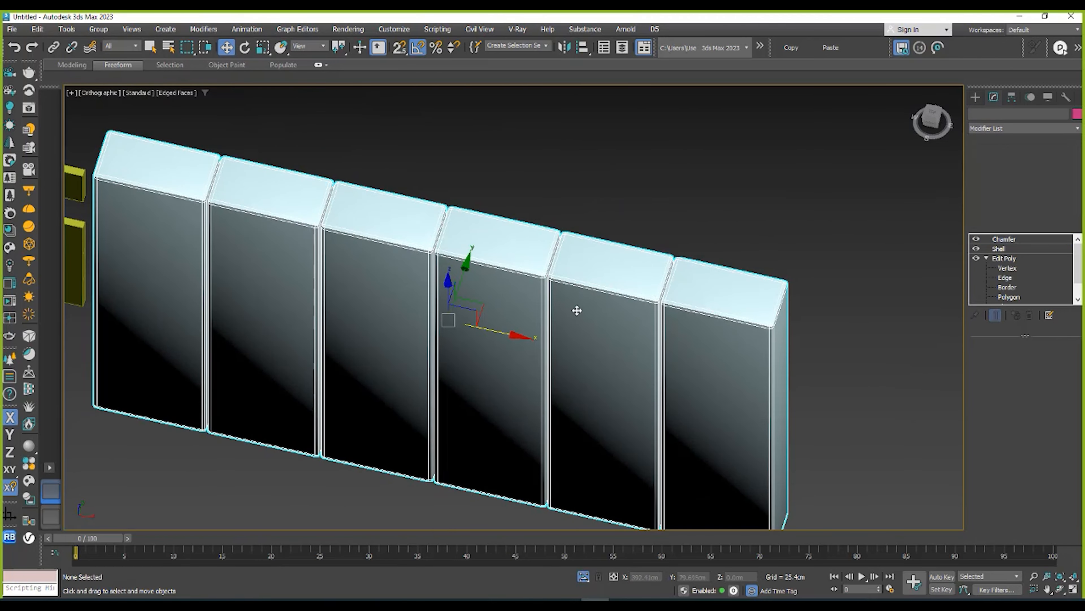
scroll(408, 244, "up", 3)
scroll(382, 195, "down", 4)
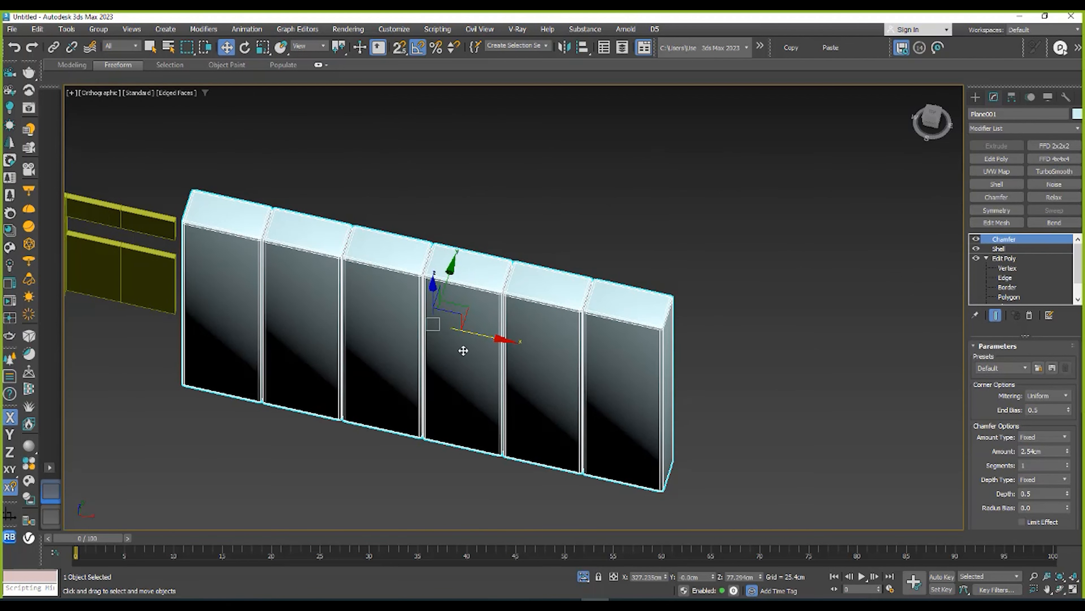
scroll(641, 338, "up", 4)
scroll(671, 256, "down", 3)
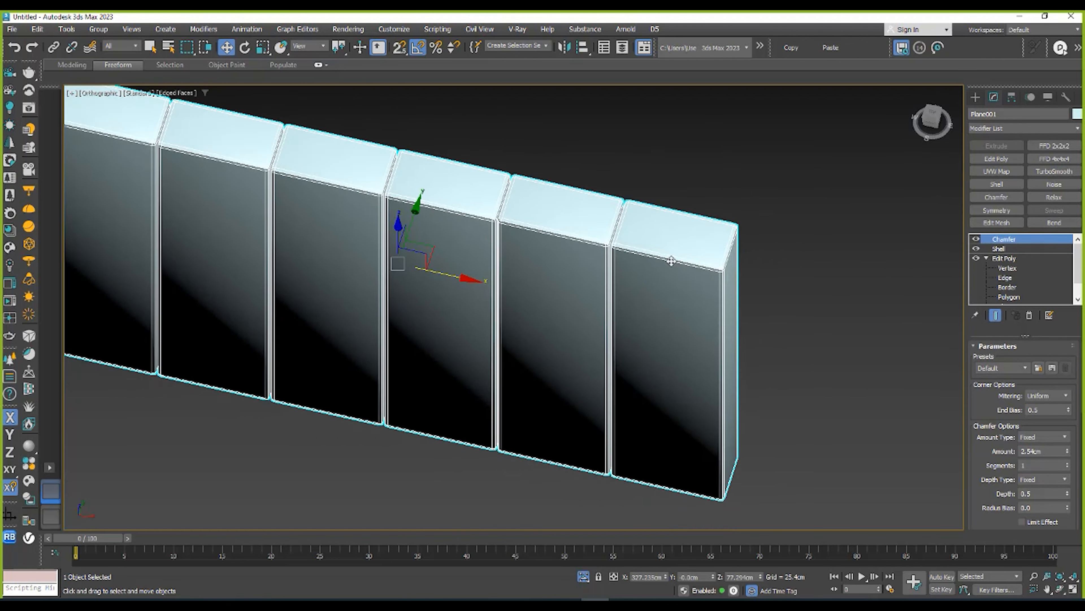
scroll(580, 173, "up", 3)
scroll(580, 174, "down", 3)
- Set the Chamfer modifier's segments to 3
left_click_drag(998, 402, 990, 370)
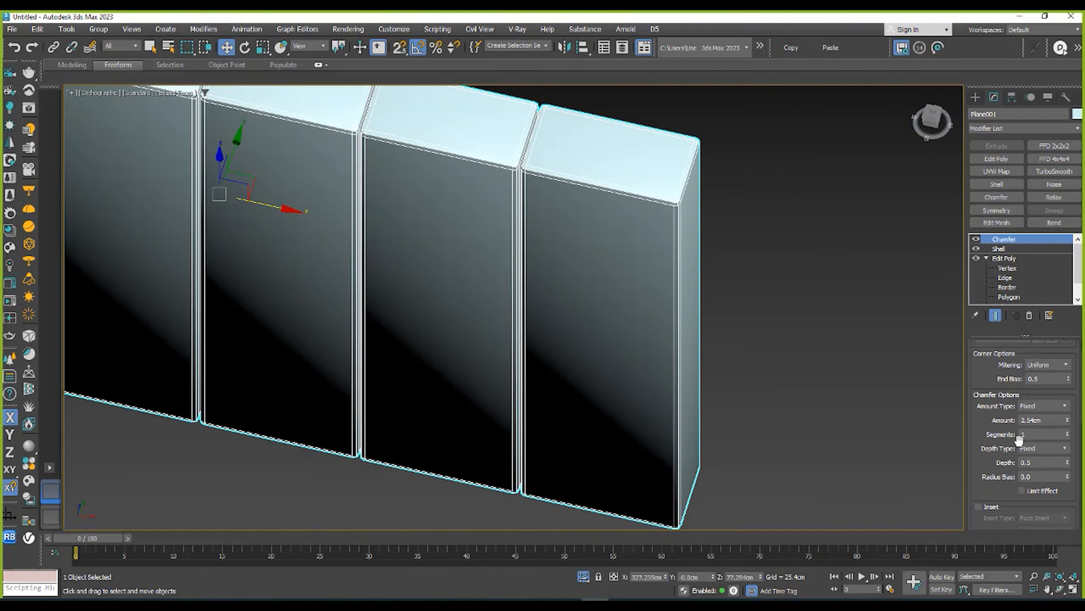
left_click(1067, 433)
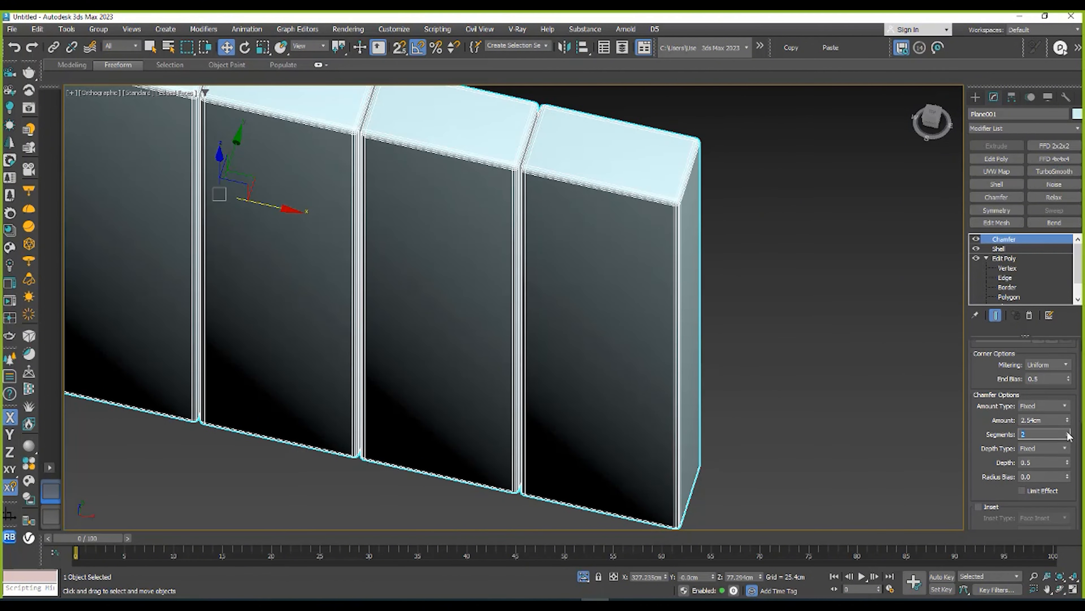
left_click(1068, 433)
- Examine the smoother rounding along the strips' edges and corners from near and far
middle_click_drag(644, 300, 654, 324)
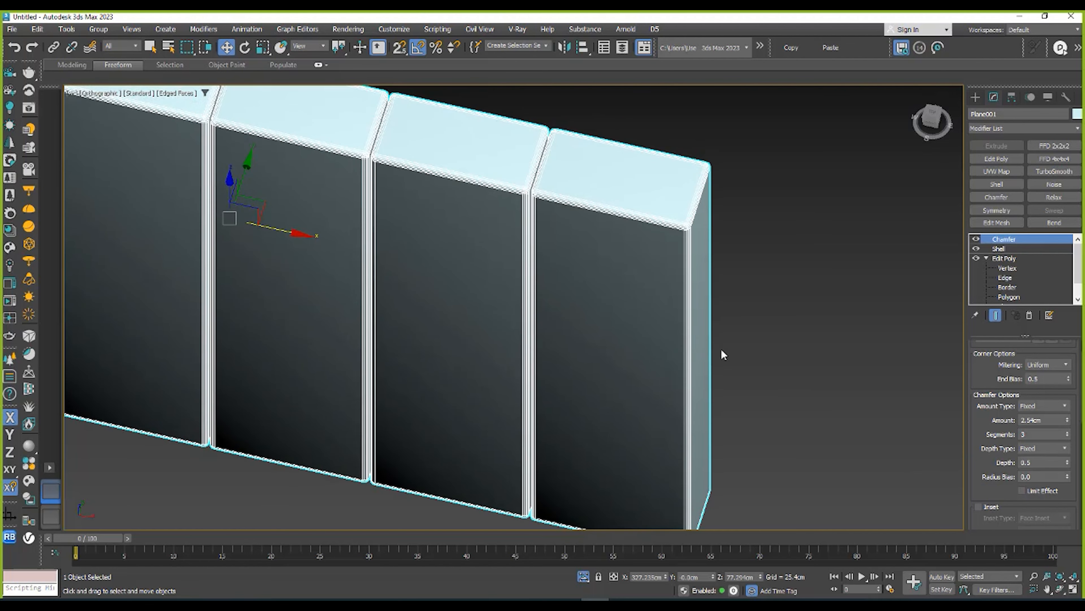
scroll(723, 354, "down", 3)
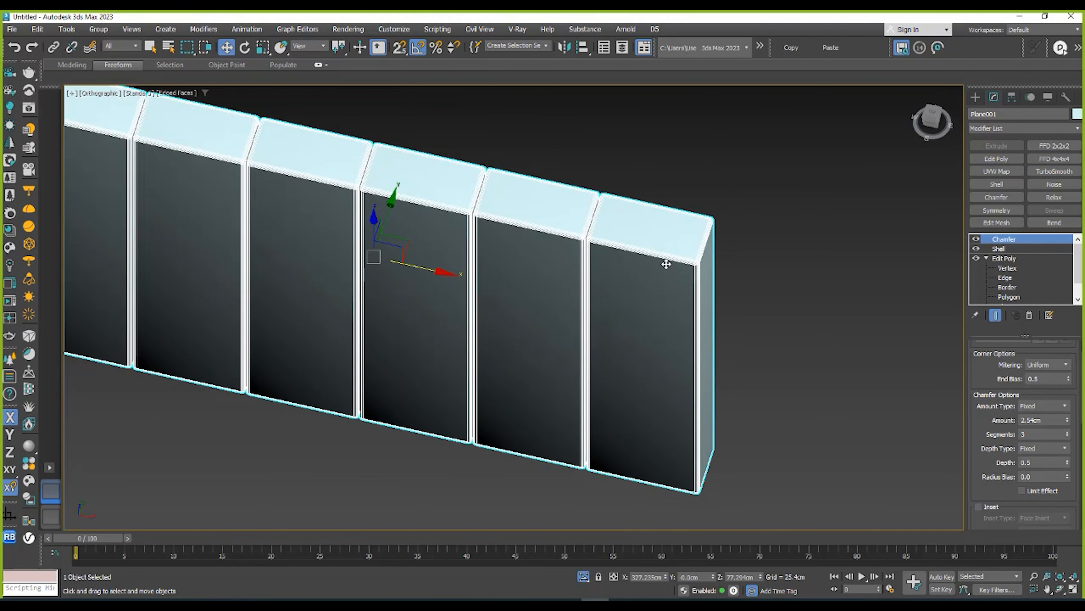
scroll(509, 333, "down", 2)
scroll(436, 267, "up", 5)
scroll(461, 286, "down", 6)
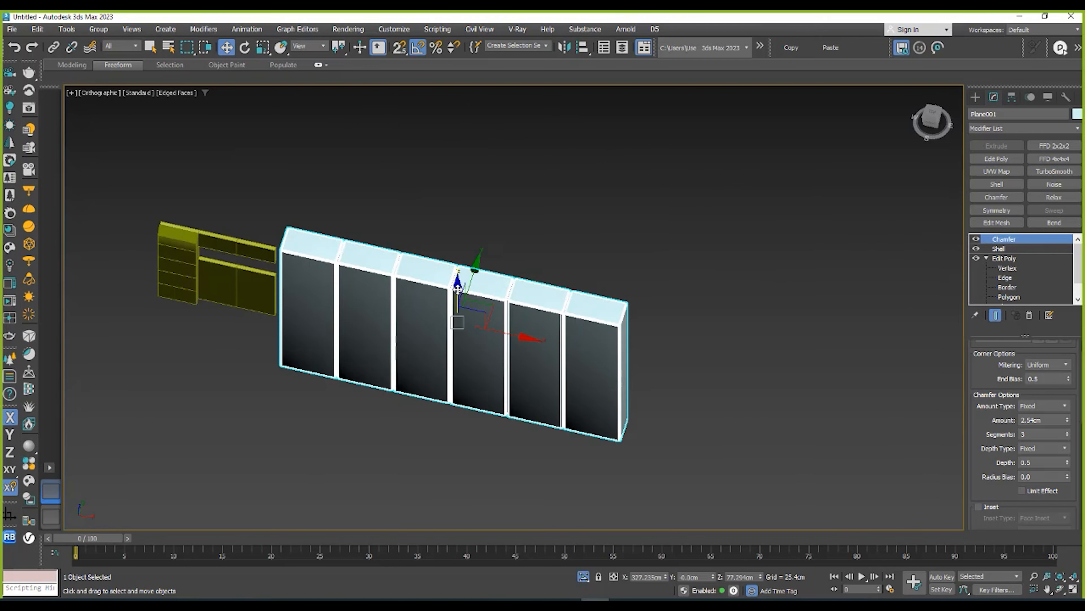
scroll(621, 328, "up", 4)
scroll(562, 310, "up", 3)
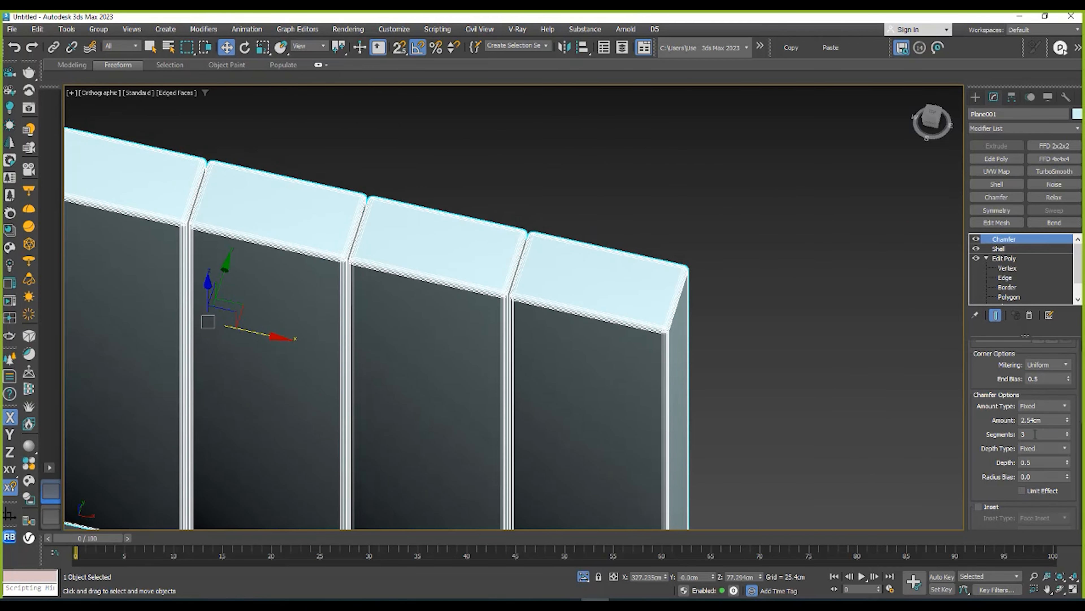
left_click(1068, 435)
middle_click_drag(661, 466, 664, 417)
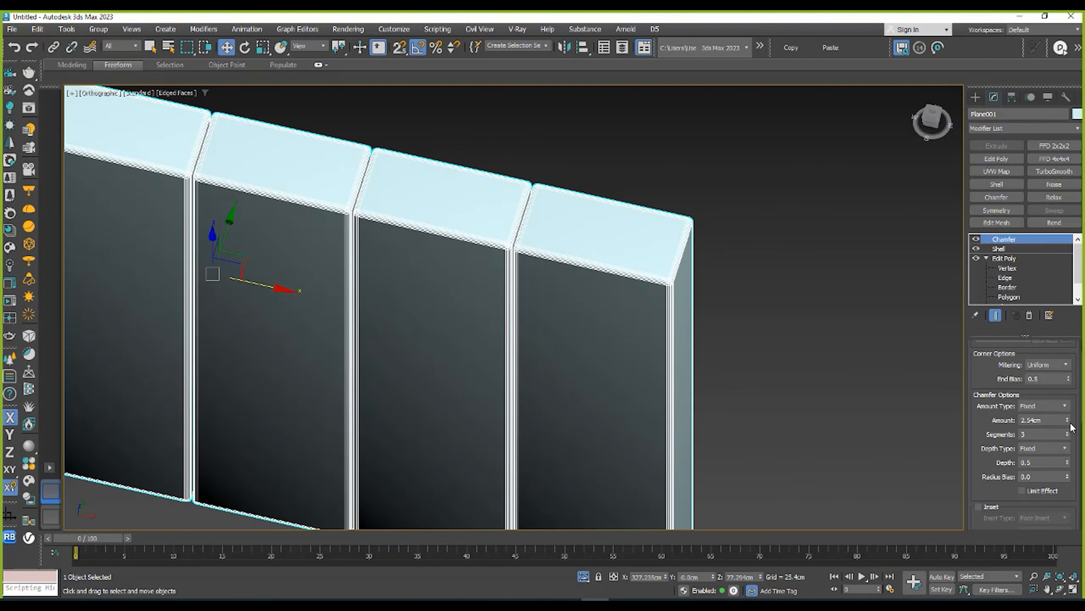
- Try a much heavier rounding on the strips by raising the Chamfer amount to 15.316 cm
left_click_drag(1068, 421, 1010, 205)
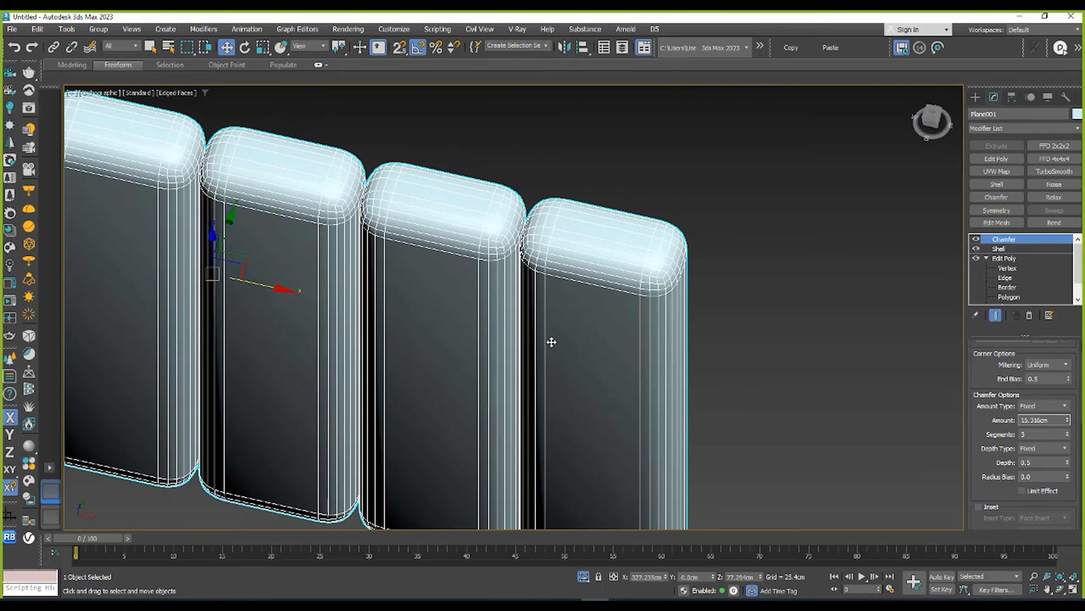
scroll(552, 342, "down", 6)
scroll(409, 338, "up", 3)
scroll(621, 408, "up", 3)
middle_click_drag(642, 366, 691, 358, "alt")
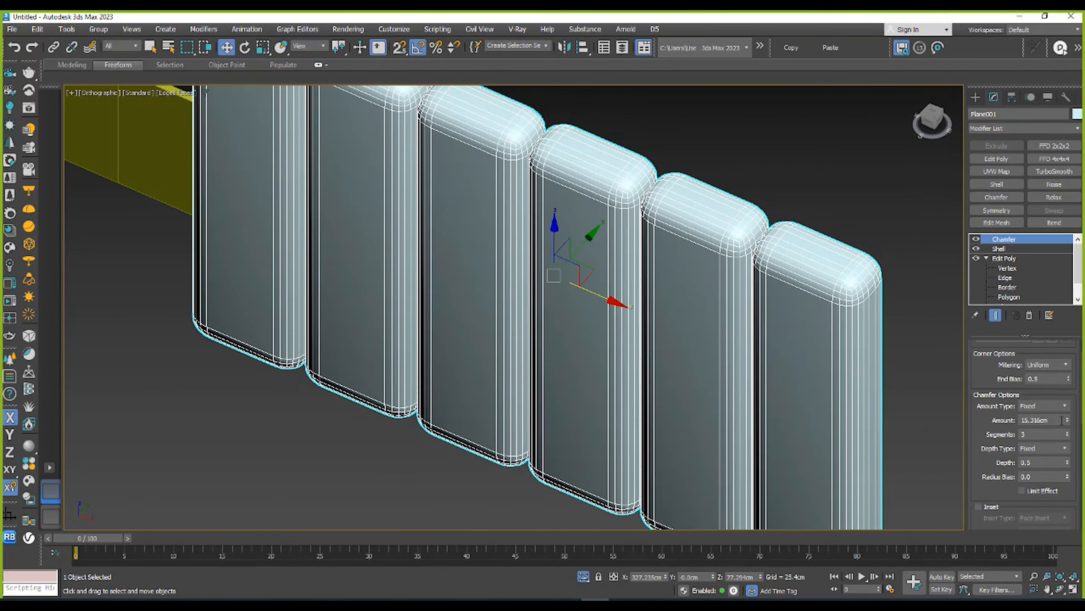
- Set the Chamfer amount to 1.524 cm for a fine bevel and check the strip edges with the plane deselected
left_click_drag(1068, 423, 1073, 472)
left_click(853, 208)
scroll(838, 283, "up", 3)
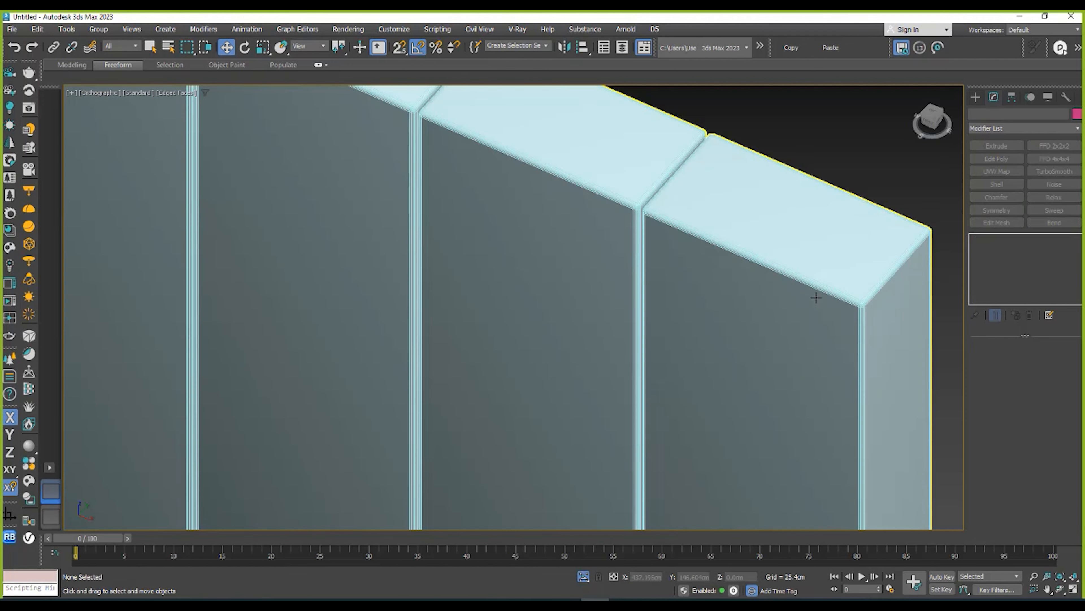
scroll(654, 299, "down", 5)
- Select the chamfered strip panel and isolate it from the rest of the scene
left_click(654, 308)
middle_click_drag(654, 308, 707, 308, "alt")
middle_click_drag(707, 308, 731, 294)
key("alt+q")
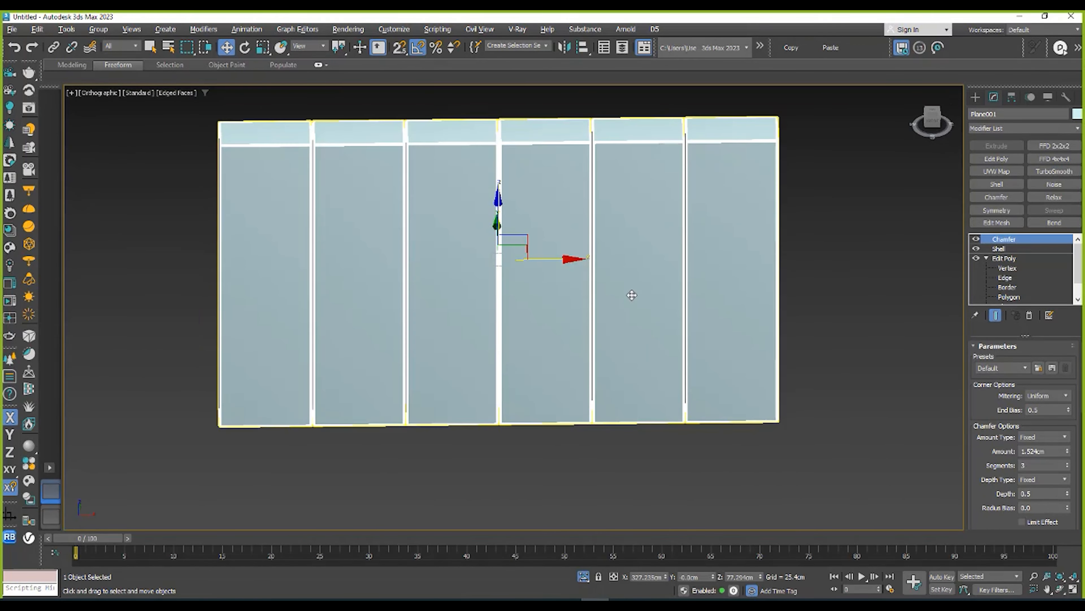
- Examine the isolated panel's fine chamfers and shading from several angles, both near and far
middle_click_drag(630, 293, 510, 453, "alt")
left_click(897, 259)
left_click(584, 242)
middle_click_drag(584, 242, 494, 235)
scroll(540, 296, "up", 4)
scroll(418, 273, "up", 2)
scroll(453, 293, "down", 3)
scroll(484, 243, "down", 6)
middle_click_drag(481, 288, 471, 235, "alt")
scroll(441, 276, "up", 4)
scroll(441, 289, "up", 4)
scroll(505, 281, "down", 6)
scroll(528, 259, "up", 4)
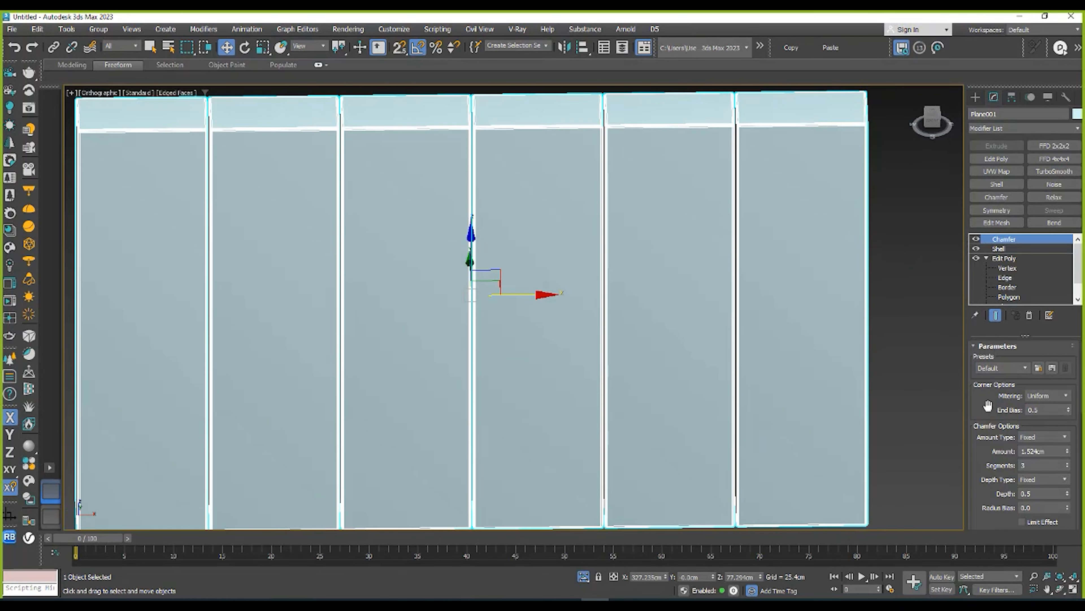
- Set the Chamfer modifier's smoothing output to Smooth Chamfers Only
left_click_drag(988, 406, 969, 128)
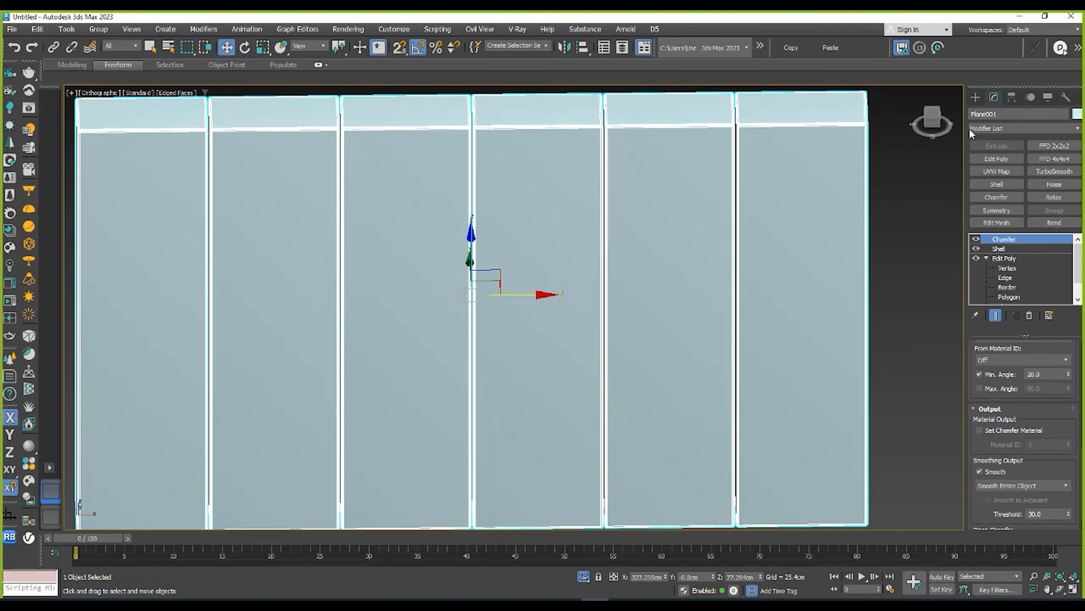
left_click_drag(983, 443, 988, 418)
left_click(998, 461)
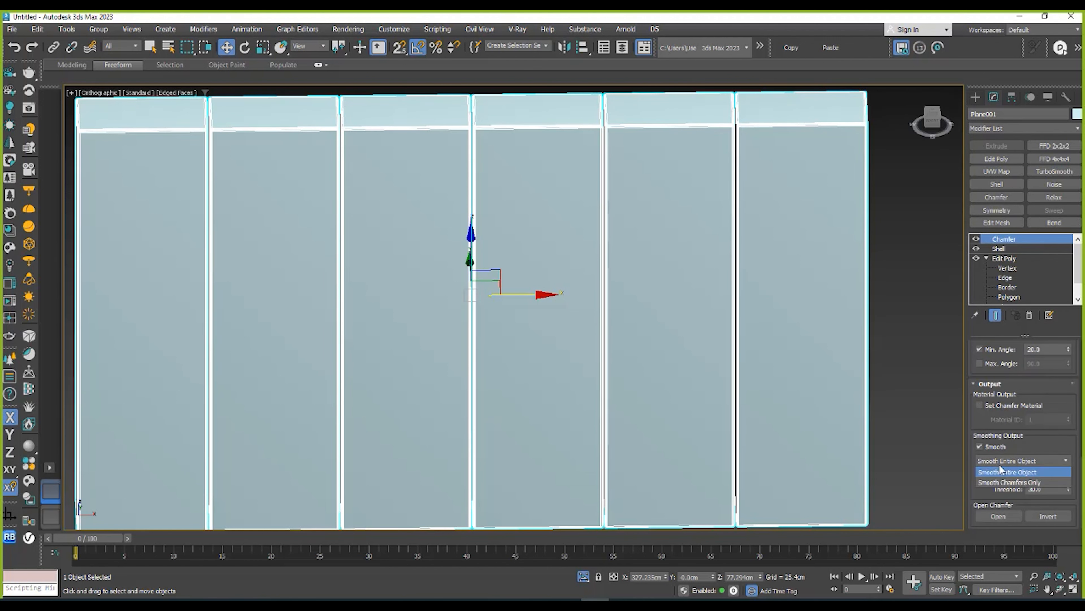
left_click(998, 483)
- Examine the shading of the strip faces and chamfered edges, with the panel both selected and deselected
middle_click_drag(923, 458, 485, 337, "alt")
scroll(485, 337, "up", 6)
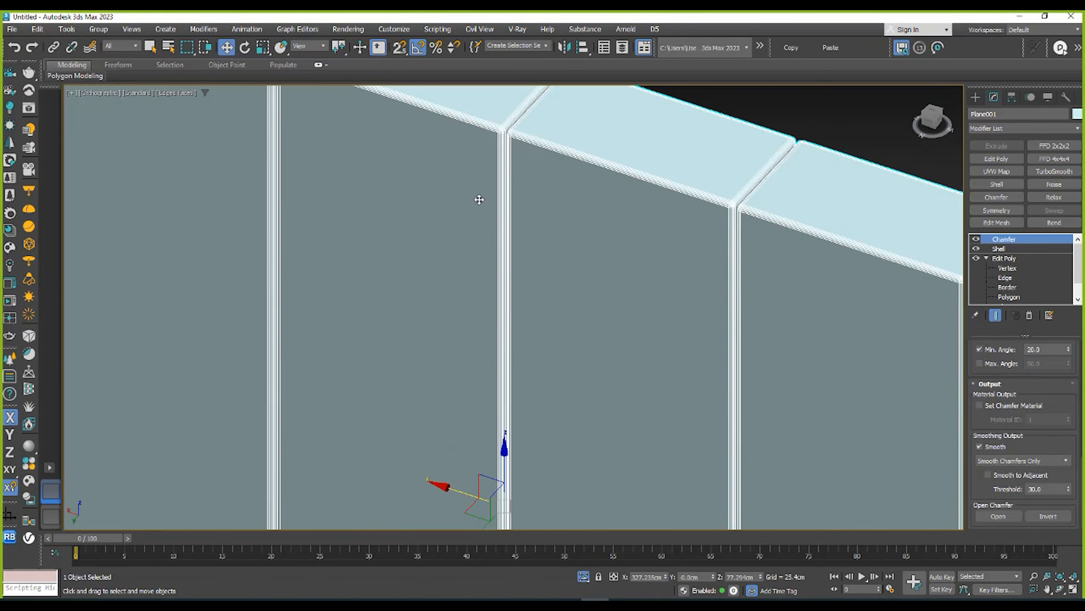
scroll(503, 257, "up", 1)
scroll(586, 227, "down", 1)
left_click(587, 224)
left_click(506, 359)
scroll(506, 358, "down", 6)
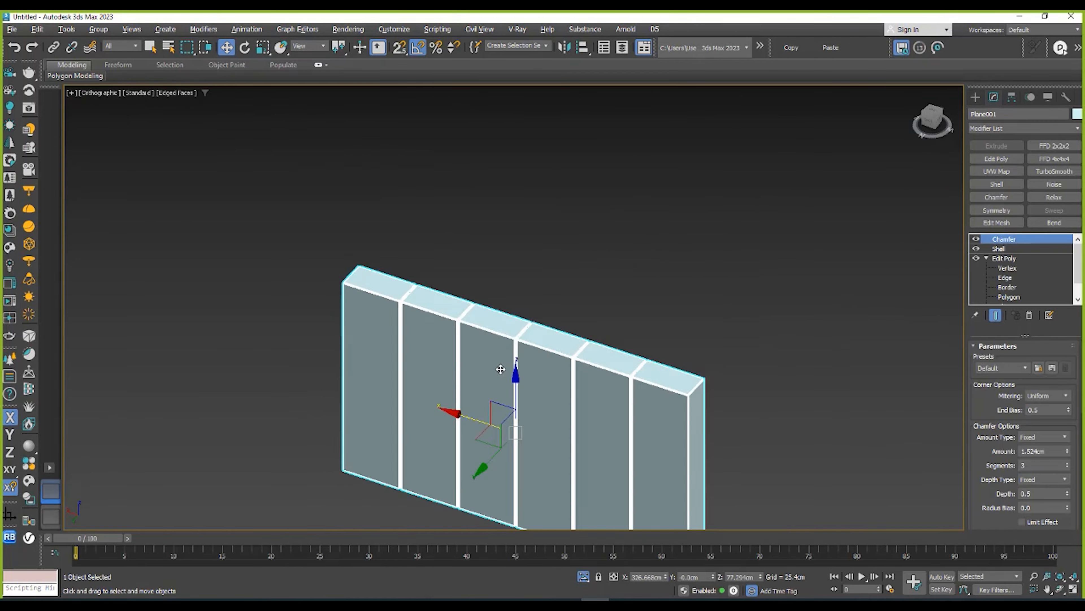
middle_click_drag(504, 368, 527, 361, "alt")
key("ctrl+d")
scroll(536, 366, "up", 8)
scroll(548, 257, "up", 3)
left_click(550, 262)
scroll(552, 268, "down", 6)
middle_click_drag(559, 293, 502, 303, "alt")
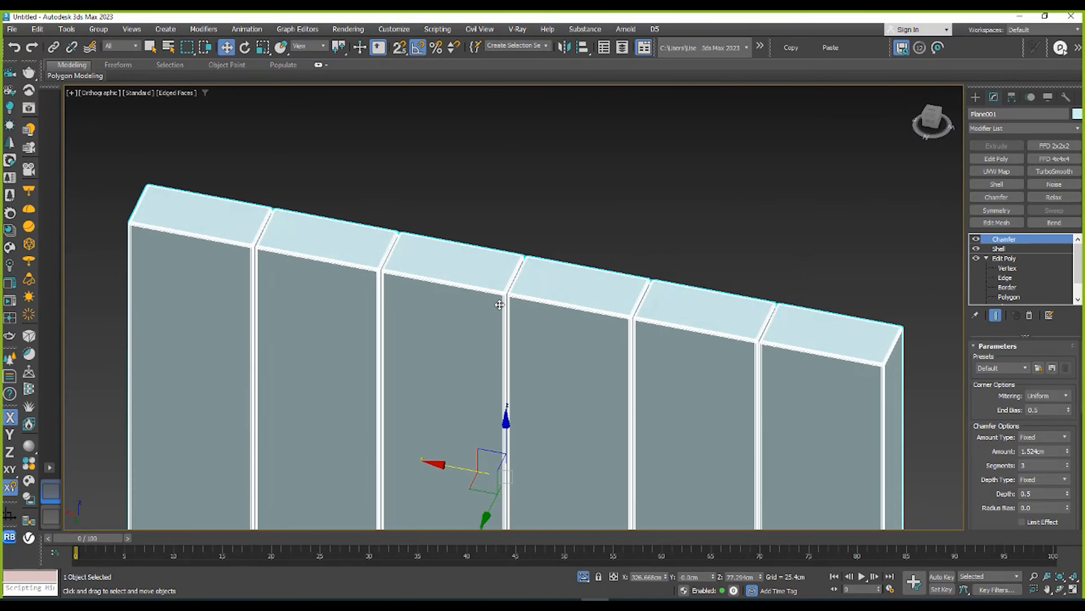
scroll(502, 299, "up", 5)
scroll(525, 288, "down", 6)
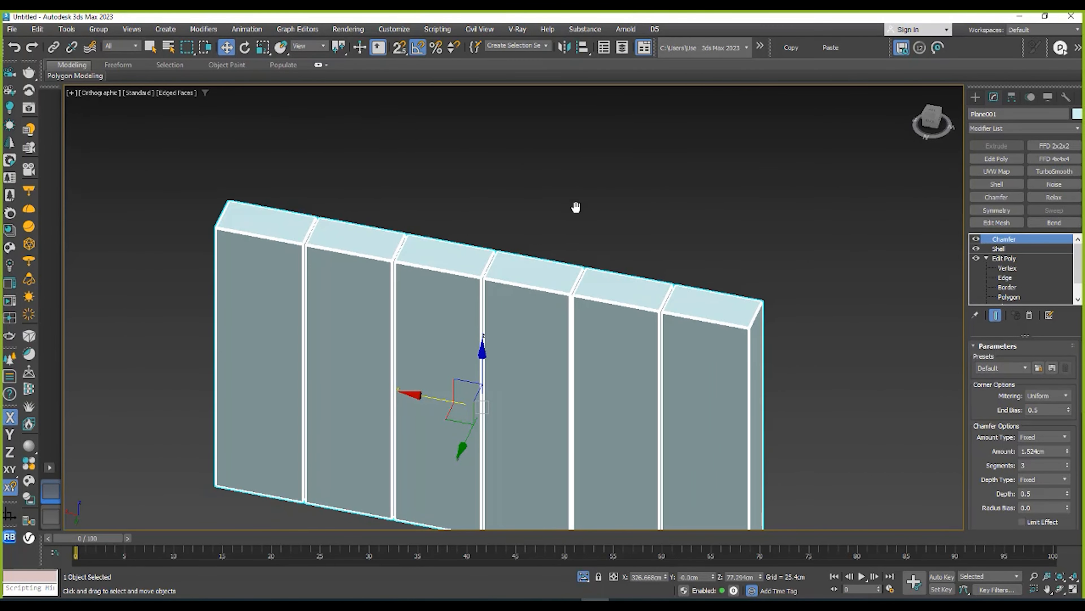
middle_click_drag(576, 207, 519, 243, "alt")
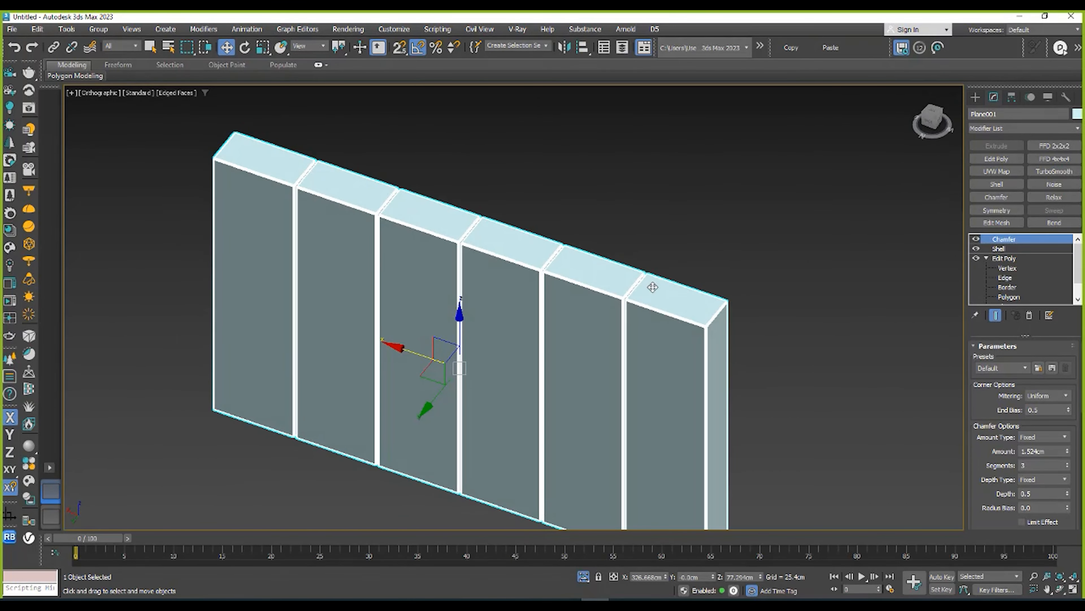
scroll(653, 287, "up", 3)
middle_click_drag(557, 366, 475, 356, "alt")
scroll(512, 350, "down", 3)
middle_click_drag(660, 320, 689, 279)
- Switch to the course outline PDF to review the 3D Max Basic lecture topics, and return to 3ds Max
key("alt+Tab")
left_click_drag(330, 99, 357, 98)
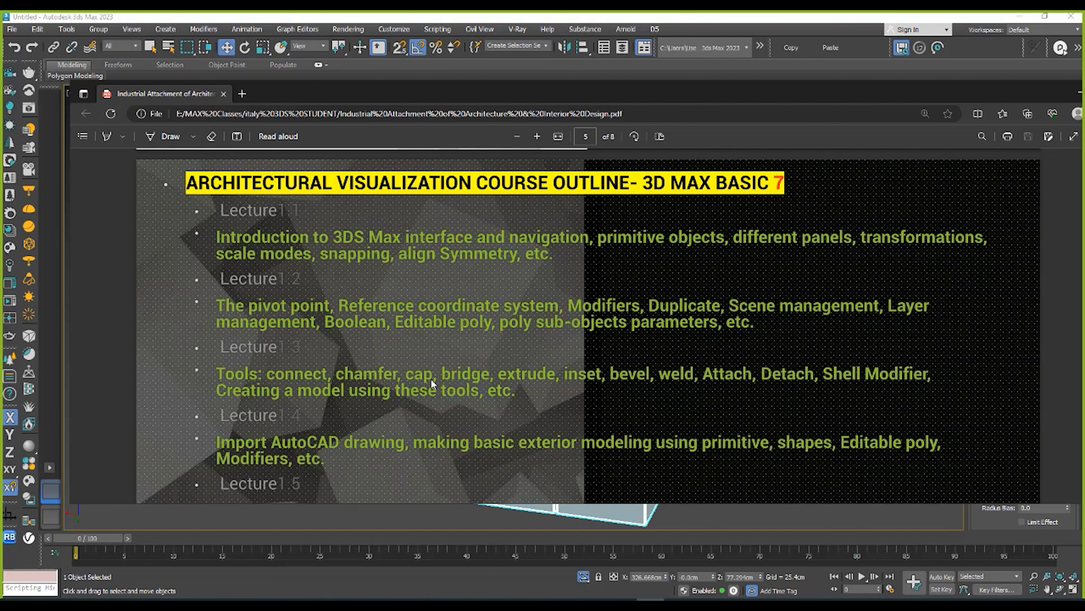
left_click_drag(699, 101, 1083, 196)
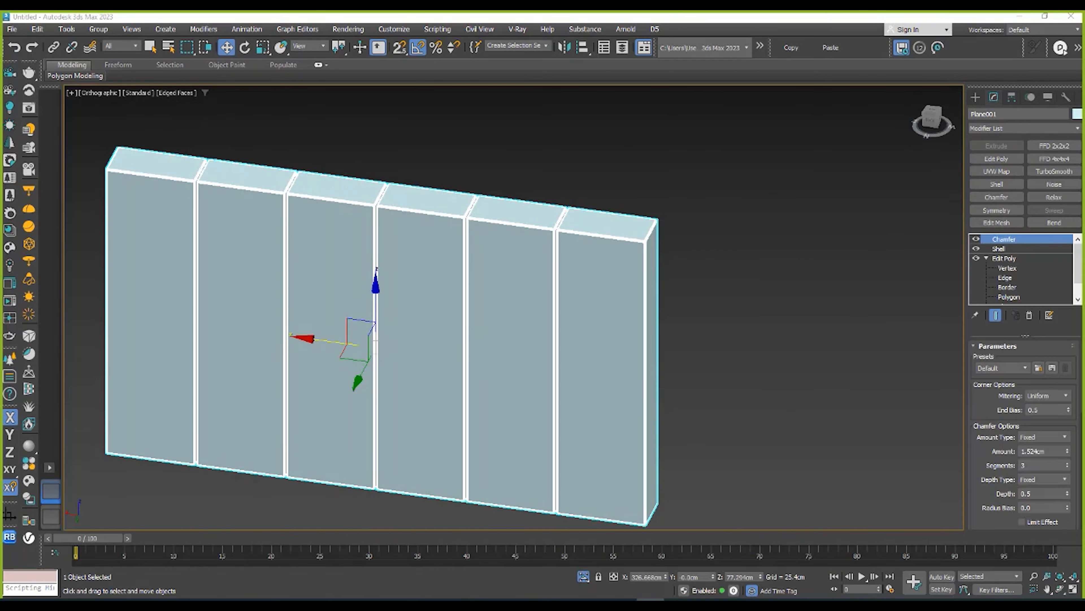
- Clone the strip panel along the Y axis as a single independent copy in front of the original
scroll(625, 345, "down", 3)
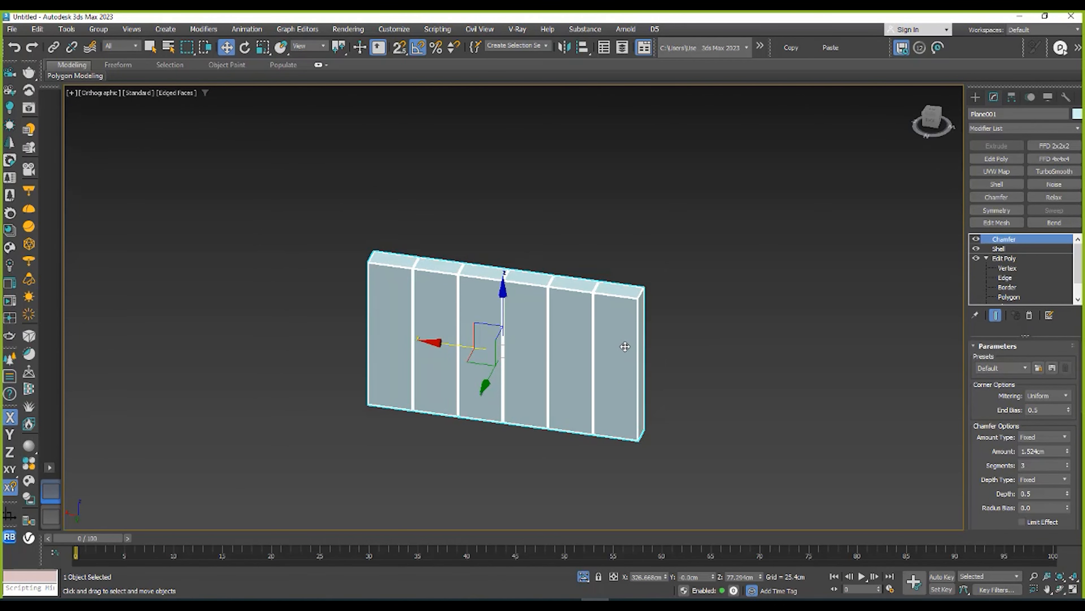
middle_click_drag(597, 342, 584, 349, "alt")
scroll(584, 349, "up", 3)
middle_click_drag(491, 320, 519, 362, "alt")
mouse_move(407, 378)
middle_mouse_down("alt")
mouse_move(404, 313)
mouse_move(398, 342)
mouse_move(460, 262)
middle_mouse_up("alt")
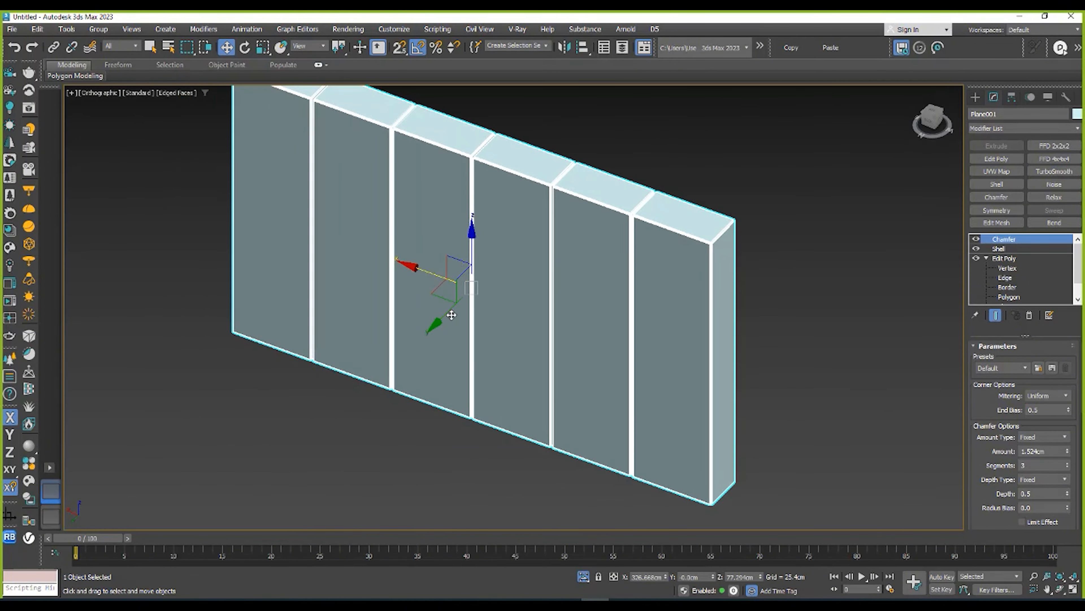
left_click_drag(451, 314, 361, 404, "shift")
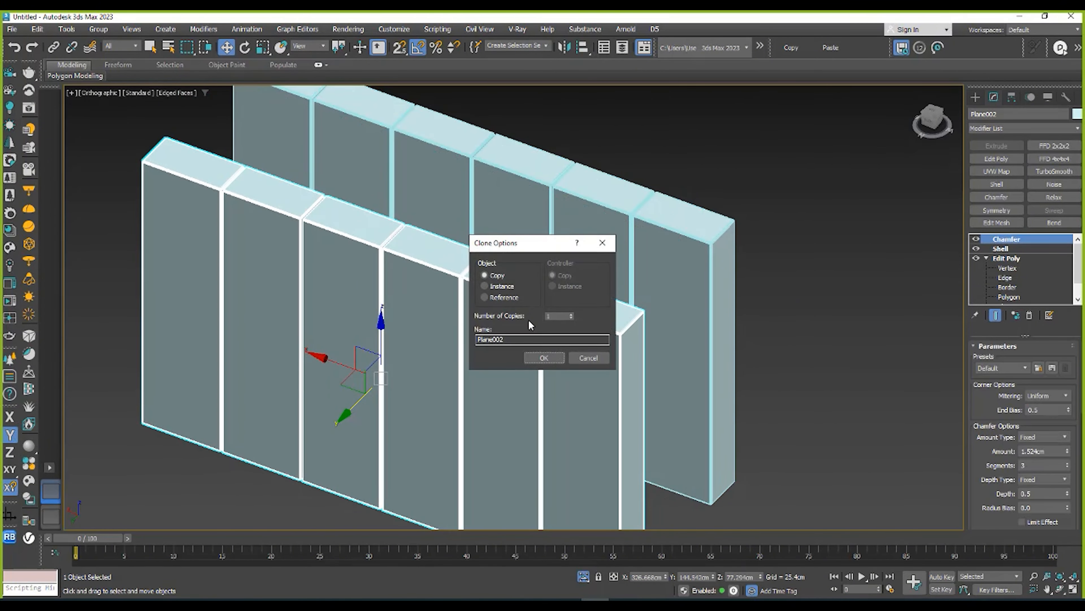
left_click(544, 357)
- Try cloning the front panel along the Y axis into a long row of instances
mouse_move(448, 342)
middle_mouse_down("alt")
mouse_move(413, 326)
mouse_move(432, 334)
middle_mouse_up("alt")
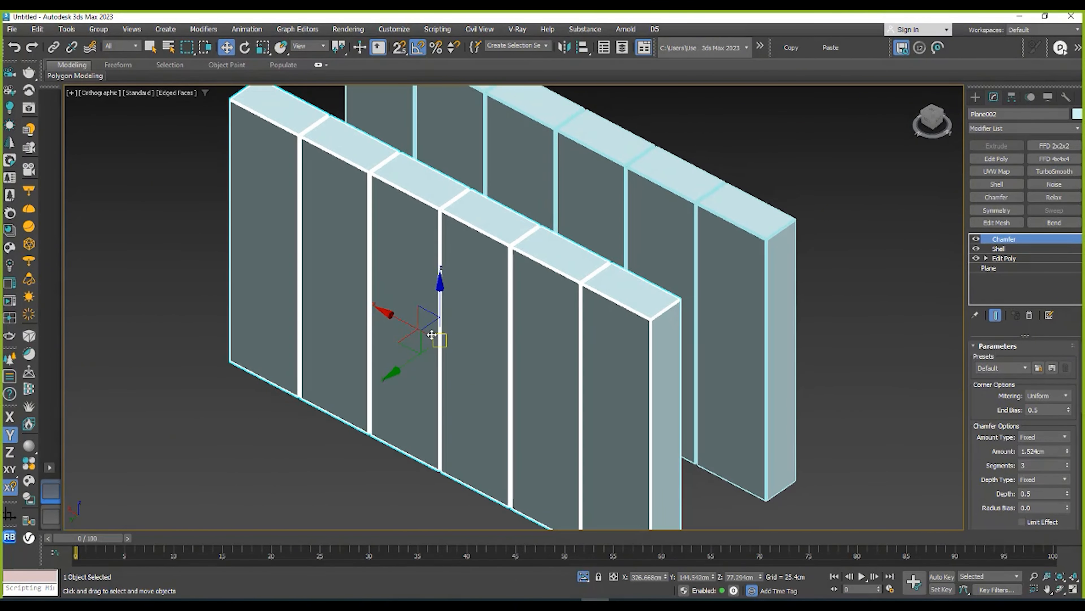
scroll(448, 338, "down", 5)
scroll(410, 321, "up", 3)
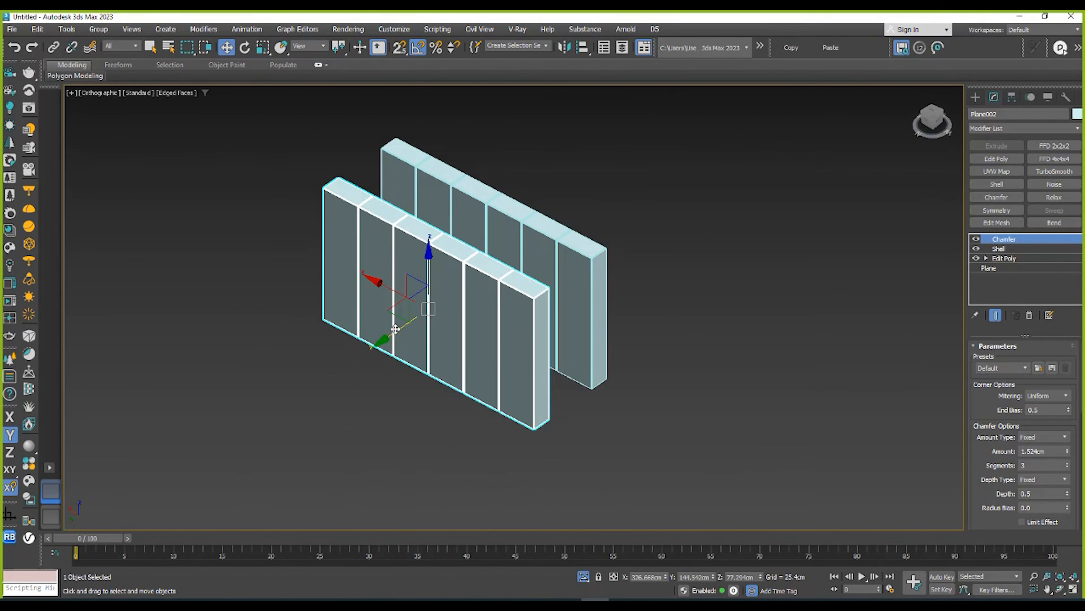
left_click_drag(381, 342, 343, 362, "shift")
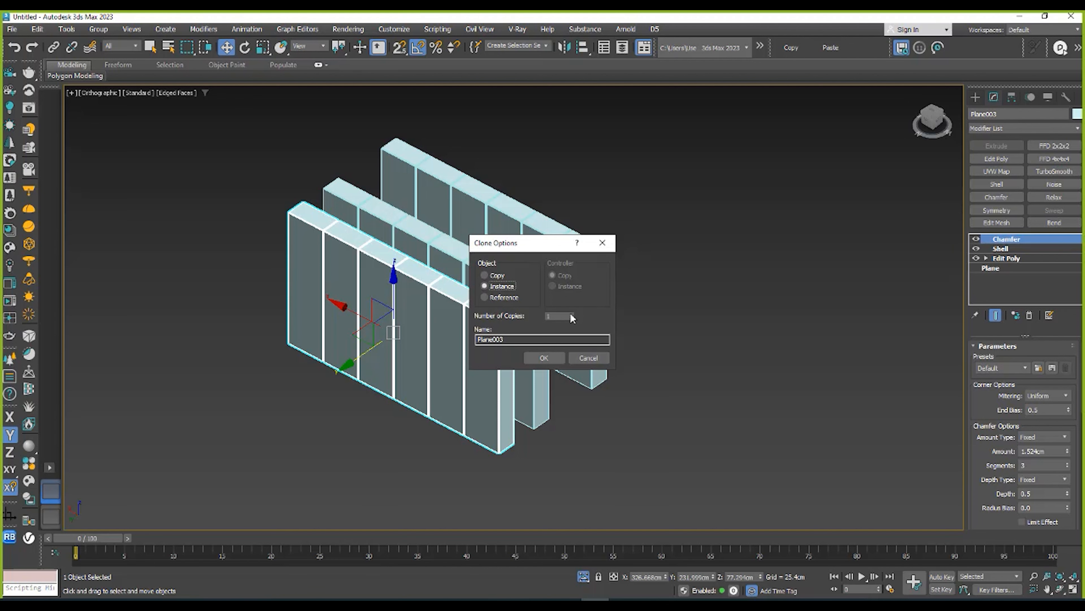
left_click_drag(571, 314, 572, 284)
left_click(543, 358)
scroll(545, 344, "down", 8)
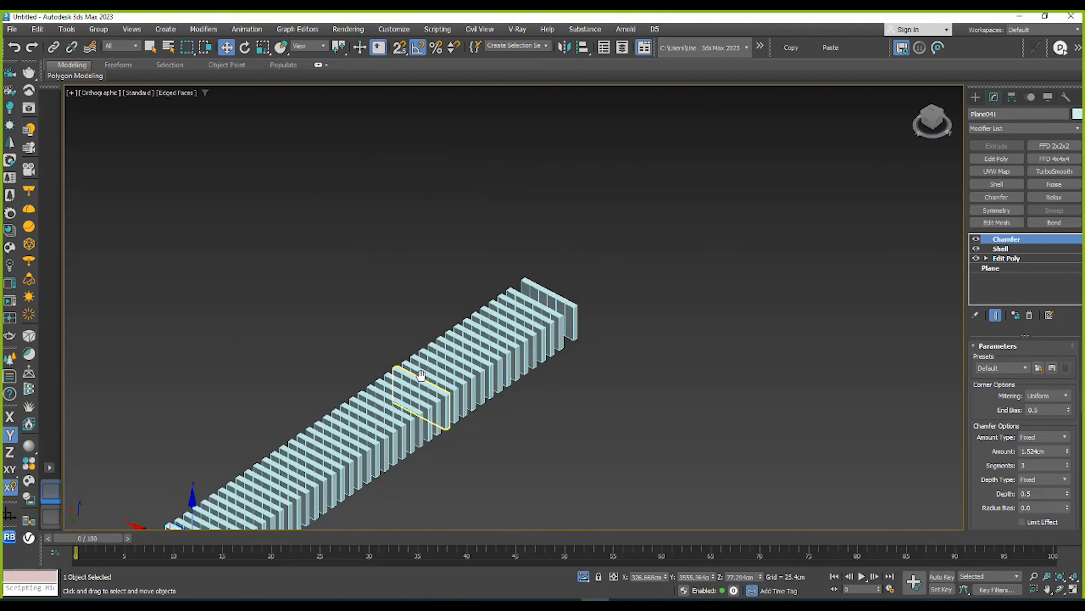
middle_click_drag(421, 388, 619, 244)
scroll(619, 244, "up", 6)
middle_click_drag(589, 402, 623, 313)
scroll(621, 342, "down", 7)
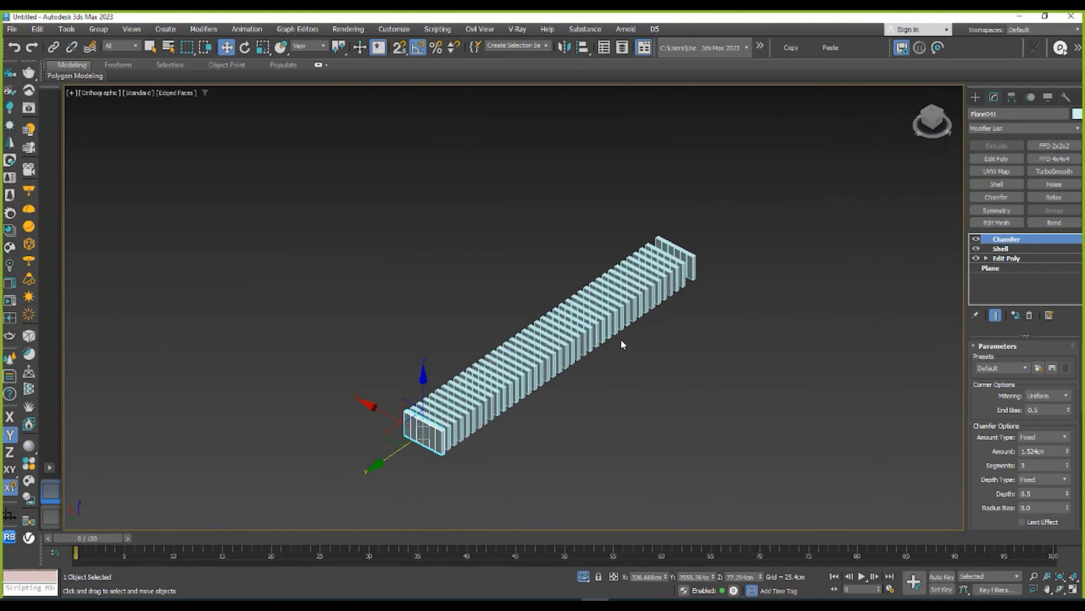
left_click(615, 336)
scroll(609, 327, "up", 10)
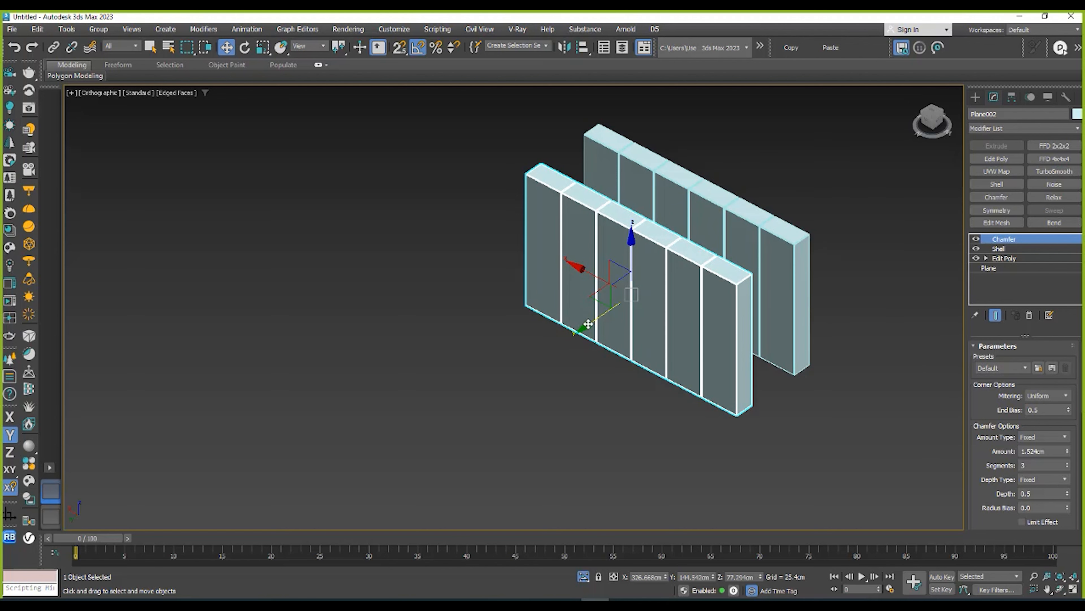
- Clone the front panel along the X axis as a single reference
left_click_drag(597, 275, 255, 95, "shift")
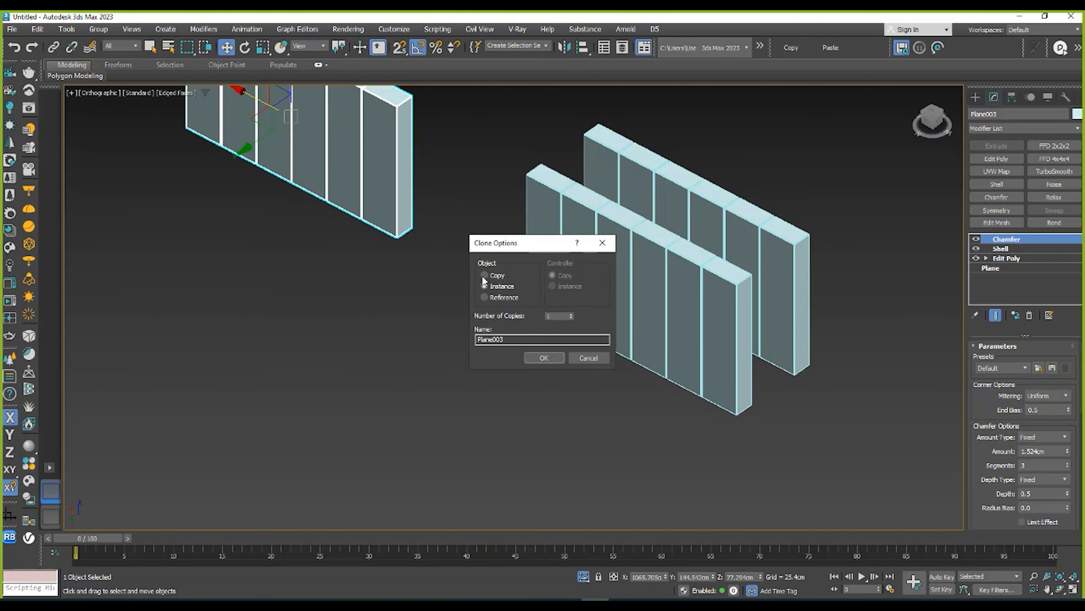
left_click(492, 298)
left_click(545, 359)
- Compare the modifier stacks of the front panel and its reference clone by selecting each in turn
scroll(516, 327, "down", 5)
left_click(553, 310)
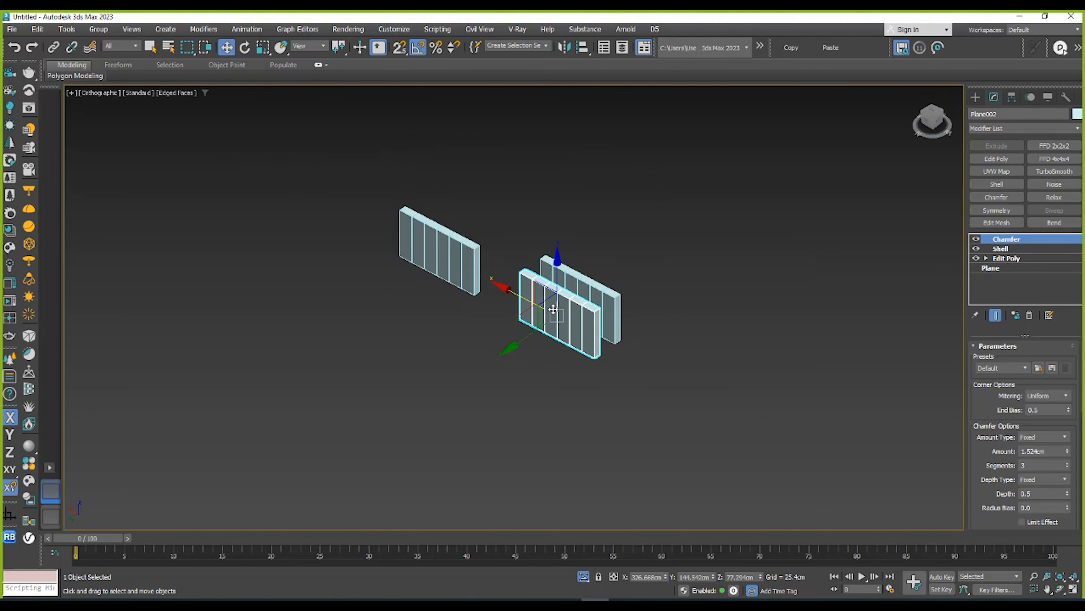
scroll(553, 309, "up", 5)
left_click(471, 292)
left_click(437, 243)
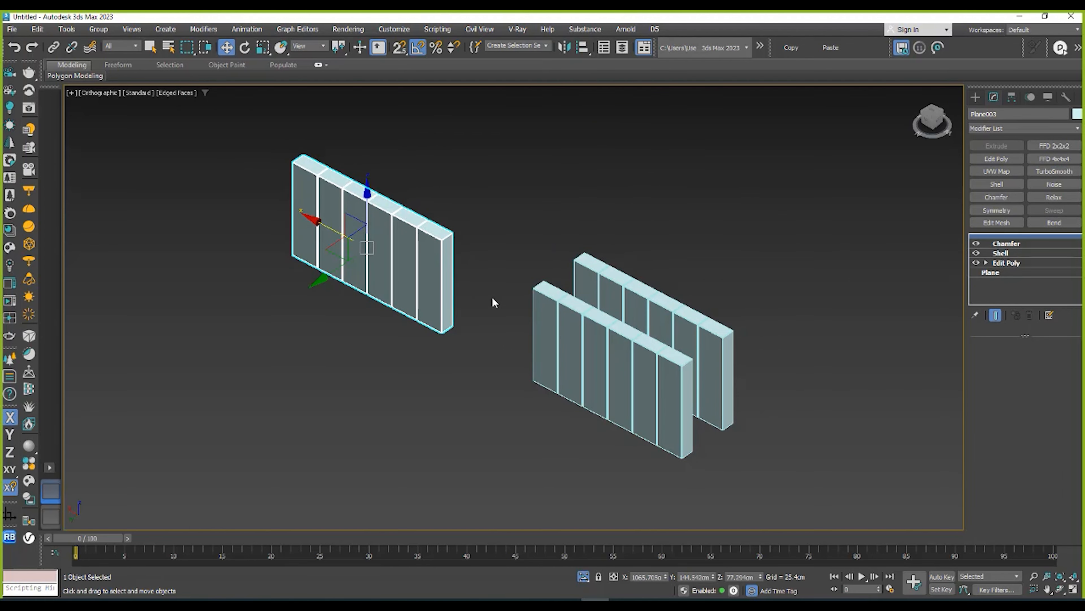
left_click(551, 324)
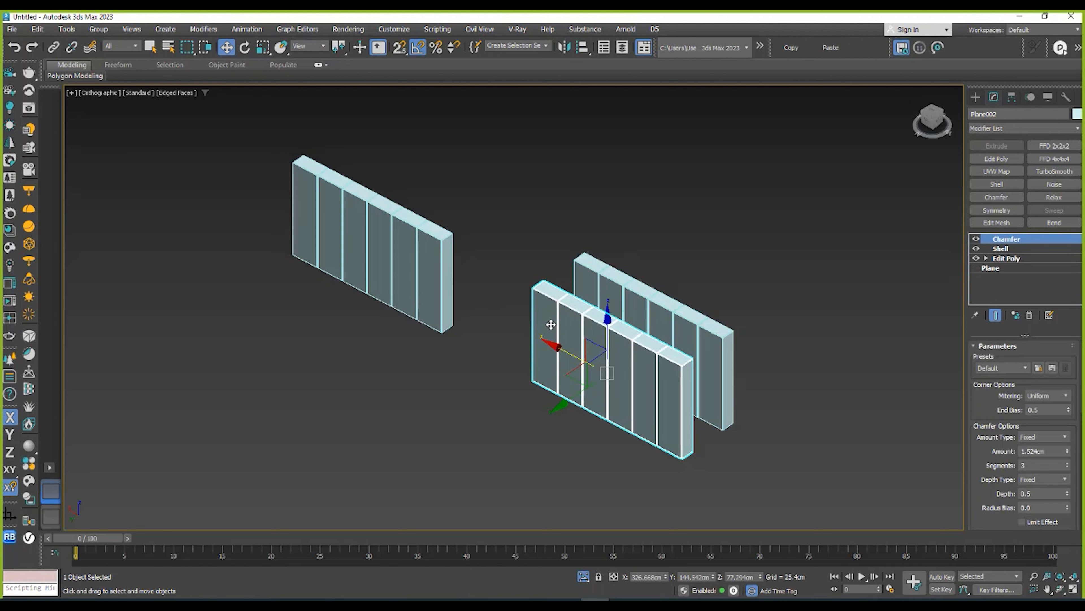
right_click(551, 325)
left_click(510, 343)
- Clone the reference panel once along the X axis, placing the new panel just beyond it
mouse_move(408, 314)
middle_mouse_down()
mouse_move(422, 354)
mouse_move(541, 467)
middle_mouse_up()
left_click(438, 342)
left_click_drag(443, 397, 284, 313, "shift")
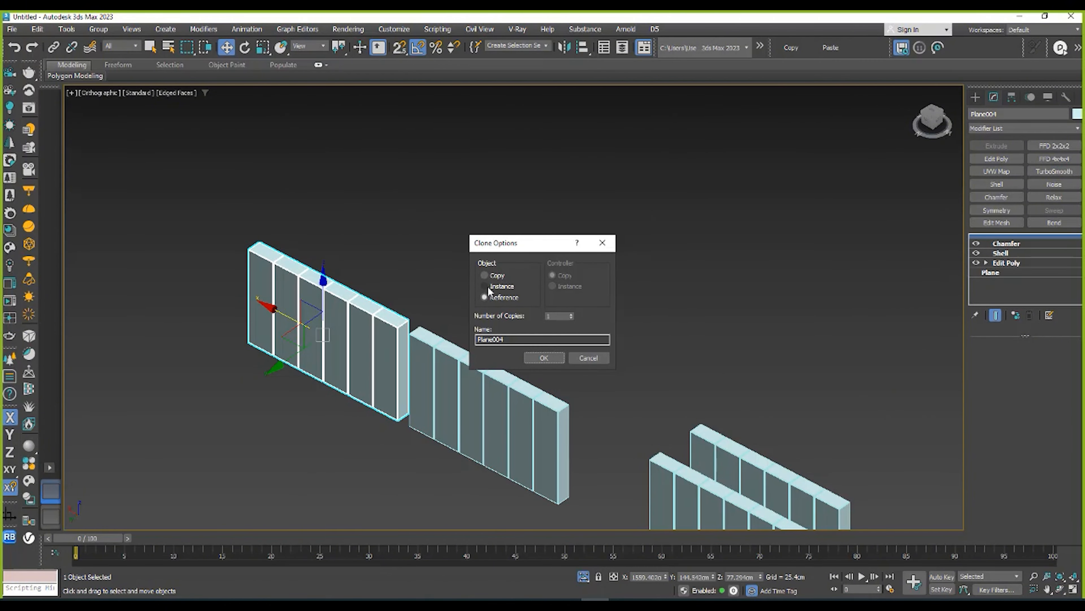
left_click(544, 358)
- Delete the two overlapping panels, the yellow box and the reference panel, keeping only the outermost clone
middle_click_drag(596, 357, 673, 369)
scroll(765, 375, "down", 4)
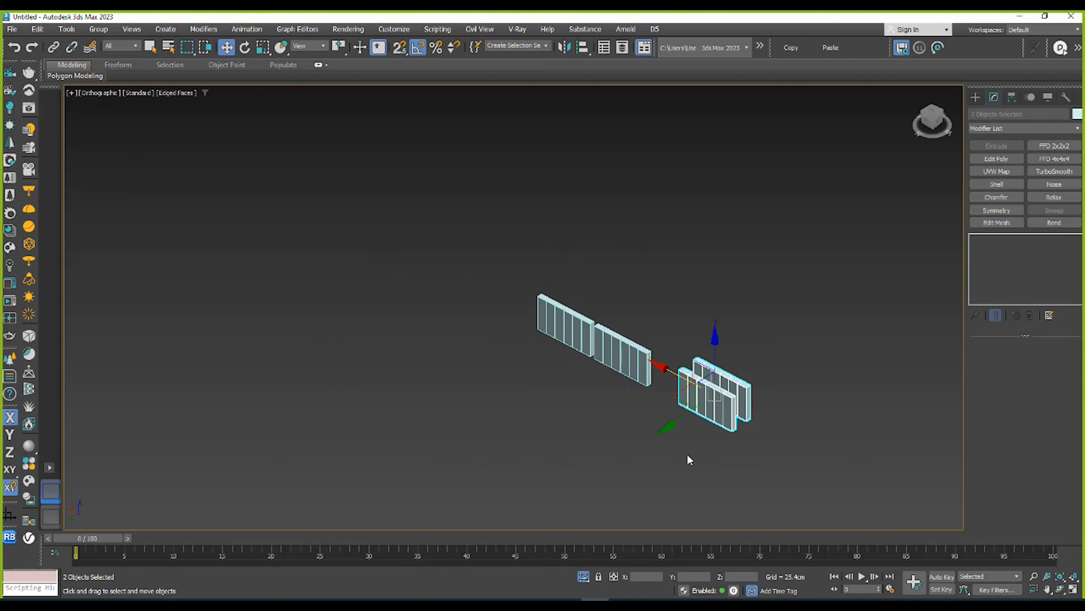
key("Delete")
scroll(593, 343, "up", 3)
left_click(630, 361)
left_click(924, 479)
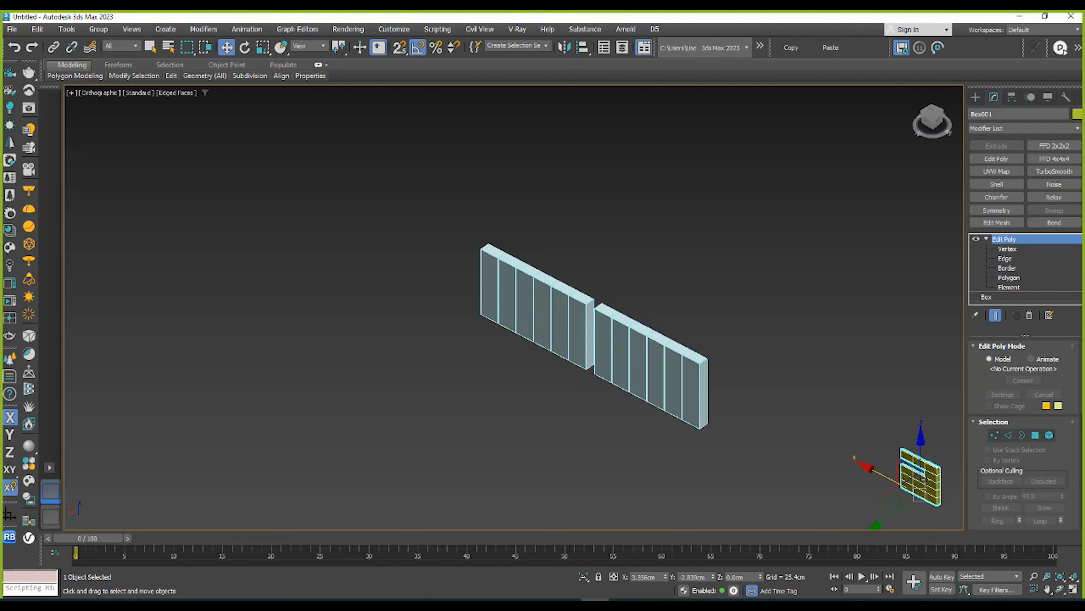
key("Delete")
left_click(684, 397)
key("Delete")
- Clone the remaining panel along the X axis as a single instance beside it
left_click(567, 344)
middle_click_drag(556, 304, 544, 312)
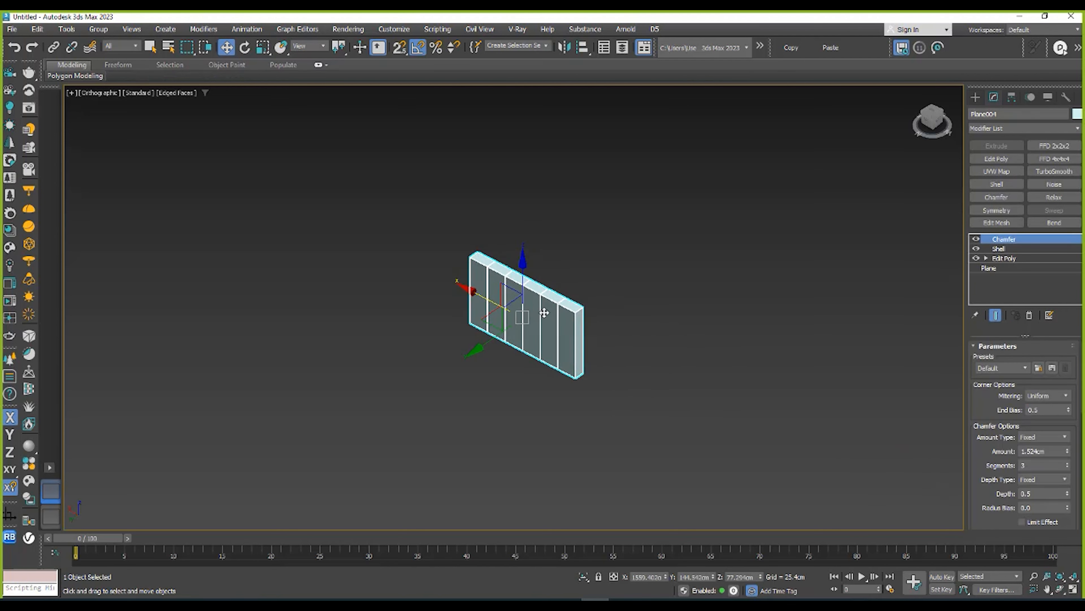
left_click_drag(484, 296, 603, 358, "shift")
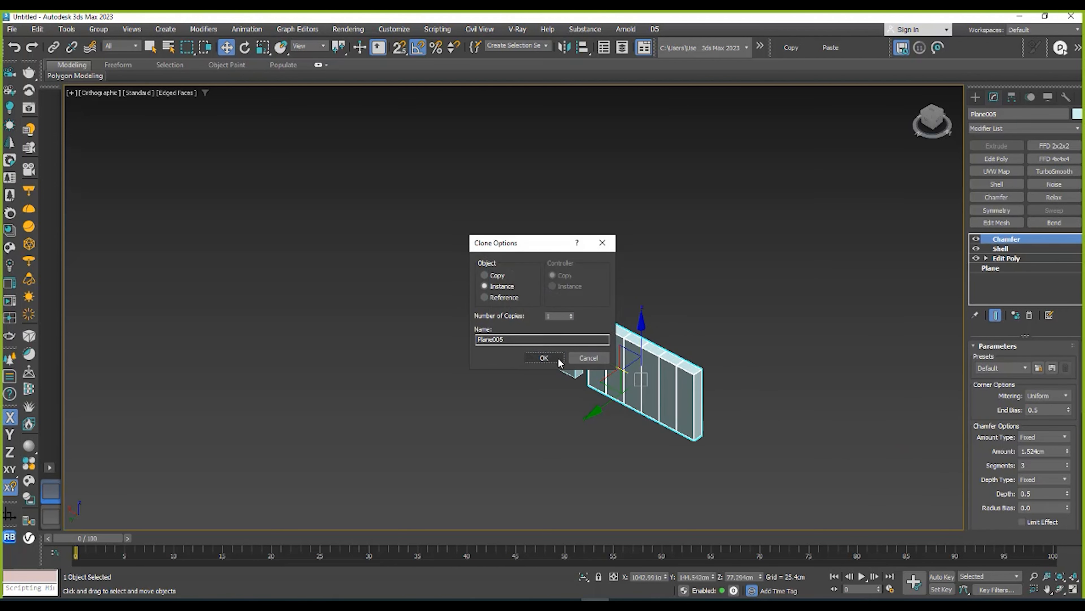
left_click(544, 357)
mouse_move(668, 365)
middle_mouse_down("alt")
mouse_move(683, 373)
mouse_move(666, 345)
middle_mouse_up("alt")
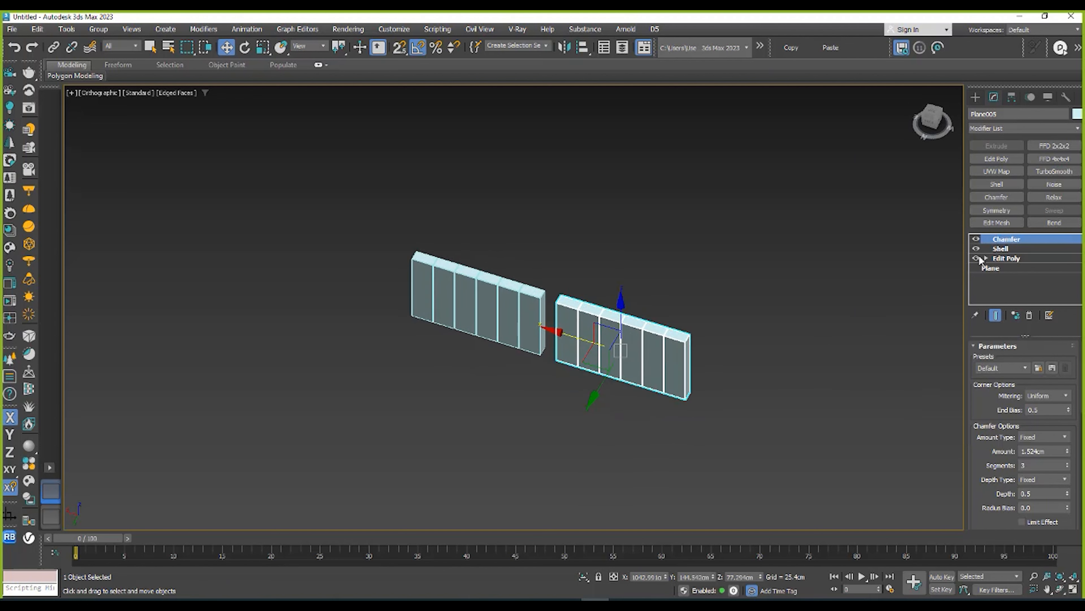
- Raise the instance panel's Chamfer amount to 9.931 cm and compare both linked panels
middle_click_drag(702, 291, 692, 261)
scroll(603, 309, "up", 4)
left_click(987, 258)
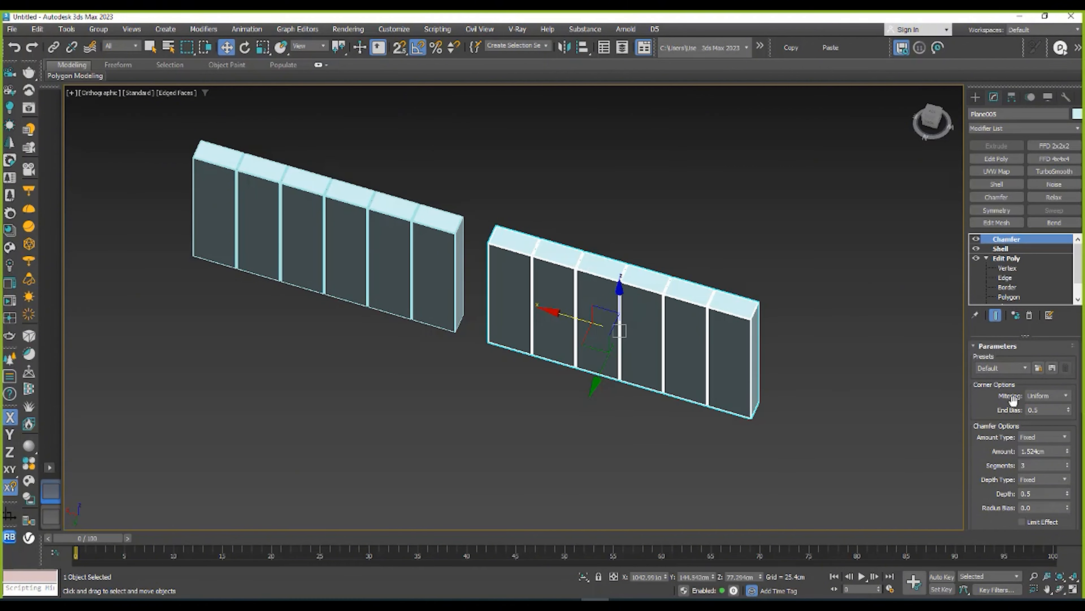
left_click_drag(989, 411, 989, 382)
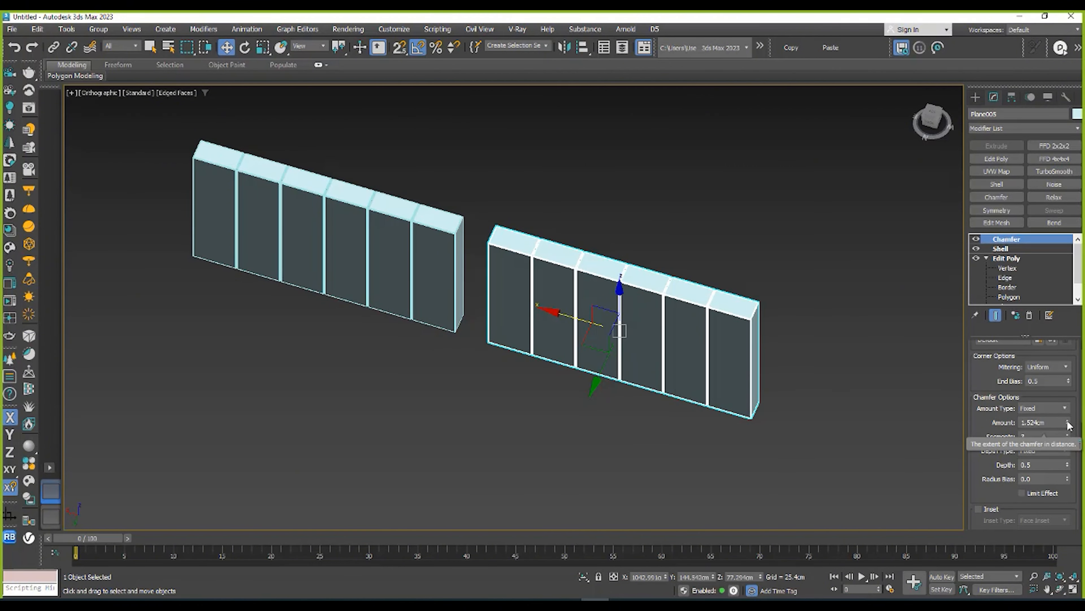
left_click_drag(1069, 425, 243, 225)
scroll(321, 240, "up", 6)
scroll(478, 230, "down", 3)
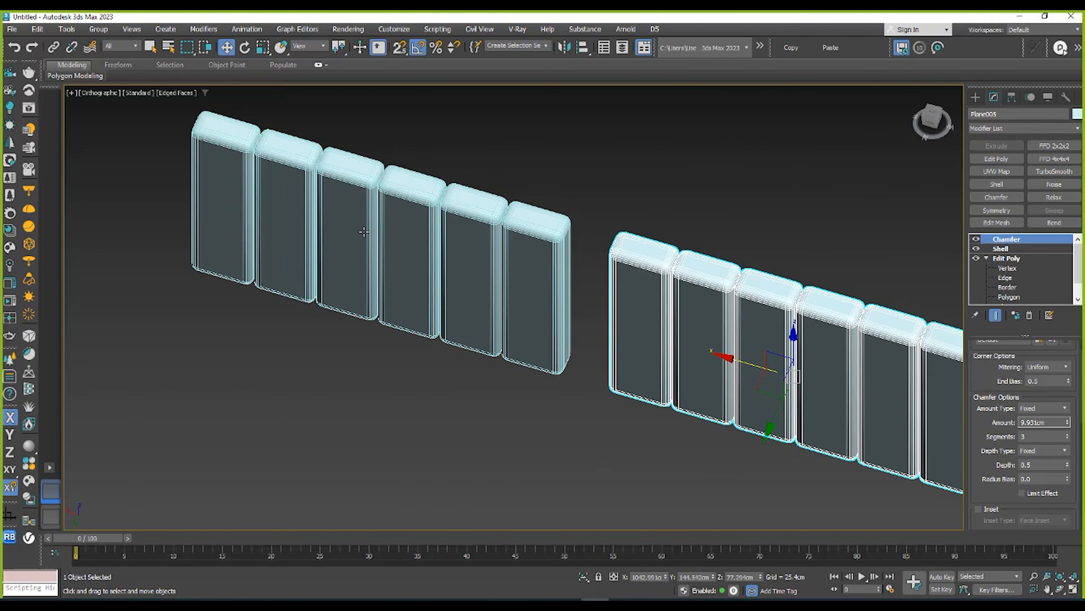
middle_click_drag(807, 420, 644, 426)
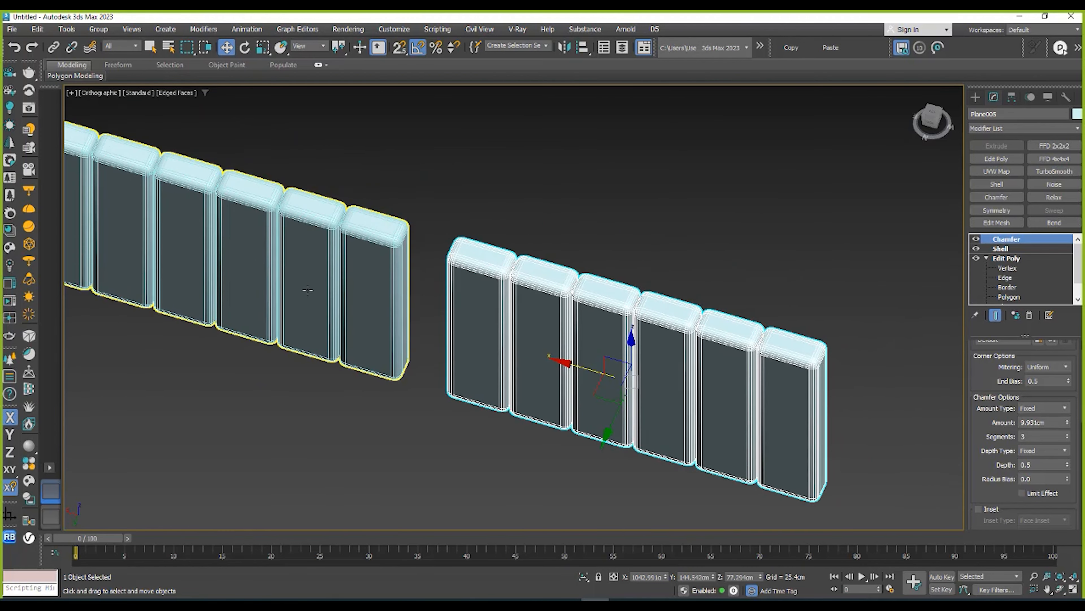
- Reselect the instance panel and reduce its Chamfer amount to 3.272 cm
left_click(342, 314)
middle_click_drag(526, 354, 516, 328)
left_click(516, 327)
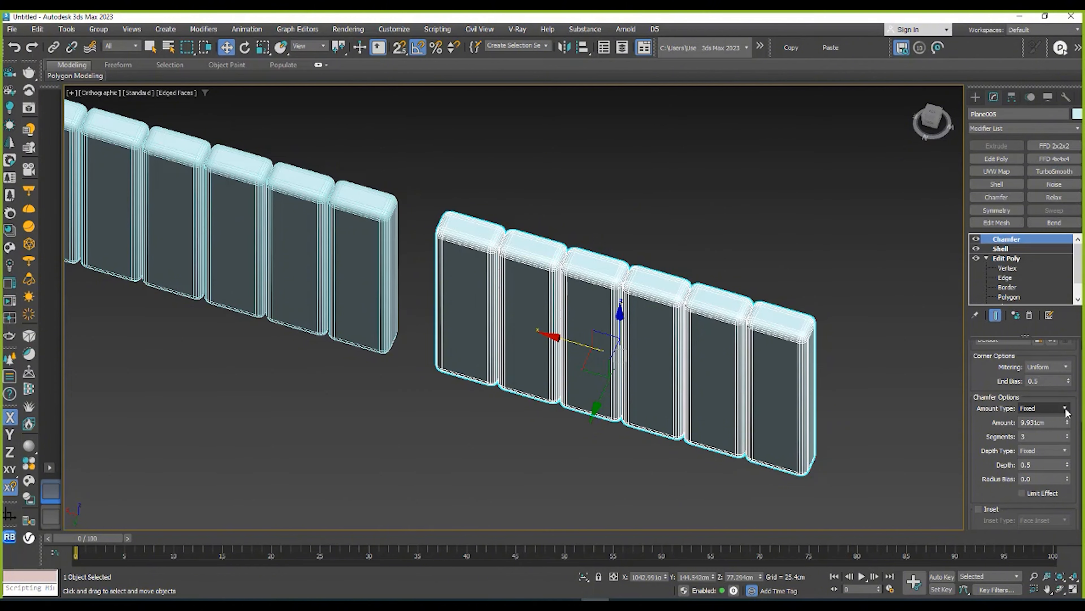
left_click_drag(1068, 424, 933, 511)
middle_click_drag(530, 376, 523, 350)
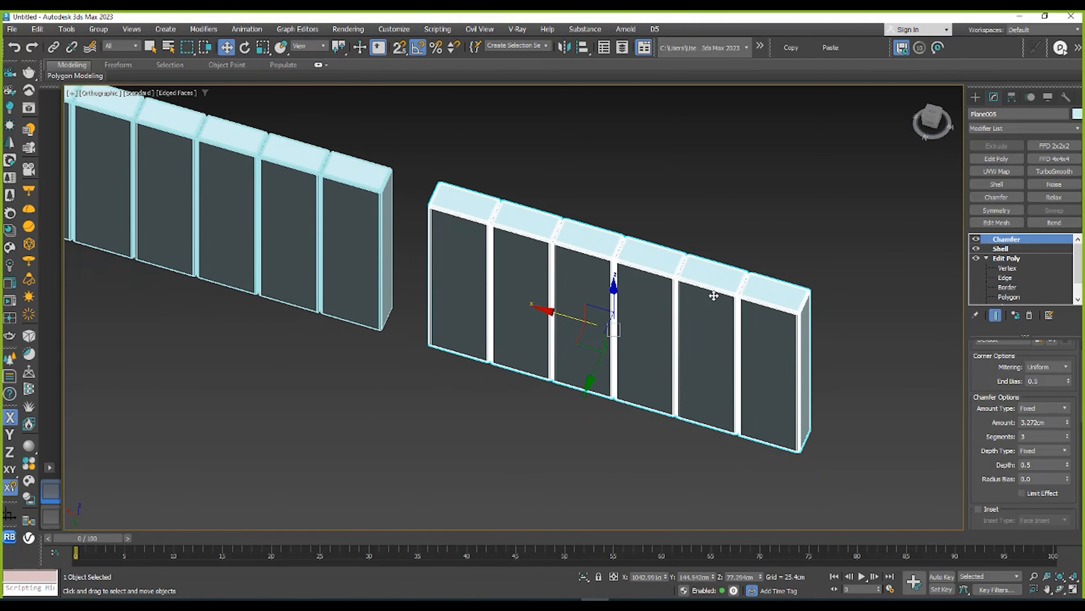
- Remove the instance panel and clone the original along the X axis as an independent copy
key("ctrl+z")
left_click_drag(131, 196, 605, 333, "shift")
left_click(545, 359)
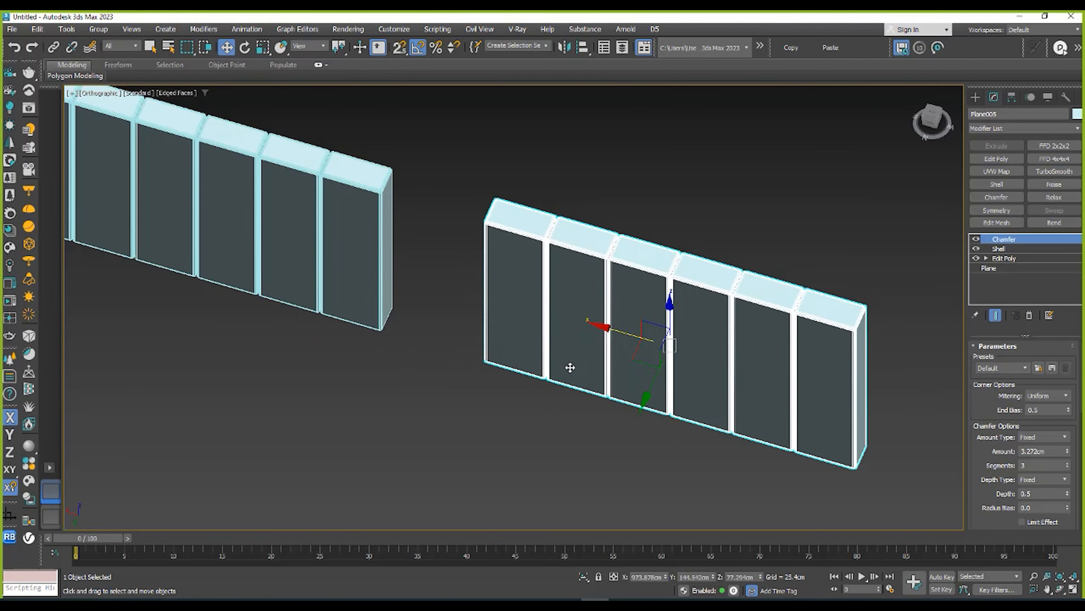
- Vary the copy's Chamfer amount, ending at 5.949 cm, and shift the copy slightly along the X axis
middle_click_drag(569, 366, 483, 348)
left_click_drag(1069, 453, 1069, 436)
middle_click_drag(220, 213, 301, 276)
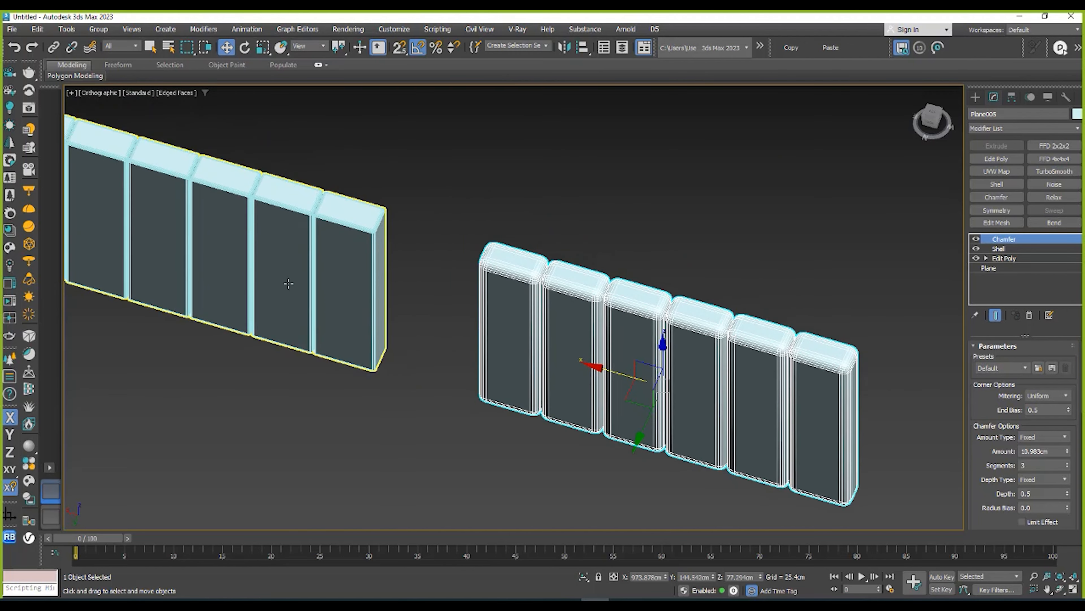
mouse_move(379, 314)
middle_mouse_down()
mouse_move(362, 280)
mouse_move(379, 299)
middle_mouse_up()
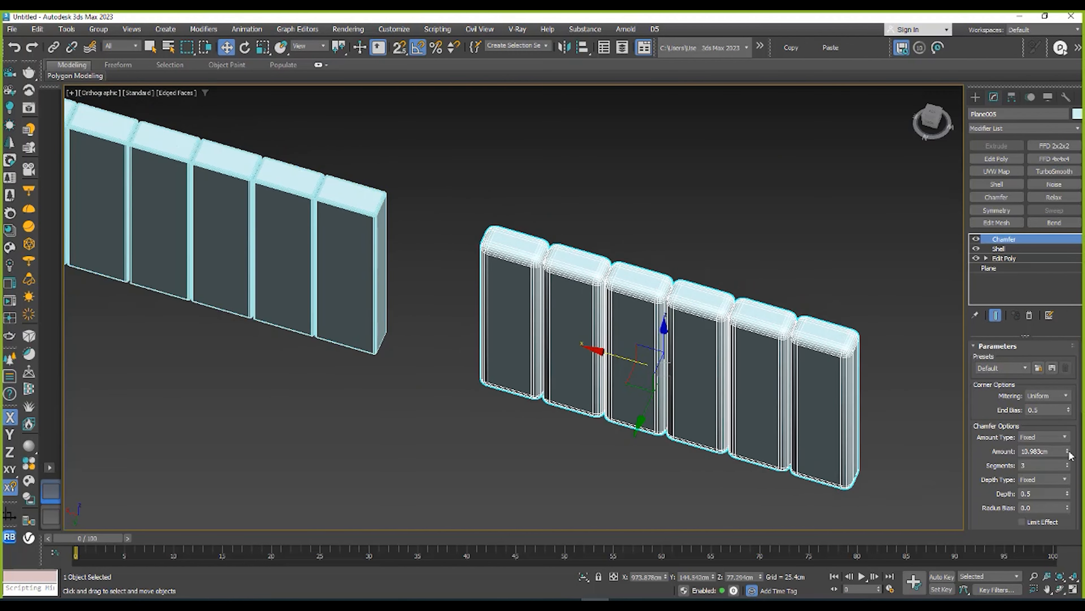
mouse_move(1069, 454)
left_mouse_down()
mouse_move(1064, 428)
mouse_move(1056, 487)
mouse_move(923, 242)
mouse_move(981, 540)
mouse_move(914, 358)
mouse_move(935, 405)
mouse_move(907, 404)
mouse_move(916, 436)
mouse_move(916, 369)
mouse_move(918, 440)
mouse_move(950, 536)
mouse_move(945, 513)
mouse_move(946, 521)
left_mouse_up()
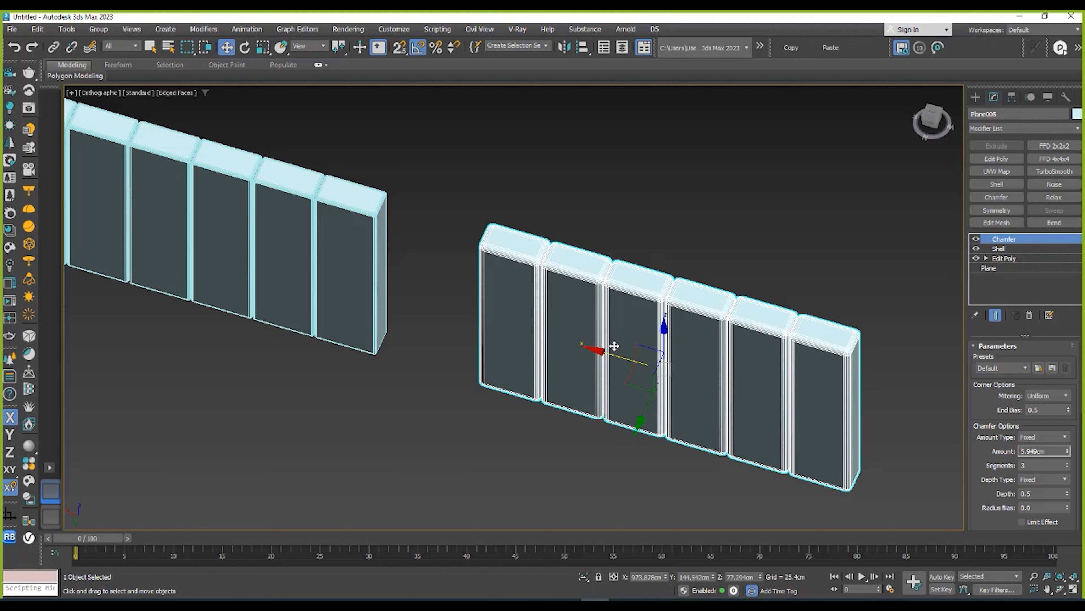
scroll(605, 354, "down", 2)
left_click_drag(605, 354, 595, 351)
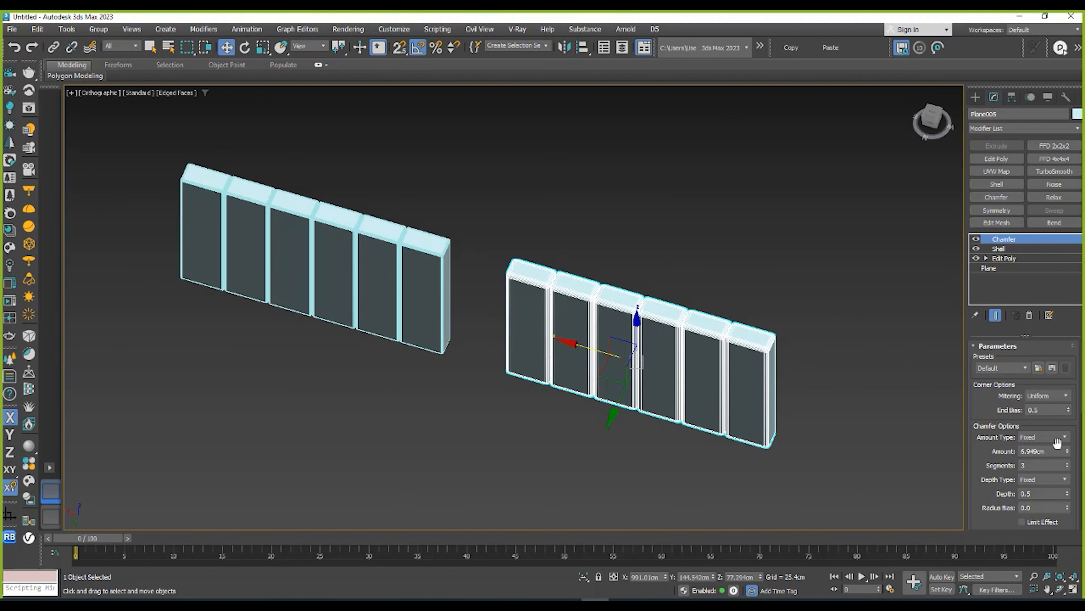
- Delete the copied panel and clone the original along the X axis as an instance
key("Delete")
left_click(294, 261)
mouse_move(294, 261)
left_mouse_down("shift")
mouse_move(553, 344)
mouse_move(635, 291)
left_mouse_up("shift")
left_click(543, 357)
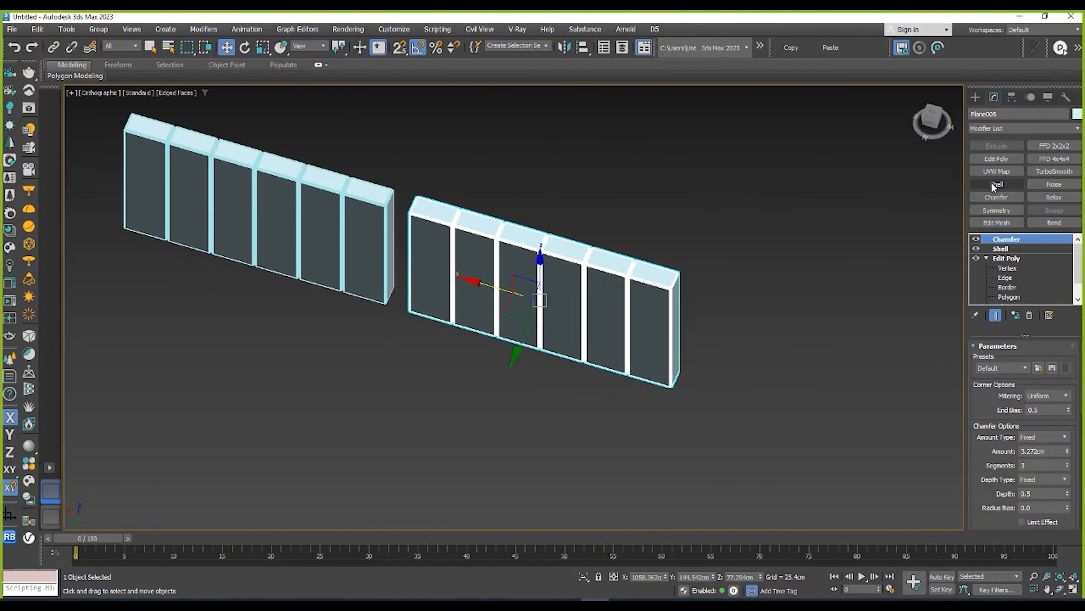
- Add an Edit Poly modifier to the instance and move its outer end vertices inward along the X axis
left_click(997, 159)
left_click(1008, 250)
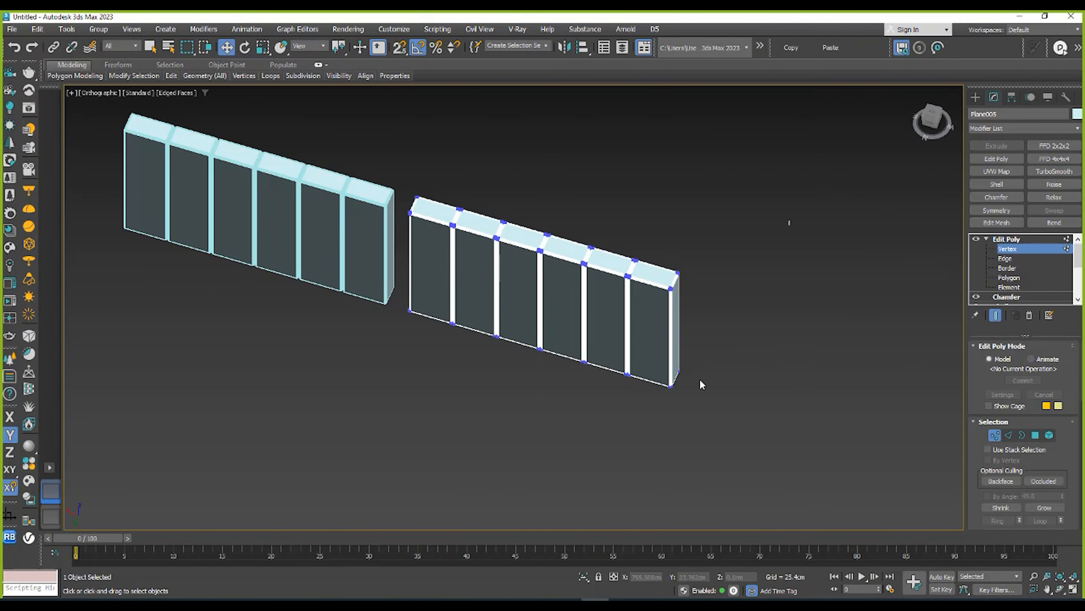
left_click_drag(622, 313, 590, 309)
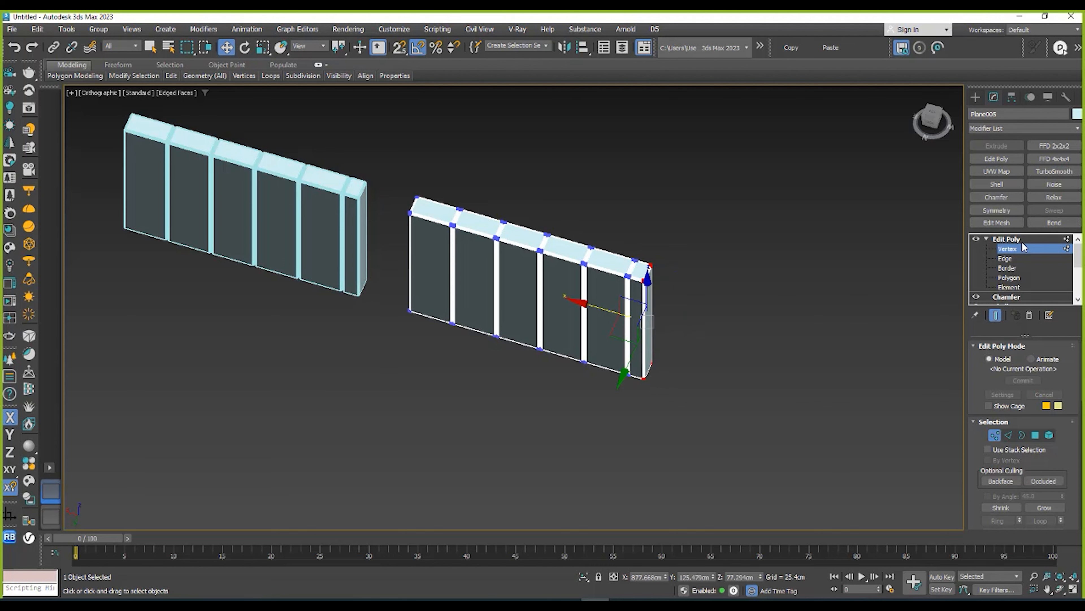
left_click(1022, 246)
- Clone the instance panel once along the X axis as an independent copy beyond it
middle_click_drag(557, 290, 571, 315)
left_click_drag(519, 315, 804, 396, "shift")
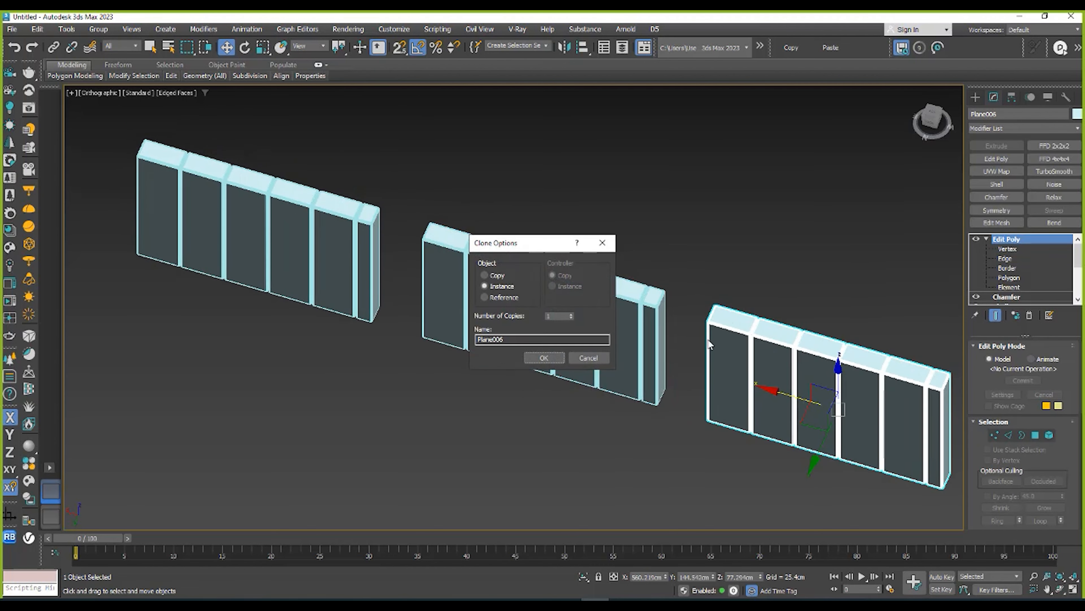
left_click(548, 361)
scroll(748, 342, "up", 2)
middle_click_drag(748, 342, 646, 293)
- Move the end vertices of the new copy along the X axis at Vertex level to compare it with the other panels
left_click(986, 239)
left_click(1004, 248)
middle_click_drag(789, 242, 607, 183)
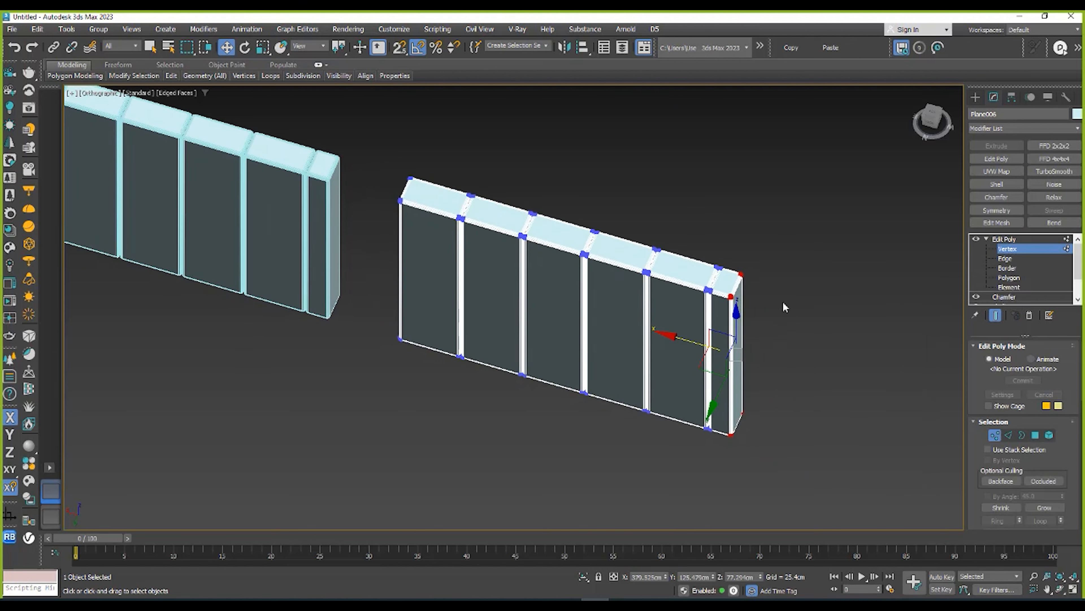
mouse_move(703, 344)
left_mouse_down()
mouse_move(782, 376)
mouse_move(831, 443)
mouse_move(911, 281)
left_mouse_up()
- Delete the copy and the instance panel, keeping only the original panel
left_click(993, 248)
key("Delete")
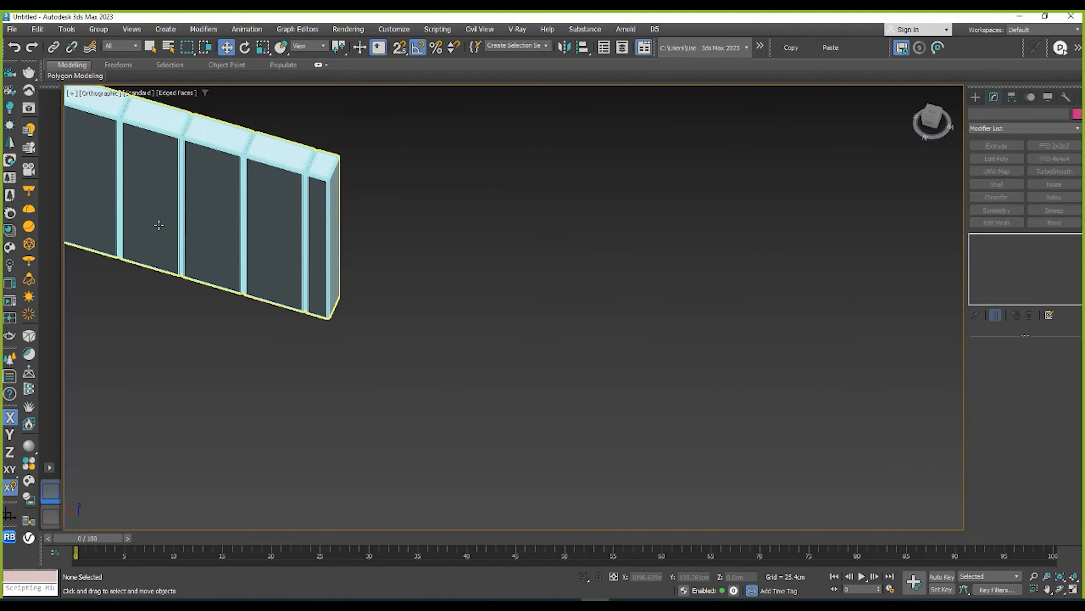
scroll(639, 332, "down", 5)
mouse_move(638, 332)
middle_mouse_down()
mouse_move(243, 231)
mouse_move(341, 277)
middle_mouse_up()
scroll(178, 222, "up", 3)
- Clone the original panel along the Y axis as a long row of independent copies
left_click(268, 263)
middle_click_drag(268, 263, 268, 296, "alt")
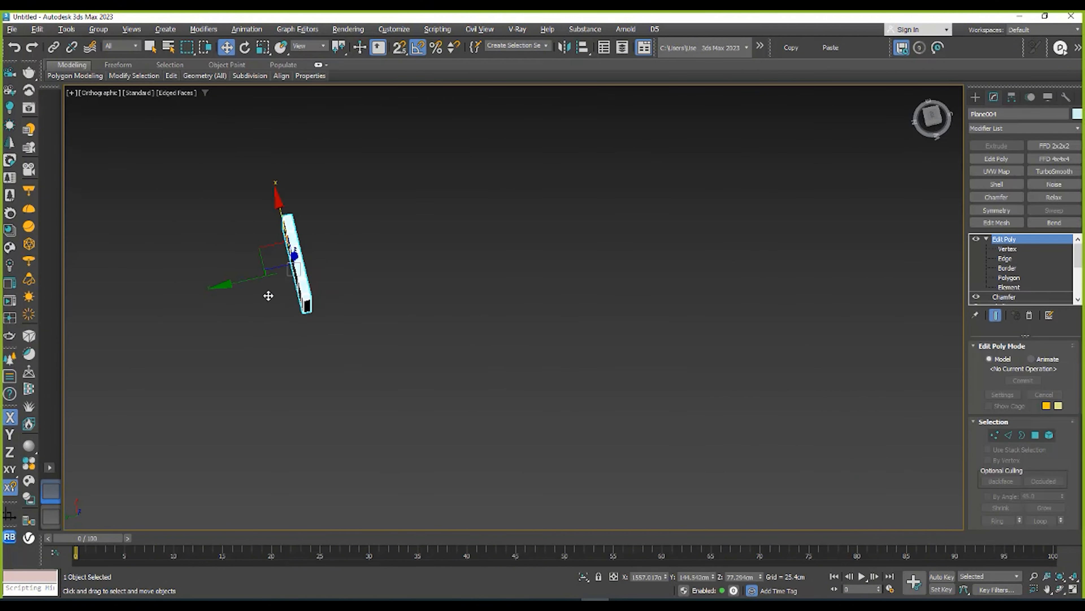
left_click_drag(240, 279, 295, 266, "shift")
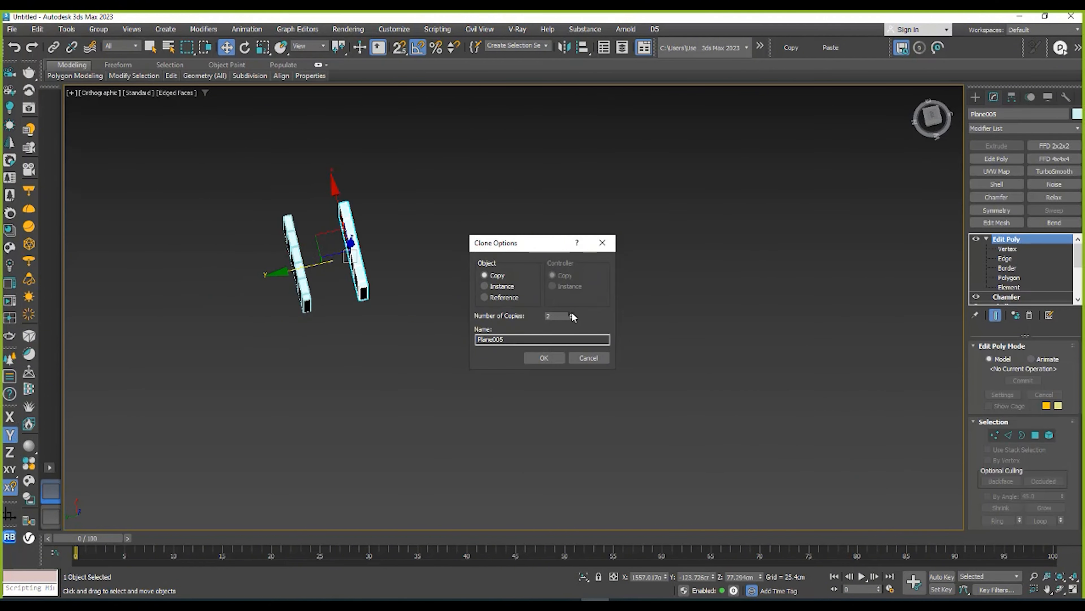
left_click_drag(571, 311, 573, 269)
left_click(544, 358)
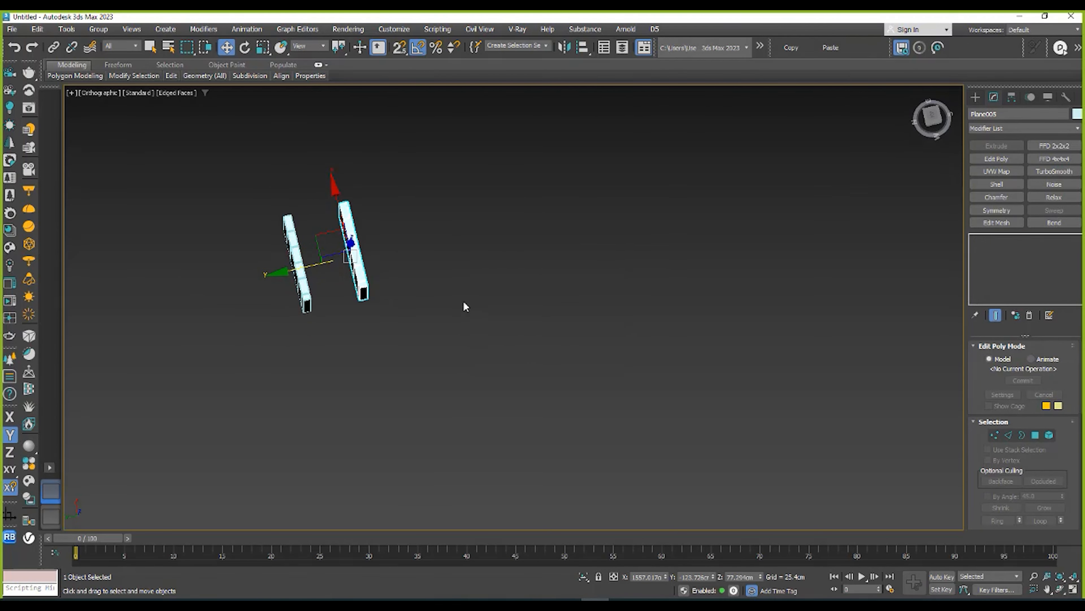
scroll(392, 288, "down", 6)
scroll(439, 243, "up", 6)
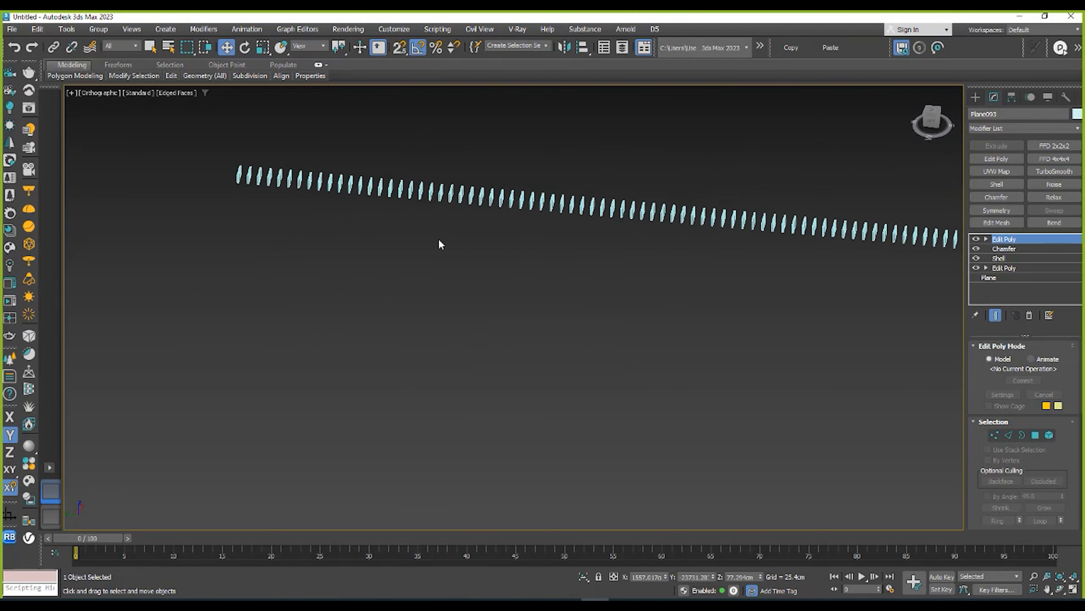
- Stretch one mid-row copy by moving its end polygon along the X axis, and compare it with the rest of the row
left_click(616, 231)
double_click(999, 240)
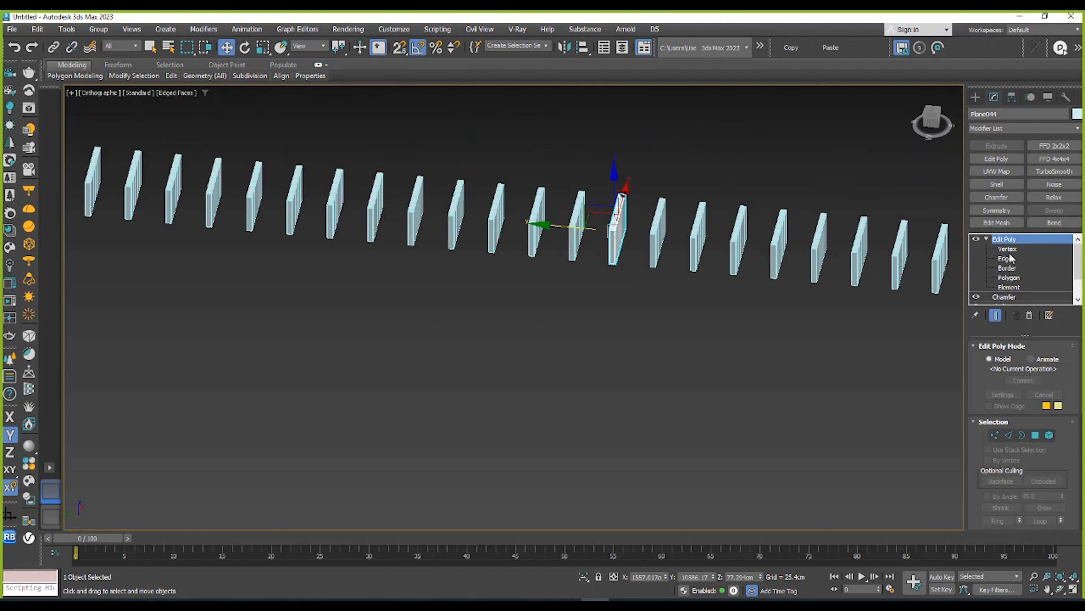
left_click(1008, 278)
scroll(635, 266, "up", 2)
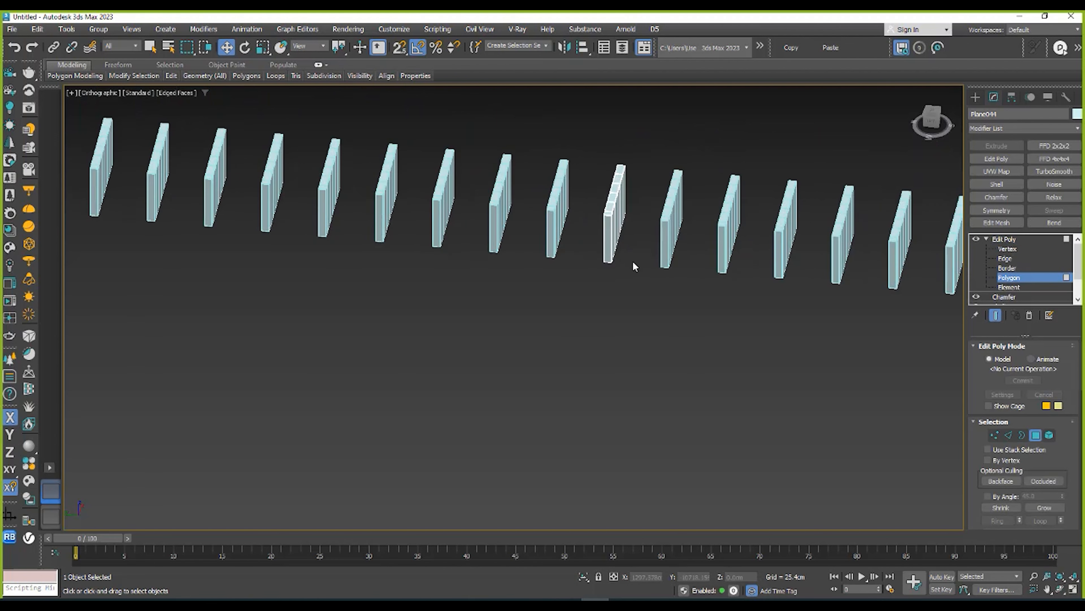
middle_click_drag(608, 241, 638, 234, "alt")
left_click_drag(639, 226, 588, 252)
key("ctrl+z")
left_click_drag(636, 226, 580, 256)
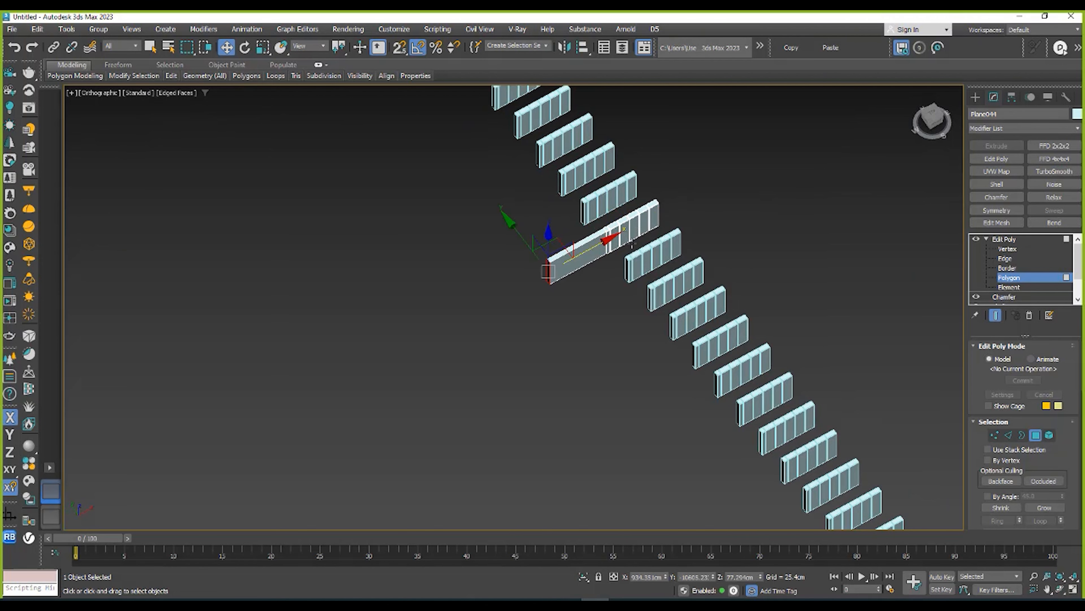
right_click(581, 256)
middle_click_drag(607, 231, 633, 241, "alt")
scroll(513, 239, "down", 5)
middle_click_drag(515, 244, 582, 241, "alt")
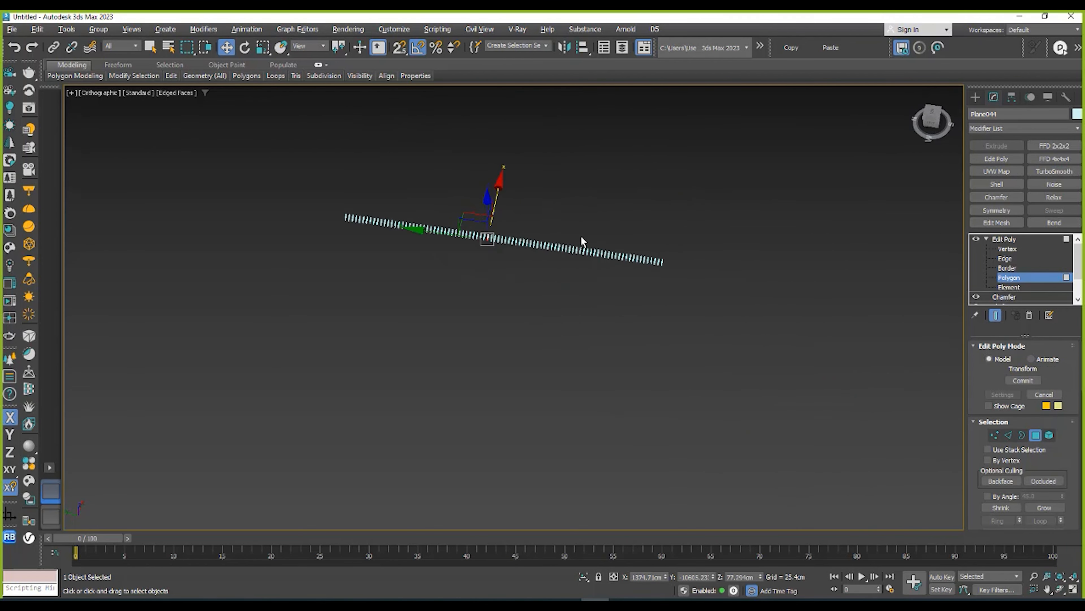
scroll(363, 346, "up", 2)
left_click(549, 217)
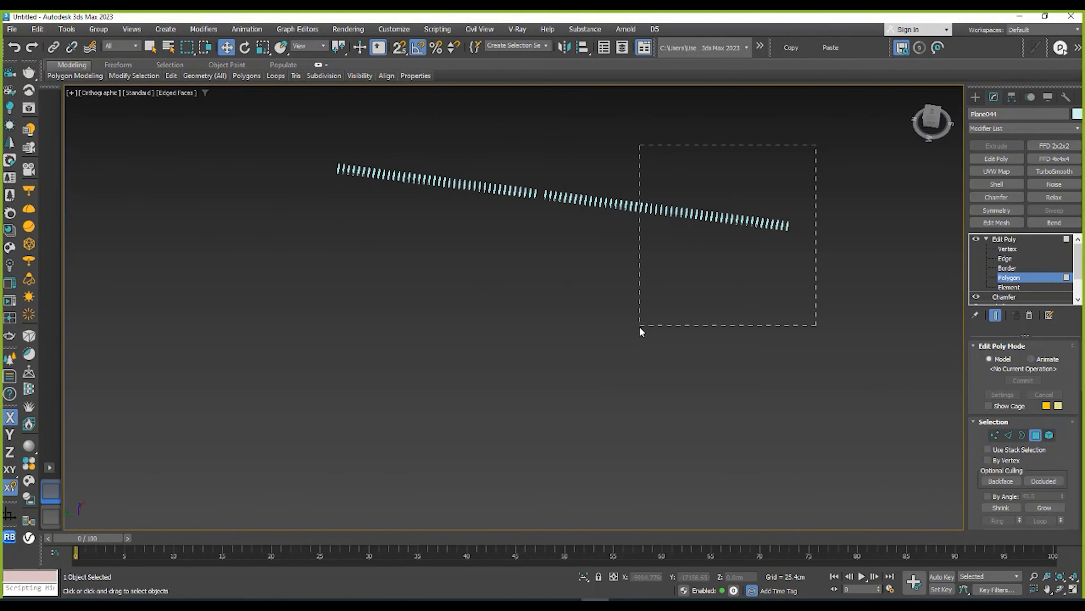
- Leave Polygon level and delete the whole row of copies, keeping only the original panel
left_click(996, 240)
left_click_drag(814, 161, 464, 349)
key("Delete")
scroll(459, 183, "up", 3)
left_click_drag(487, 152, 325, 265)
key("Delete")
middle_click_drag(344, 271, 428, 358)
left_click_drag(324, 317, 323, 316)
key("Delete")
scroll(316, 256, "up", 3)
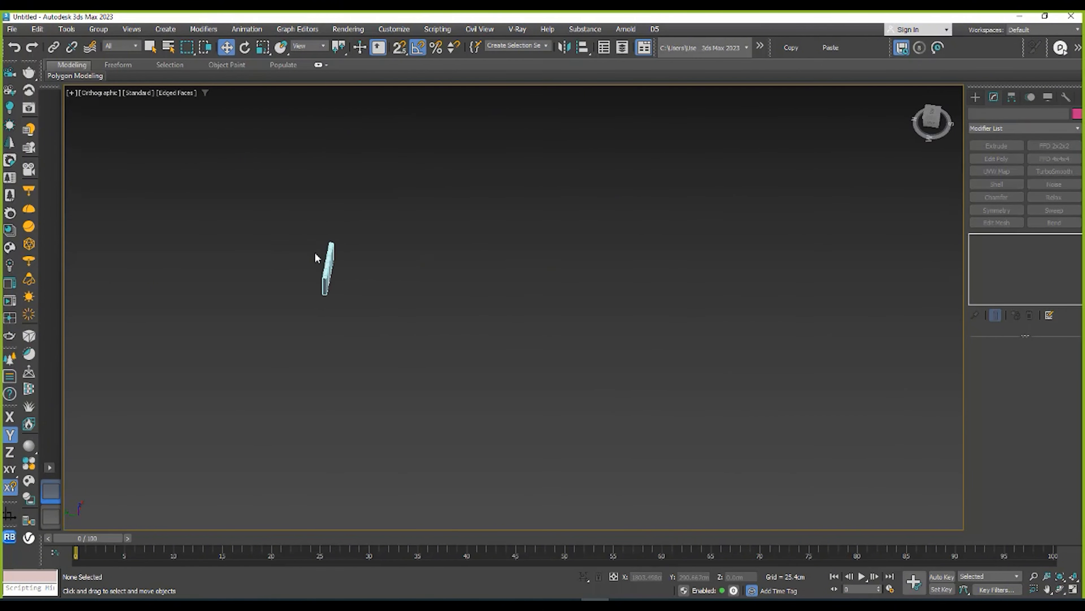
- Clone the remaining panel along the Y axis as a long row of instances
left_click(329, 264)
middle_click_drag(328, 265, 238, 192, "alt")
scroll(293, 260, "up", 3)
left_click_drag(237, 195, 293, 228, "shift")
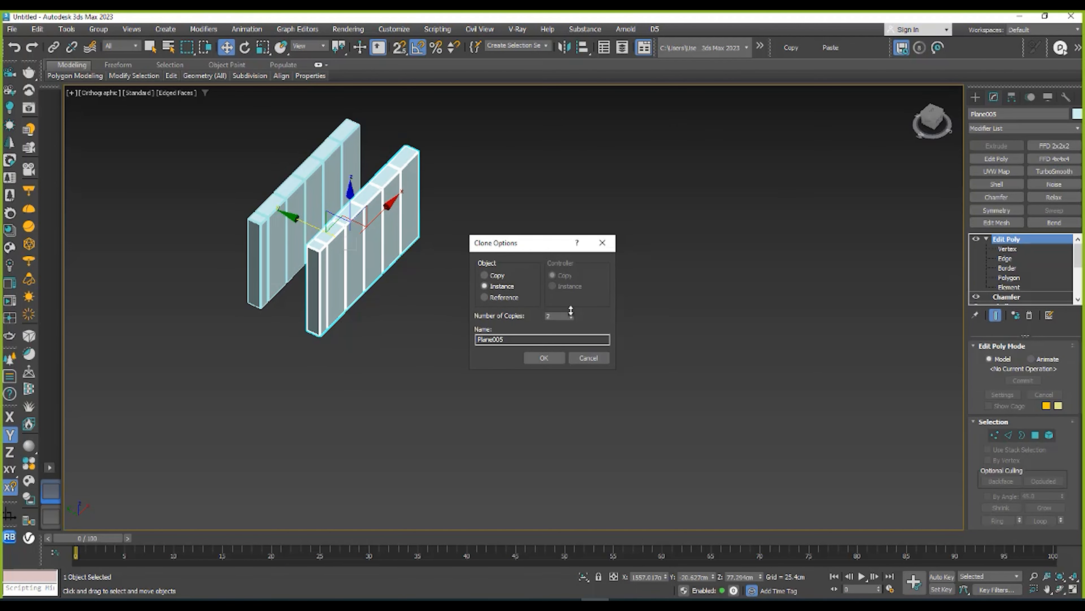
left_click(542, 356)
scroll(427, 265, "up", 5)
- Stretch the instanced panels by moving one panel's end vertices far out along the X axis at Vertex level
left_click(427, 273)
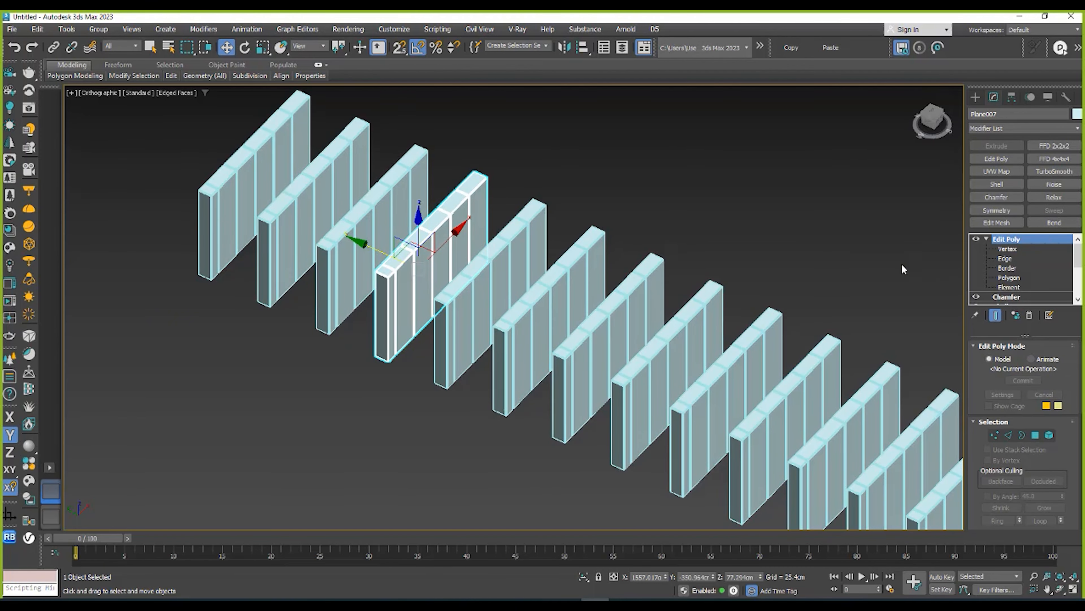
left_click(996, 251)
middle_click_drag(429, 282, 399, 274)
scroll(399, 274, "down", 3)
left_click_drag(399, 274, 379, 189)
scroll(325, 325, "down", 6)
middle_click_drag(347, 305, 379, 190)
left_click_drag(379, 190, 131, 464)
middle_click_drag(243, 352, 363, 216)
scroll(363, 216, "down", 5)
scroll(311, 239, "up", 6)
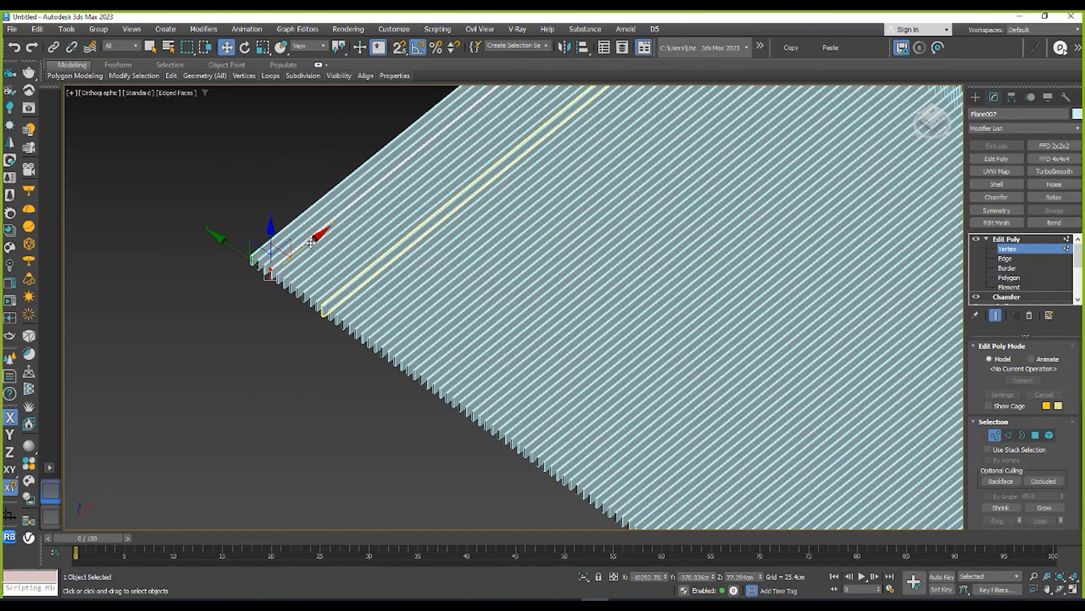
- Move the selected end vertices of one slat along X to line up with the neighbouring slats, and leave Vertex level
left_click_drag(312, 242, 167, 368)
scroll(141, 377, "up", 4)
middle_click_drag(142, 371, 276, 302)
scroll(276, 302, "up", 4)
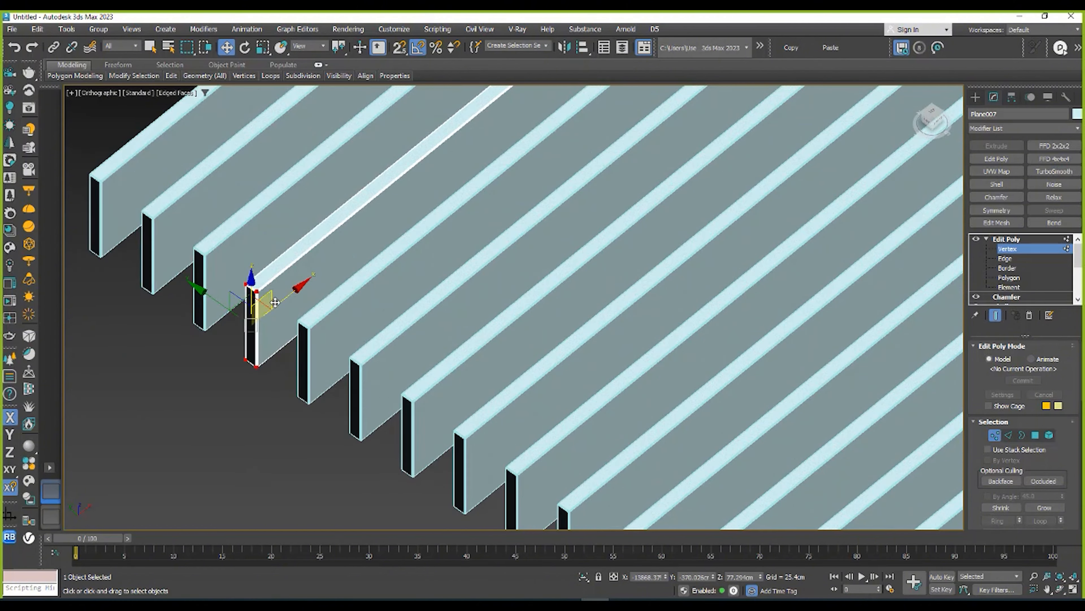
scroll(276, 302, "down", 10)
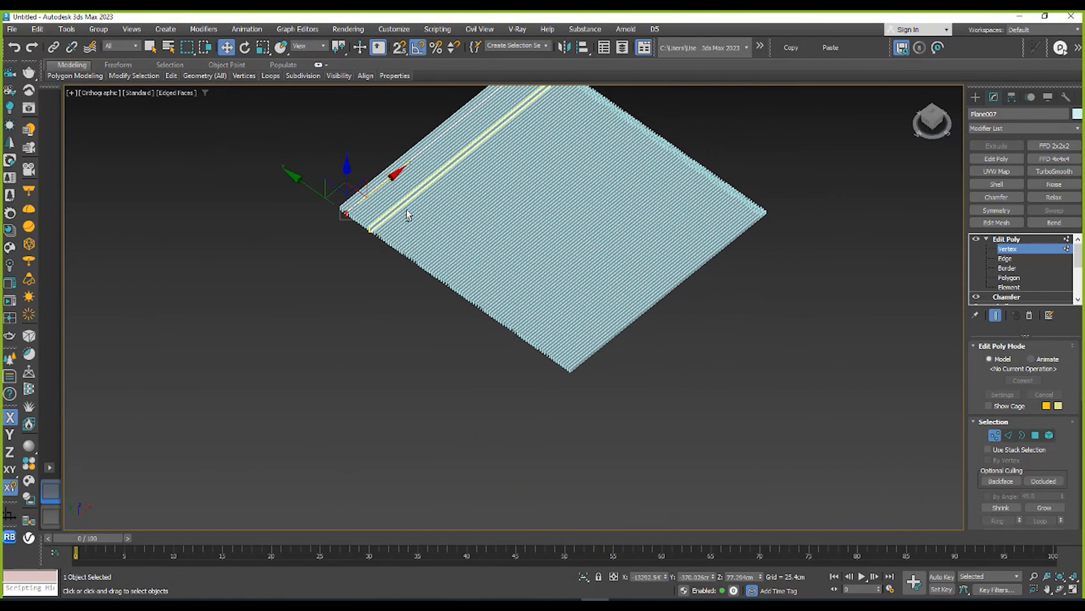
middle_click_drag(407, 211, 668, 220, "alt")
scroll(663, 192, "up", 2)
left_click(1008, 238)
- Select all the slats of the panel and delete them to empty the scene
scroll(709, 244, "down", 4)
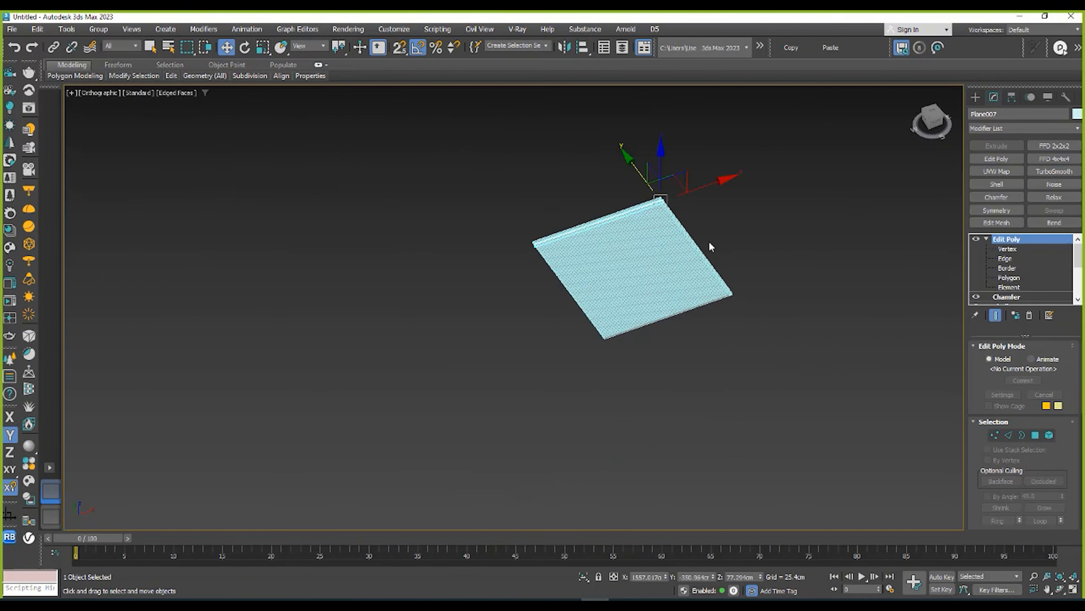
left_click_drag(580, 345, 504, 393)
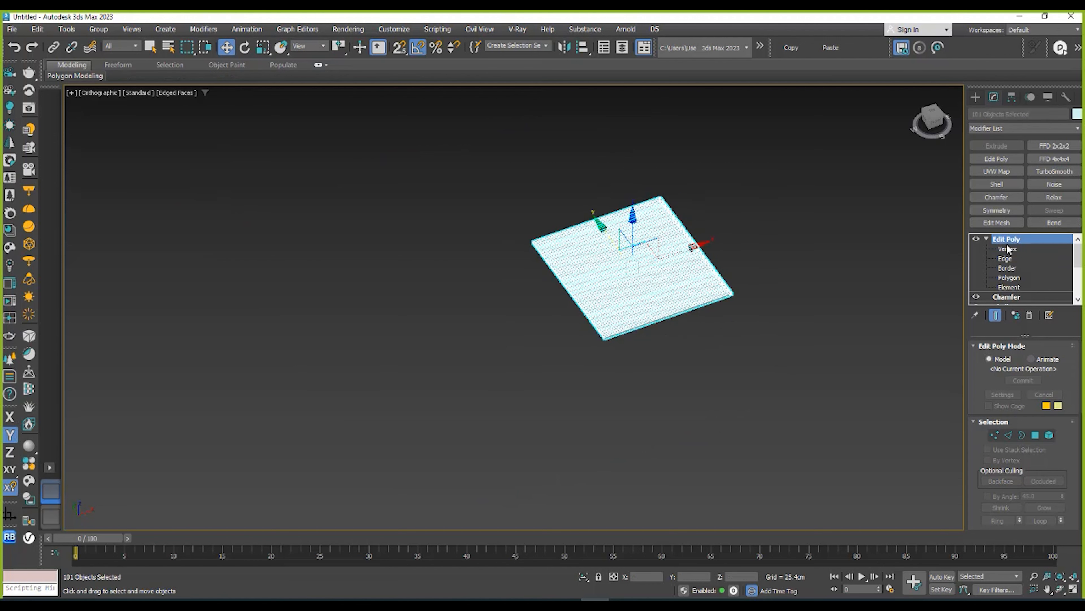
left_click(1032, 245)
left_click(1031, 241)
scroll(659, 284, "up", 3)
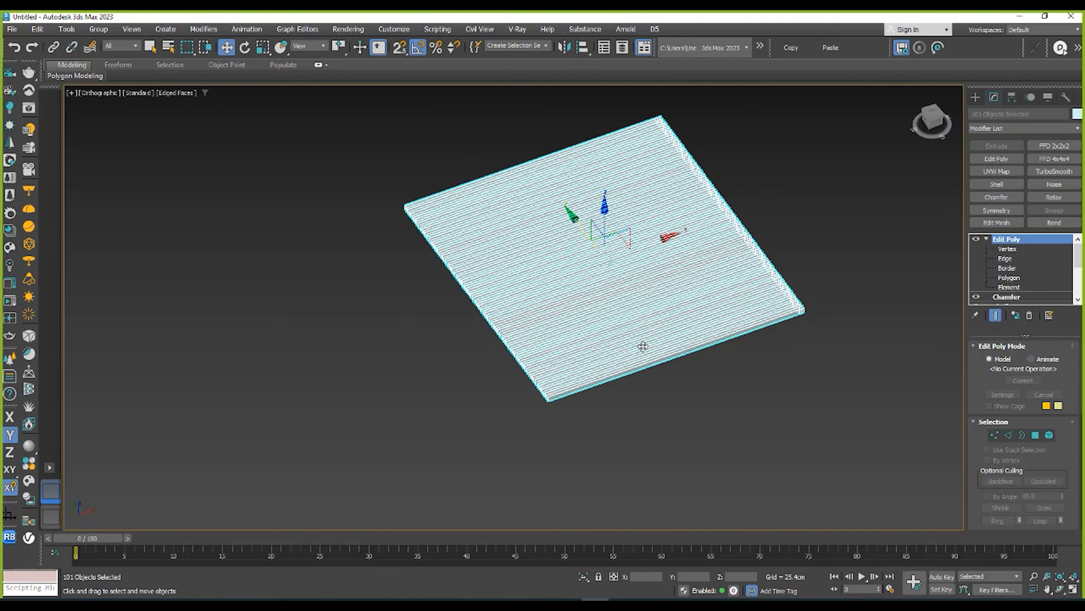
key("Delete")
right_click(672, 209)
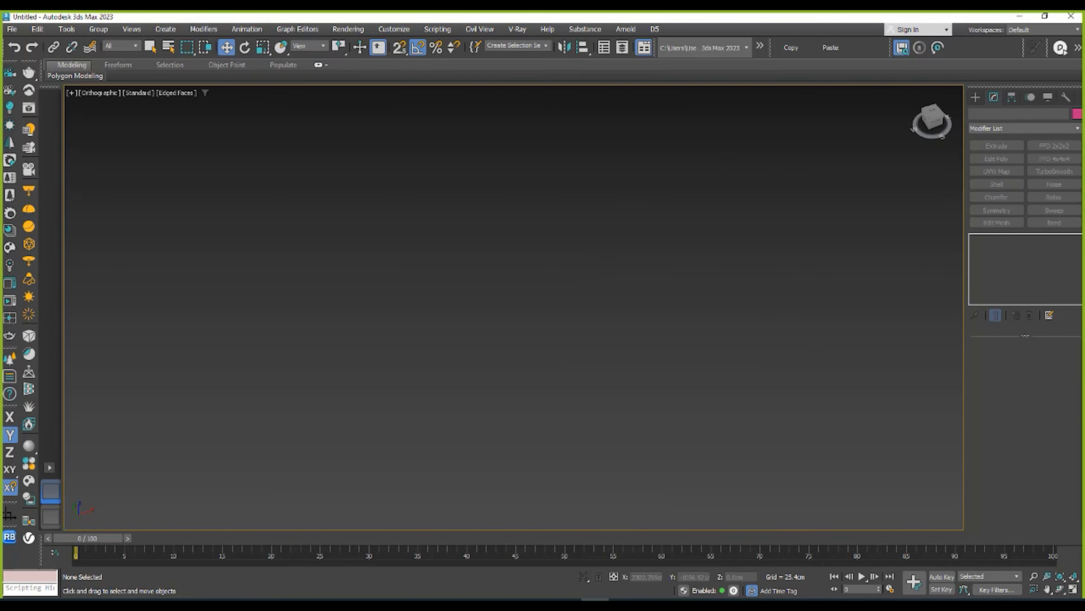
- Check the 3D Max Basic lecture topics in the course outline PDF
left_click_drag(1084, 161, 481, 101)
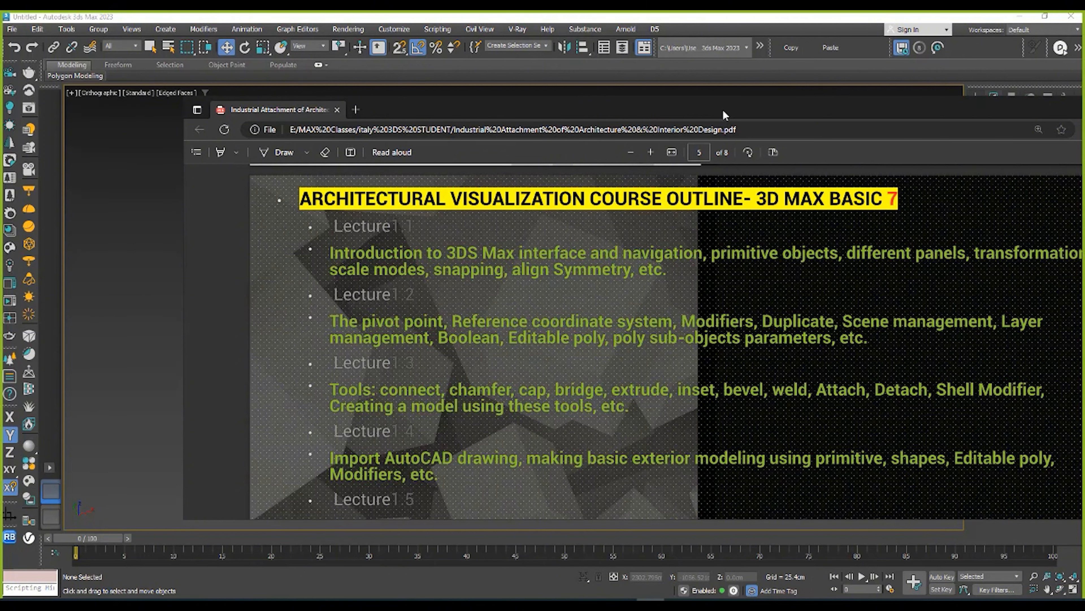
left_click_drag(724, 115, 1084, 115)
- Unhide all objects and set the viewport to the Top view
right_click(757, 274)
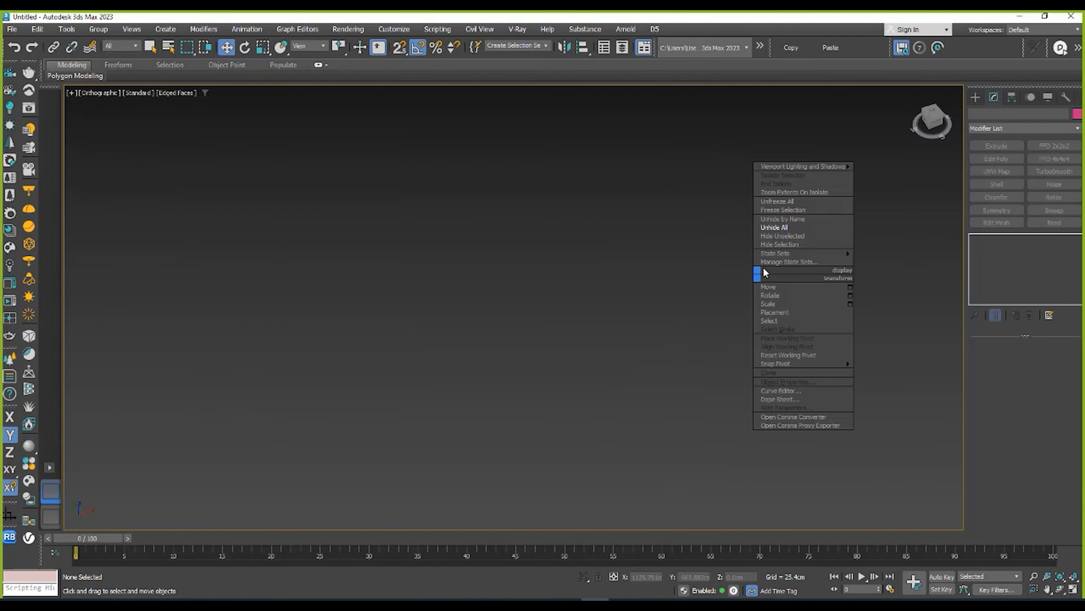
left_click(791, 228)
key("t")
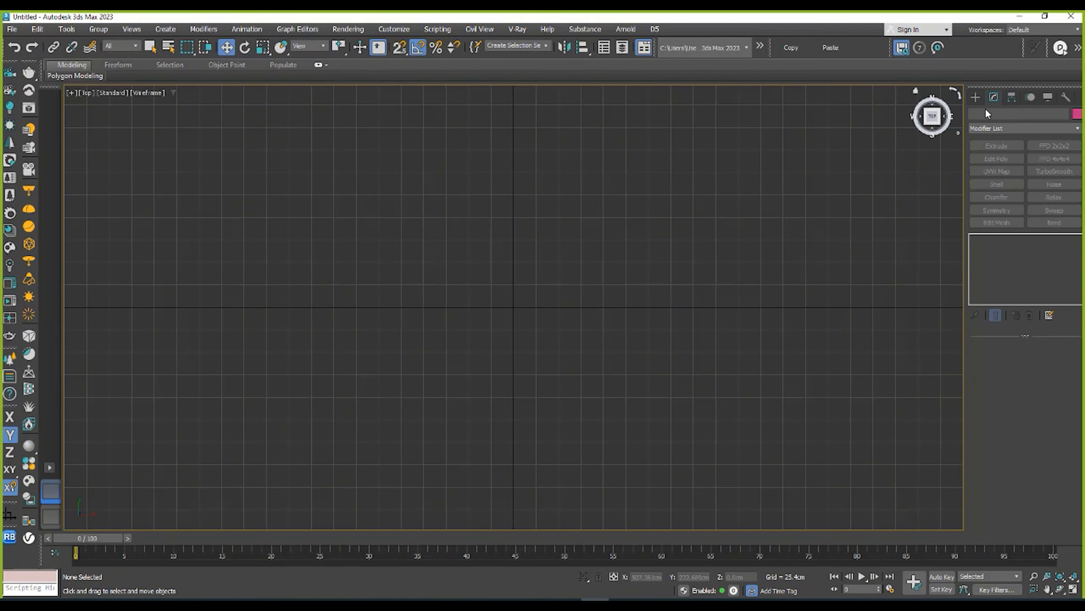
- Create a standard primitive box about 135 cm long, 174 cm wide and 213 cm high near the grid origin
left_click(975, 98)
left_click(996, 172)
left_click_drag(466, 273, 622, 393)
middle_click_drag(601, 327, 574, 274, "alt")
key("F3")
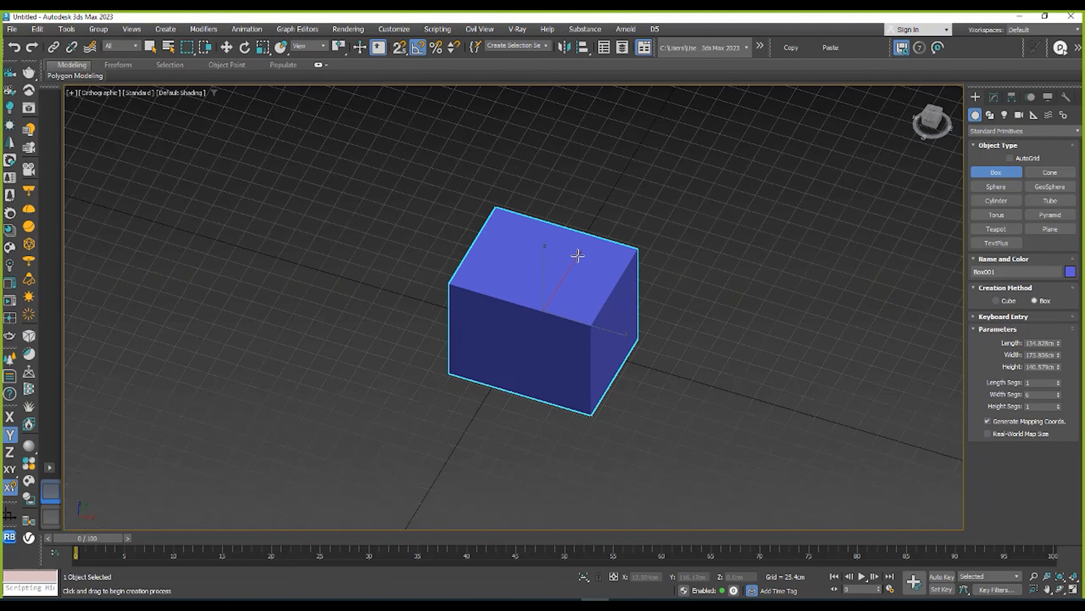
key("F3")
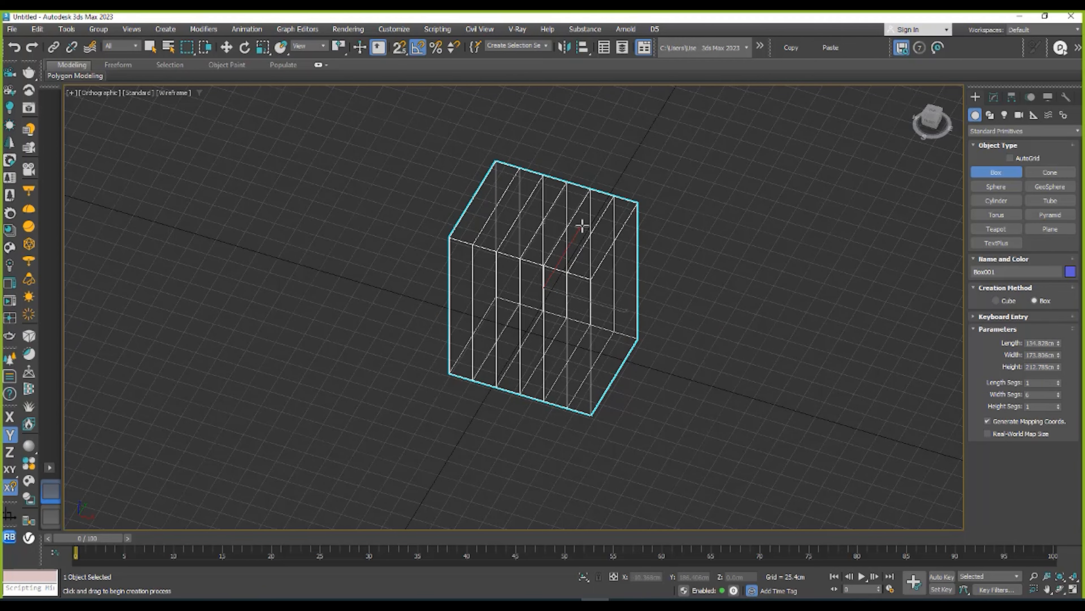
middle_click_drag(582, 225, 551, 250)
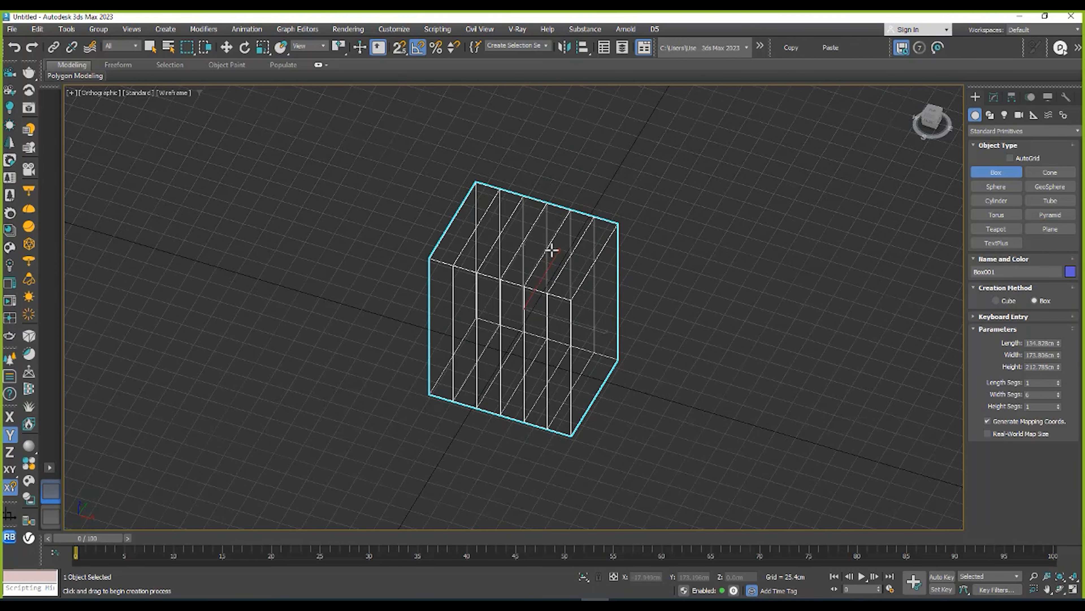
- Show the box in a shaded perspective view and activate the Move tool
key("F3")
key("p")
scroll(556, 218, "up", 2)
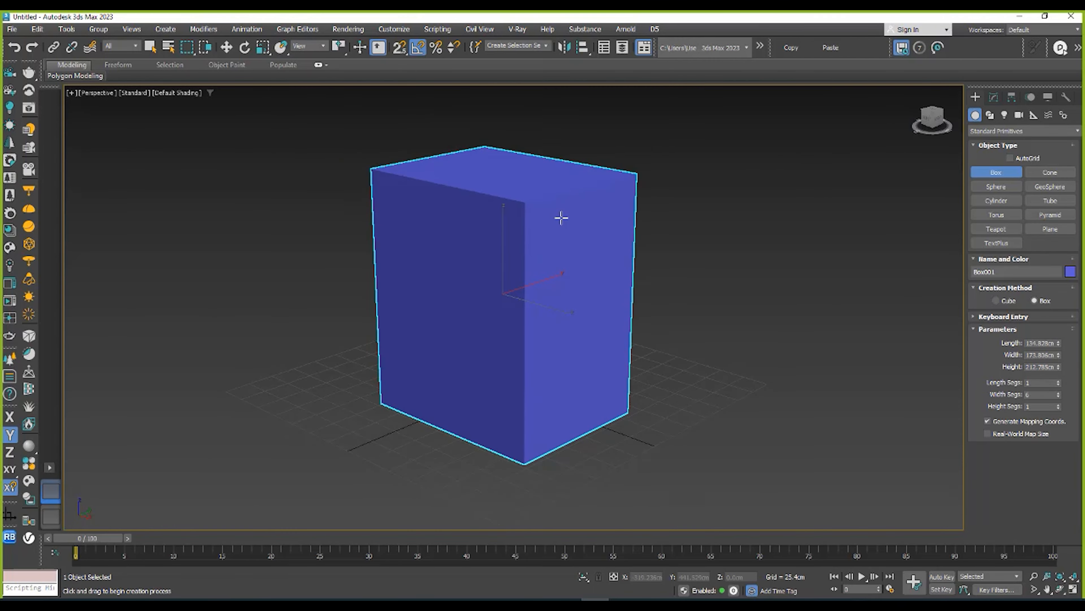
scroll(562, 218, "up", 2)
middle_click_drag(562, 218, 523, 269, "alt")
key("w")
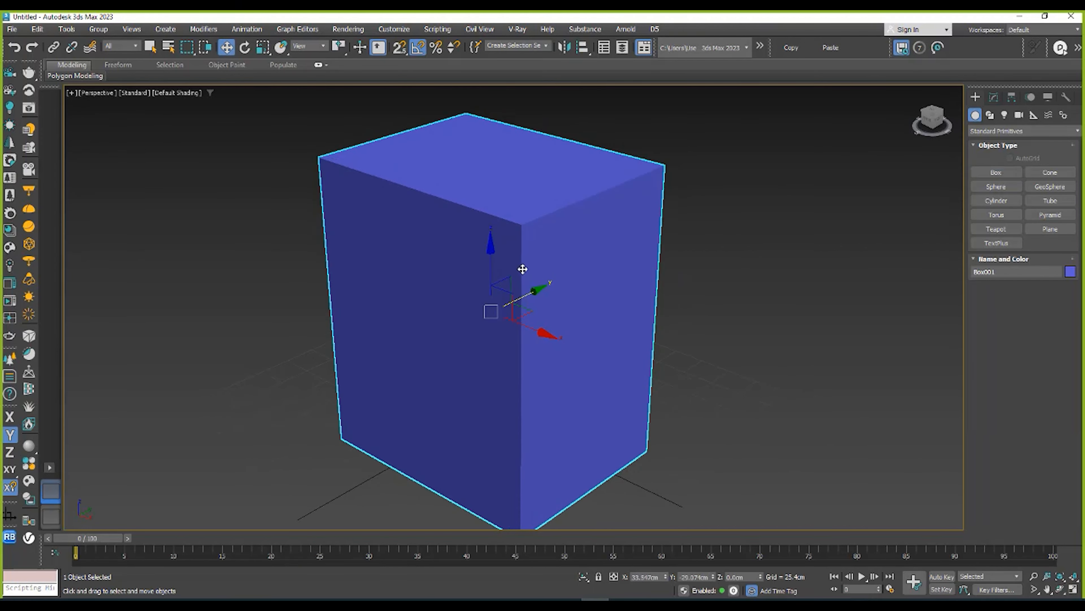
- Convert the box to an Editable Poly
scroll(522, 269, "down", 3)
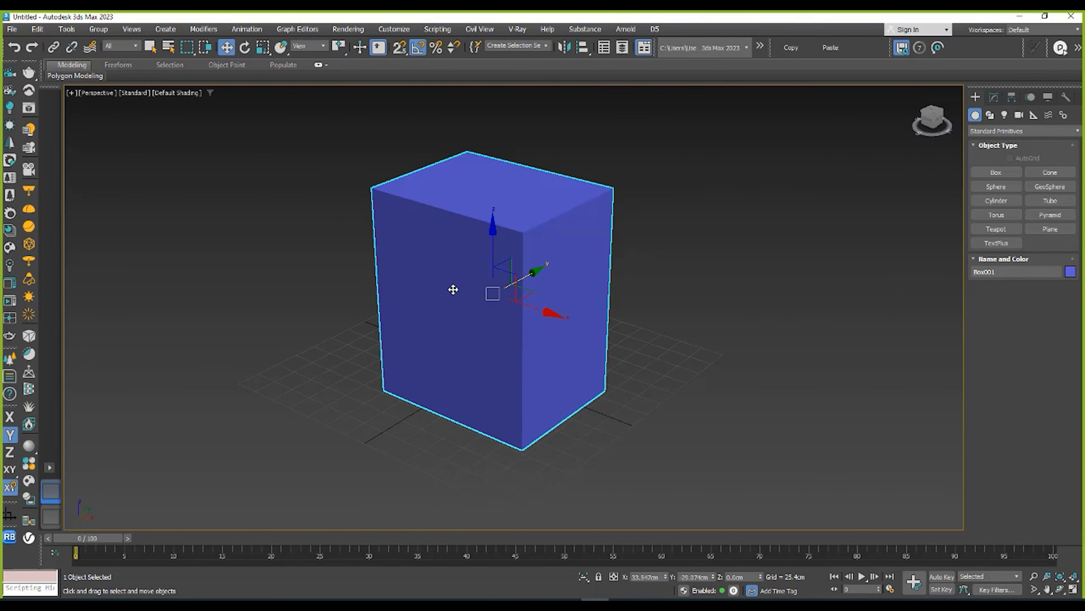
middle_click_drag(454, 289, 455, 256, "alt")
left_click(994, 97)
middle_click_drag(639, 263, 431, 281, "alt")
right_click(431, 281)
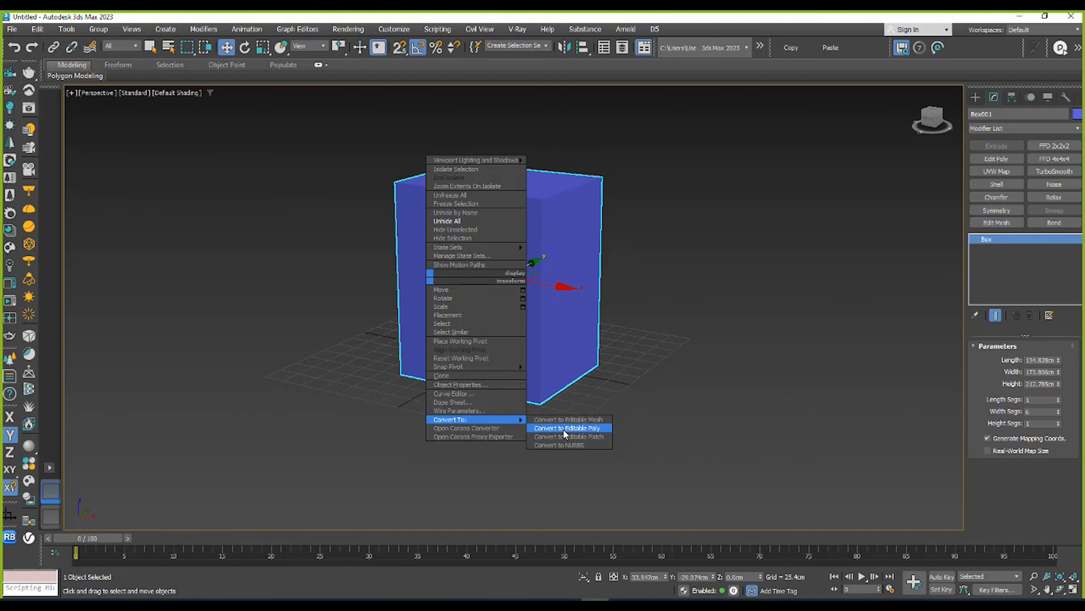
left_click(565, 428)
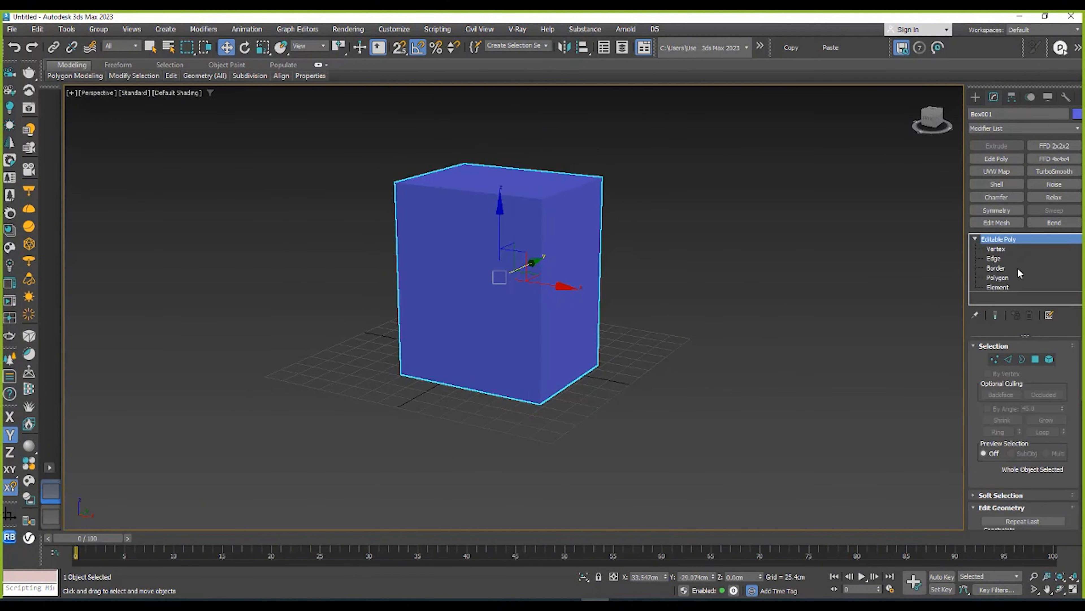
- Select a polygon on the box's top face at Polygon level
left_click(1007, 277)
middle_click_drag(351, 311, 359, 242, "alt")
middle_click_drag(489, 223, 487, 310, "alt")
left_click(492, 184)
scroll(497, 184, "up", 3)
scroll(498, 223, "down", 3)
middle_click_drag(498, 185, 513, 358)
scroll(497, 244, "up", 2)
- Turn on edged faces display to show the box's segments, and leave Polygon level
key("F4")
scroll(492, 250, "up", 3)
middle_click_drag(513, 359, 485, 275, "alt")
middle_click_drag(485, 274, 449, 217)
left_click(991, 239)
middle_click_drag(693, 256, 666, 187)
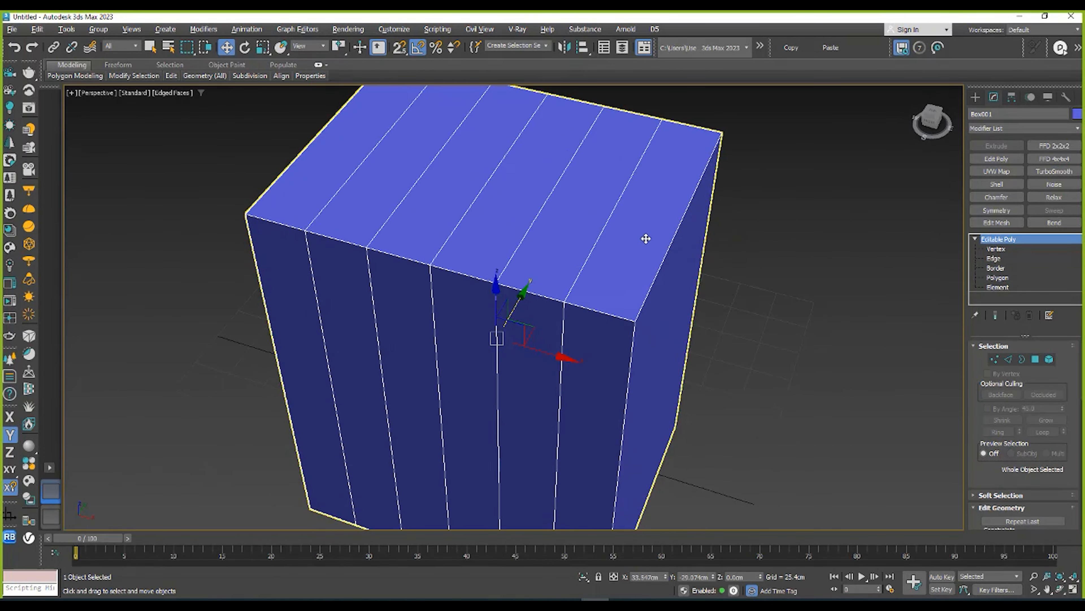
middle_click_drag(646, 239, 634, 213, "alt")
- Delete the fourth polygon strip of the box's top face
left_click(1005, 277)
left_click(509, 286)
middle_click_drag(509, 286, 504, 238, "alt")
scroll(538, 267, "down", 4)
scroll(539, 263, "up", 3)
key("Delete")
scroll(520, 301, "down", 2)
scroll(521, 325, "up", 5)
scroll(475, 236, "down", 5)
scroll(504, 249, "up", 3)
- Delete the five remaining polygon strips of the top face so the box is fully open
left_click(446, 233)
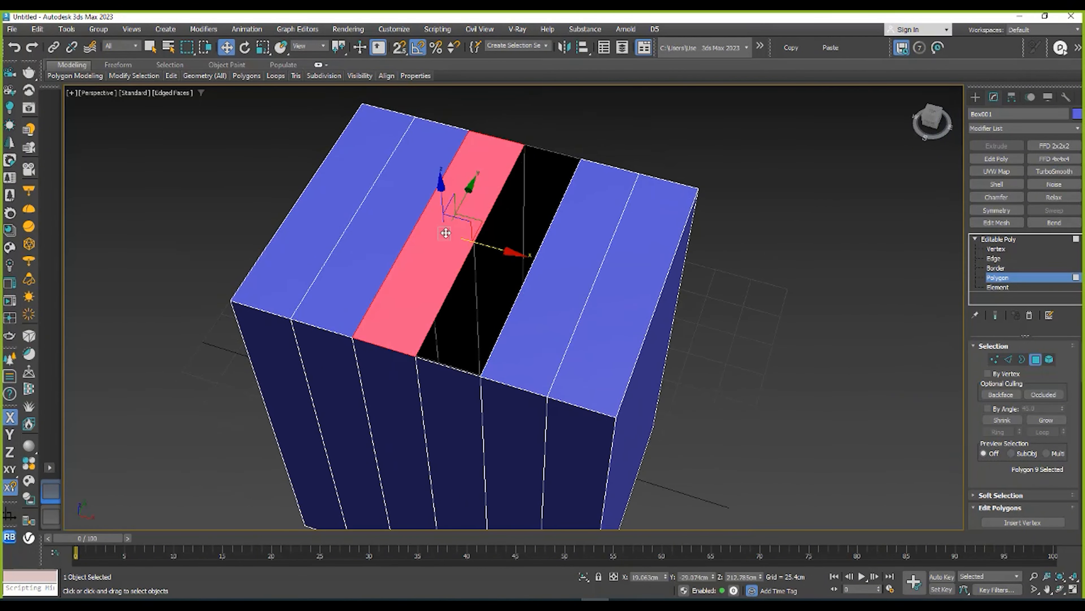
key("Delete")
left_click(393, 230)
key("Delete")
left_click(334, 228)
key("Delete")
left_click(559, 250)
key("Delete")
left_click(612, 251)
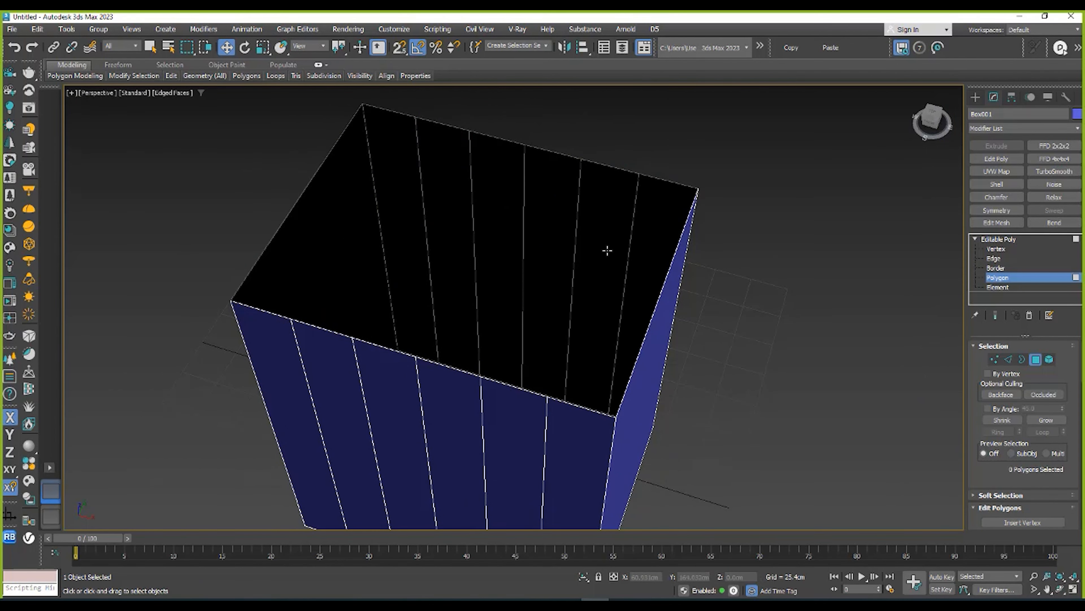
- Select the open top border of the box and cap it
scroll(607, 250, "down", 5)
mouse_move(572, 269)
middle_mouse_down("alt")
mouse_move(501, 340)
mouse_move(577, 267)
mouse_move(562, 265)
middle_mouse_up("alt")
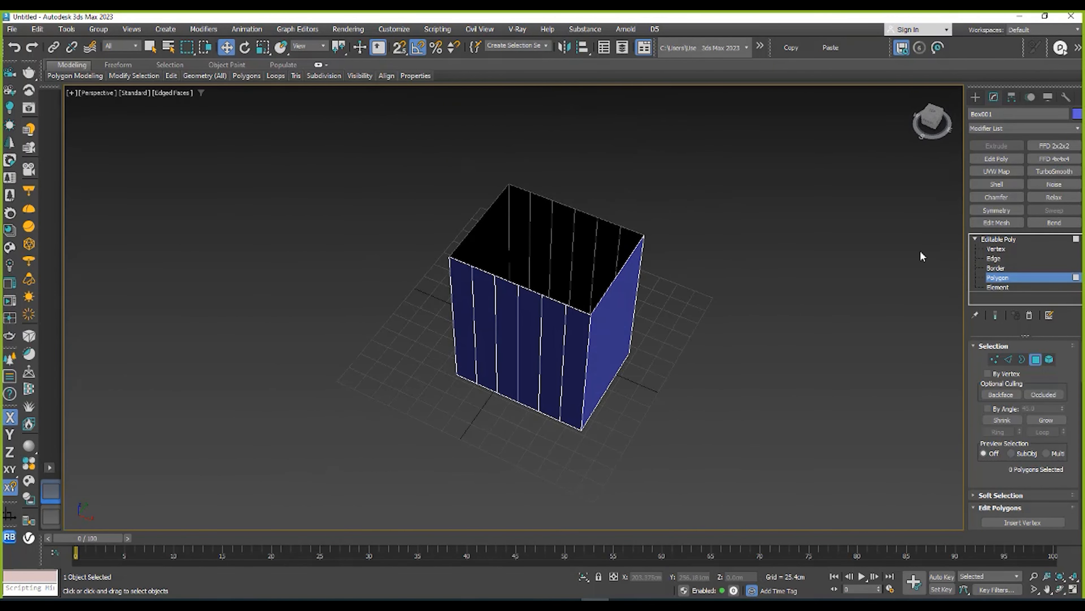
left_click(996, 268)
left_click(598, 217)
middle_click_drag(598, 217, 479, 281, "alt")
right_click(570, 241)
left_click(508, 271)
scroll(509, 247, "down", 5)
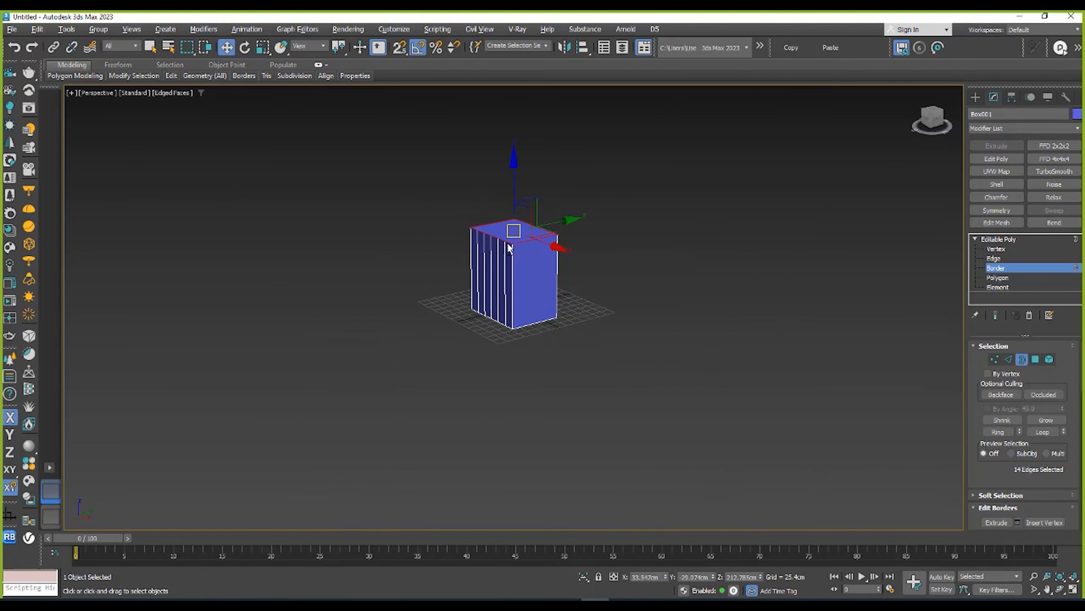
- Delete the fourth vertical polygon strip on the box's front side
scroll(549, 247, "up", 5)
middle_click_drag(508, 245, 518, 290, "alt")
middle_click_drag(519, 291, 525, 240, "alt")
scroll(465, 313, "up", 4)
scroll(504, 252, "down", 2)
middle_click_drag(423, 287, 423, 210)
scroll(487, 273, "up", 3)
key("4")
left_click(508, 350)
key("Delete")
scroll(460, 291, "down", 5)
middle_click_drag(460, 291, 504, 272, "alt")
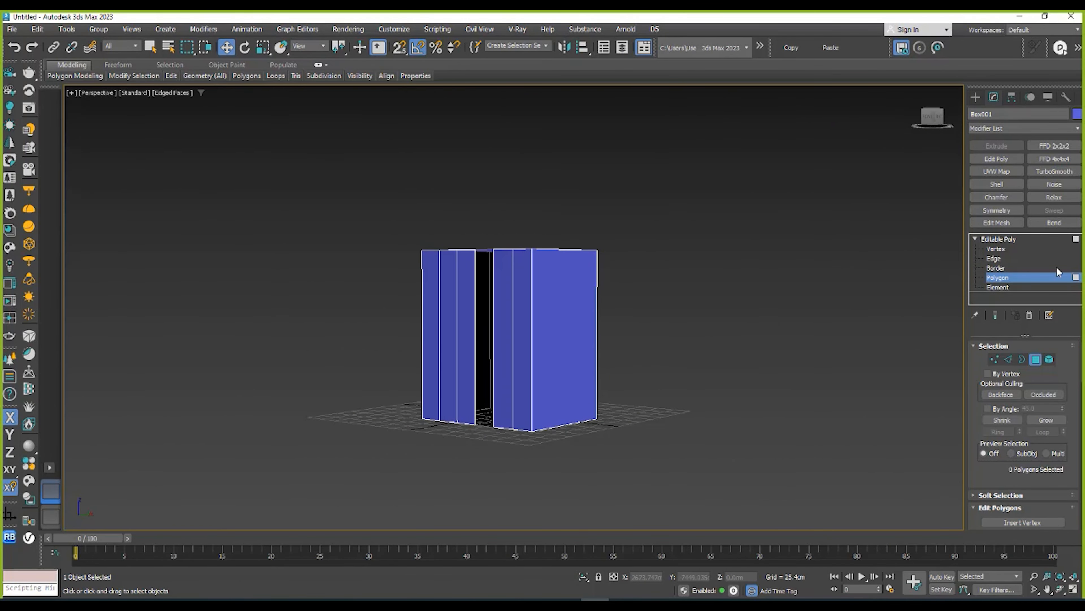
- Select the border of the open strip on the front side and cap it
left_click(998, 268)
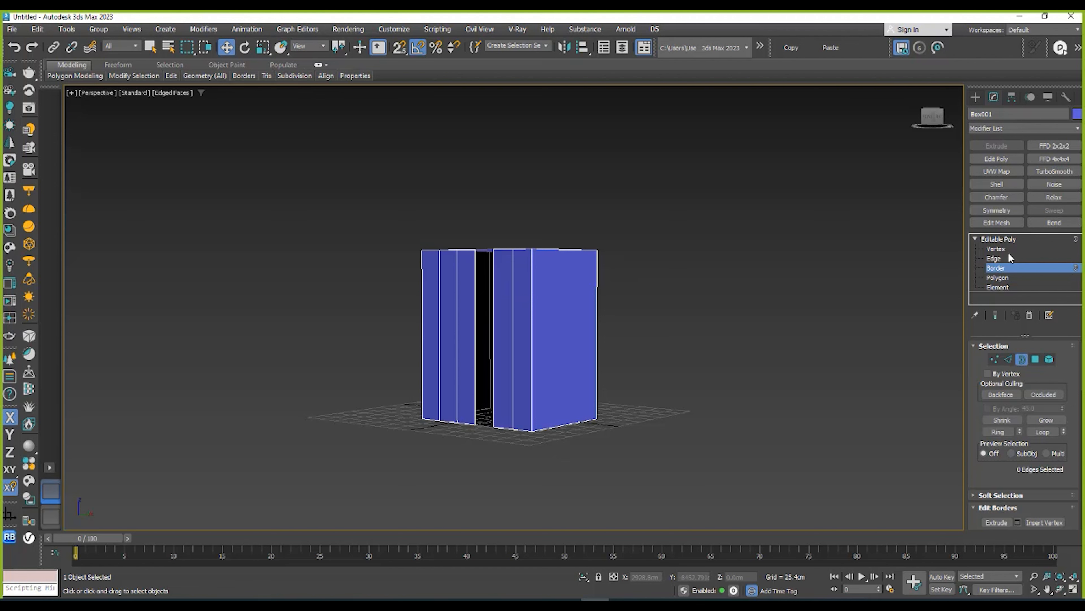
left_click(490, 305)
right_click(490, 305)
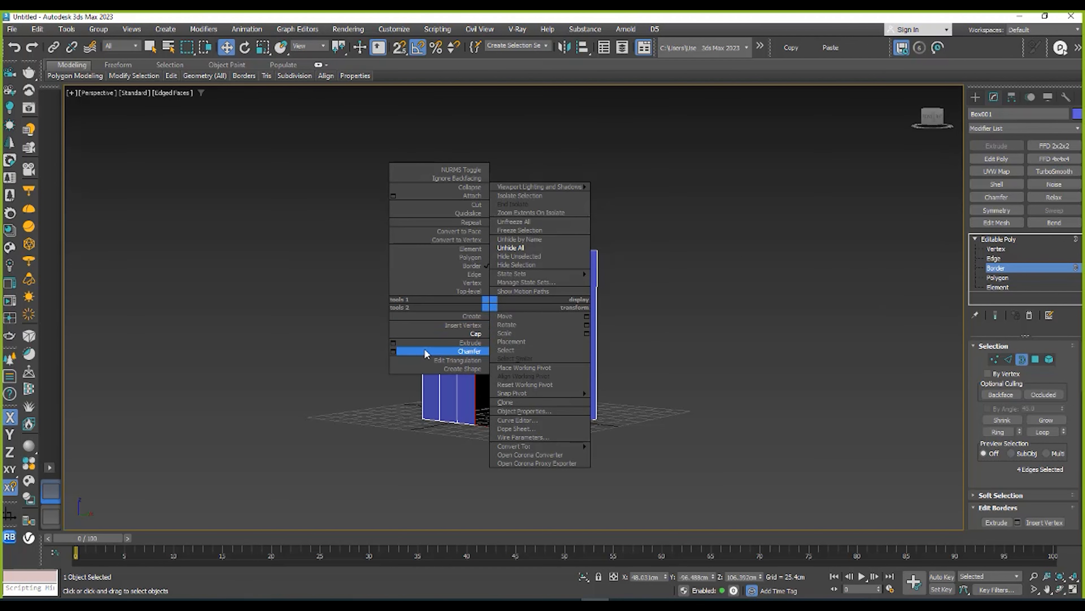
left_click(390, 333)
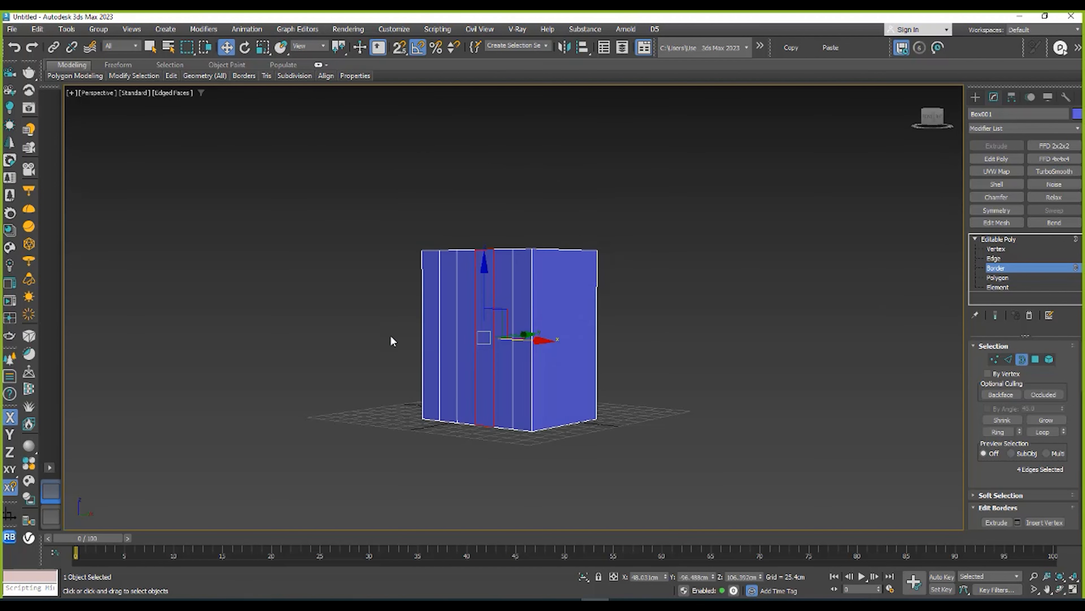
middle_click_drag(390, 335, 649, 334, "alt")
scroll(490, 293, "up", 4)
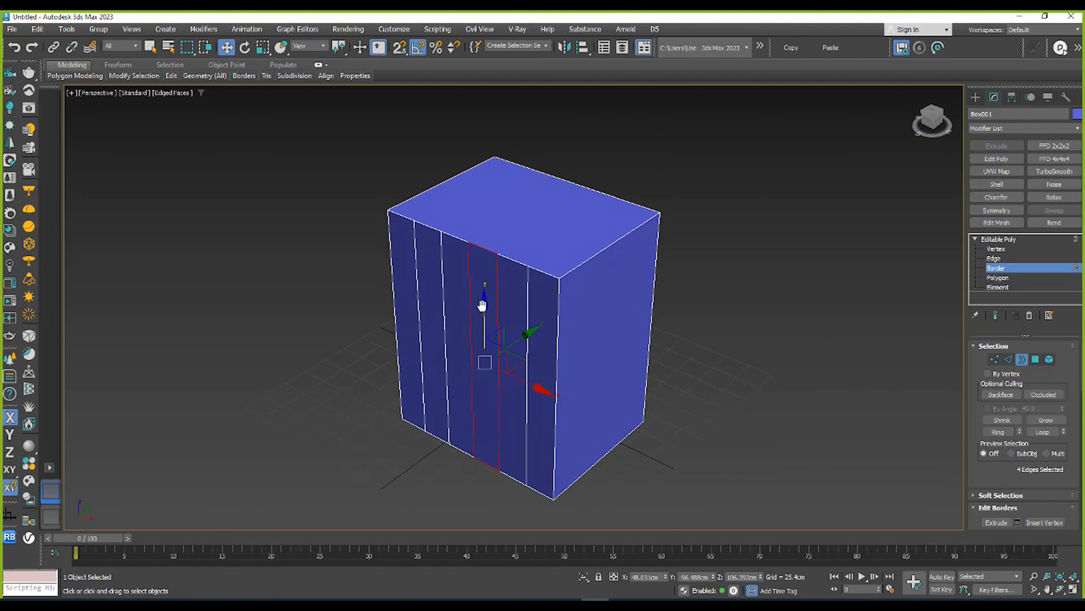
middle_click_drag(500, 311, 518, 291, "alt")
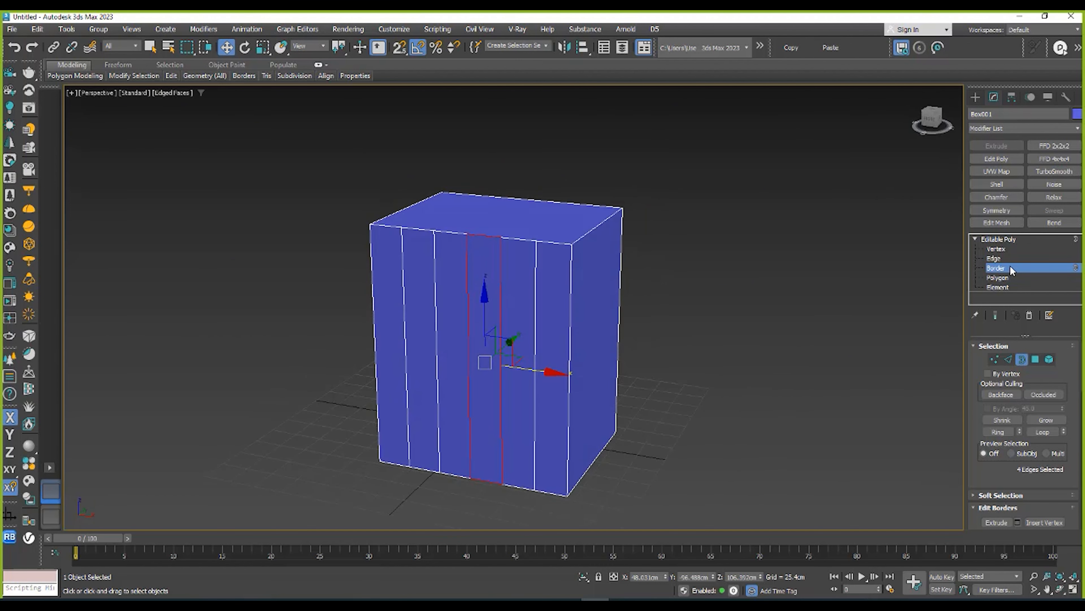
- Extrude the capped front strip polygon inward along Y through the whole box, cutting it into two separate blocks
left_click(538, 272)
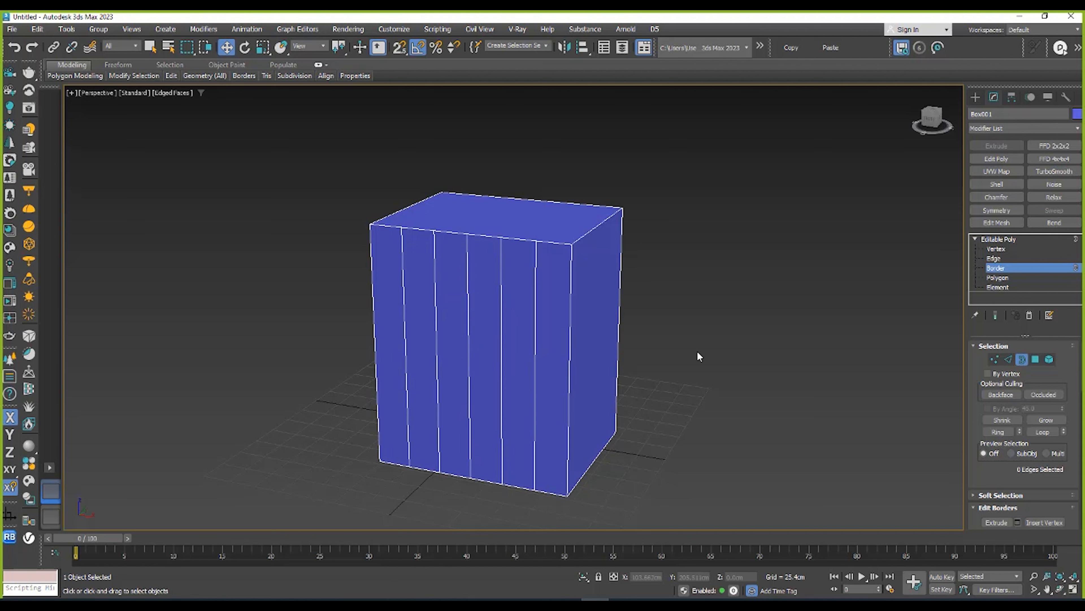
right_click(483, 280)
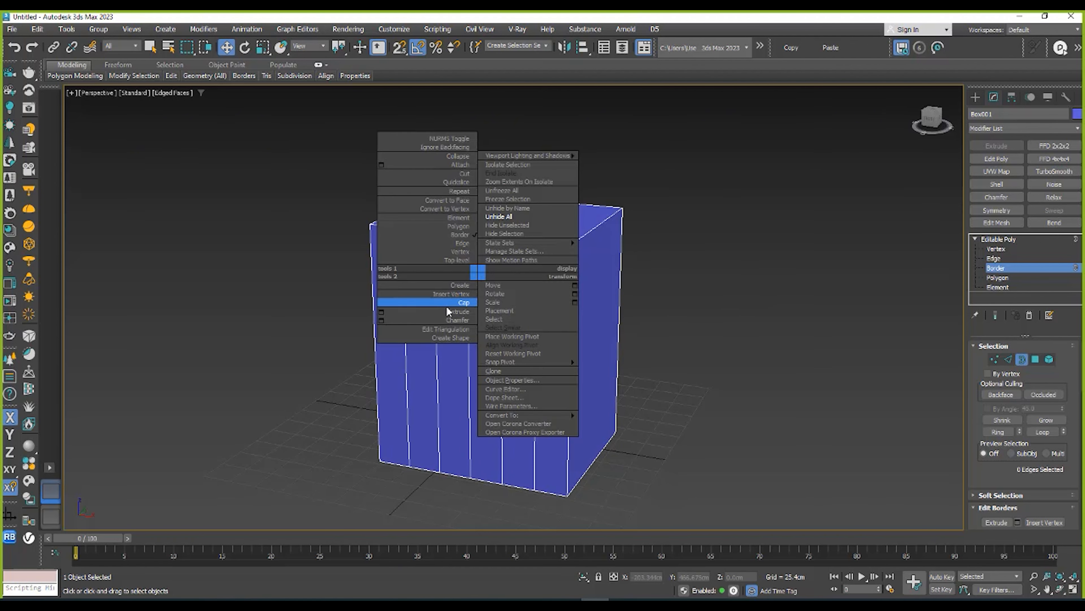
left_click(998, 277)
left_click(490, 291)
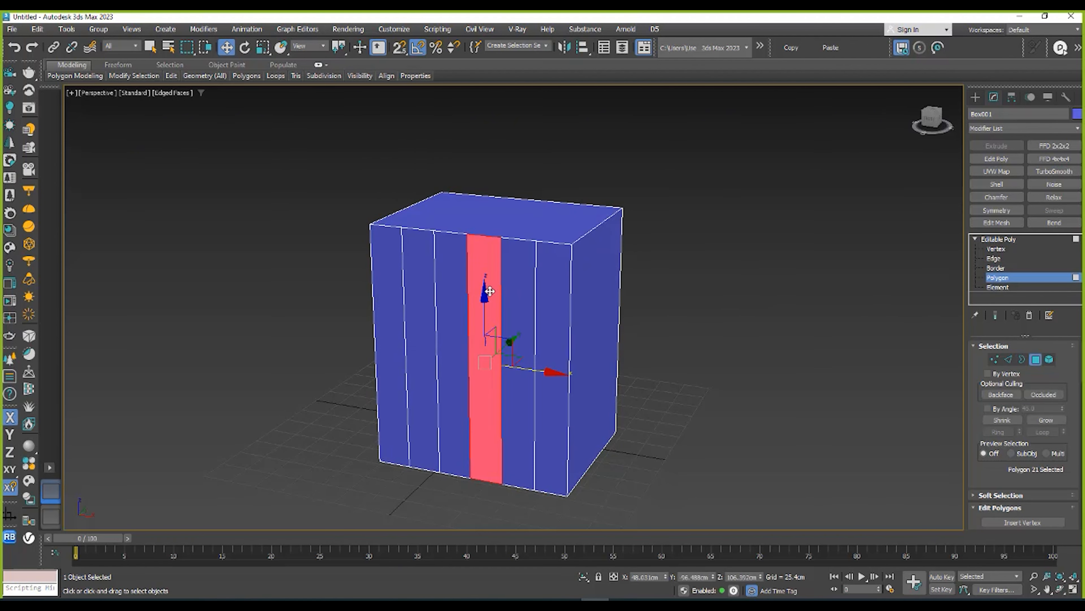
middle_click_drag(495, 289, 448, 325, "alt")
left_click_drag(528, 339, 555, 249, "shift")
middle_click_drag(555, 249, 849, 262, "alt")
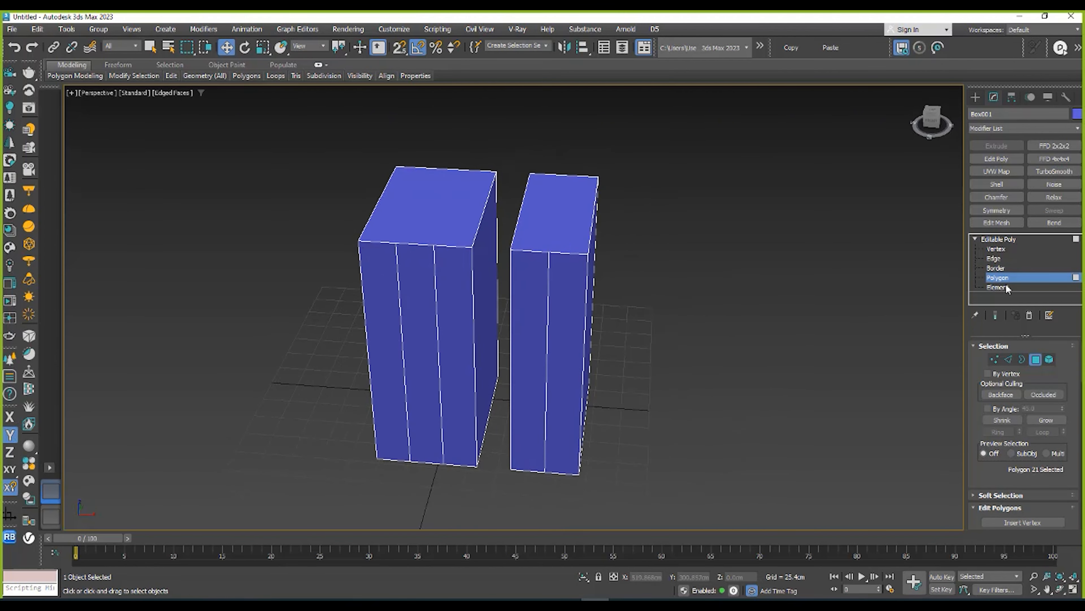
- Move the narrower block away from the wider one along X at Element level, and return to object level
left_click(997, 287)
left_click(550, 270)
left_click(419, 268)
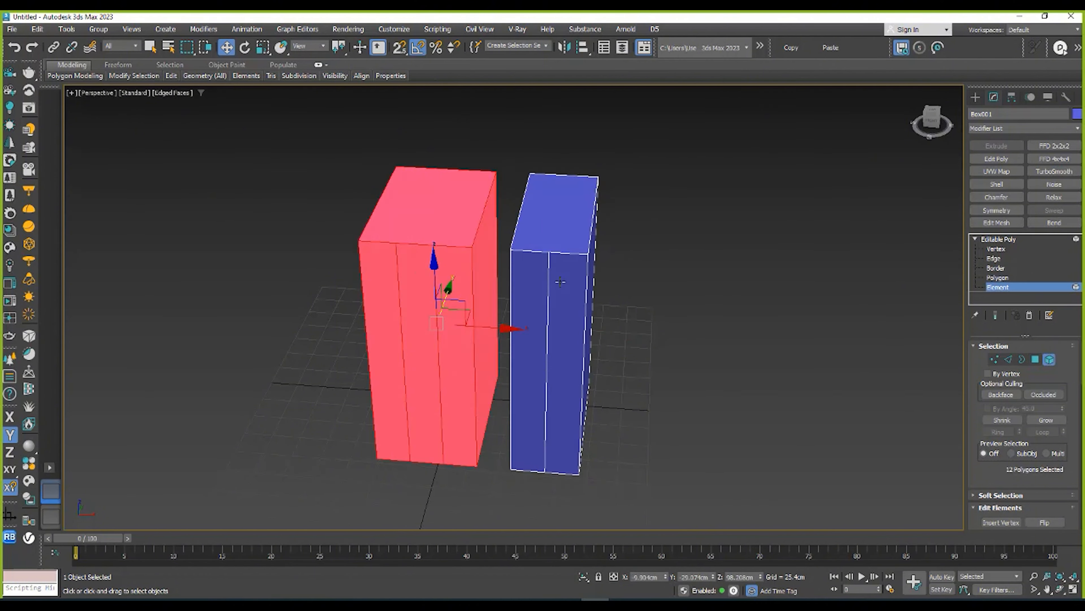
left_click(544, 278)
middle_click_drag(545, 279, 461, 245)
left_click_drag(506, 295, 675, 346)
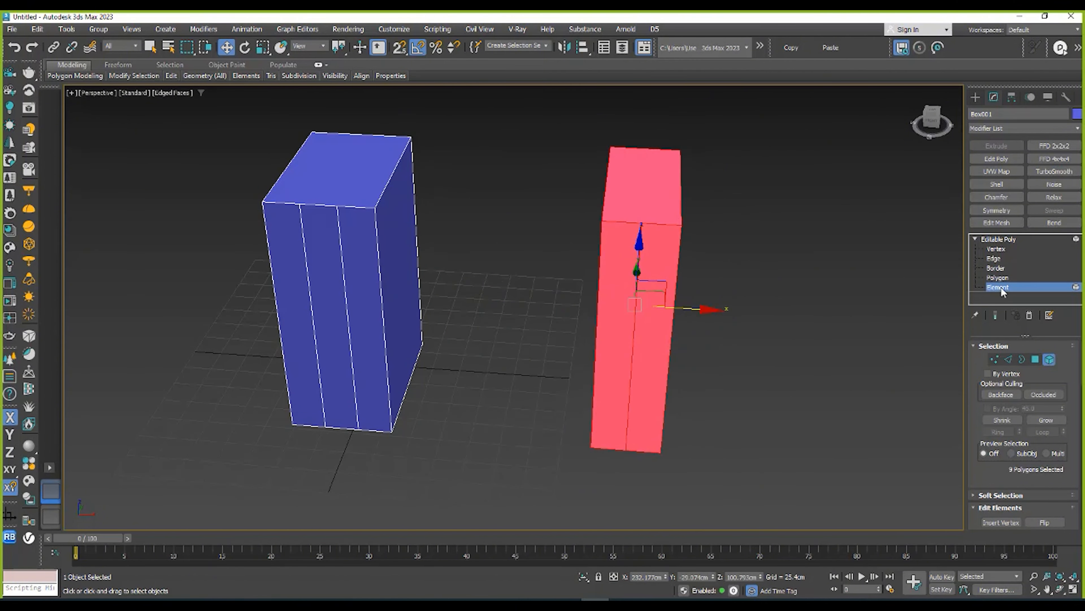
middle_click_drag(565, 301, 601, 345, "alt")
left_click(1018, 241)
middle_click_drag(711, 301, 625, 286, "alt")
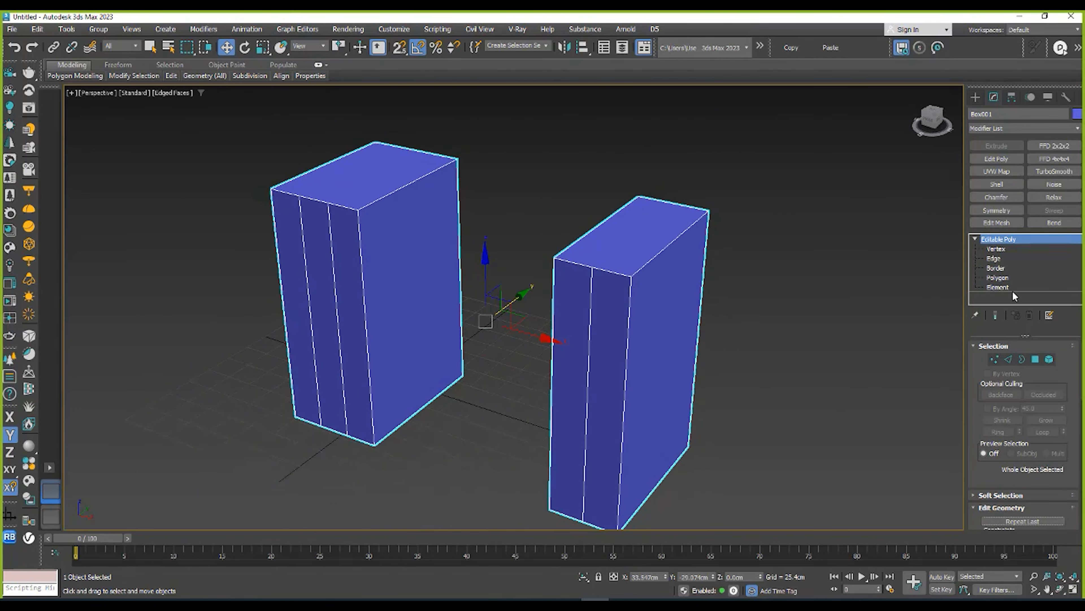
- Rotate the narrower block about Z at Element level so its strip side turns away, and return to object level
left_click(998, 287)
key("e")
left_click_drag(624, 399, 568, 382)
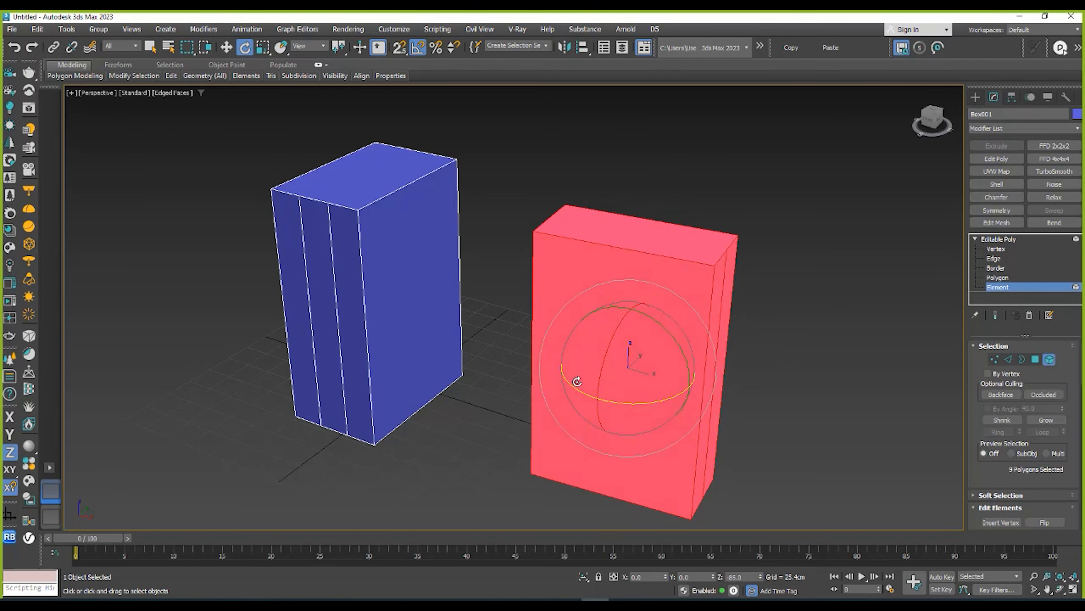
middle_click_drag(570, 380, 658, 376, "alt")
key("w")
left_click(980, 241)
middle_click_drag(672, 253, 506, 234, "alt")
scroll(405, 211, "down", 6)
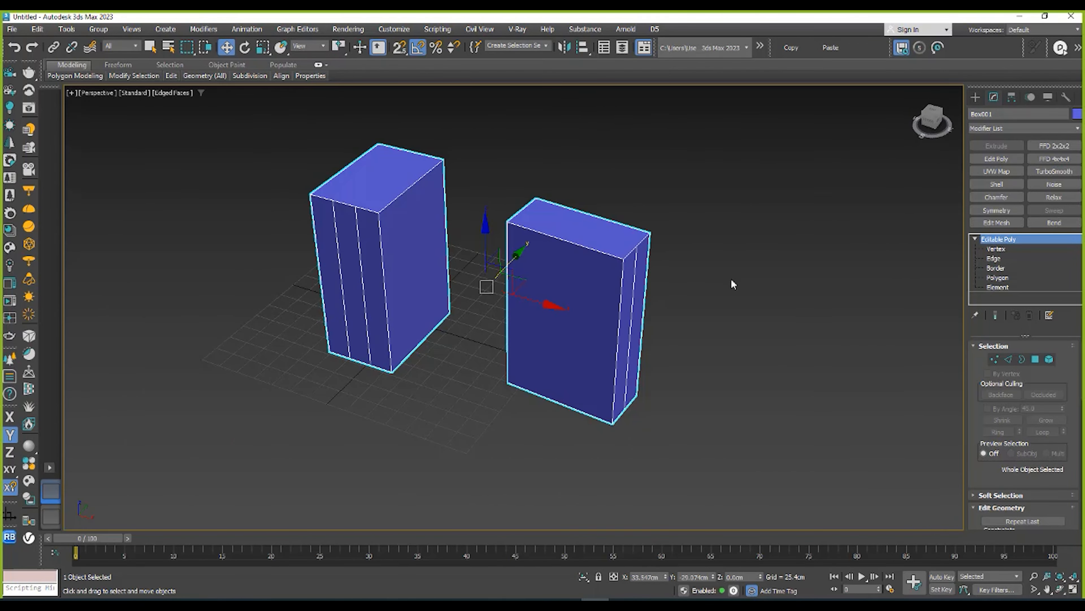
middle_click_drag(732, 283, 777, 269, "alt")
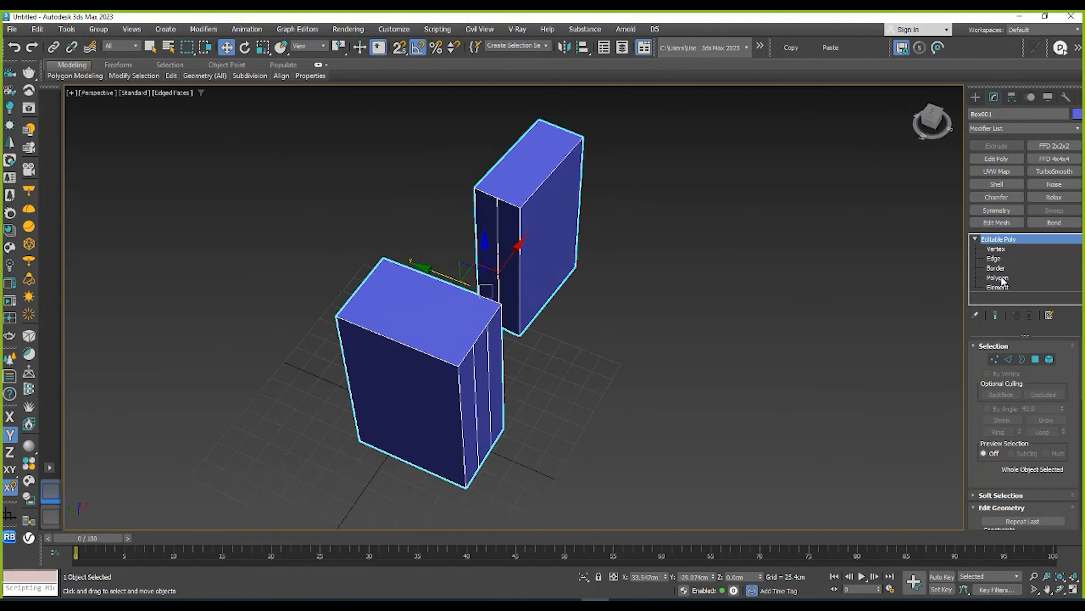
- Connect the vertical edges of the narrower block's strip side with one horizontal segment, pinch 32 and slide 70
left_click(1012, 278)
scroll(487, 205, "up", 4)
left_click(489, 208)
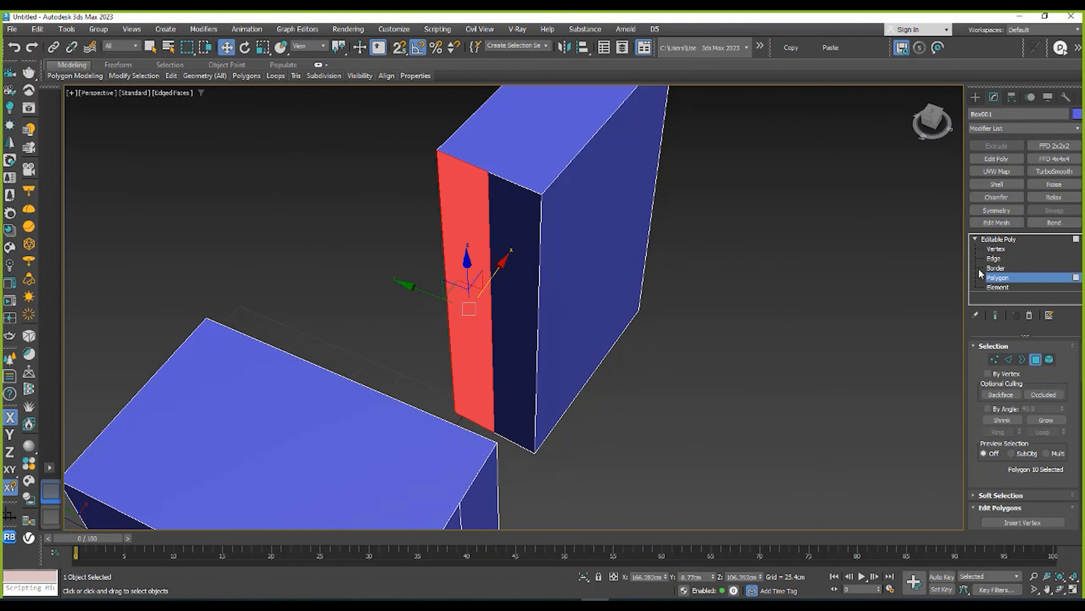
left_click(994, 259)
left_click(537, 299)
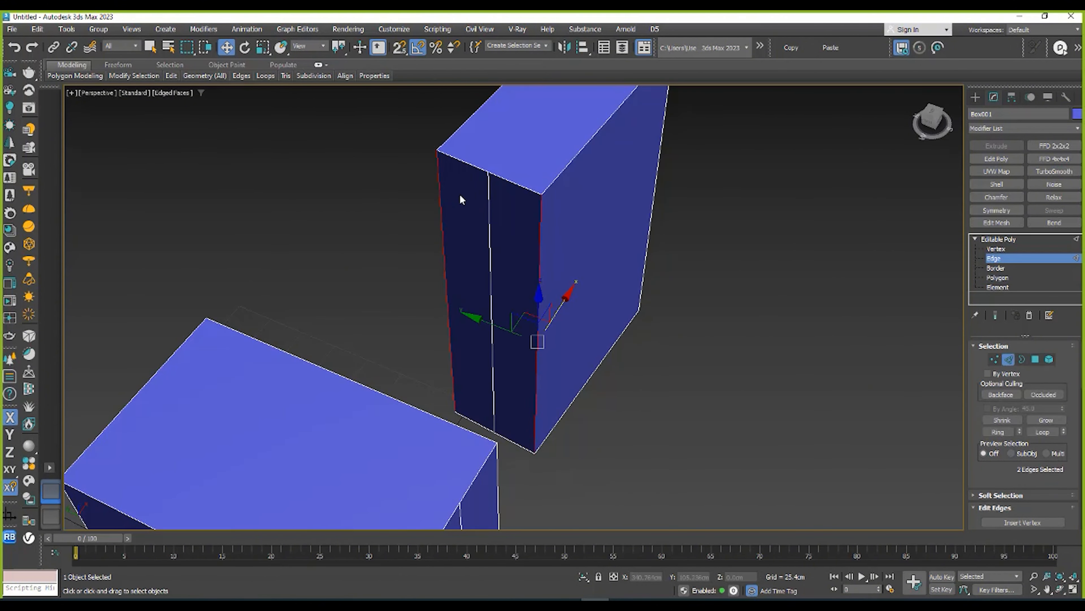
right_click(485, 200)
left_click(387, 240)
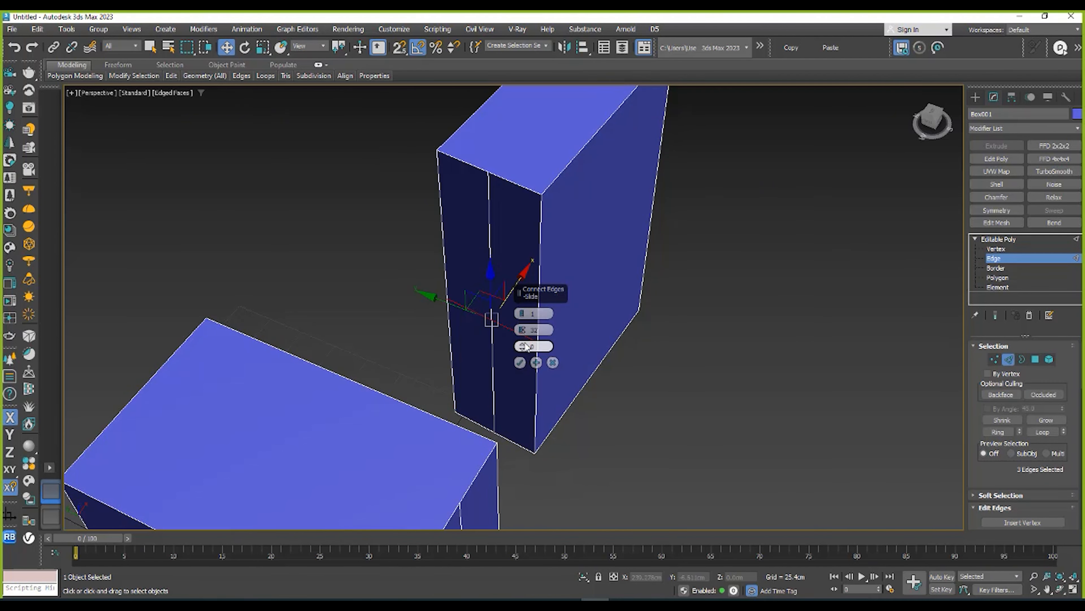
middle_click_drag(507, 225, 487, 197, "alt")
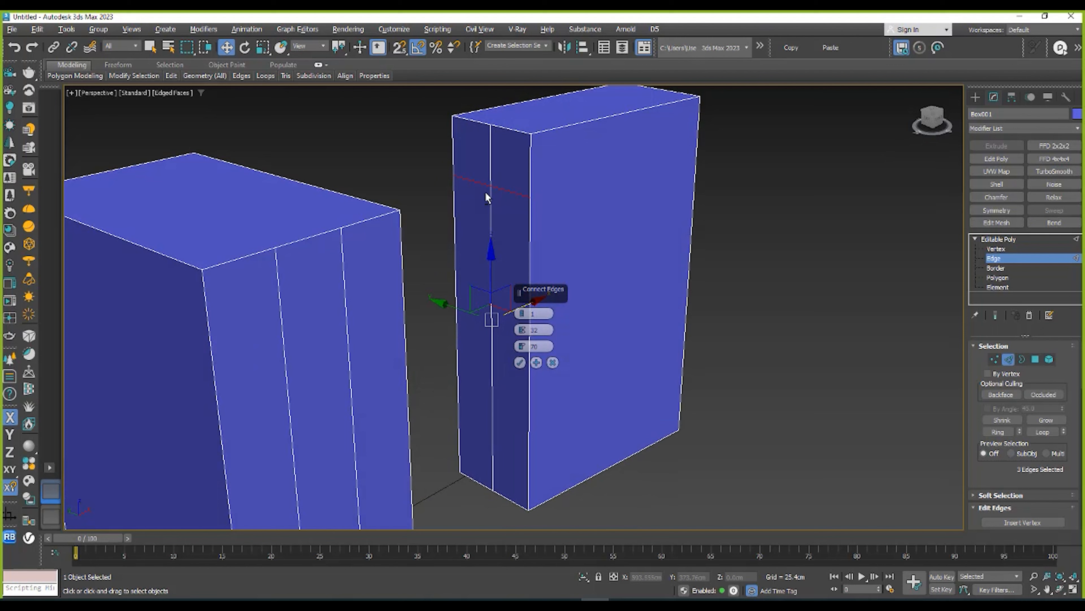
left_click(521, 362)
- Select the two polygons above the horizontal edge on the narrower block's strip side
left_click(998, 277)
left_click(469, 143)
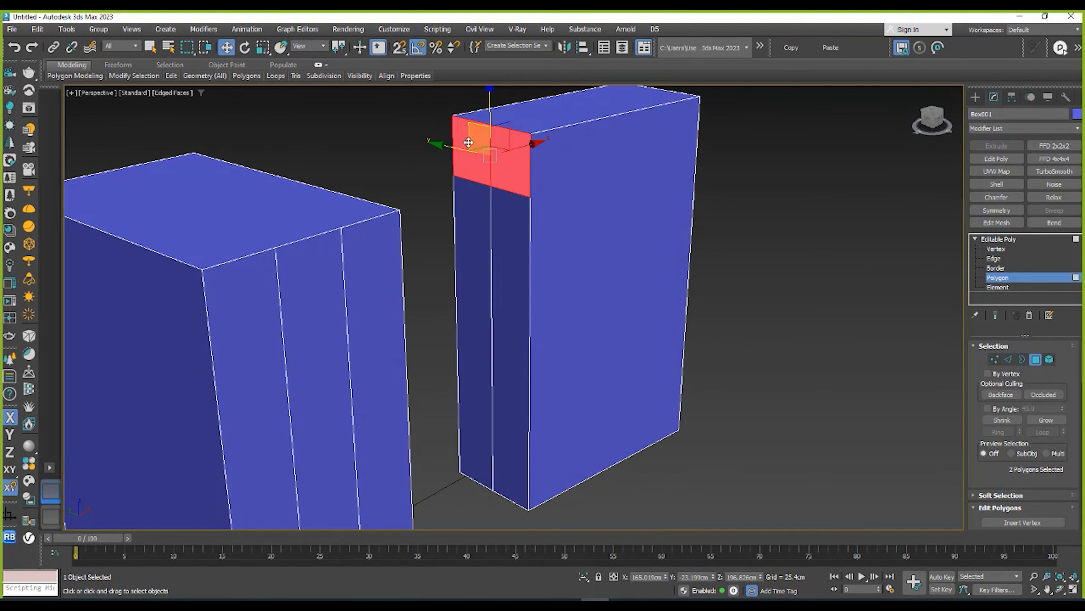
middle_click_drag(469, 143, 473, 249, "alt")
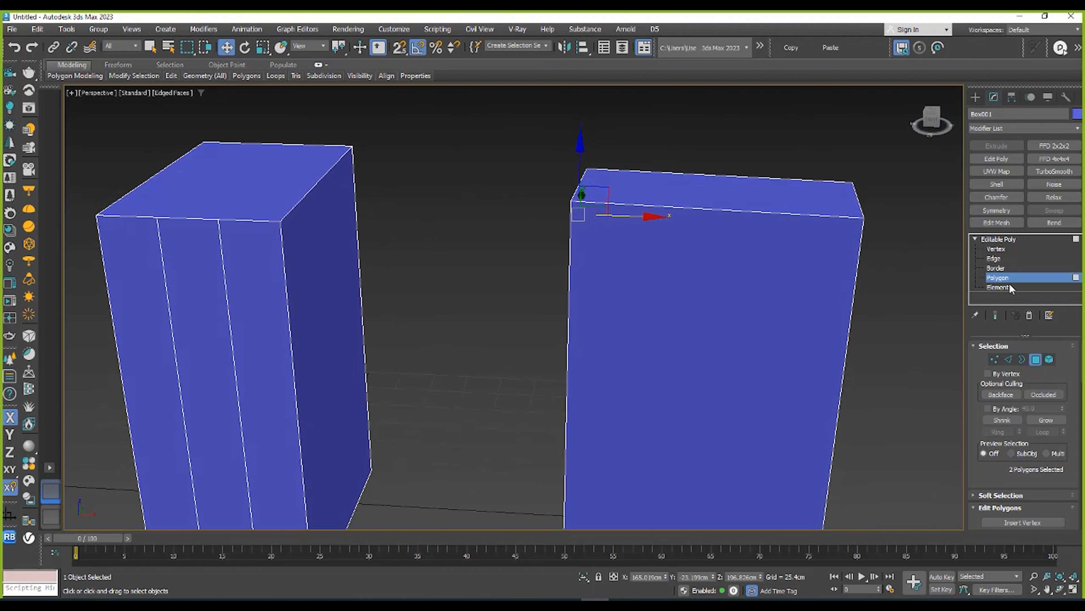
- Rotate the wider block about Z at Element level so its strip side faces the narrower block
left_click(998, 287)
left_click(221, 289)
middle_click_drag(221, 289, 242, 250)
key("e")
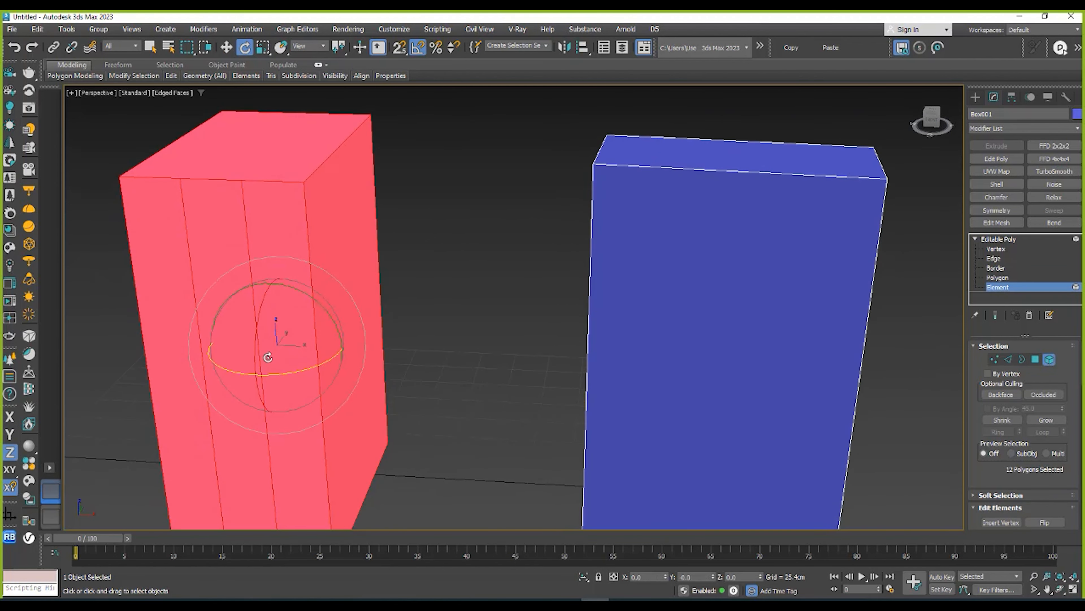
left_click_drag(268, 358, 318, 361)
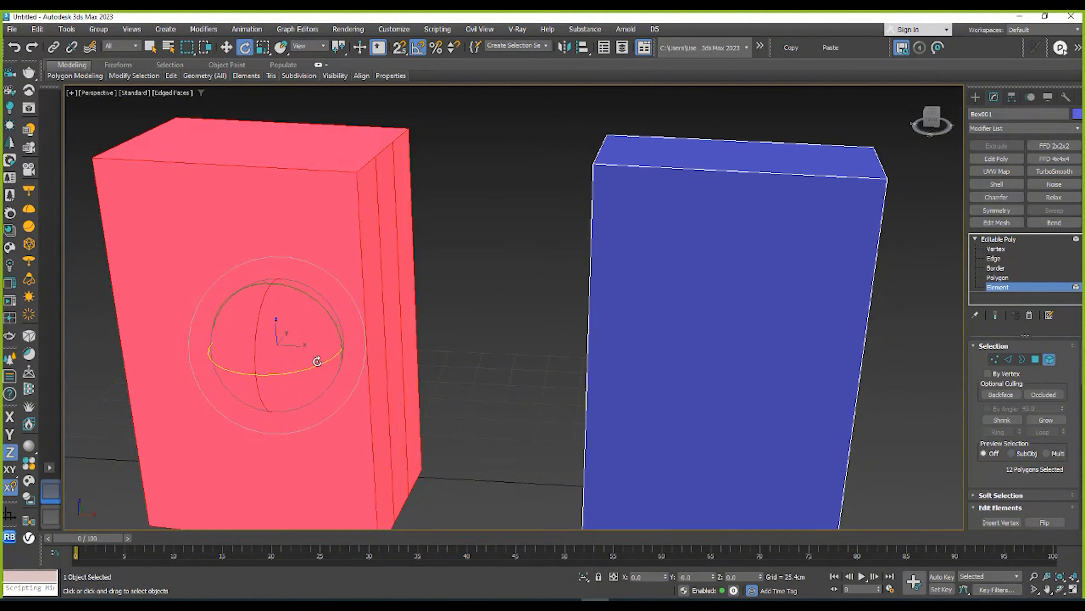
key("w")
middle_click_drag(376, 299, 363, 335, "alt")
- Select the wider block's middle strip polygon and an upper polygon on the narrower block's facing side
left_click(1001, 277)
left_click(381, 233)
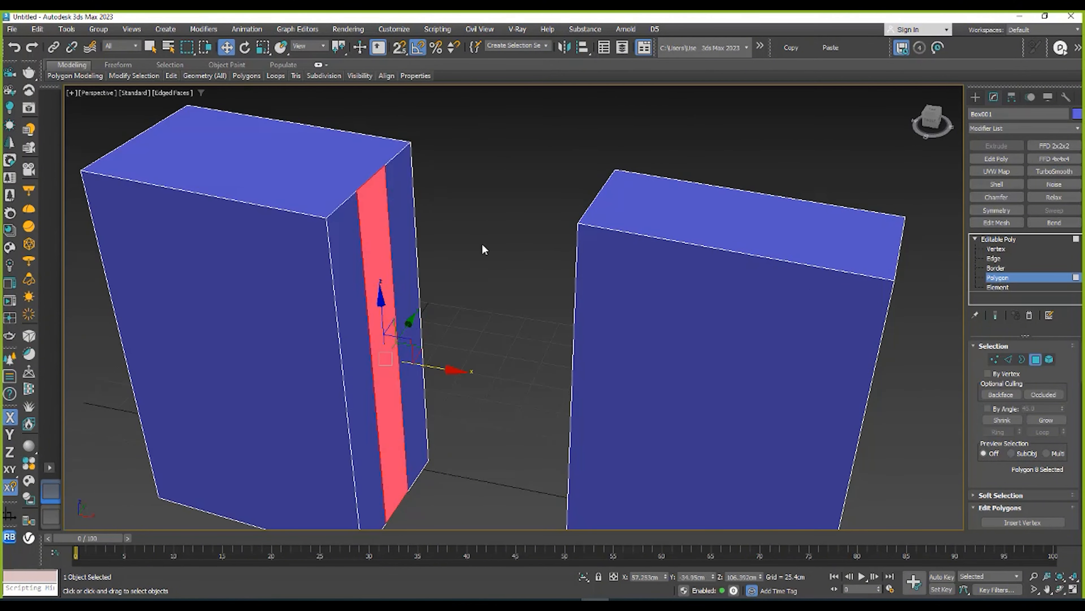
middle_click_drag(482, 247, 476, 188, "alt")
left_click(538, 162, "ctrl")
middle_click_drag(538, 161, 514, 156, "alt")
right_click(514, 159)
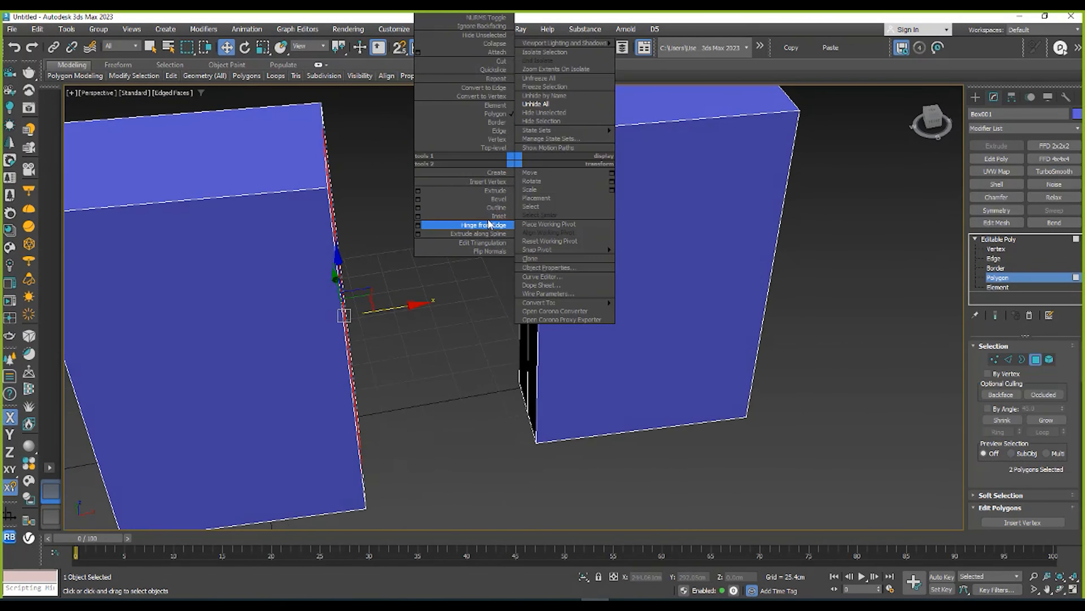
- Widen the command panel so the Edit Polygons tools get their own column
middle_click_drag(769, 284, 739, 300)
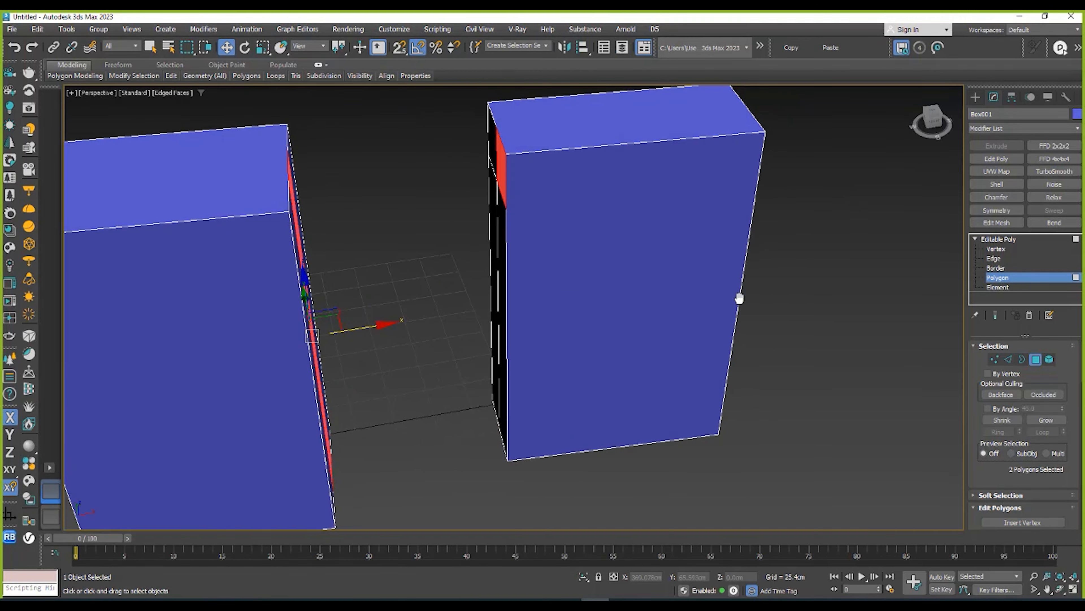
middle_click_drag(882, 312, 851, 298)
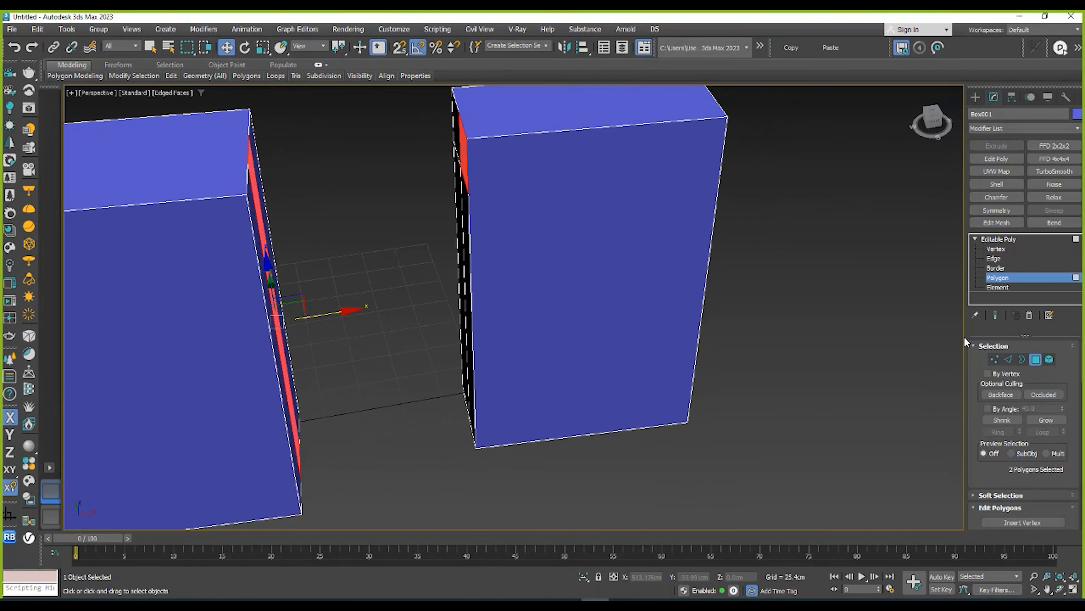
left_click_drag(965, 342, 812, 340)
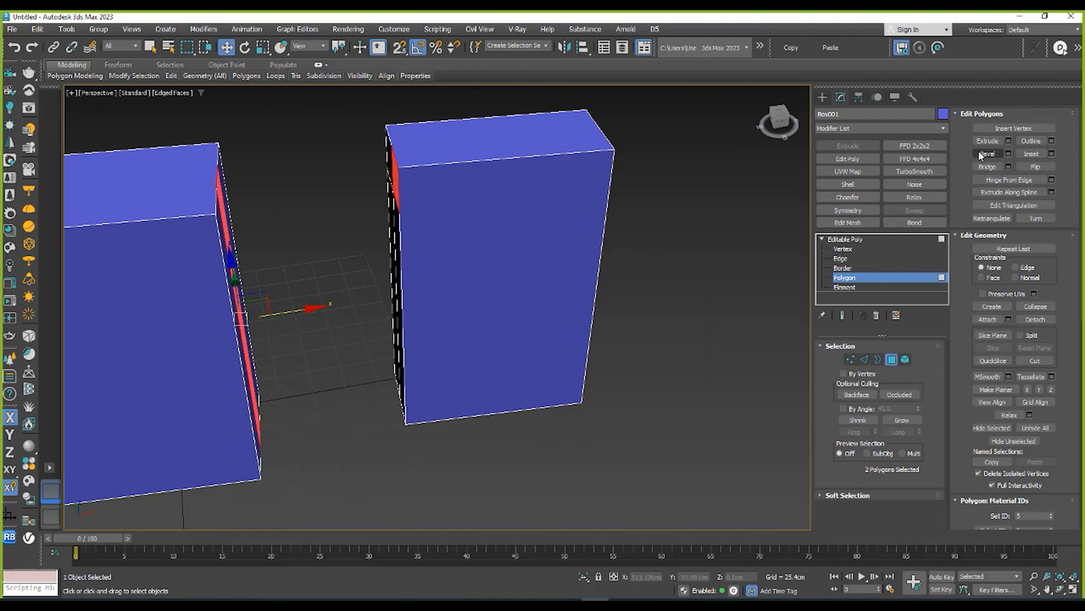
- Bridge the full-height middle strip of the wider block to the small upper polygon of the narrower block
left_click(987, 166)
middle_click_drag(302, 267, 381, 203, "alt")
scroll(383, 209, "up", 3)
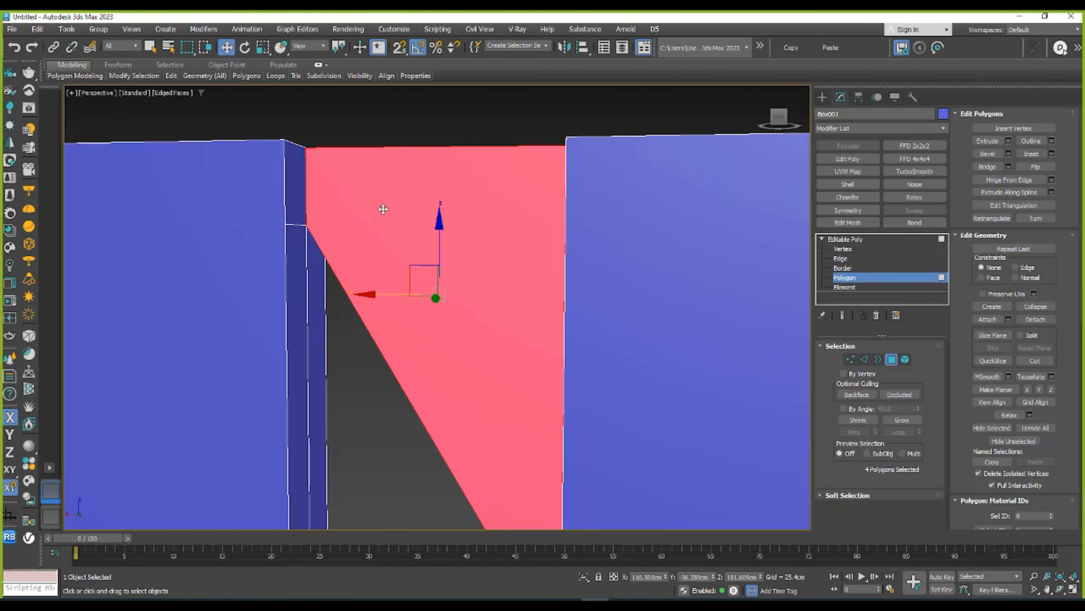
left_click(860, 239)
scroll(432, 233, "down", 5)
middle_click_drag(432, 233, 448, 235, "alt")
- Undo the bridge between the two blocks
key("ctrl+z")
middle_click_drag(375, 213, 511, 199, "alt")
key("ctrl+z")
- Try to connect only the two outer vertical edges of the wider block's strip side
key("2")
right_click(511, 200)
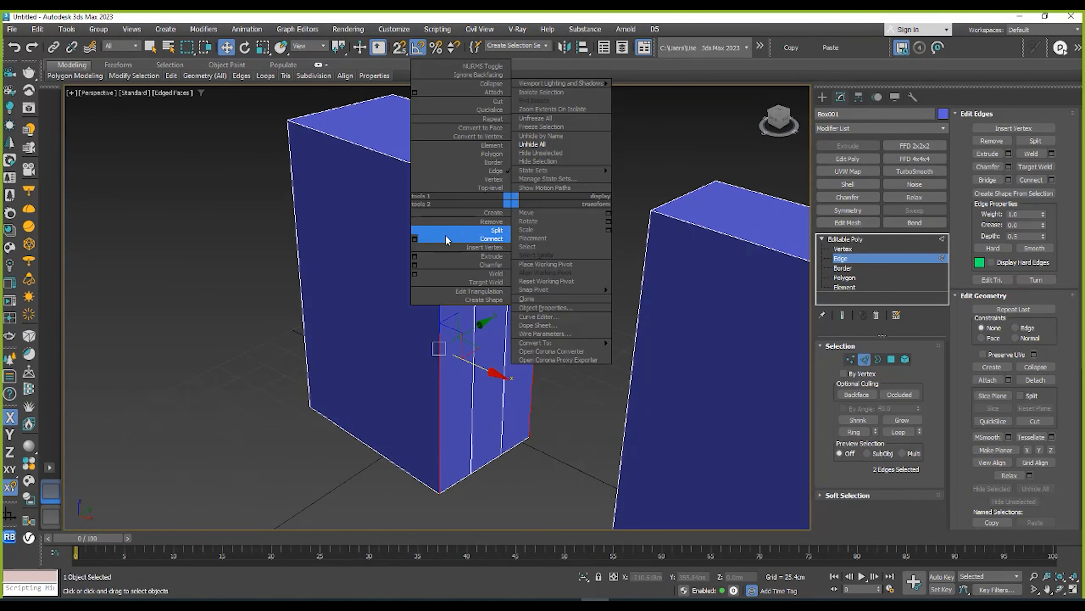
left_click(415, 238)
left_click(440, 357)
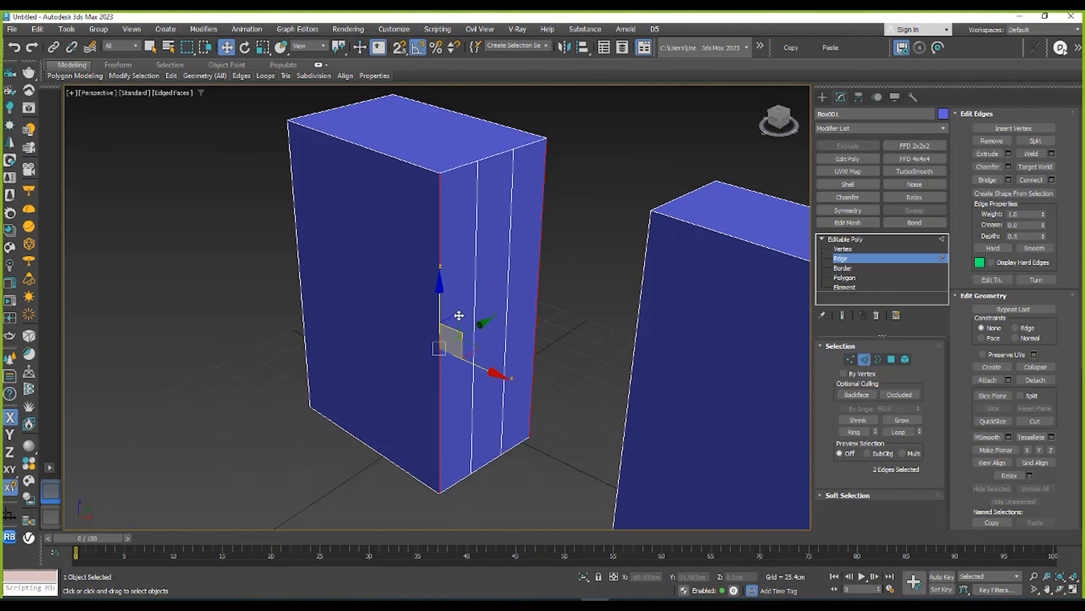
- Select all four vertical edges of the wider block's strip side and connect them with one segment, pinch 32 and slide 70
middle_click_drag(456, 315, 632, 183, "alt")
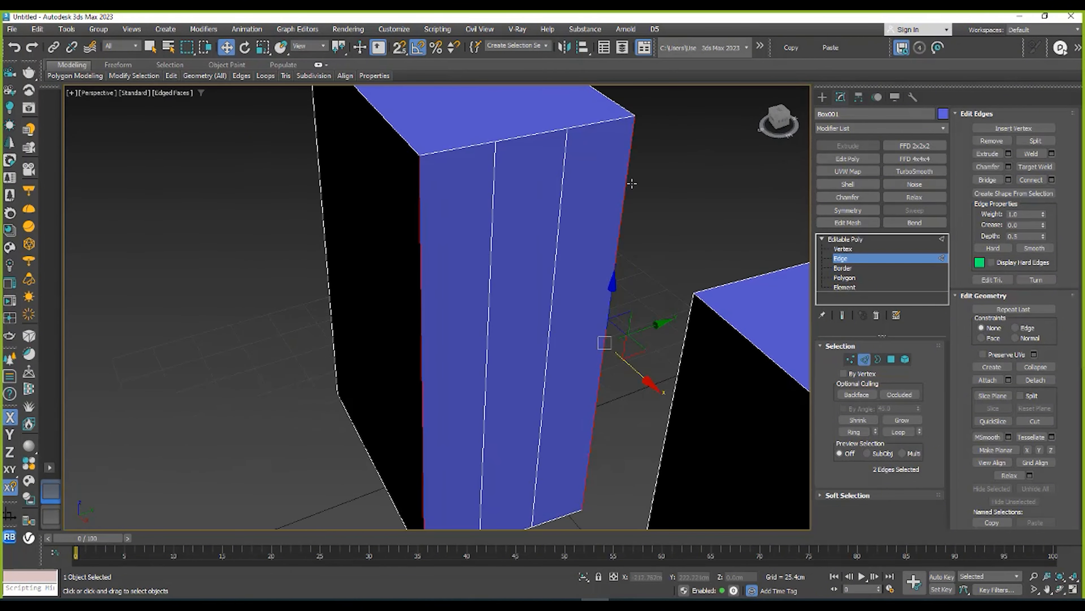
left_click(492, 175)
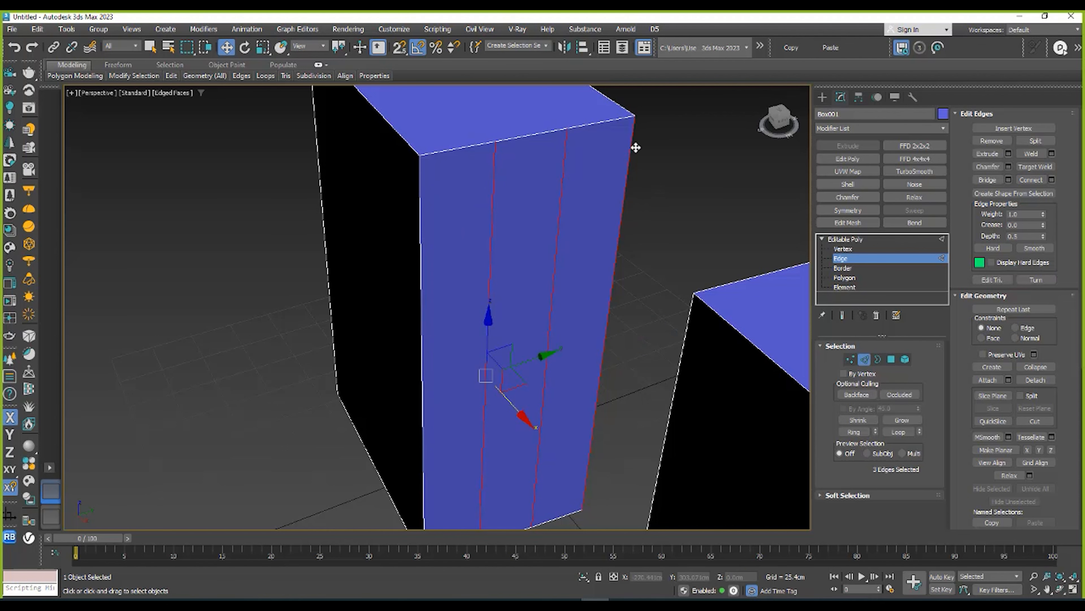
left_click(421, 192, "ctrl")
middle_click_drag(420, 192, 464, 202, "alt")
middle_click_drag(519, 227, 467, 251, "alt")
right_click(468, 251)
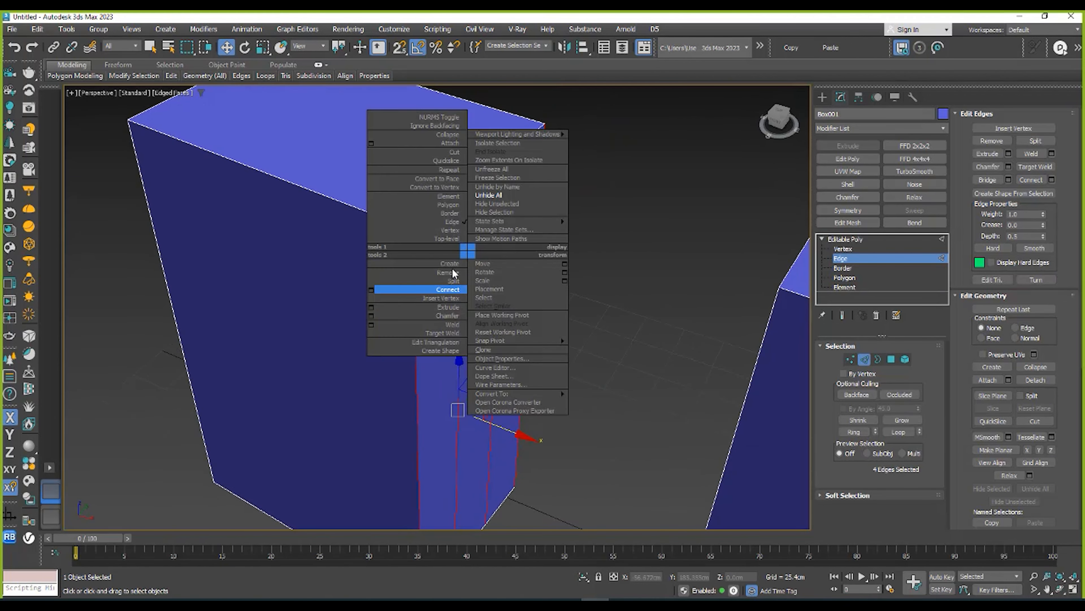
left_click(370, 291)
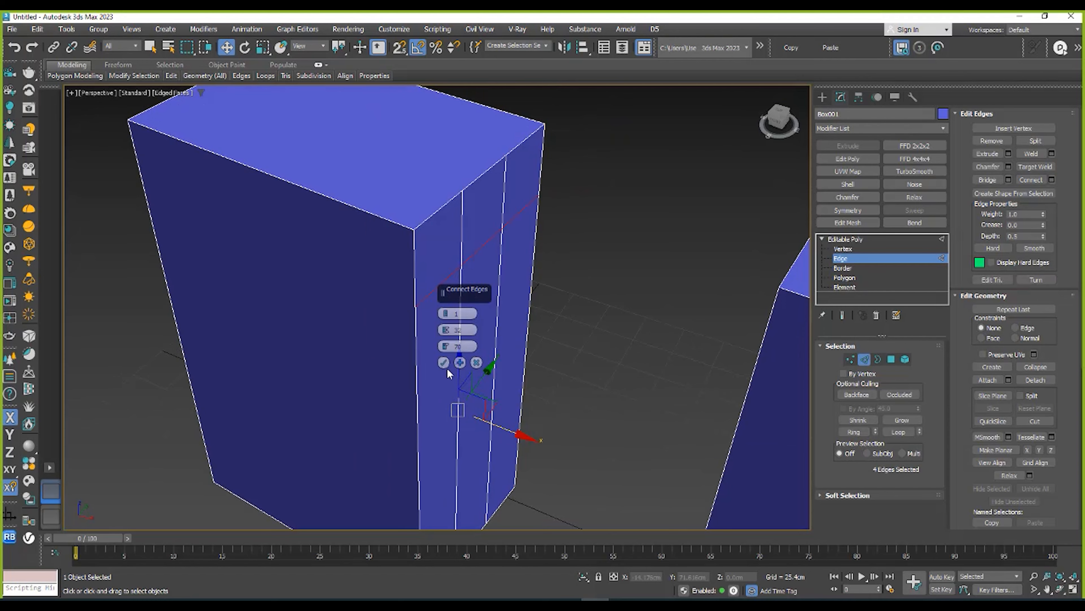
left_click(443, 362)
- Select the wider block's upper middle polygon and the matching upper polygon on the narrower block, and bridge them
middle_click_drag(449, 363, 747, 293, "alt")
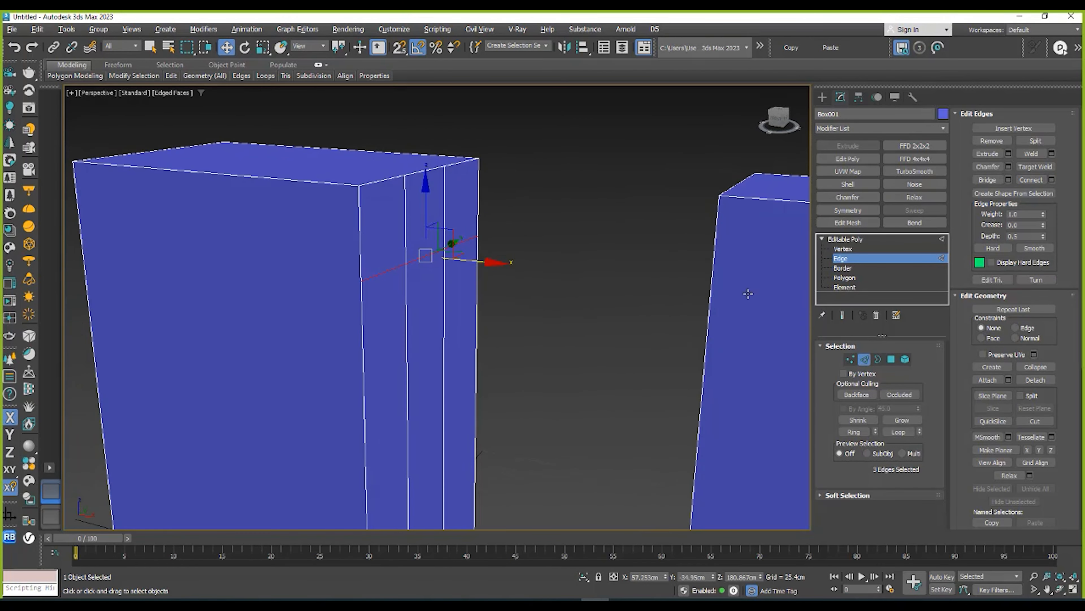
left_click(842, 278)
left_click(432, 223)
middle_click_drag(431, 224, 514, 257, "alt")
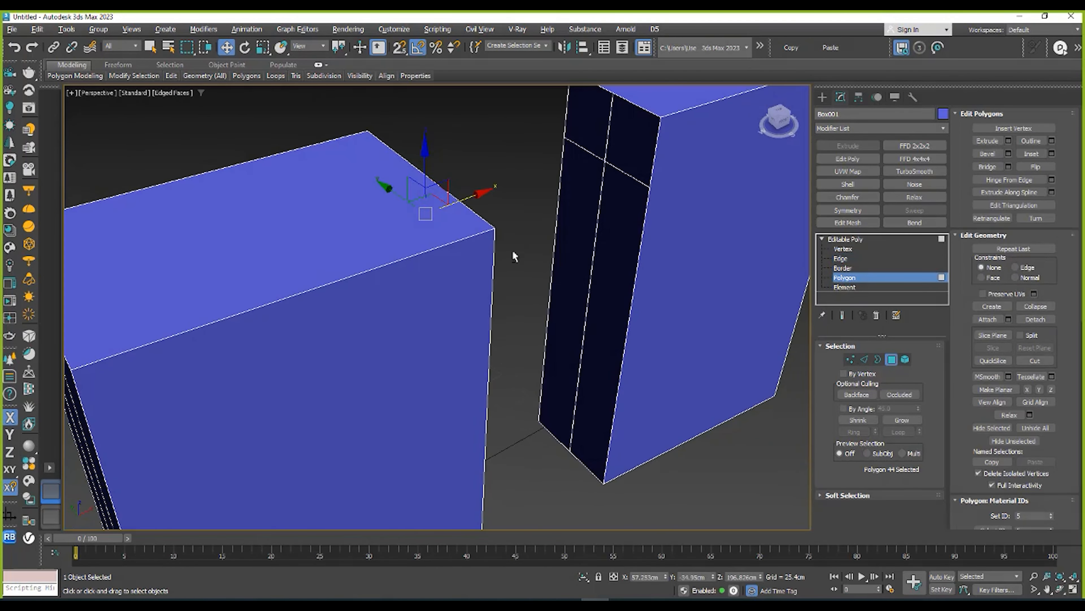
left_click(617, 149, "ctrl")
middle_click_drag(617, 149, 546, 167, "alt")
right_click(546, 167)
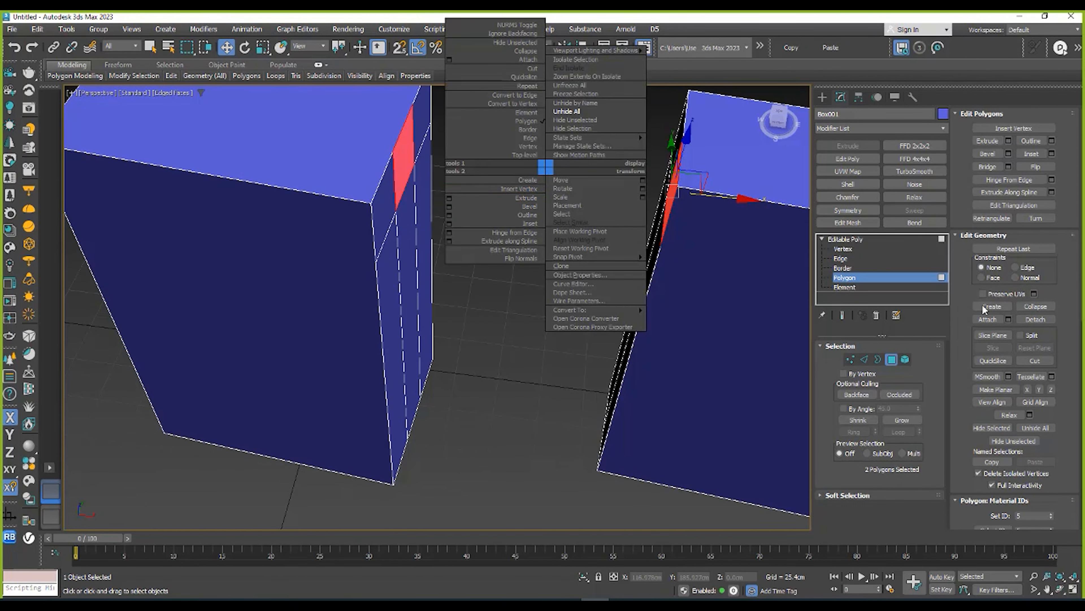
left_click(988, 168)
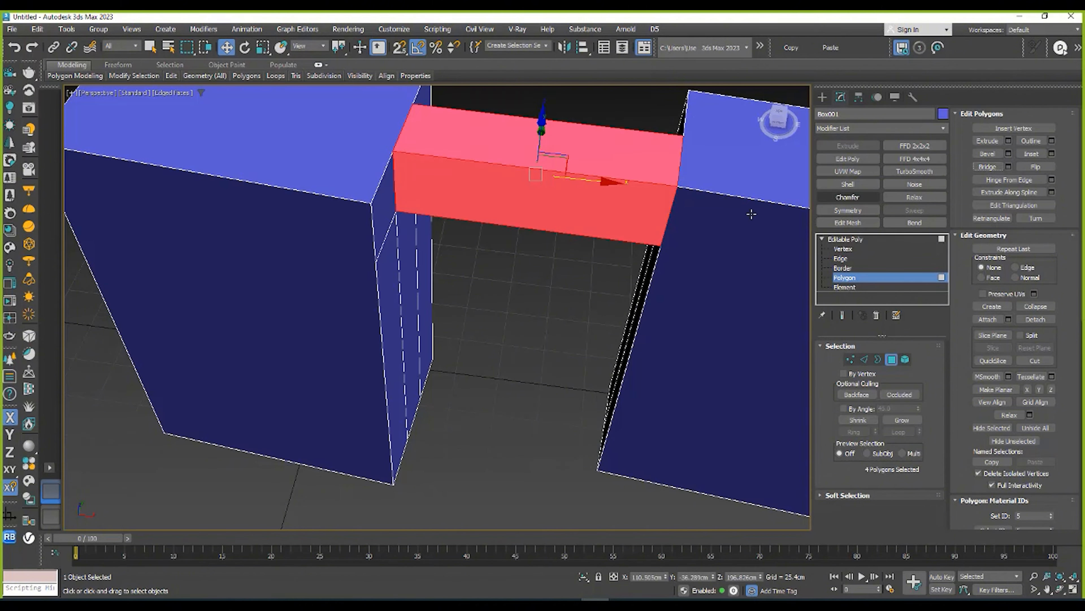
- Return to object level, clear the selection and inspect the bridge between the two blocks
middle_click_drag(751, 212, 276, 352, "alt")
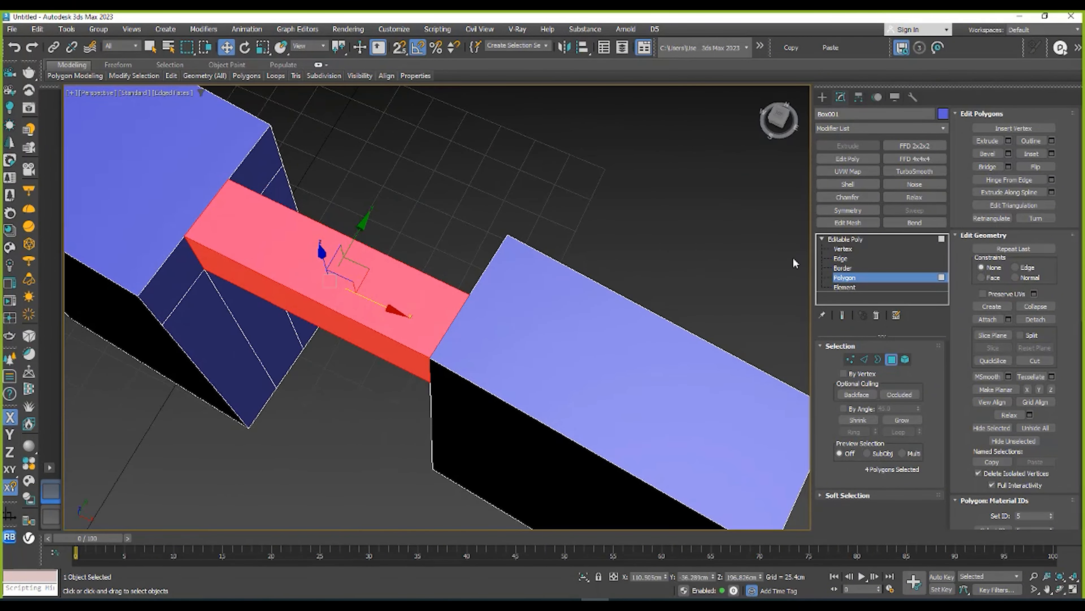
left_click(847, 239)
left_click(625, 264)
scroll(476, 231, "down", 7)
middle_click_drag(477, 231, 287, 200, "alt")
scroll(470, 230, "up", 6)
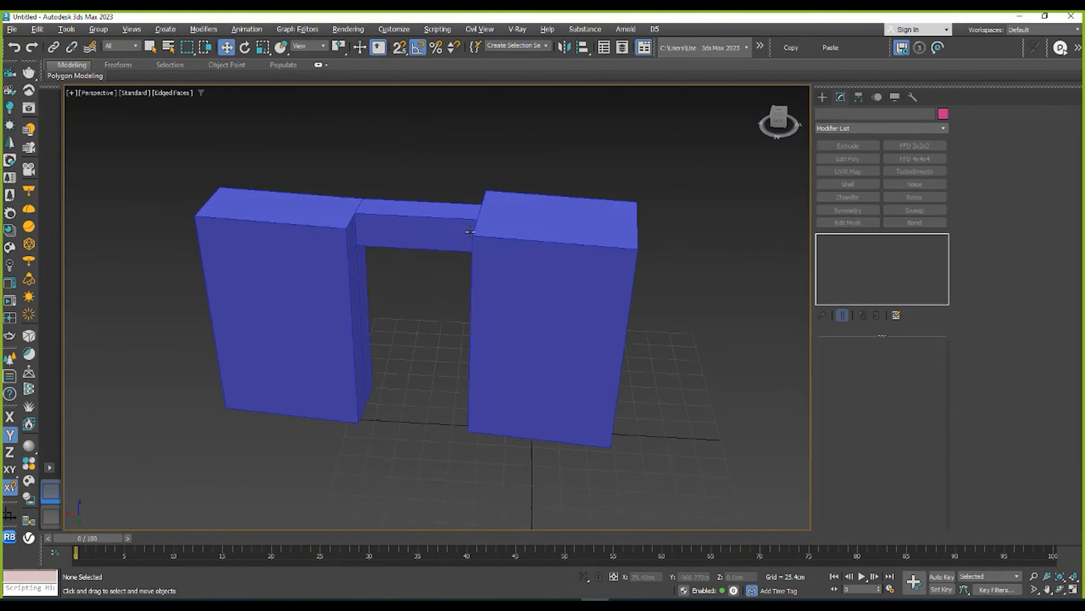
- Reselect the bridged object and undo its accidental move
left_click(436, 194)
middle_click_drag(470, 230, 430, 367, "alt")
left_click_drag(416, 355, 403, 360)
key("ctrl+z")
middle_click_drag(469, 327, 519, 231, "alt")
- Select the lower facing strip polygon on each block at Polygon level and bridge the two
left_click(844, 277)
left_click(443, 185)
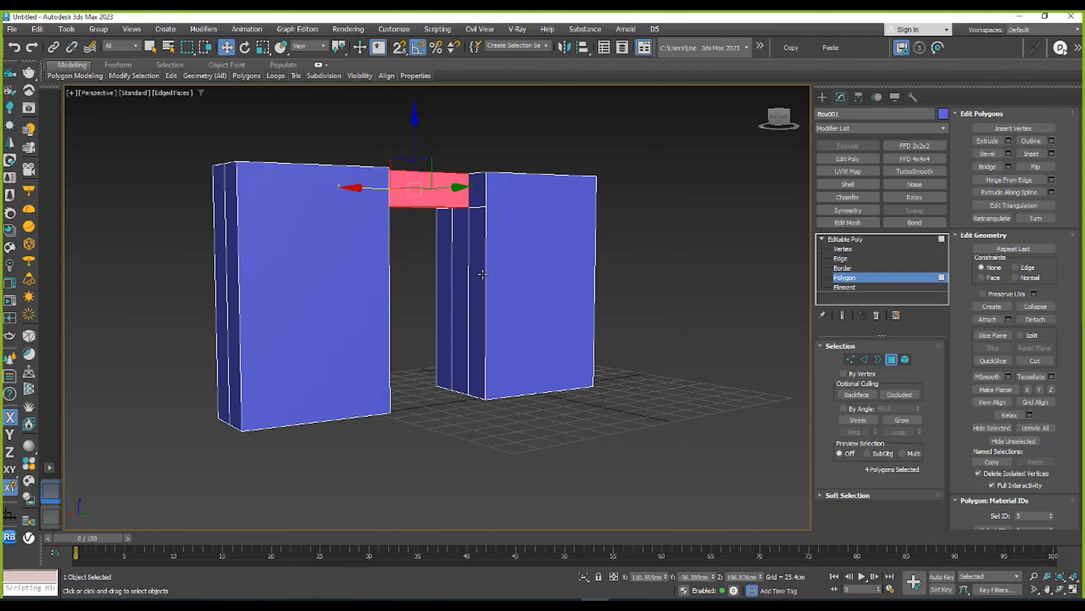
middle_click_drag(443, 184, 413, 259, "alt")
left_click(382, 236, "ctrl")
right_click(414, 256)
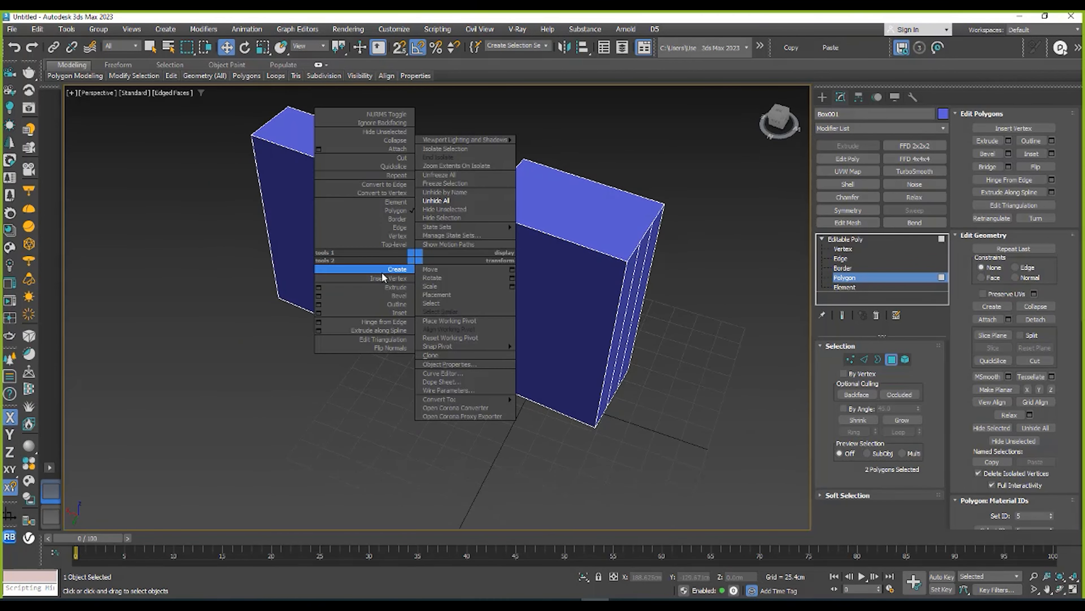
left_click(987, 167)
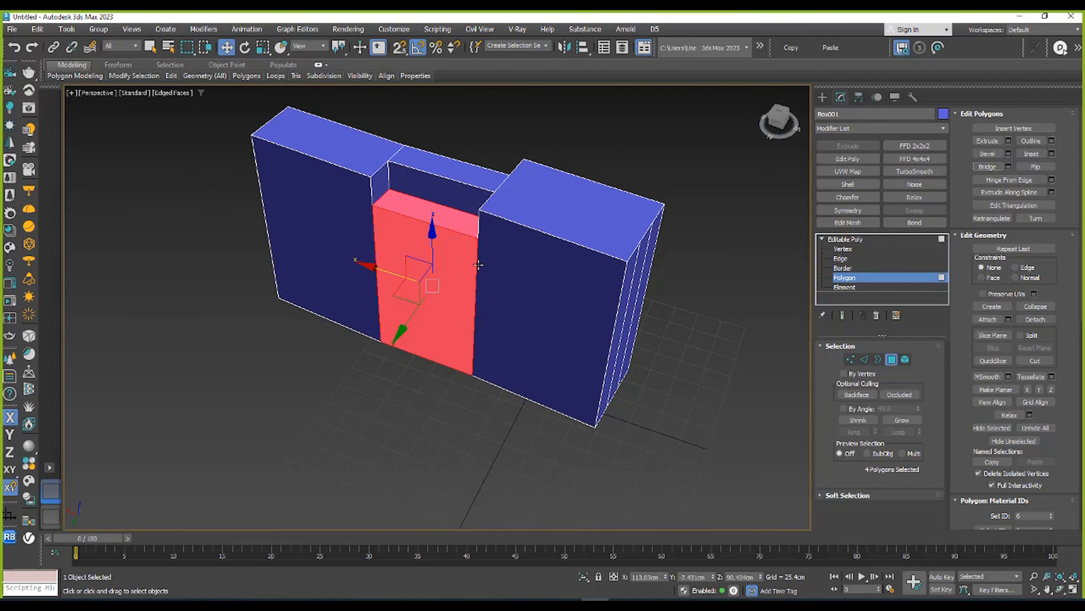
- Raise the top polygon of the upper bridge along Z to about 336 cm, well above both blocks
middle_click_drag(491, 257, 781, 263, "alt")
left_click(843, 249)
left_click(845, 278)
left_click(440, 250)
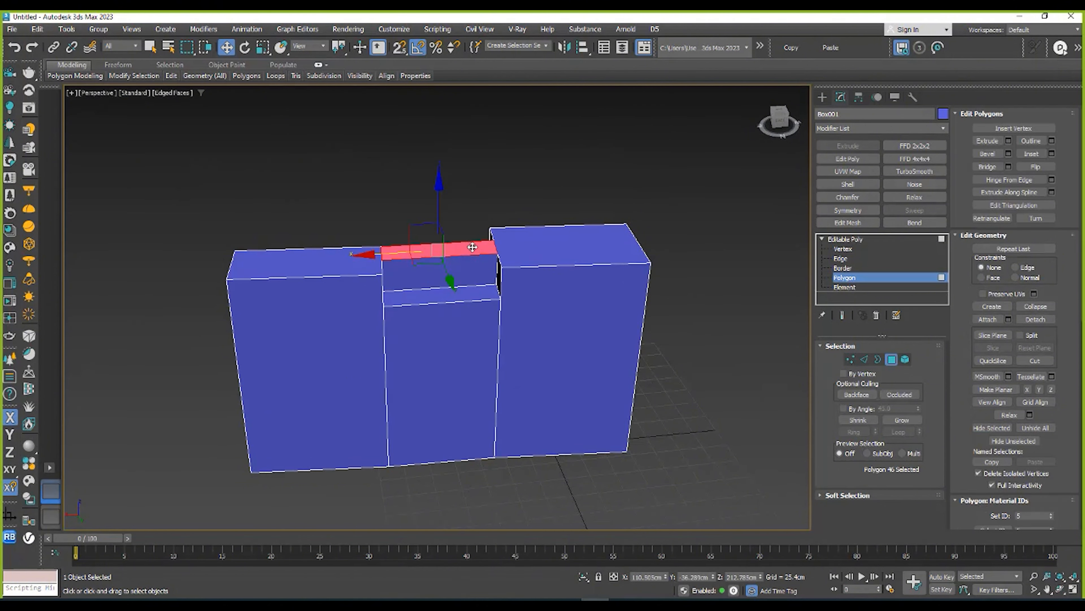
middle_click_drag(440, 250, 436, 196, "alt")
left_click_drag(435, 196, 430, 76)
middle_click_drag(429, 76, 709, 261, "alt")
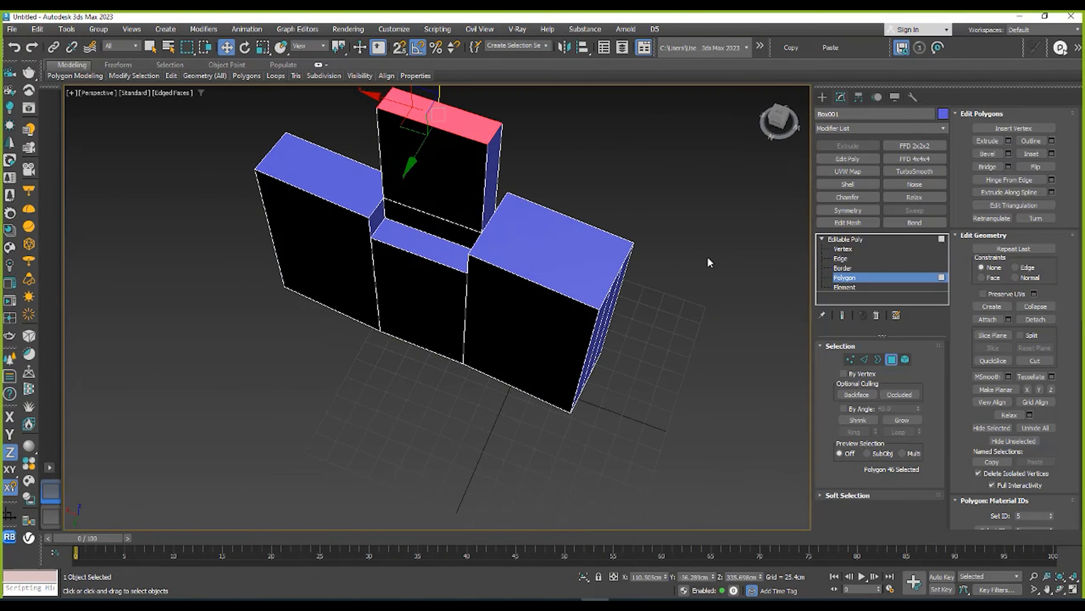
- At Edge level, select the two long top edges of the larger end block and connect them with one edge near its outer end
left_click(841, 258)
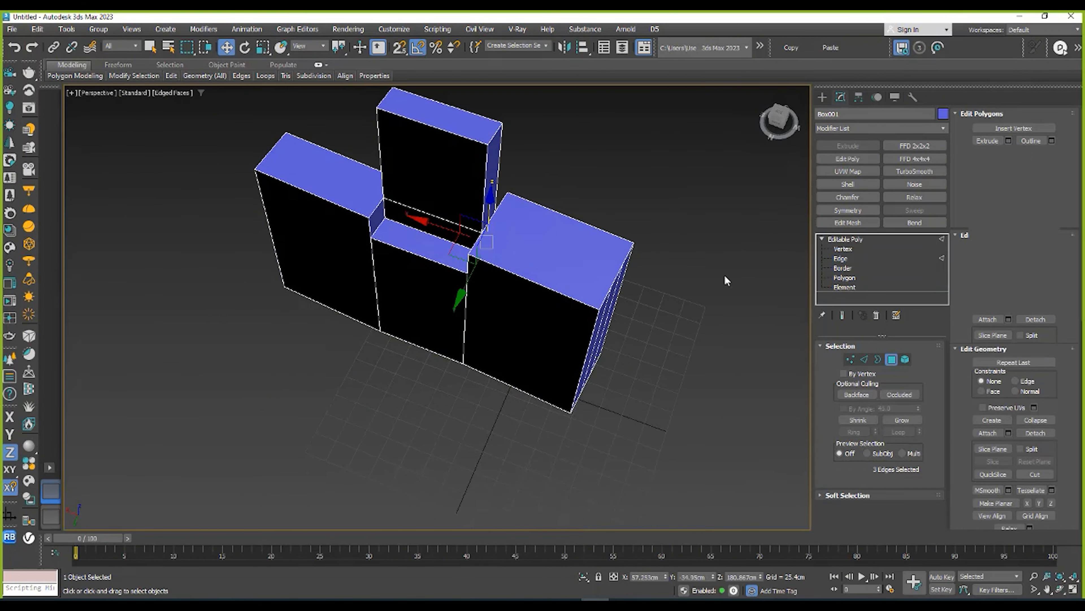
left_click(564, 294)
left_click(587, 225, "shift")
right_click(588, 223)
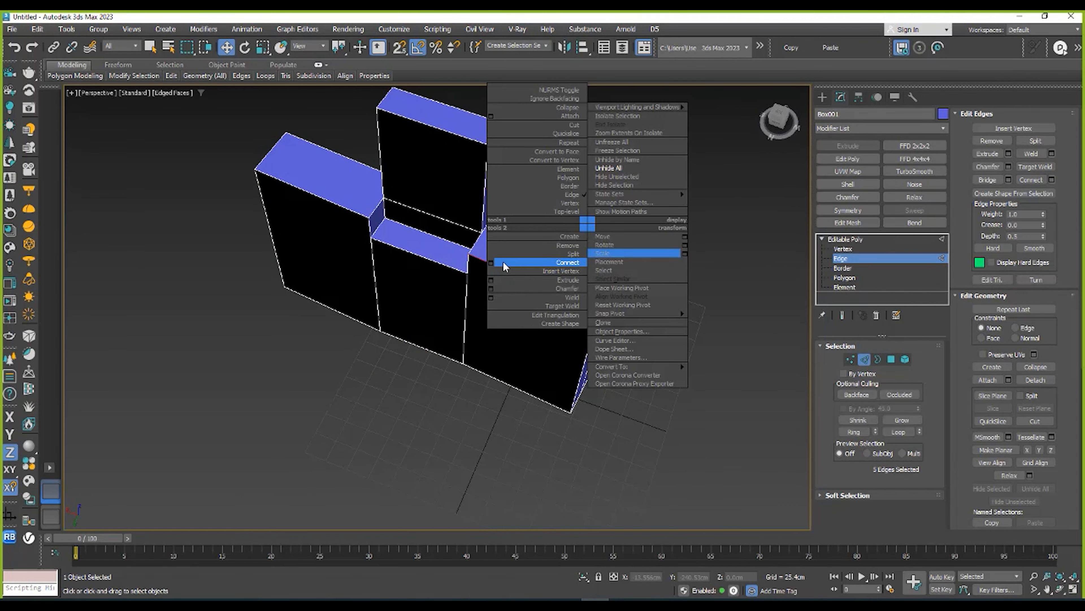
left_click(491, 262)
left_click(443, 363)
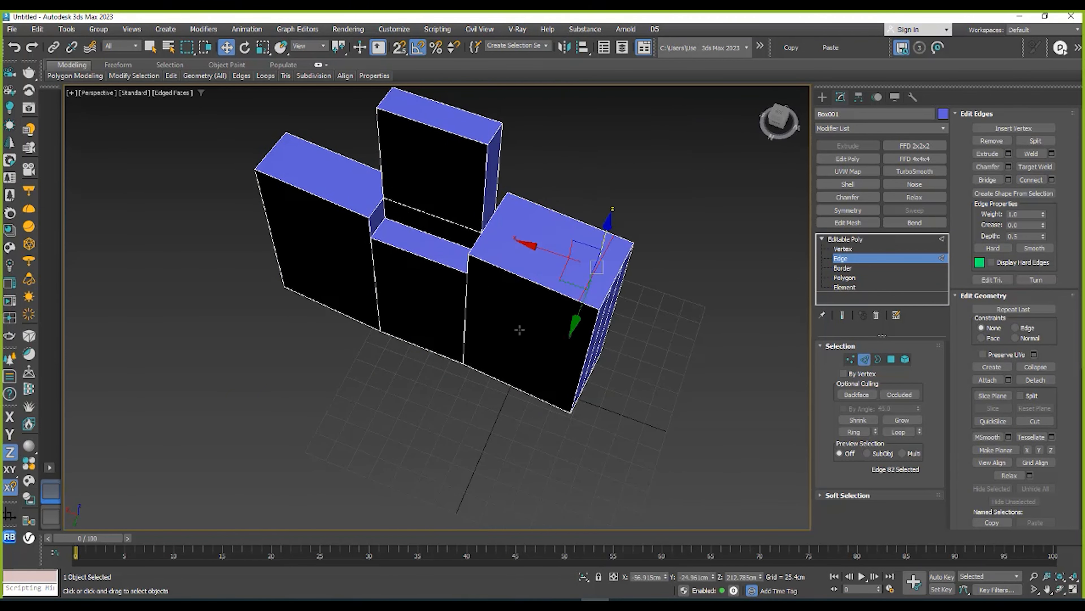
- Extrude the narrow top polygon at the block's outer end upward along Z to about 392 cm
left_click(844, 277)
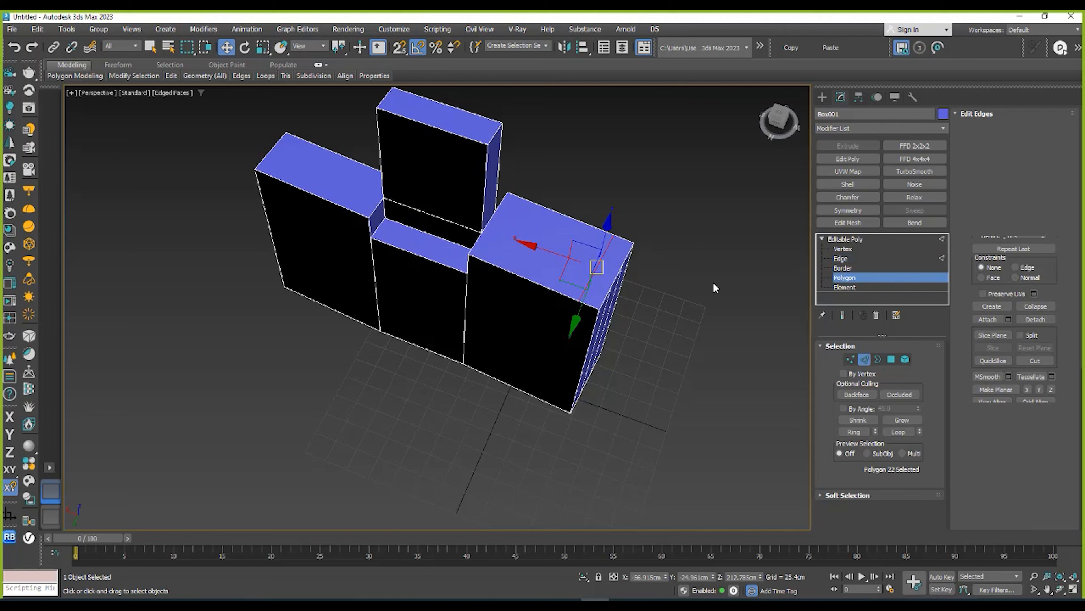
left_click(610, 274)
middle_click_drag(610, 274, 619, 229, "alt")
left_click_drag(612, 225, 594, 36, "shift")
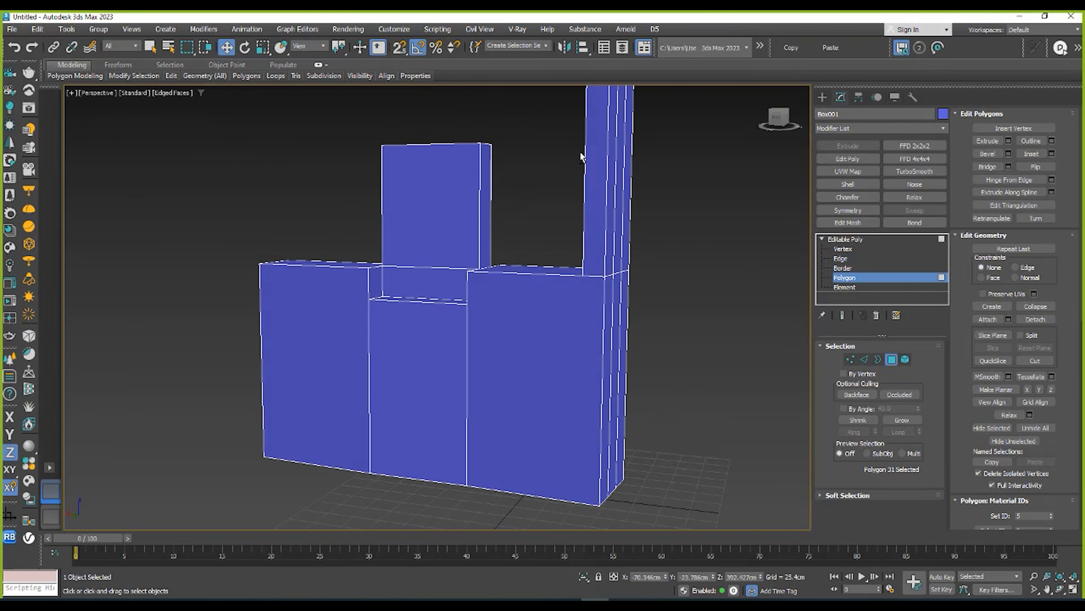
middle_click_drag(582, 158, 616, 227, "alt")
middle_click_drag(615, 227, 627, 333)
middle_click_drag(627, 333, 694, 268, "alt")
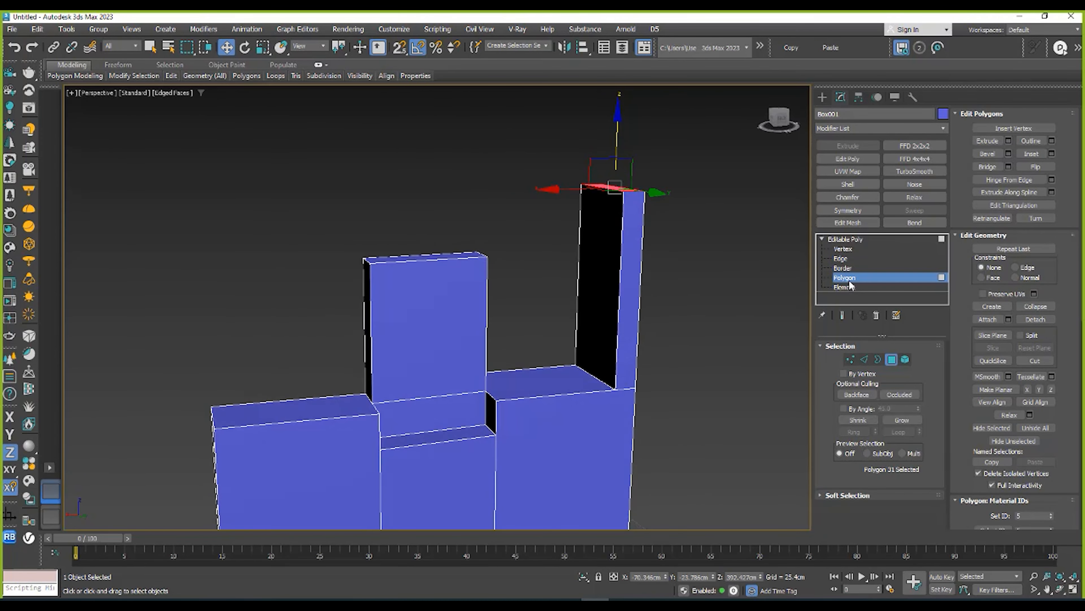
- Select the facing side polygons of the tall end column and the middle tower and bridge the two
left_click(628, 259)
middle_click_drag(628, 259, 548, 280, "alt")
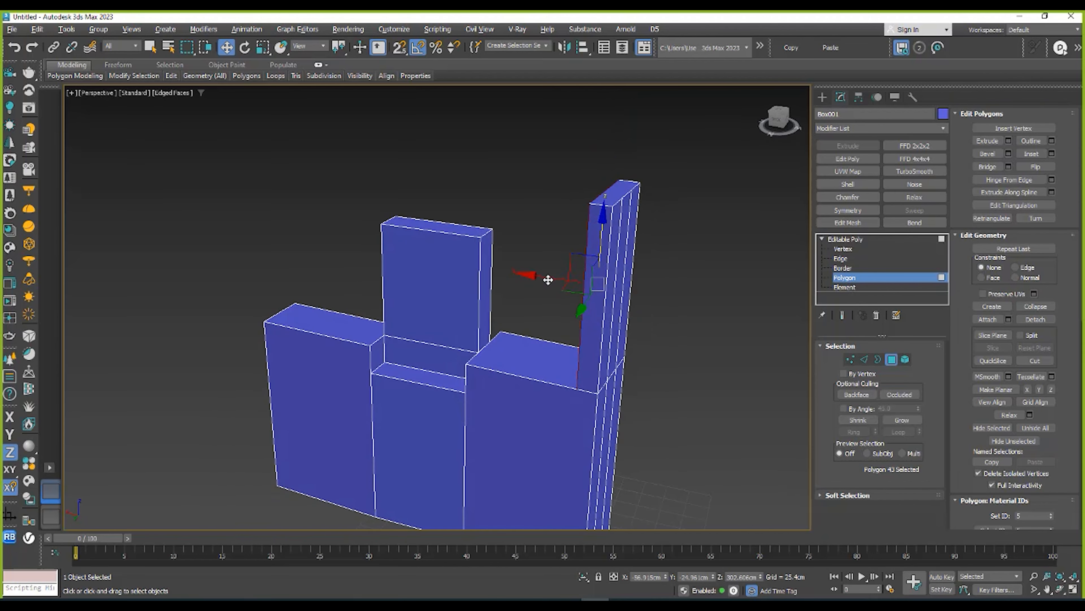
left_click(486, 255, "ctrl")
middle_click_drag(487, 255, 571, 229, "alt")
scroll(609, 209, "up", 2)
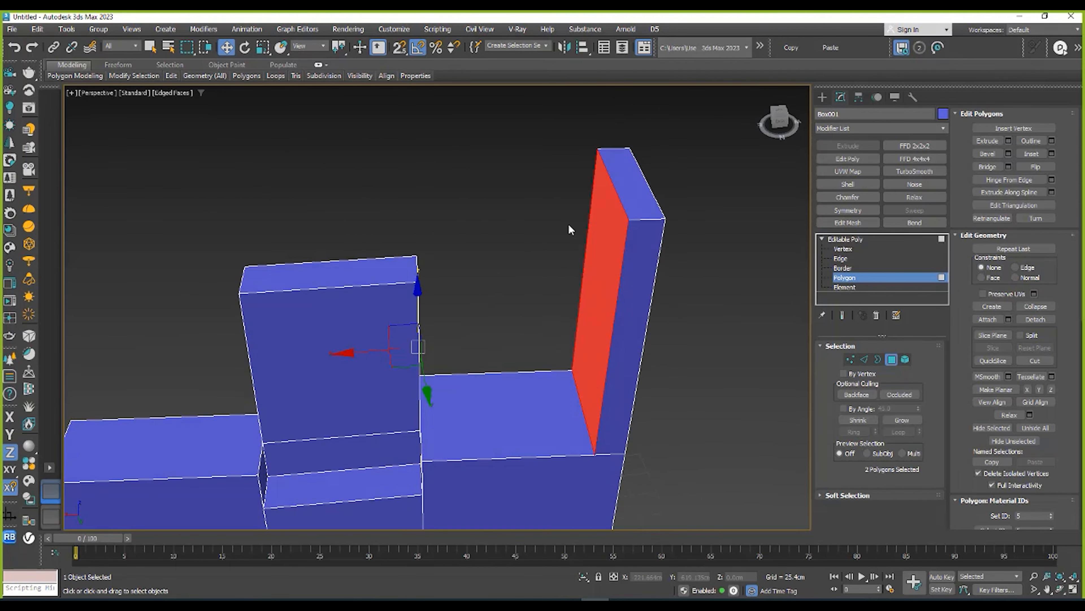
right_click(566, 222)
left_click(719, 205)
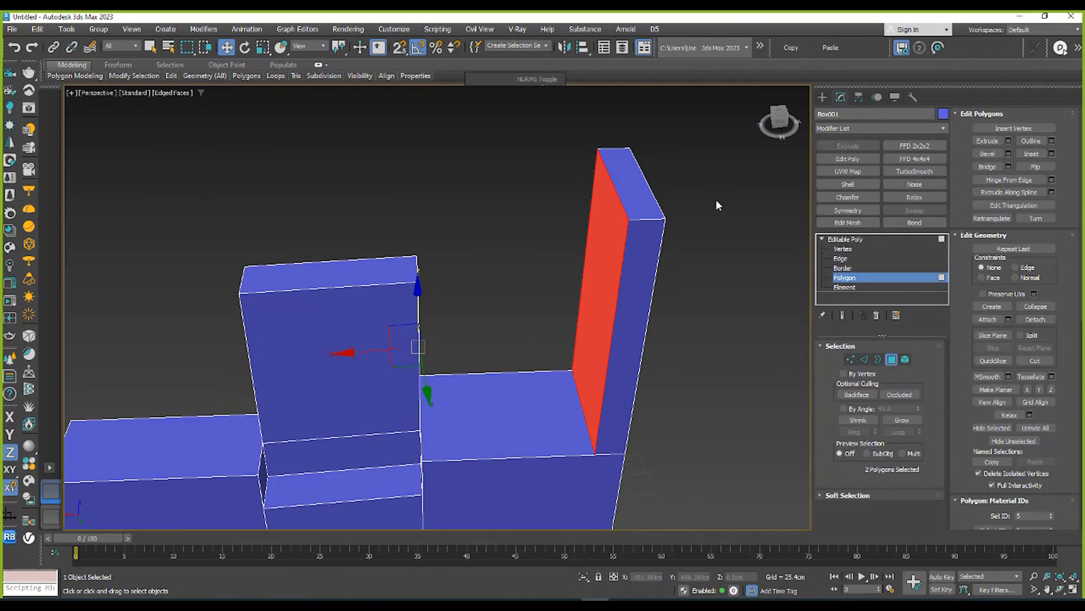
left_click(987, 167)
middle_click_drag(754, 218, 780, 209, "alt")
- Check the bridge at object level, reselect several polygons around the tall upper section and move them along X
left_click(851, 240)
left_click(645, 236)
scroll(645, 235, "down", 3)
middle_click_drag(647, 240, 491, 237, "alt")
middle_click_drag(491, 238, 607, 251)
left_click(520, 225)
left_click(844, 279)
left_click(524, 232, "ctrl")
left_click(497, 230, "ctrl")
left_click(550, 213, "ctrl")
left_click_drag(460, 217, 98, 84)
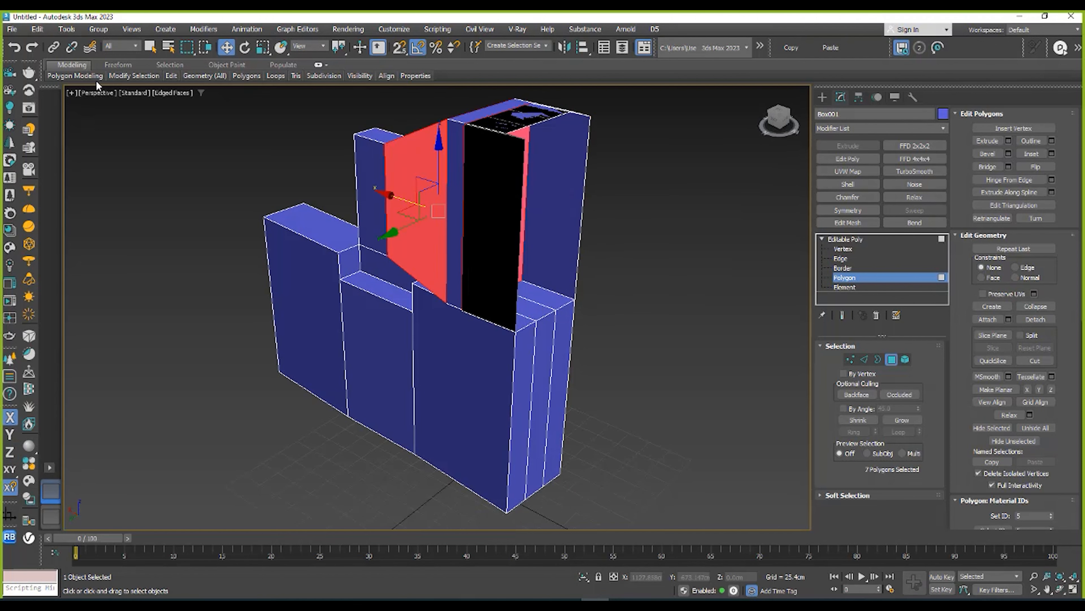
- Return to object level and delete the entire bridged object from the scene
left_click(855, 239)
scroll(612, 241, "down", 8)
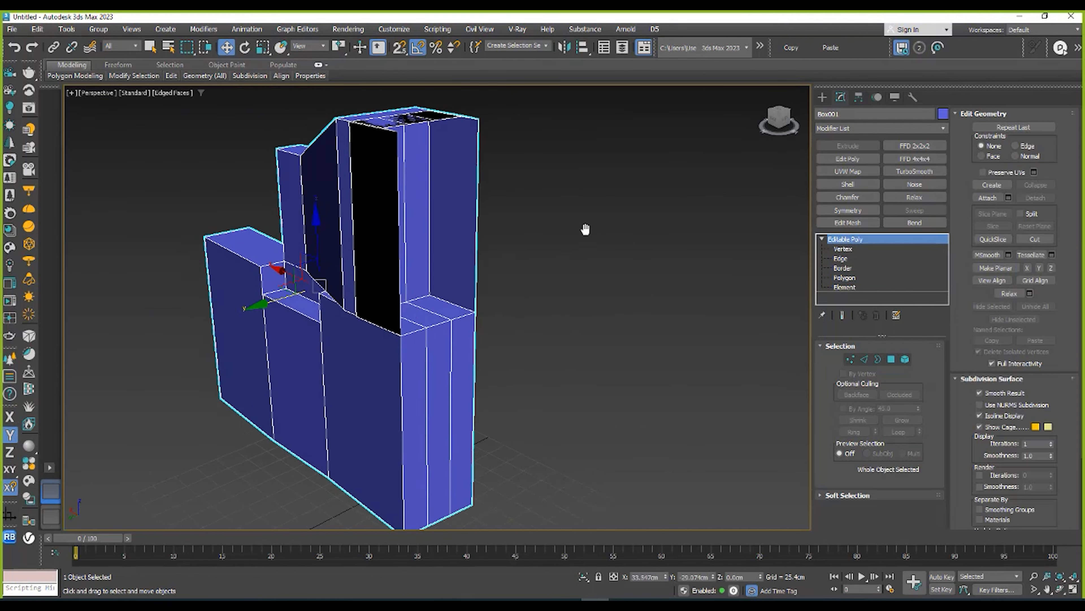
middle_click_drag(686, 246, 575, 237, "alt")
key("Delete")
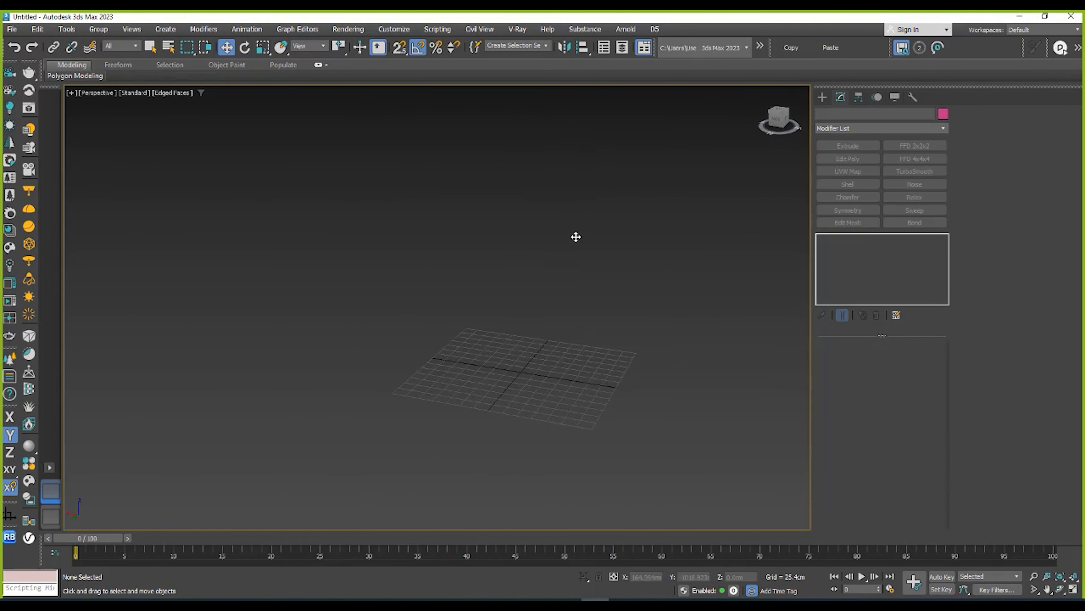
- Create a Standard Primitives box on the grid, about 141 cm long and 311 cm high
left_click(822, 97)
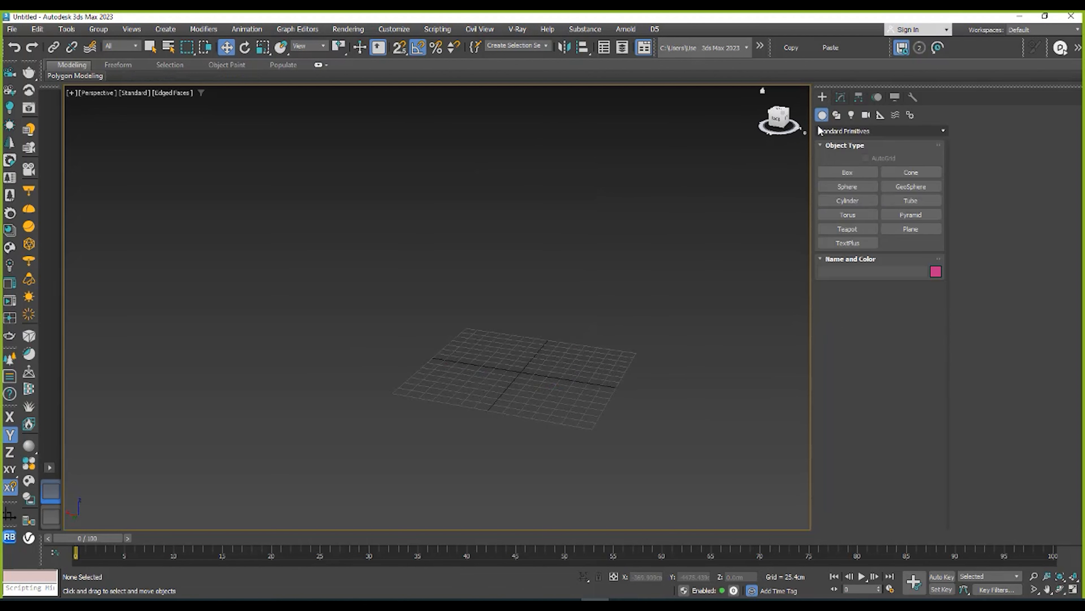
left_click(841, 130)
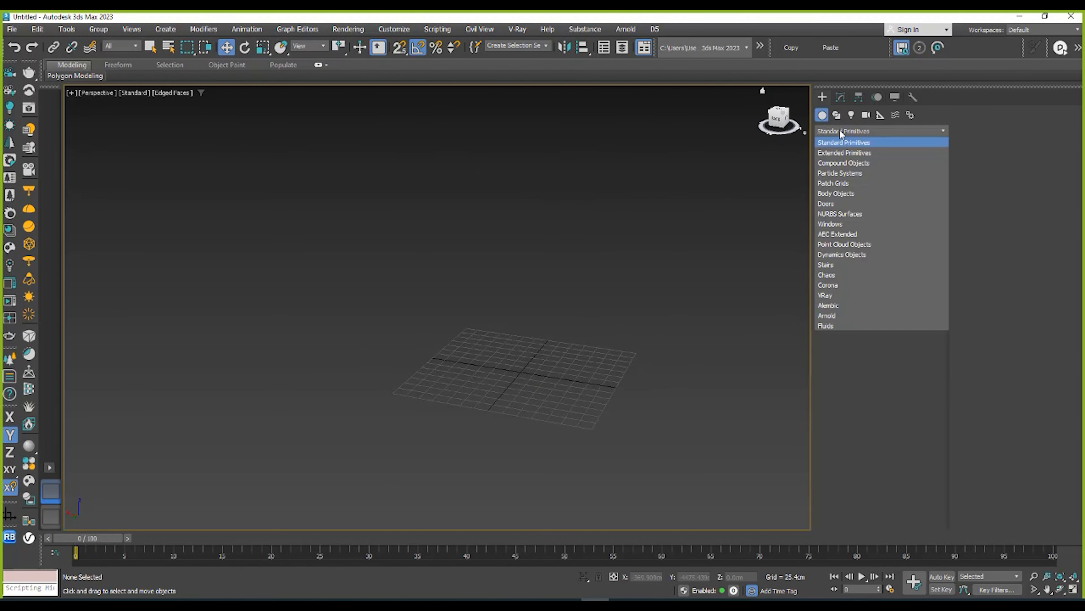
left_click(826, 129)
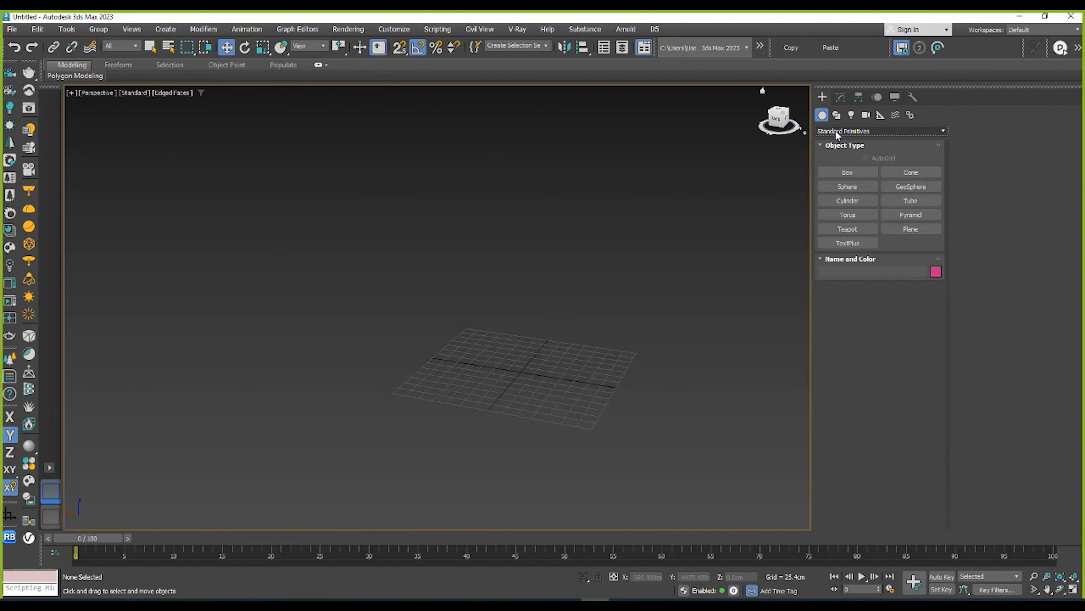
left_click(835, 130)
left_click(832, 139)
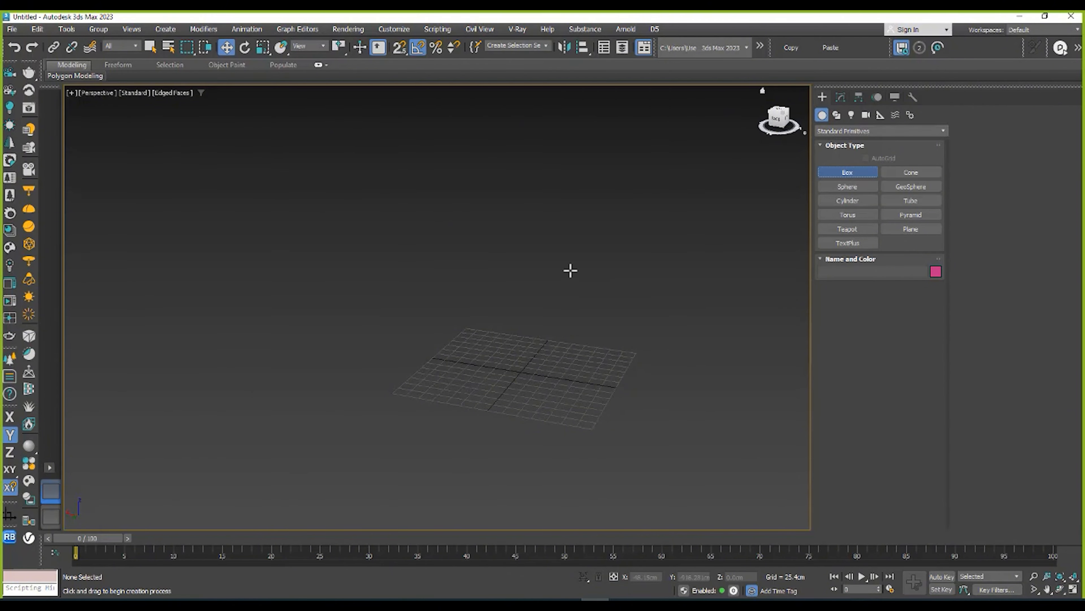
left_click_drag(499, 374, 518, 453)
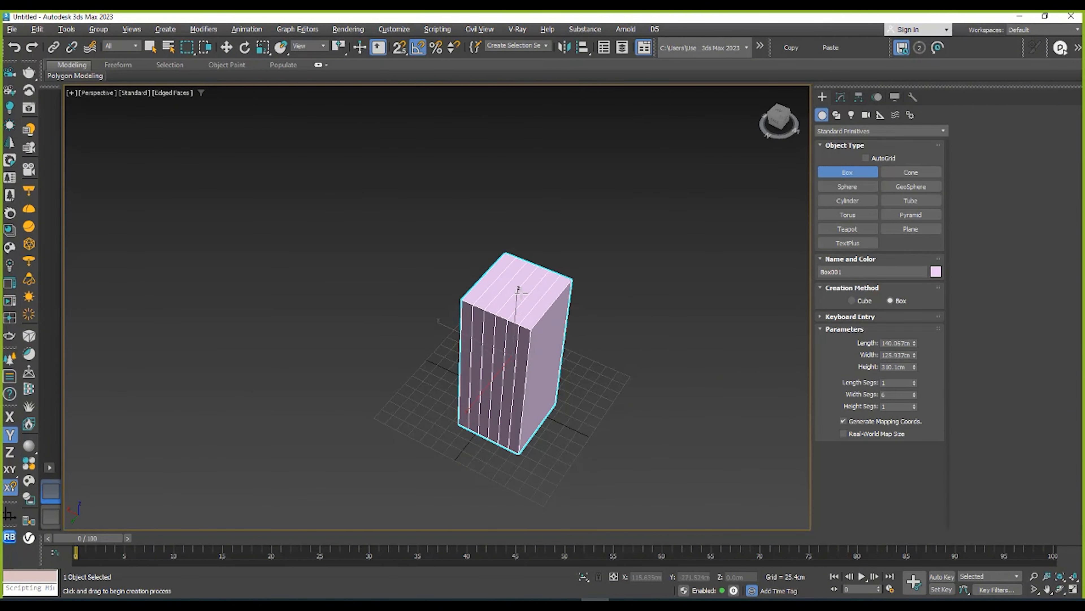
key("w")
- Reset the new box's width segments to 1 and frame it in the viewport
left_click(840, 97)
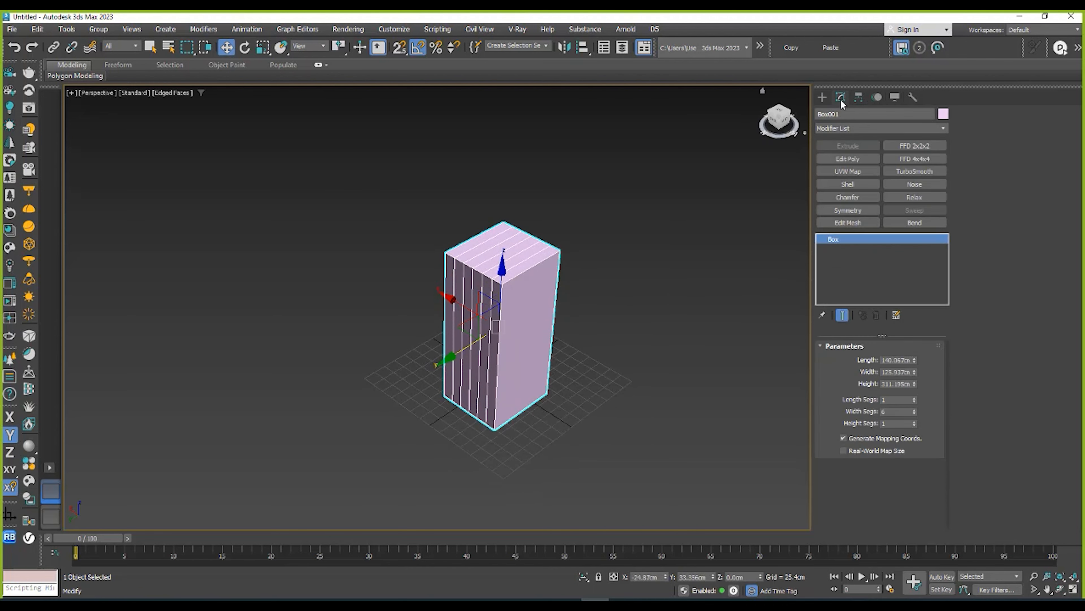
key("z")
right_click(914, 413)
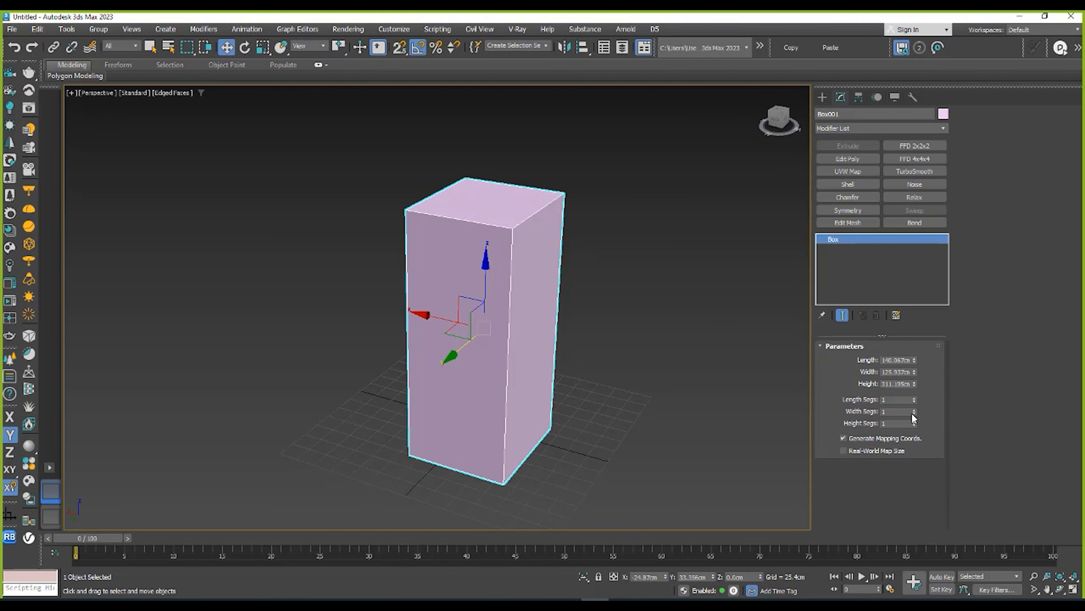
middle_click_drag(607, 372, 569, 368, "alt")
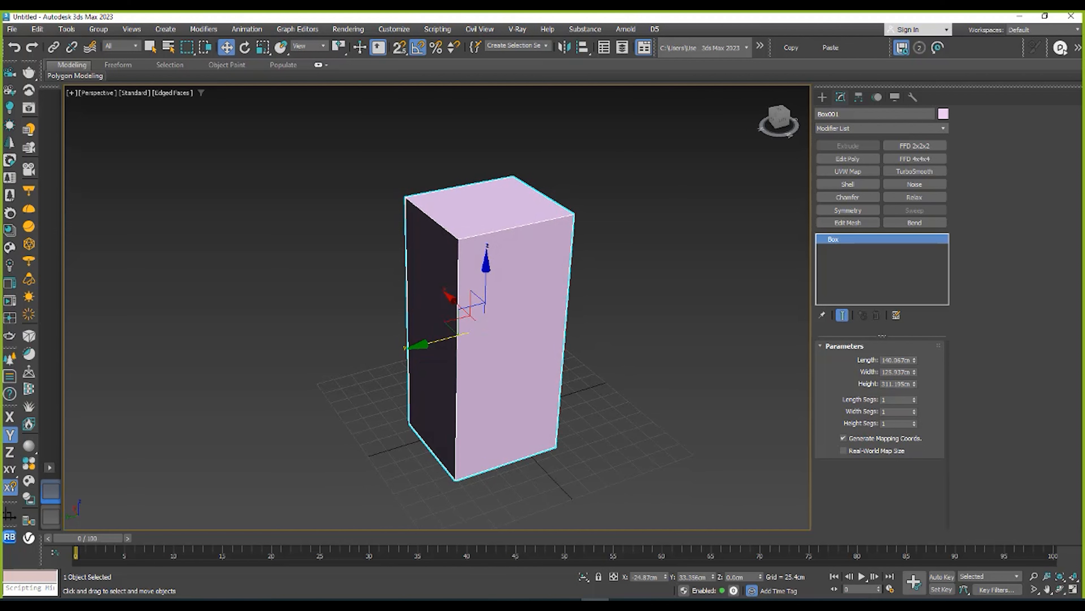
middle_click_drag(421, 263, 555, 337, "alt")
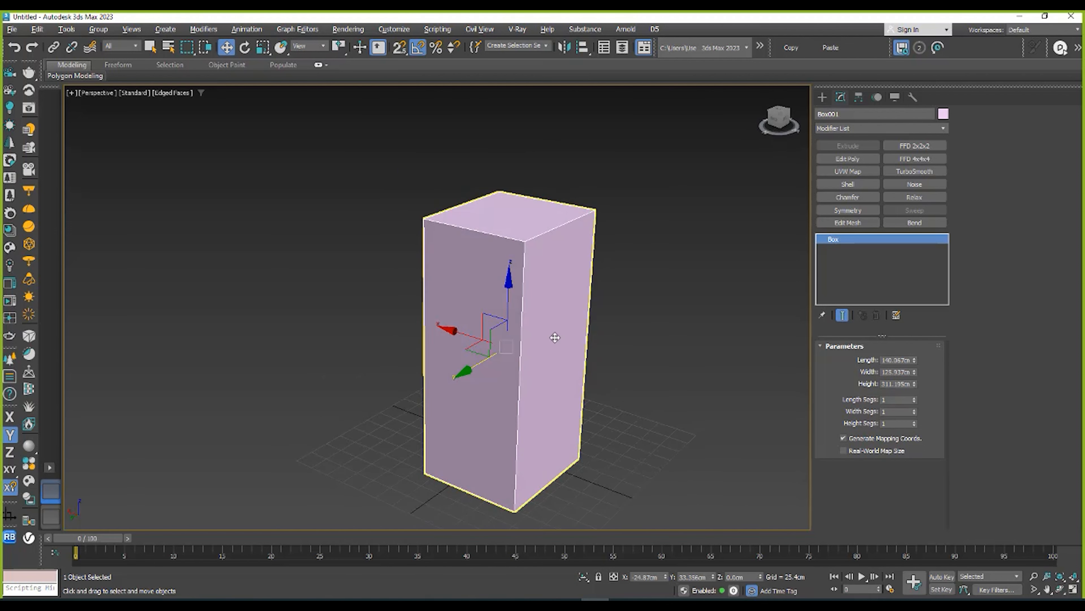
- Resize the box into a thin upright panel, about 387 cm long, 7.6 cm wide and 395 cm high
scroll(672, 406, "down", 1)
middle_click_drag(672, 406, 667, 423, "alt")
left_click_drag(914, 384, 938, 424)
middle_click_drag(641, 368, 478, 346, "alt")
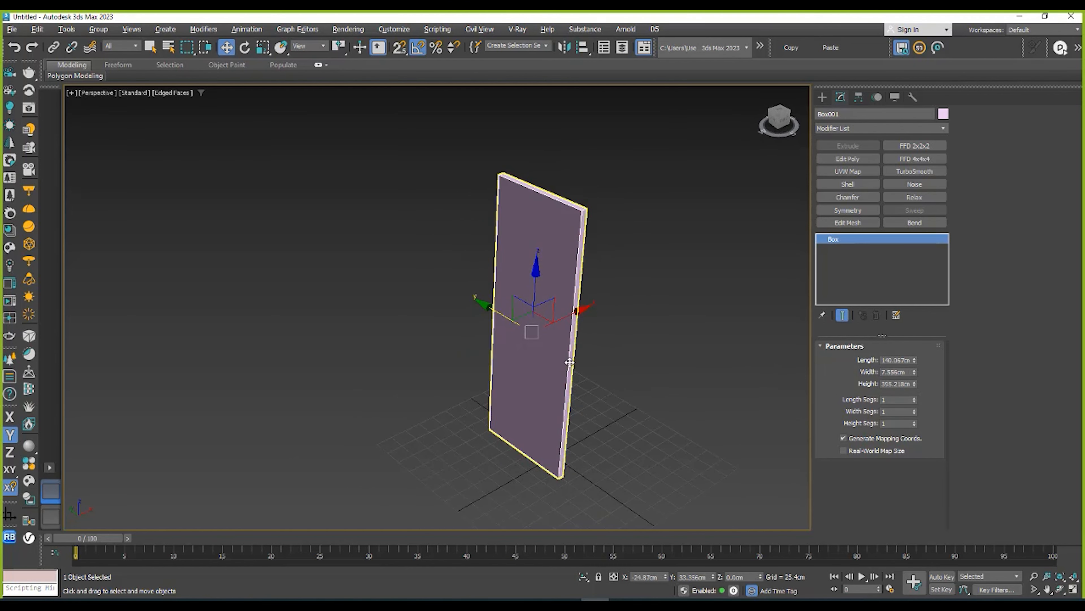
left_click_drag(914, 360, 885, 253)
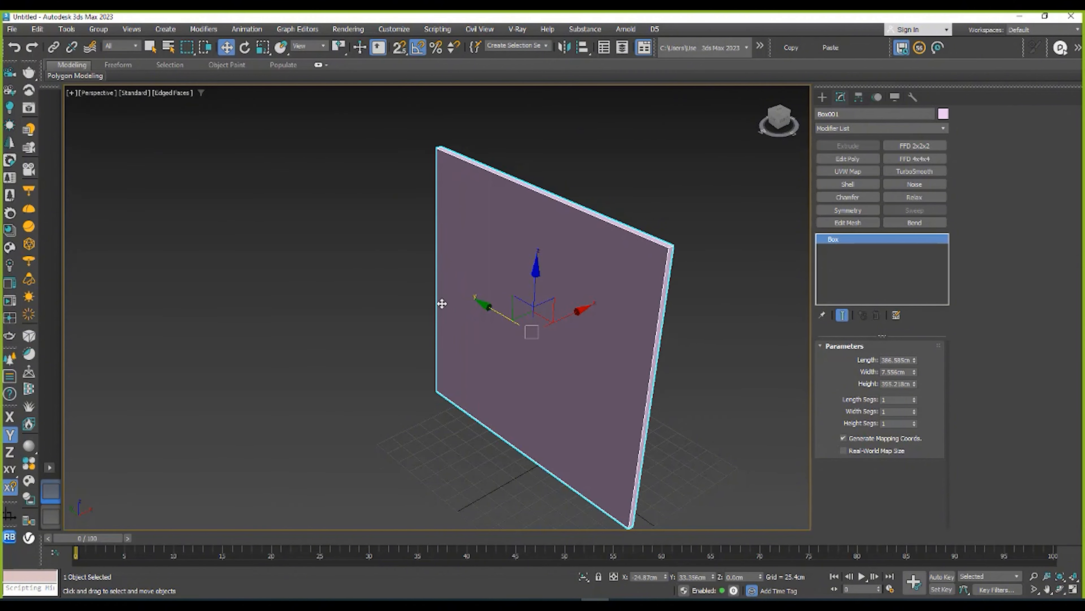
middle_click_drag(441, 303, 503, 274, "alt")
scroll(485, 287, "down", 3)
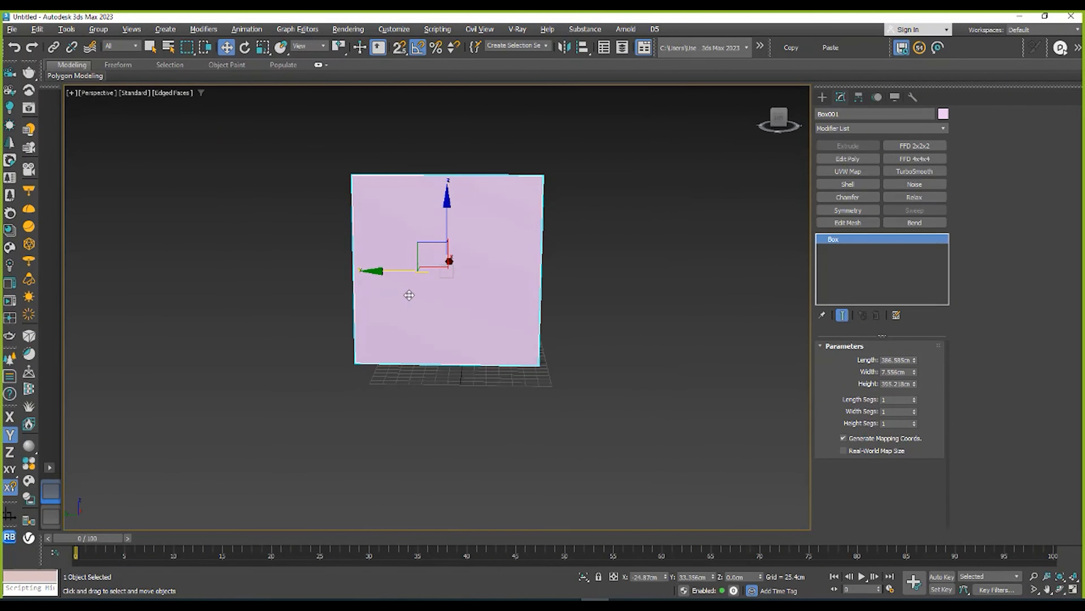
- Set the panel's segments to 3 in length, 2 in width and 3 in height, and convert it to Editable Poly
middle_click_drag(407, 296, 409, 301, "alt")
middle_click_drag(505, 271, 472, 281, "alt")
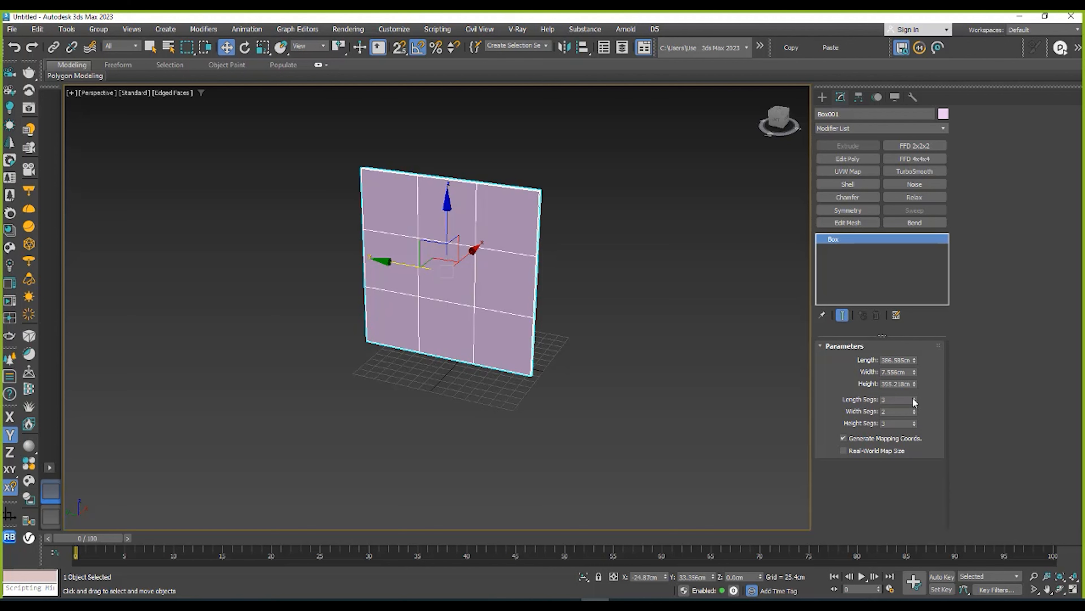
scroll(439, 291, "up", 4)
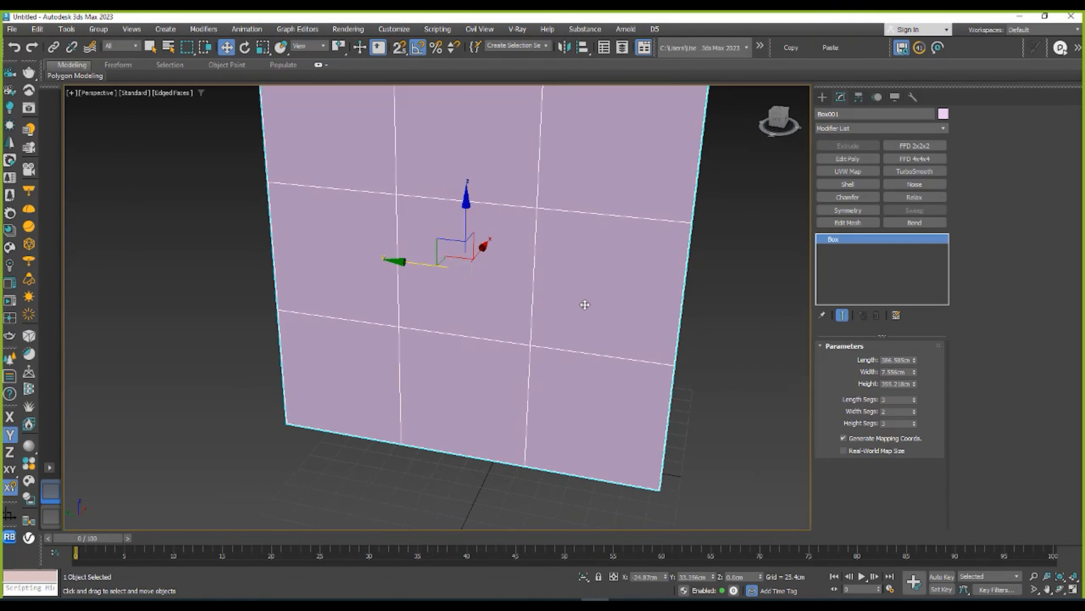
middle_click_drag(585, 305, 588, 342)
middle_click_drag(763, 289, 758, 313, "alt")
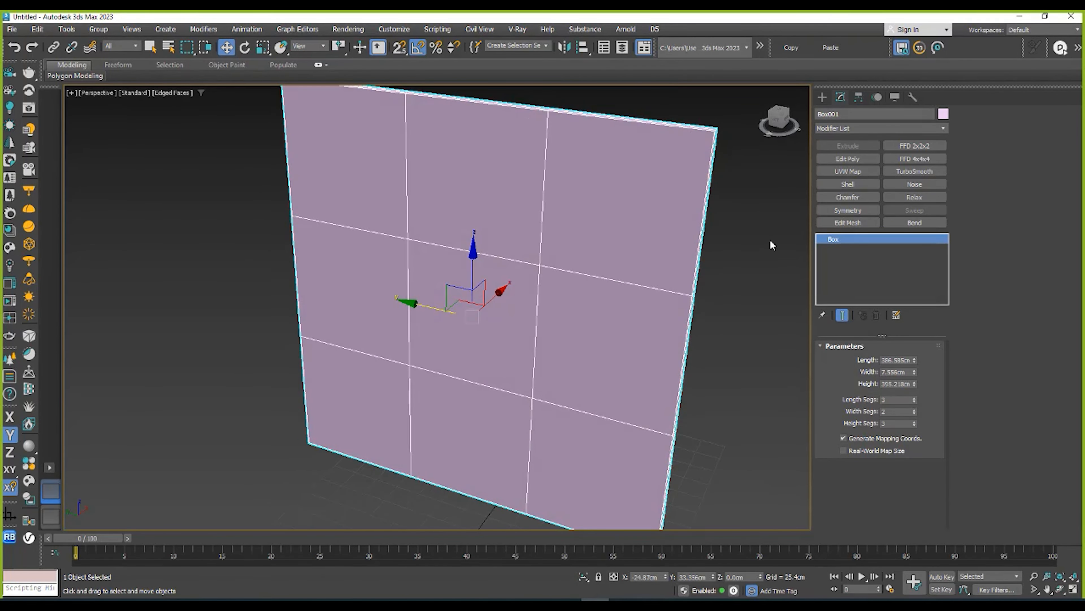
right_click(540, 244)
mouse_move(569, 380)
left_click(680, 386)
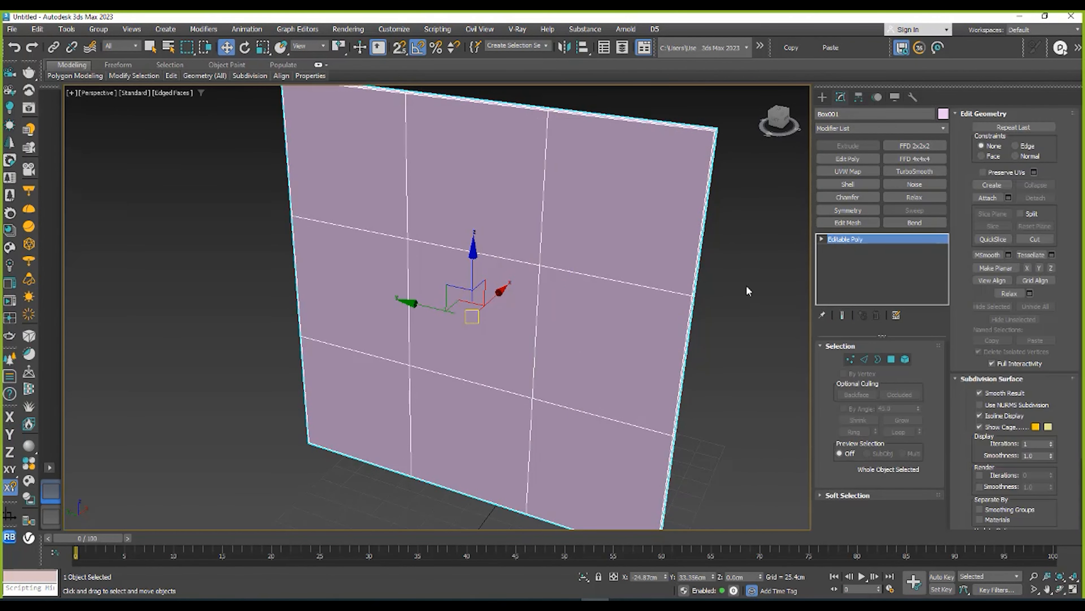
- At Polygon level, use the panel's centre polygons to open a square hole right through its thickness
left_click(844, 277)
left_click(509, 310)
middle_click_drag(509, 311, 567, 244, "alt")
key("Delete")
scroll(548, 220, "down", 5)
scroll(510, 276, "up", 4)
scroll(472, 287, "up", 4)
scroll(460, 298, "up", 3)
- Bridge the two opposite vertical inner side polygons of the hole to fill it, and check the panel at object level
left_click(452, 263)
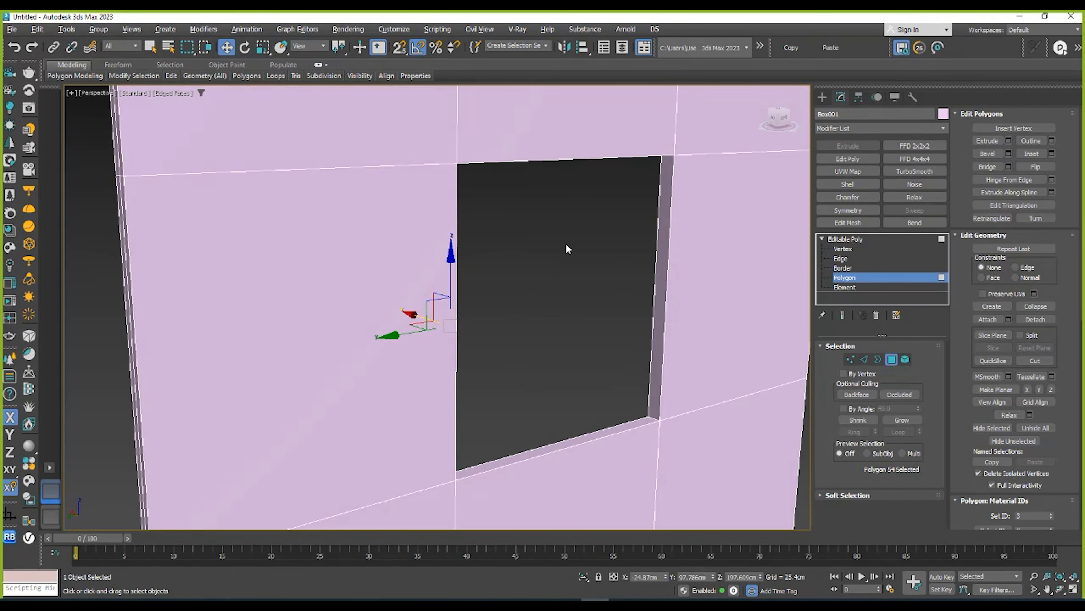
left_click(660, 230, "ctrl")
middle_click_drag(661, 230, 683, 240, "alt")
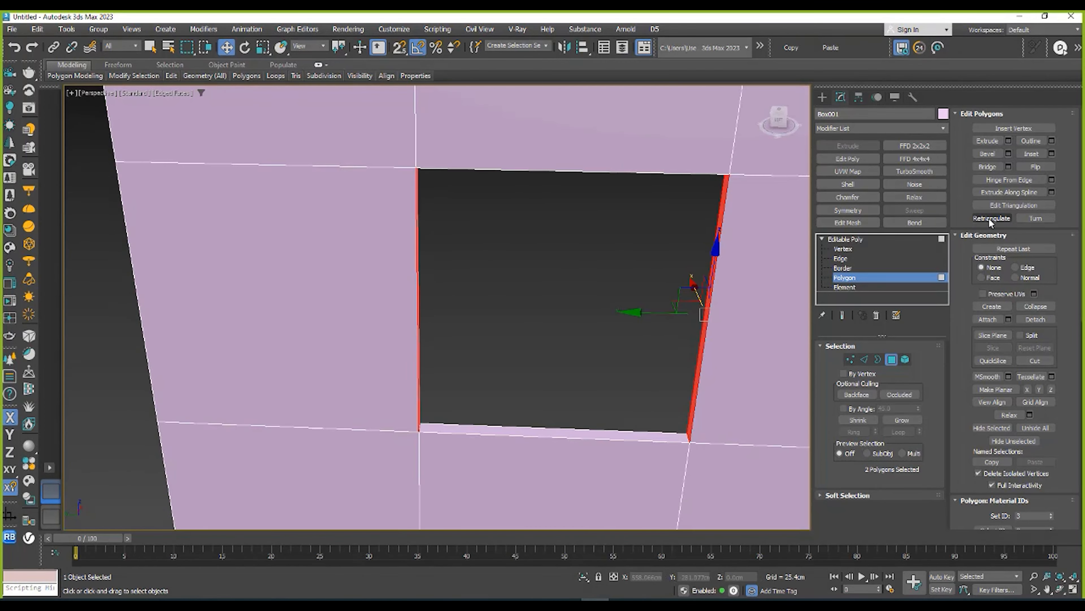
left_click(984, 168)
middle_click_drag(599, 205, 574, 192, "alt")
left_click(845, 240)
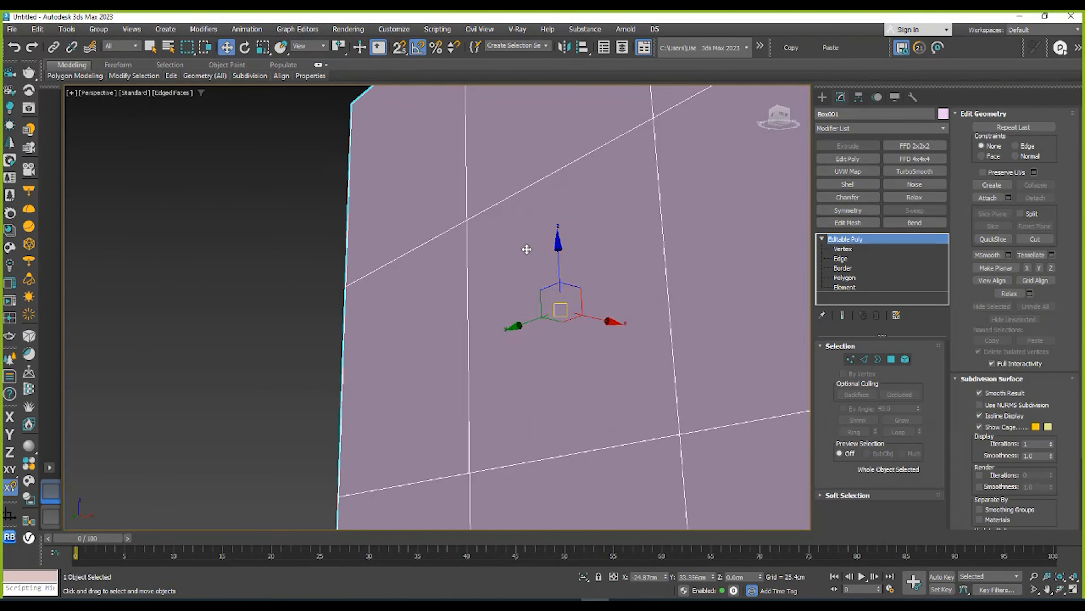
scroll(557, 264, "down", 5)
middle_click_drag(558, 263, 453, 289)
middle_click_drag(453, 288, 409, 308, "alt")
- At Element level, select the whole panel and clone it along Y to about -622 cm with Clone To Element
left_click(855, 288)
left_click(329, 305)
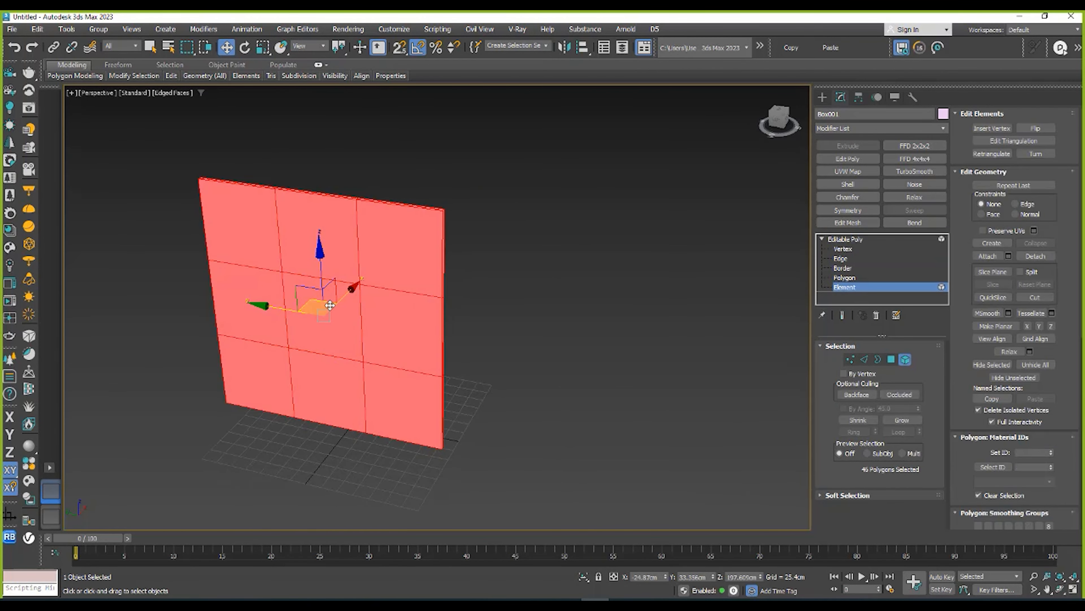
scroll(386, 294, "down", 4)
left_click_drag(317, 294, 436, 311)
key("ctrl+z")
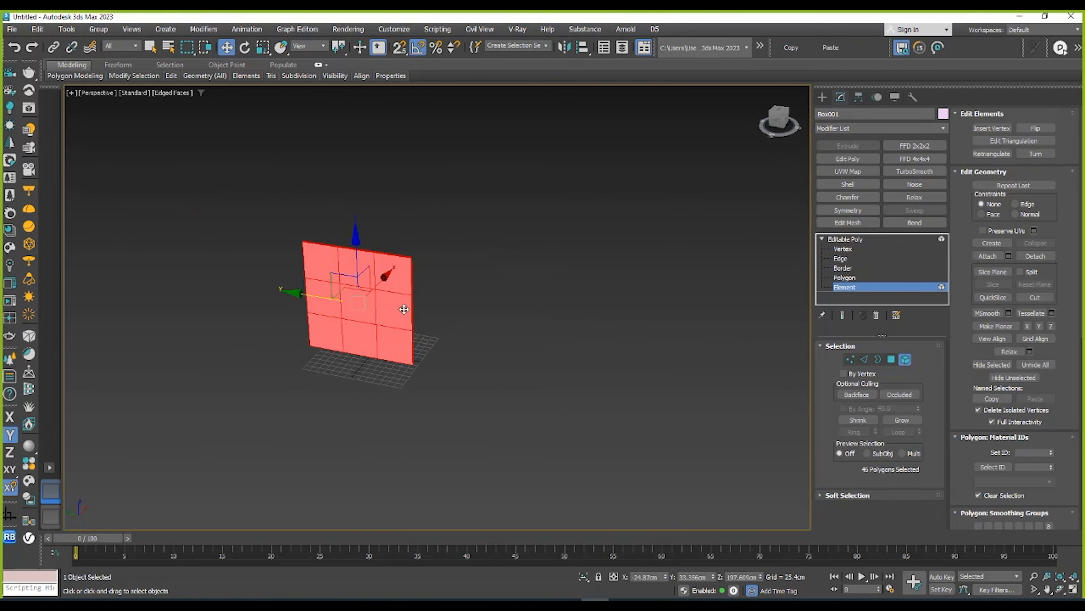
mouse_move(309, 300)
left_mouse_down("shift")
mouse_move(468, 315)
mouse_move(397, 319)
mouse_move(551, 342)
mouse_move(497, 368)
left_mouse_up("shift")
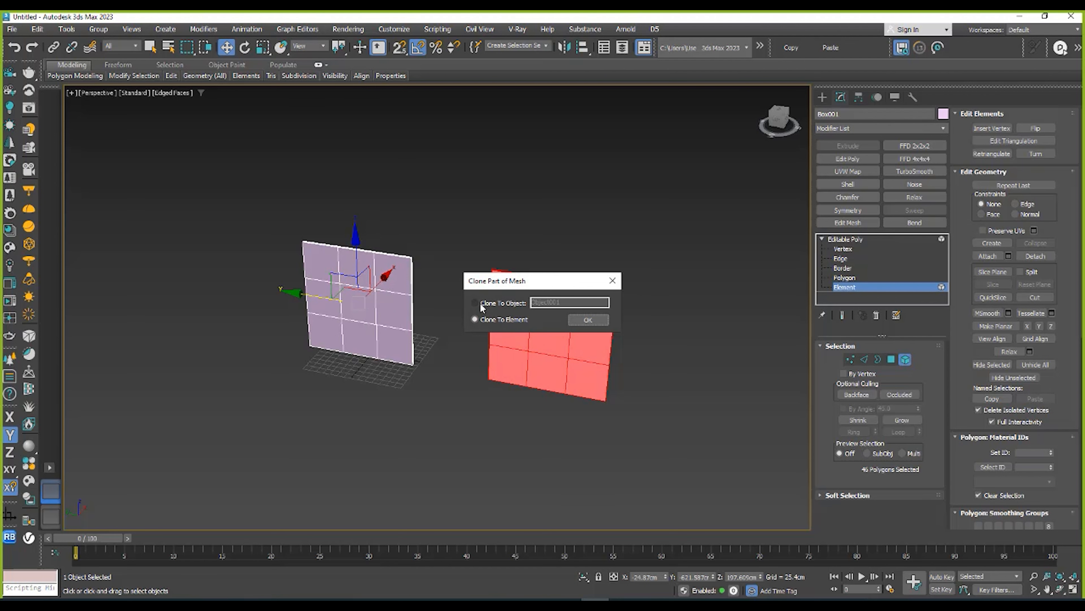
left_click(575, 322)
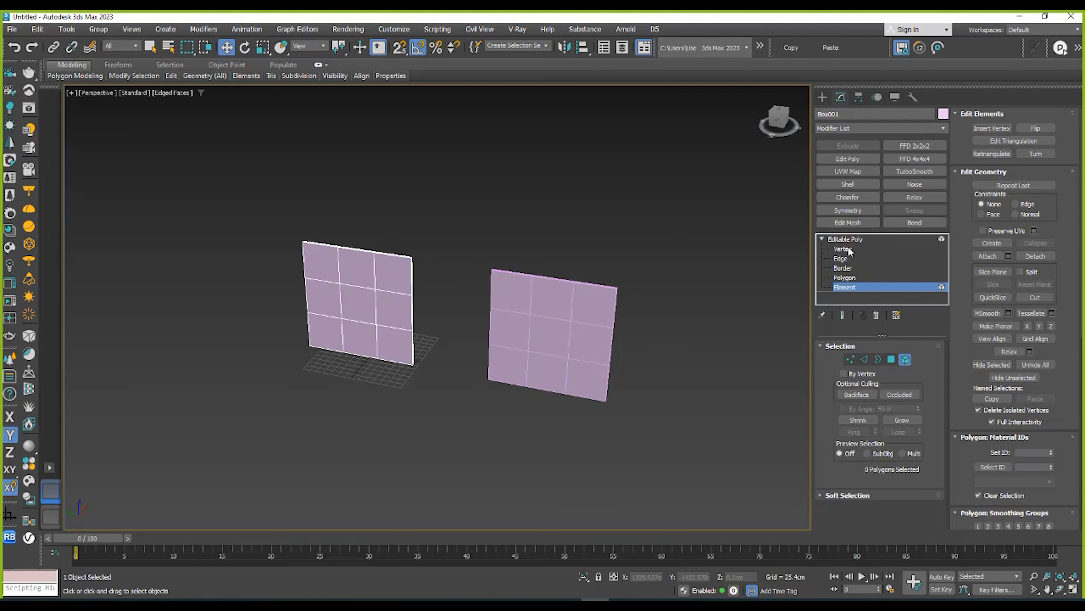
- At object level, select the cloned panel and try moving it along Y as a separate object
left_click(846, 240)
left_click(551, 316)
left_click_drag(517, 330, 485, 369)
middle_click_drag(485, 369, 467, 328, "alt")
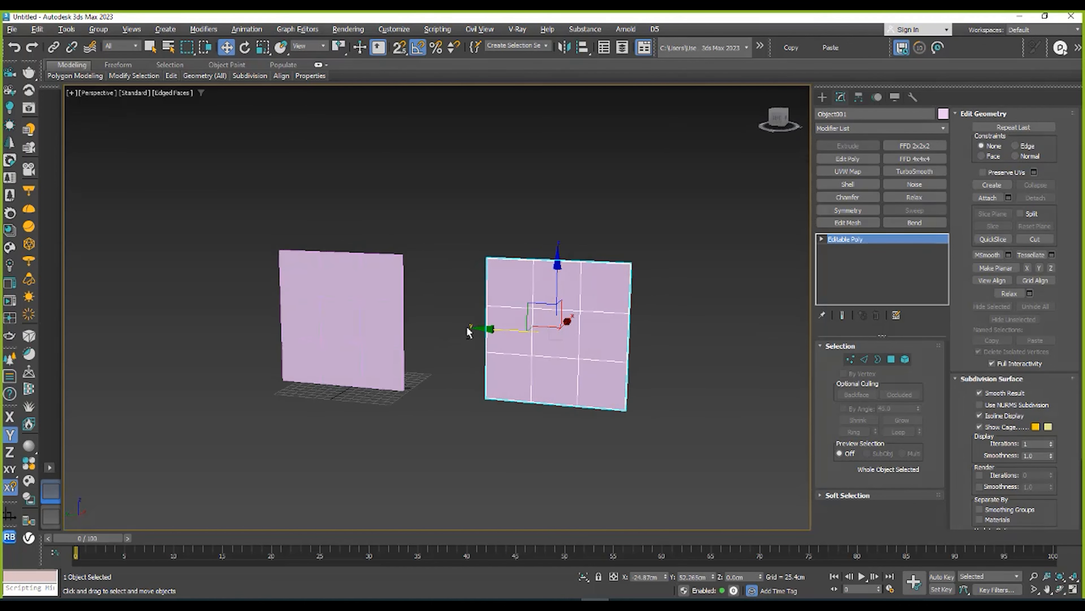
left_click_drag(503, 330, 471, 328)
middle_click_drag(471, 327, 443, 383, "alt")
- Select the original panel at object level and examine the facing side edges of both panels up close
scroll(416, 308, "up", 3)
scroll(453, 279, "up", 3)
left_click(440, 278)
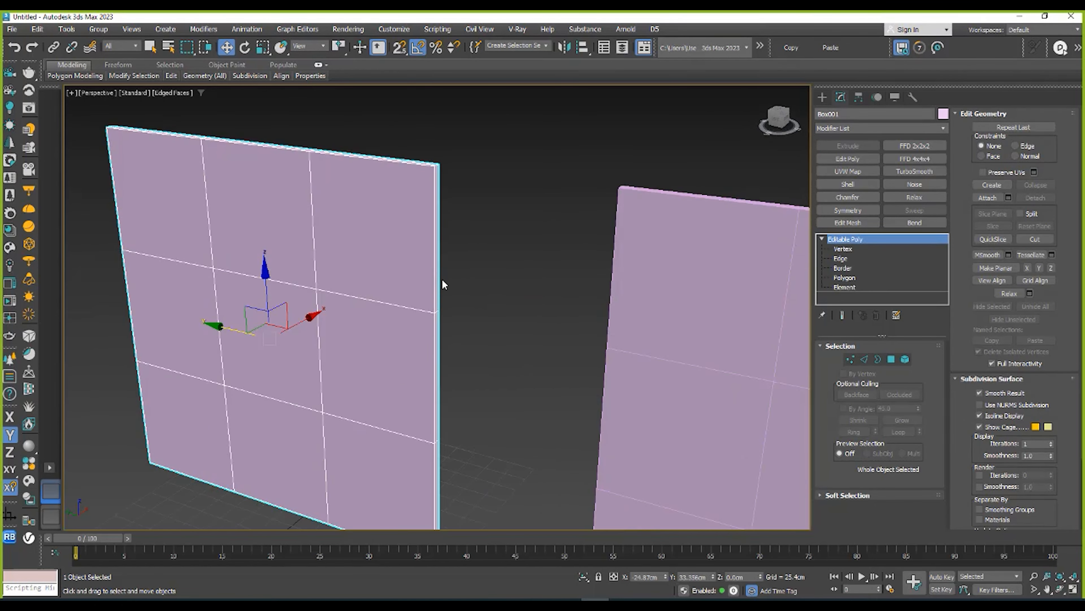
scroll(441, 275, "down", 5)
left_click(533, 274)
left_click(401, 255)
scroll(413, 240, "up", 5)
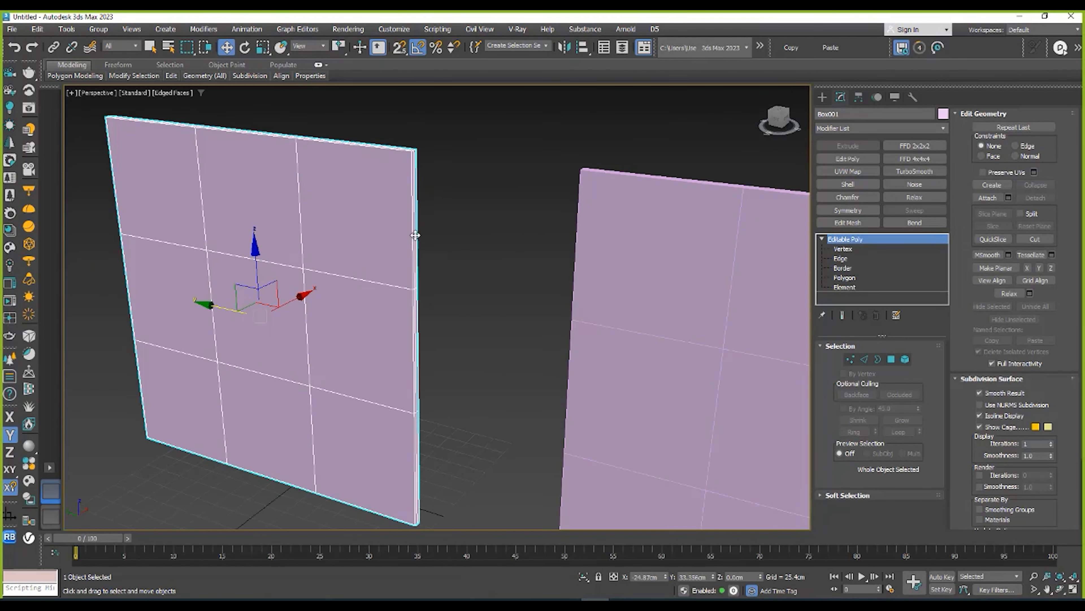
scroll(415, 235, "up", 4)
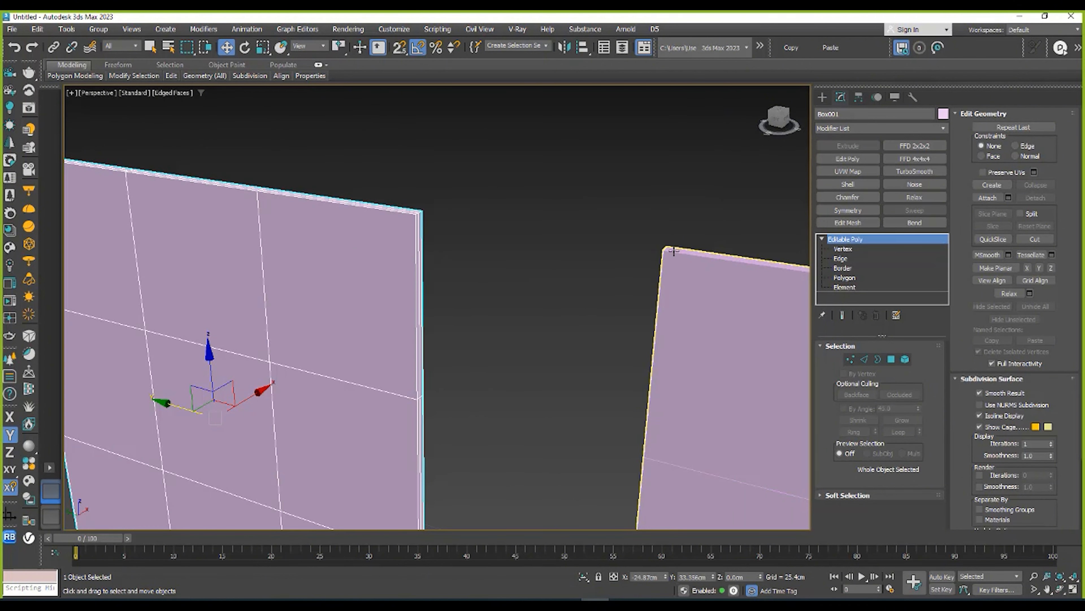
scroll(561, 233, "down", 5)
- Delete the separate panel copy and clone the original at Element level along Y to about -572 cm with Clone To Element
left_click(647, 279)
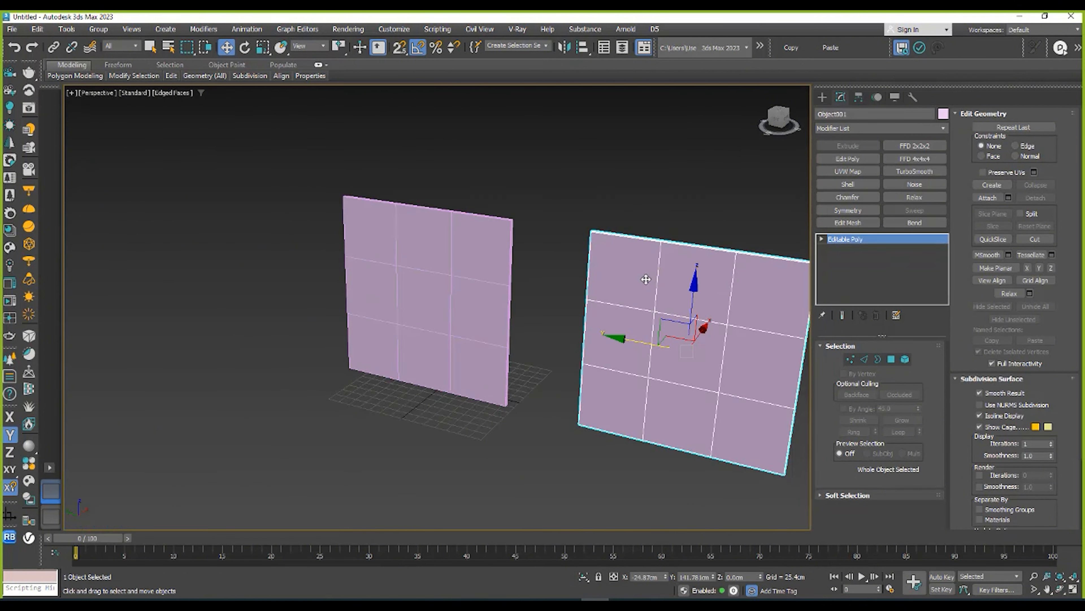
key("Delete")
left_click(458, 235)
left_click(845, 287)
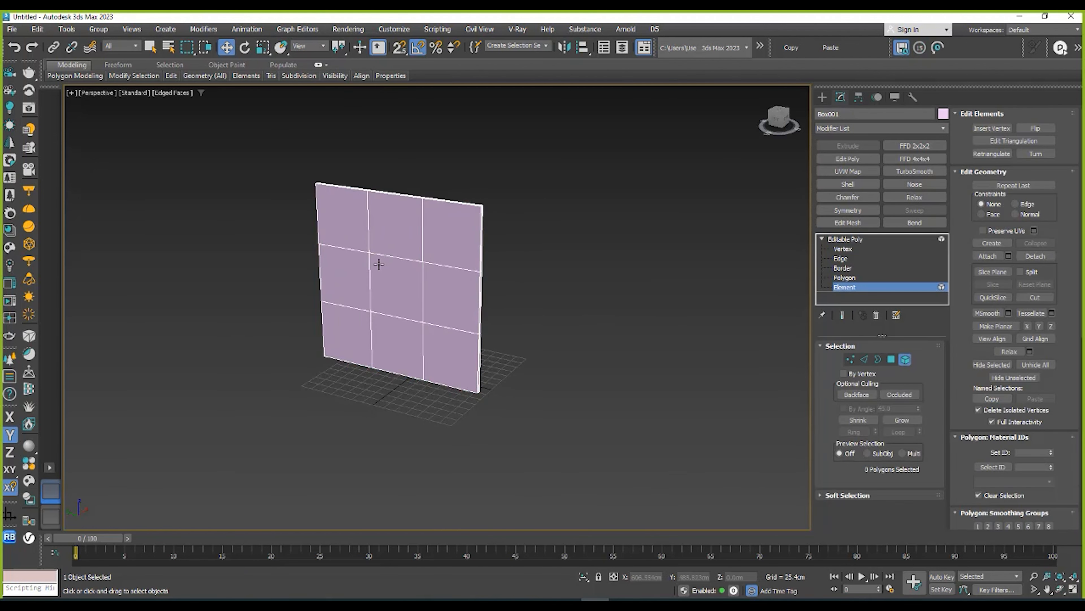
left_click(375, 268)
mouse_move(360, 275)
left_mouse_down()
mouse_move(625, 361)
mouse_move(598, 359)
left_mouse_up()
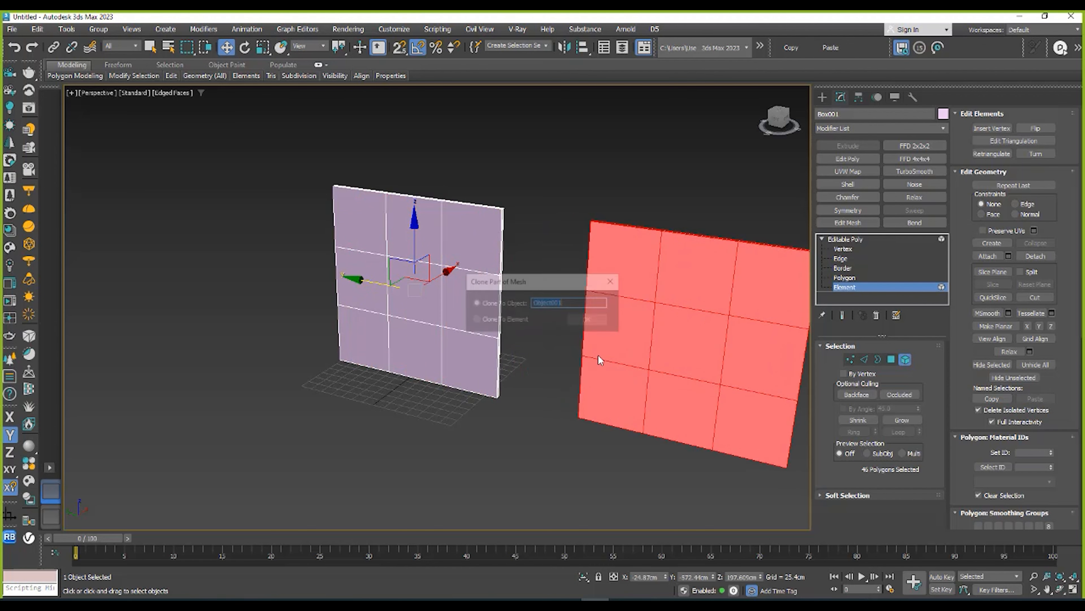
left_click(588, 320)
left_click(833, 239)
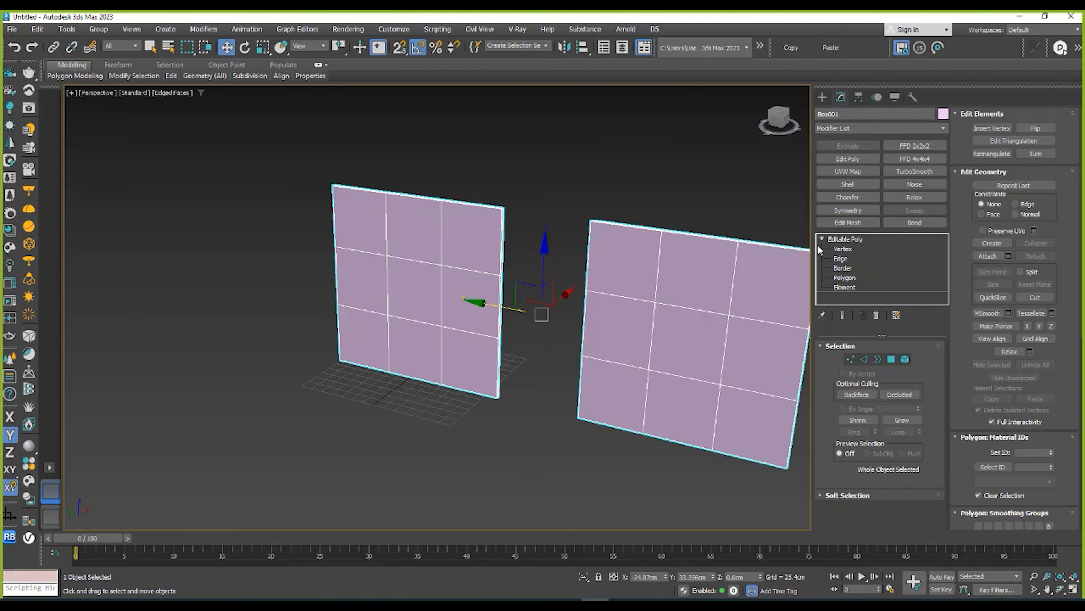
- At Polygon level, bridge the uppermost facing side polygons of the two panels to form a door lintel, and check it at object level
left_click_drag(557, 287, 589, 259)
middle_click_drag(589, 259, 516, 281, "alt")
scroll(523, 290, "up", 5)
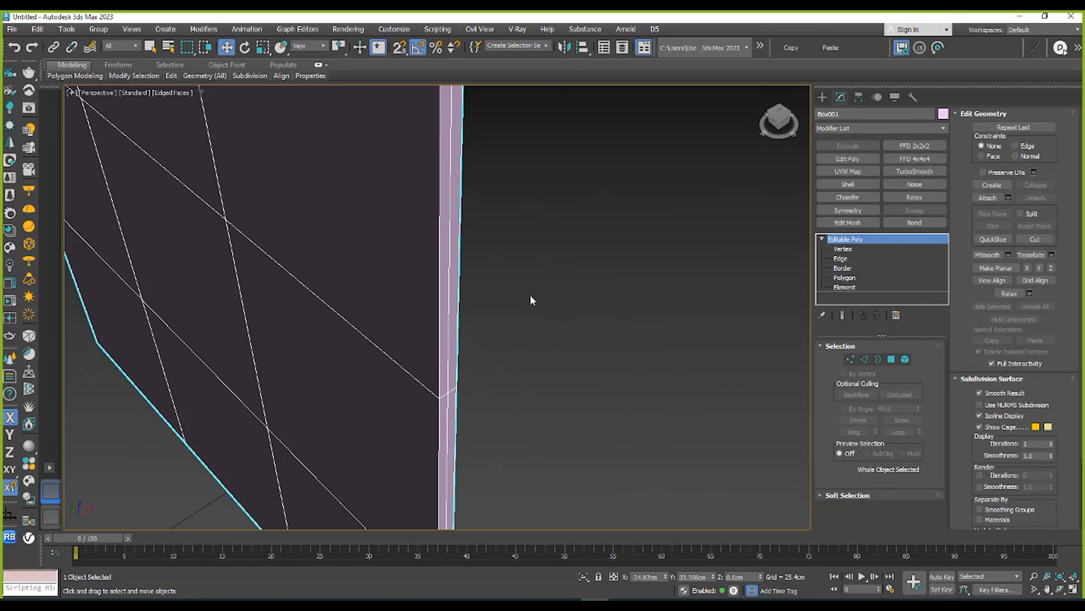
left_click(838, 277)
scroll(454, 220, "down", 5)
middle_click_drag(500, 244, 561, 180, "alt")
scroll(562, 180, "up", 3)
scroll(531, 170, "up", 4)
left_click(528, 162, "ctrl")
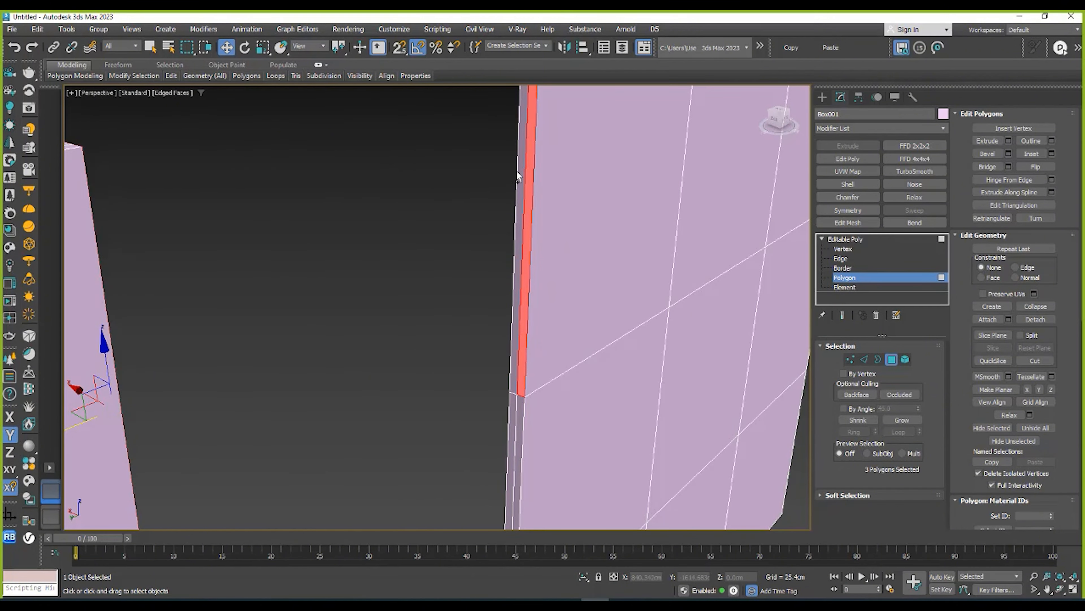
left_click(518, 176, "ctrl")
scroll(462, 173, "down", 5)
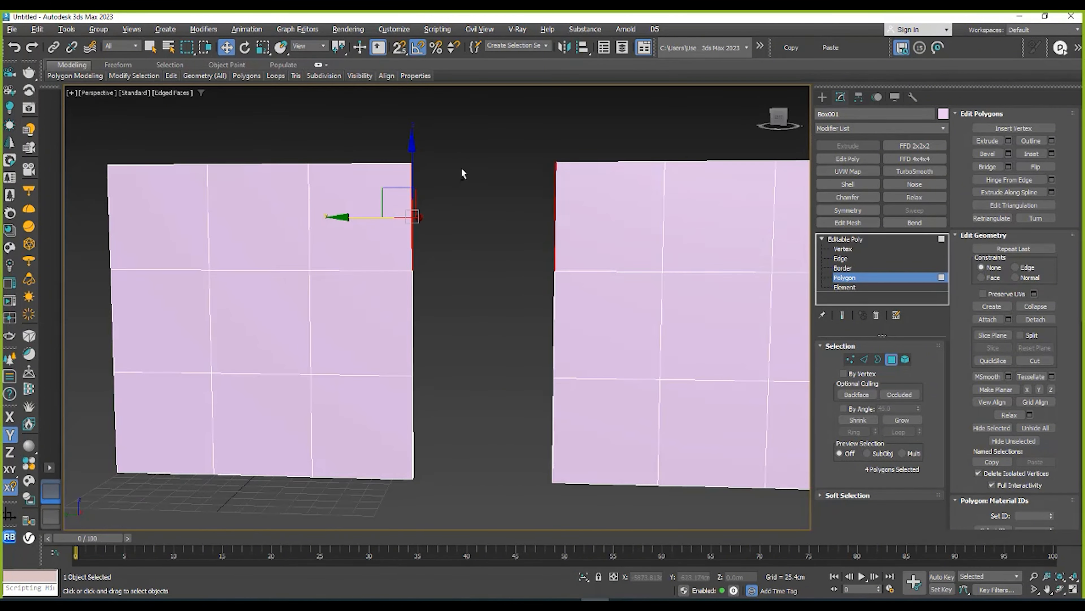
left_click(992, 170)
middle_click_drag(533, 237, 483, 254, "alt")
left_click(856, 238)
middle_click_drag(513, 307, 436, 264, "alt")
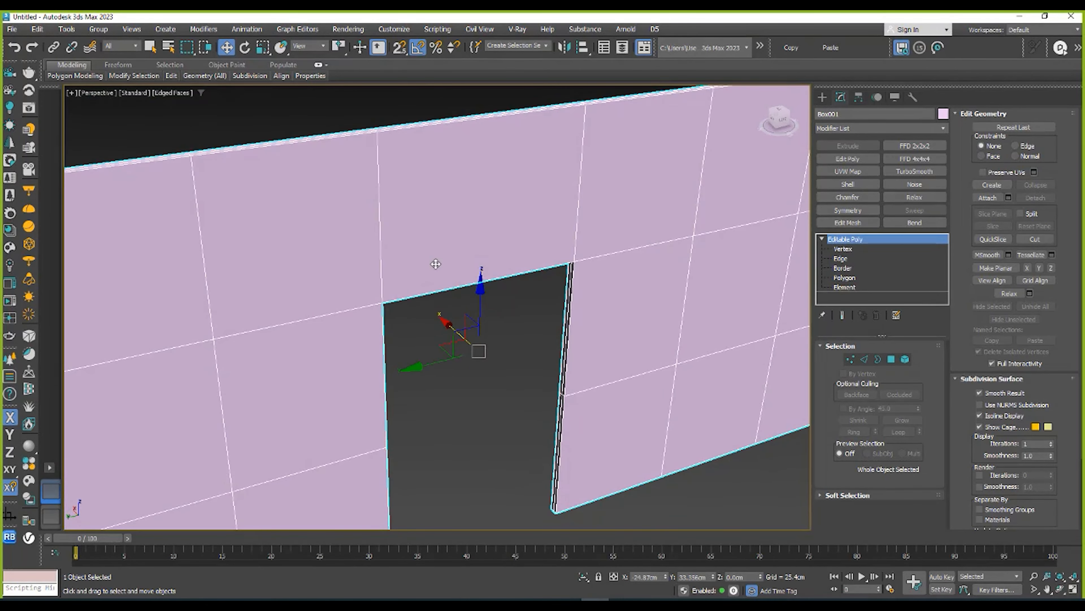
middle_click_drag(513, 223, 516, 278, "alt")
scroll(495, 216, "down", 3)
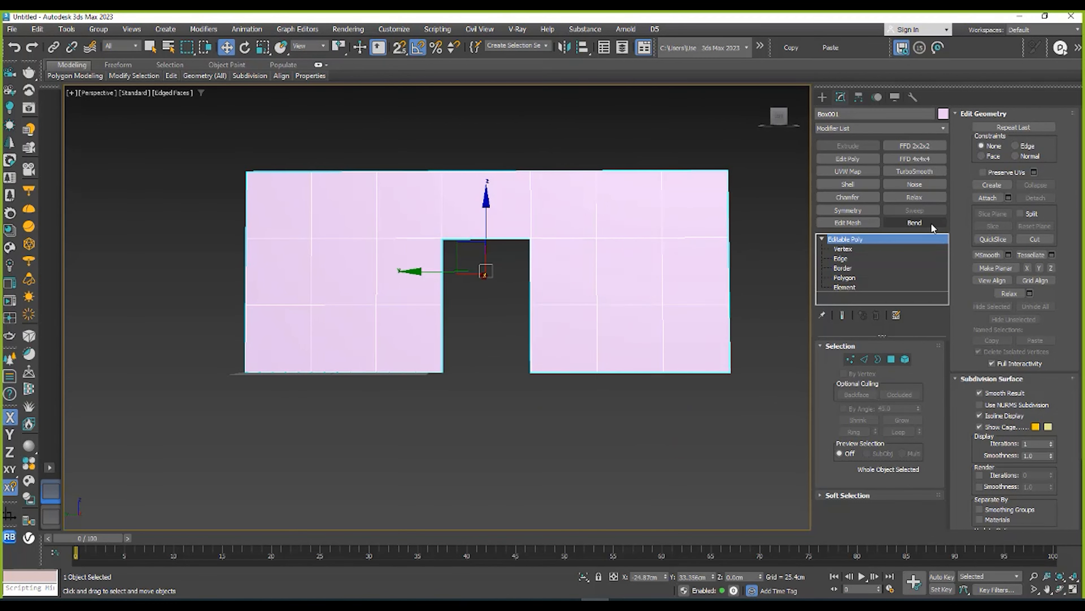
middle_click_drag(502, 314, 490, 340, "alt")
- At Polygon level, open a square window hole through the centre polygons of each side of the wall
left_click(480, 287)
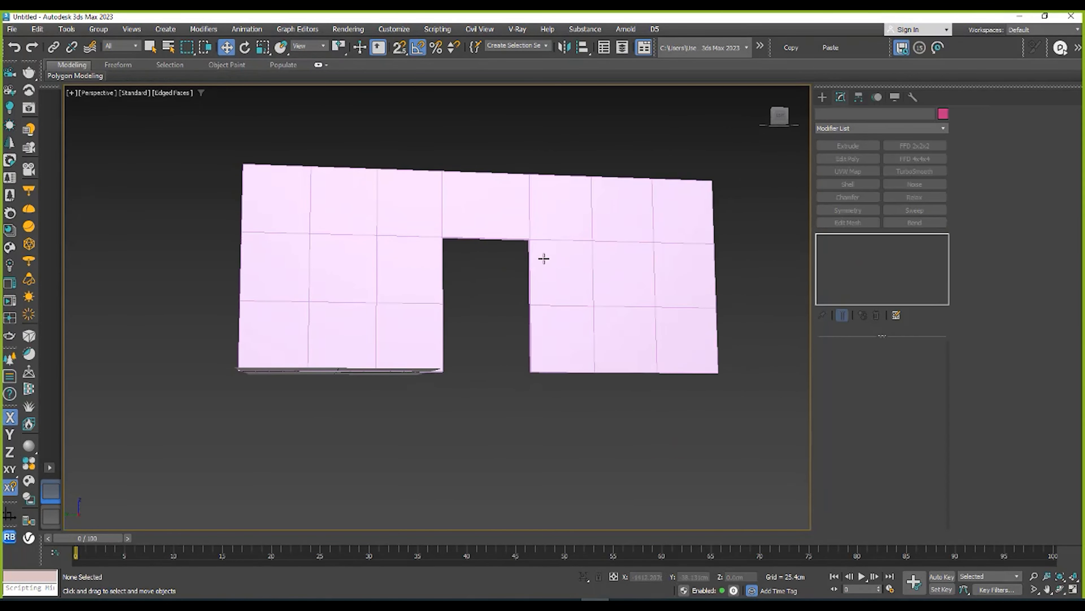
middle_click_drag(544, 259, 515, 324, "alt")
left_click(385, 305)
left_click(844, 277)
left_click(336, 283)
key("Delete")
left_click(558, 383)
key("Delete")
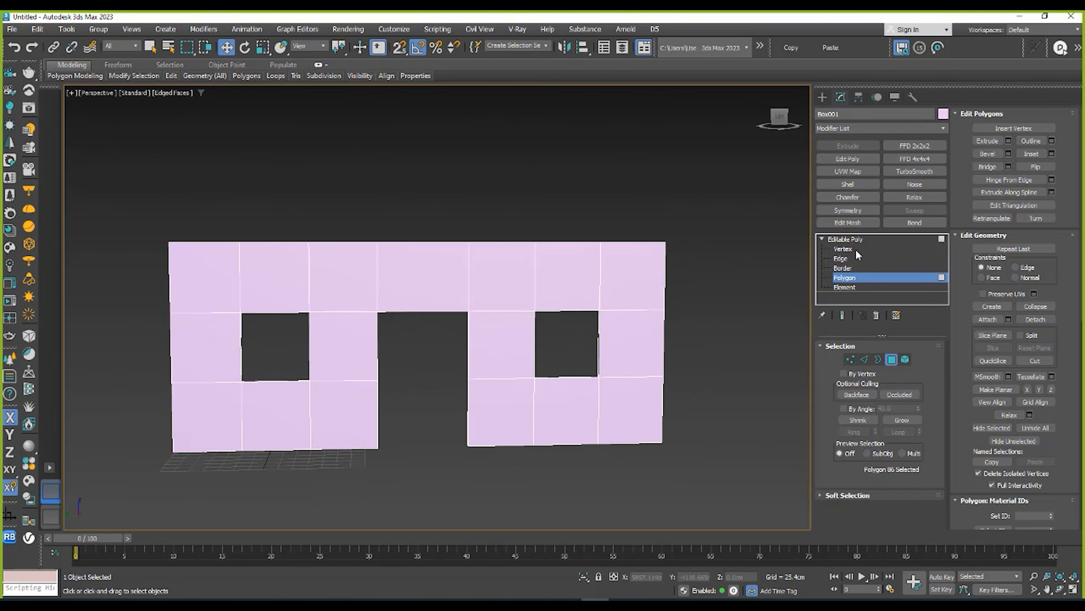
- At Vertex level, raise the horizontal vertex row along the tops of the door and window openings
left_click(843, 249)
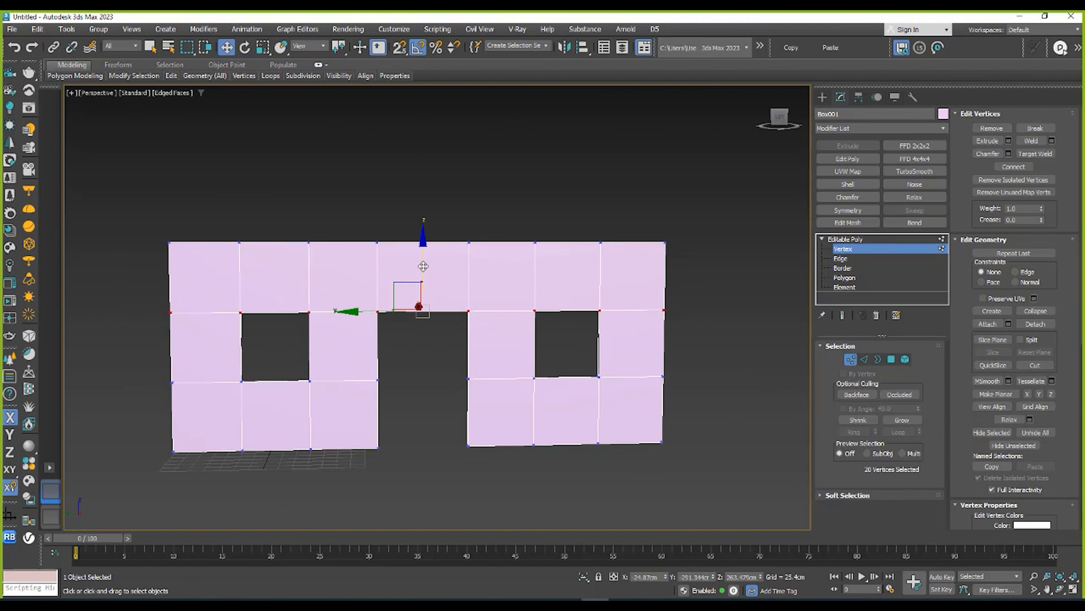
left_click_drag(424, 266, 424, 246)
middle_click_drag(349, 316, 381, 300)
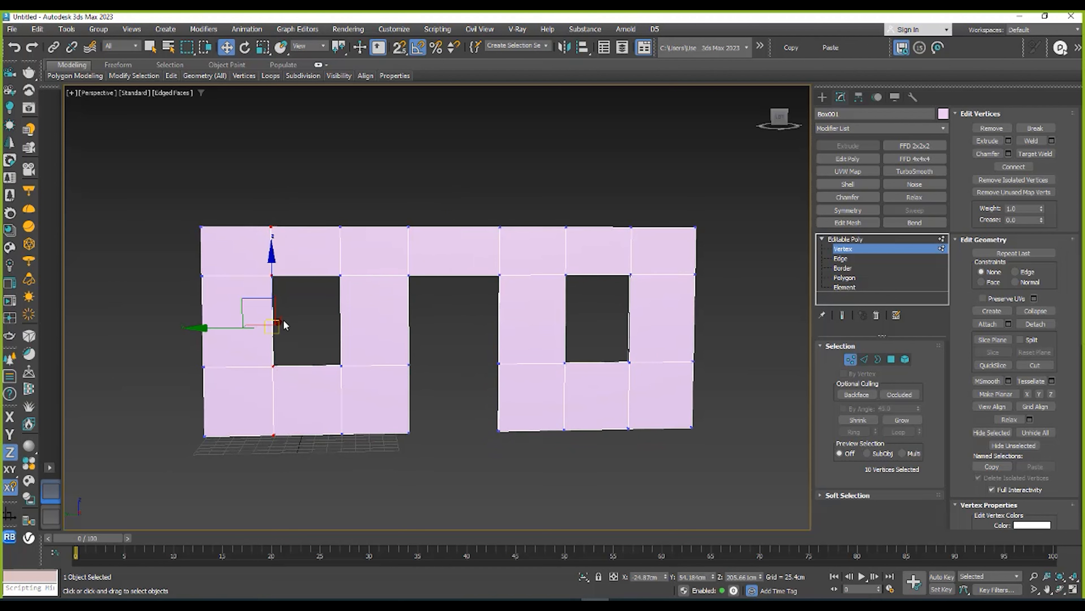
- Widen both windows by moving their outer vertex columns along Y to about 103 cm and -704 cm, and return to object level
left_click_drag(242, 324, 215, 320)
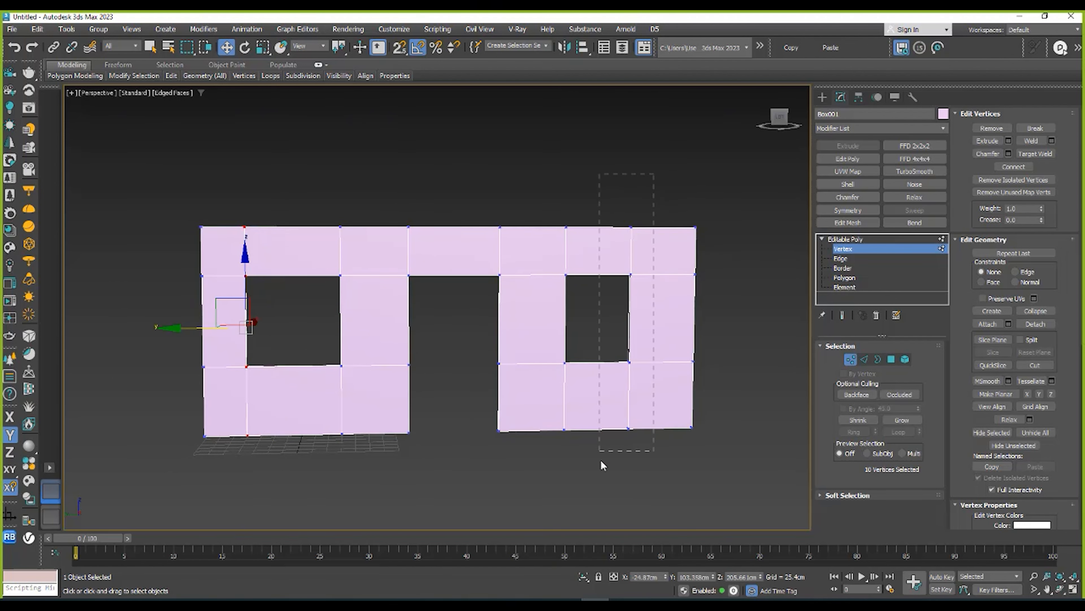
left_click_drag(627, 325, 633, 325)
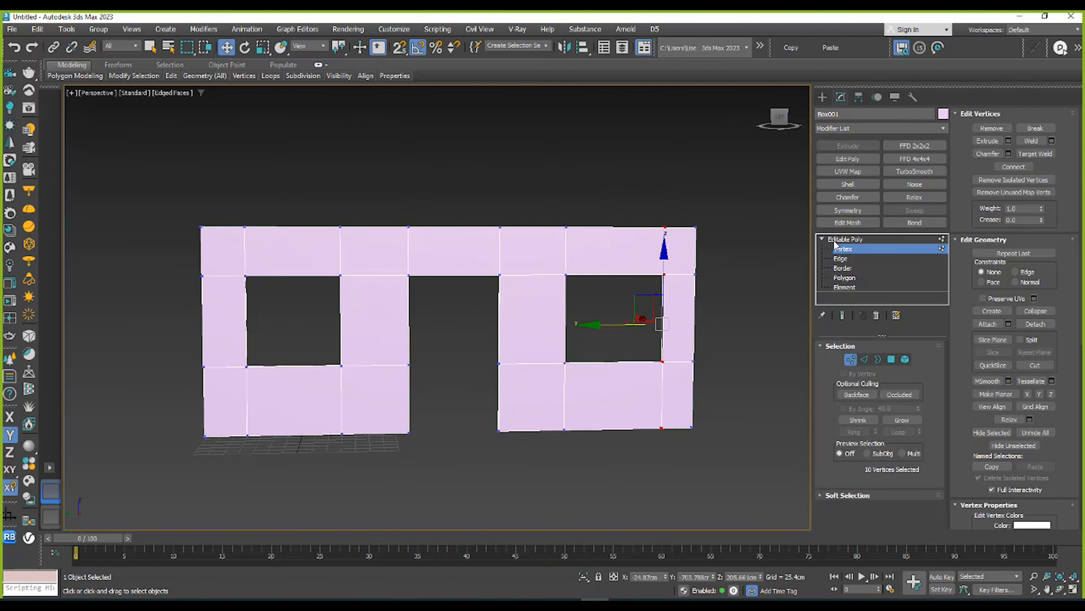
left_click(835, 240)
key("z")
middle_click_drag(616, 305, 570, 312, "alt")
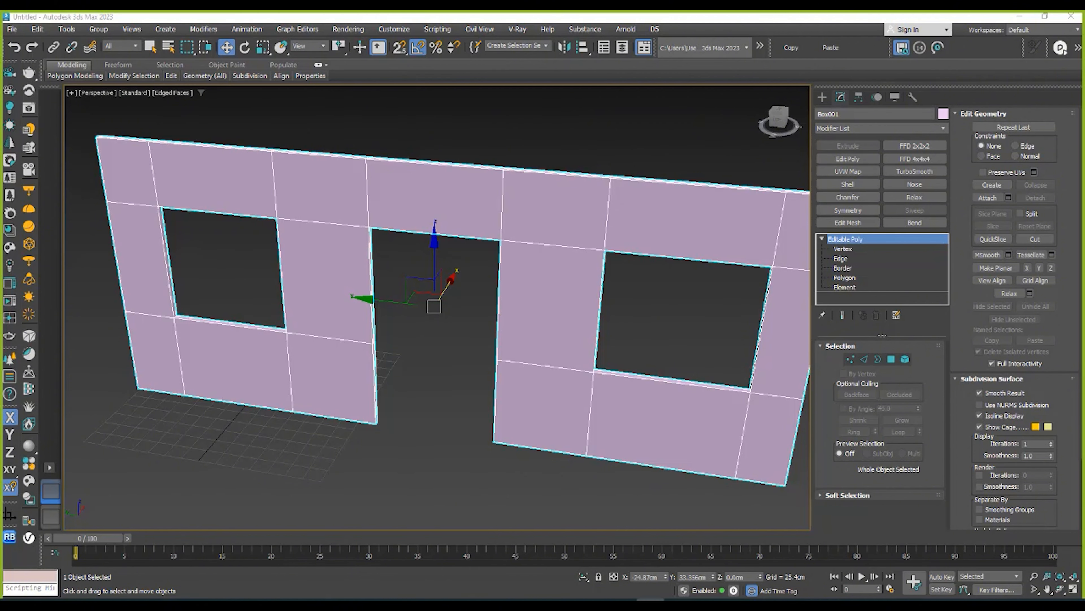
- Bring the course outline PDF on screen, view the 3D Max Basic lecture list, and move it away again
left_click_drag(1084, 204, 419, 131)
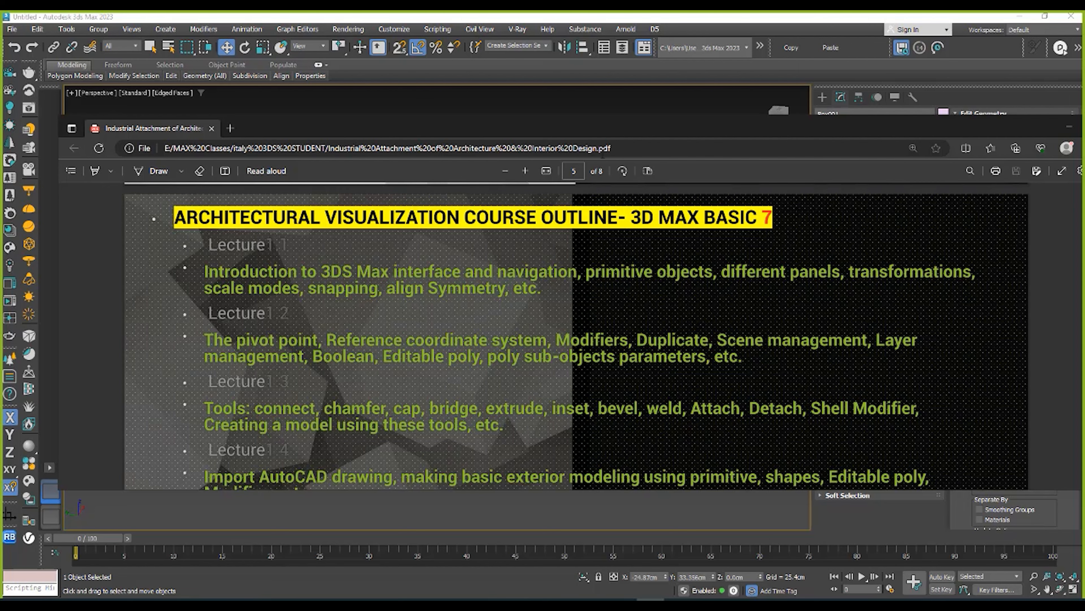
left_click_drag(592, 134, 1084, 137)
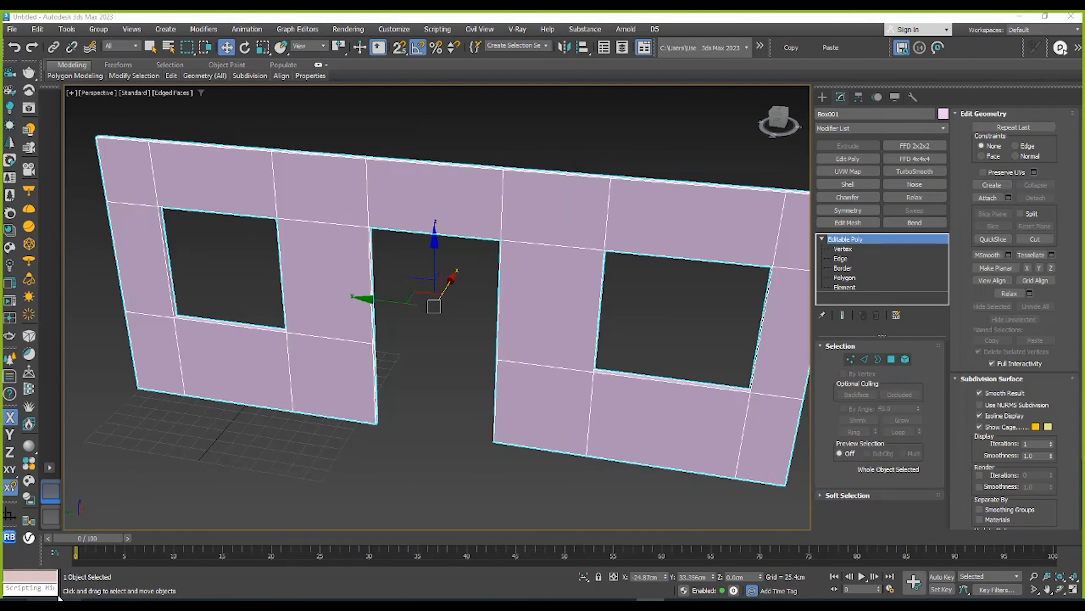
- At Polygon level, inset the wall polygon between the doorway and the right-hand window to leave an even border
scroll(361, 317, "down", 4)
scroll(415, 317, "up", 4)
middle_click_drag(473, 327, 418, 345)
scroll(432, 315, "down", 3)
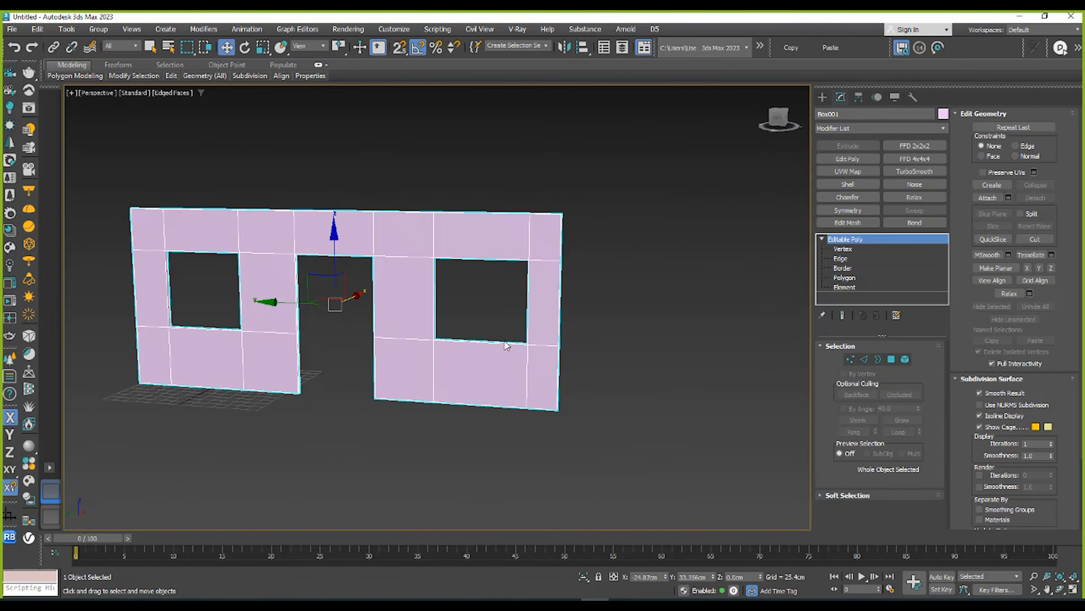
scroll(403, 364, "up", 3)
left_click(850, 277)
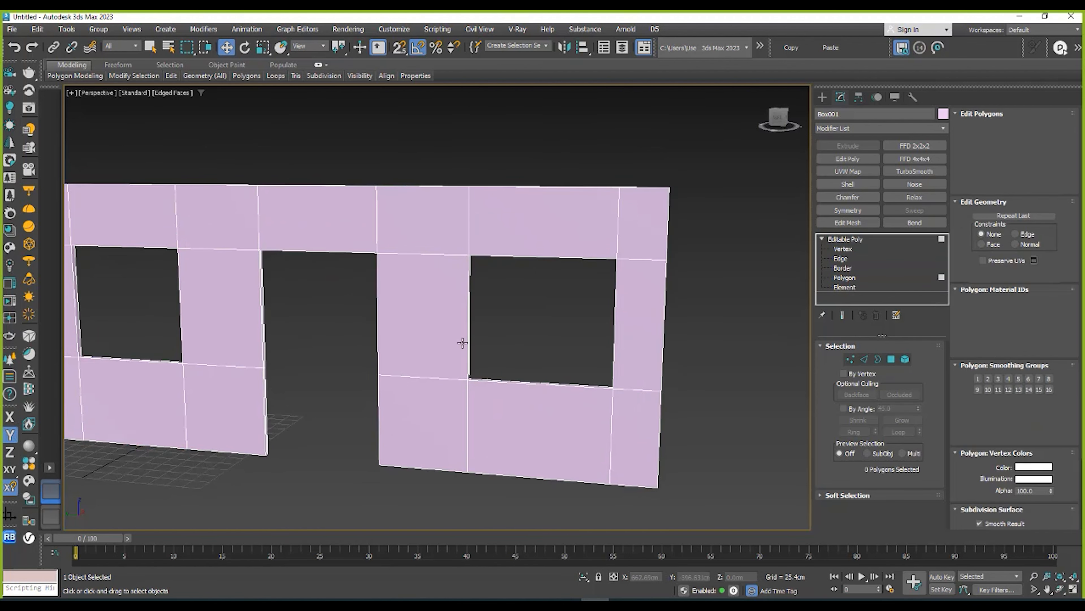
left_click(444, 330)
scroll(425, 345, "up", 5)
middle_click_drag(425, 344, 504, 317, "alt")
scroll(362, 239, "up", 3)
scroll(487, 212, "down", 3)
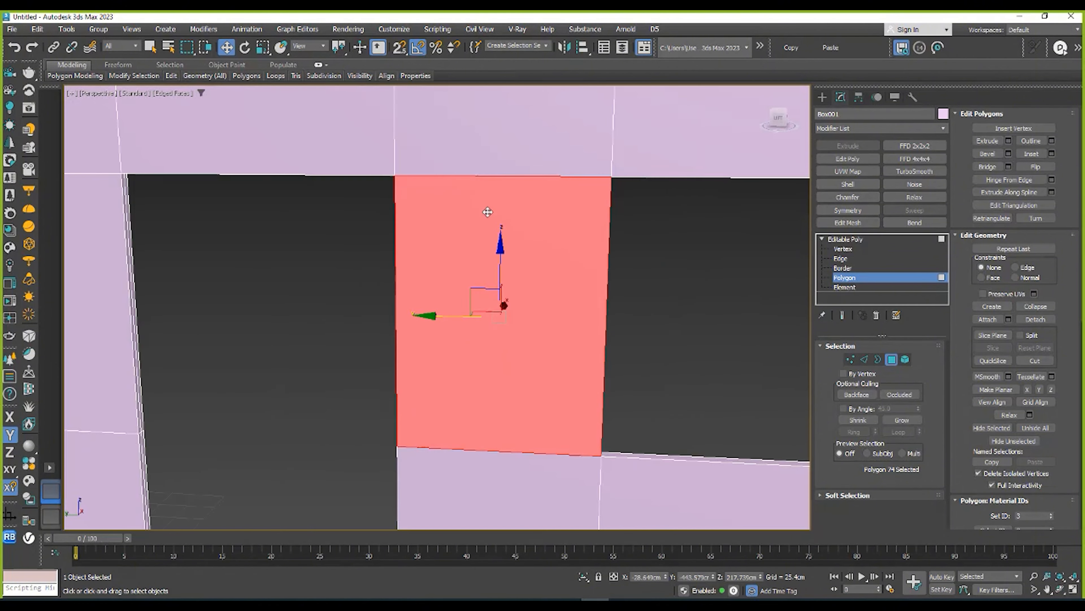
middle_click_drag(600, 378, 586, 296, "alt")
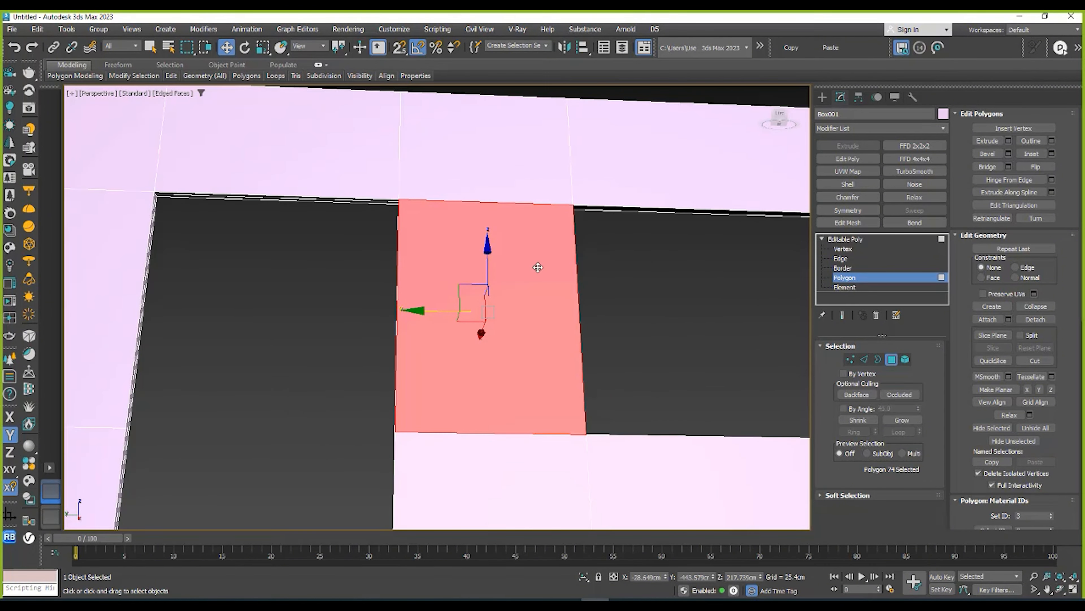
middle_click_drag(538, 267, 496, 295, "alt")
right_click(496, 295)
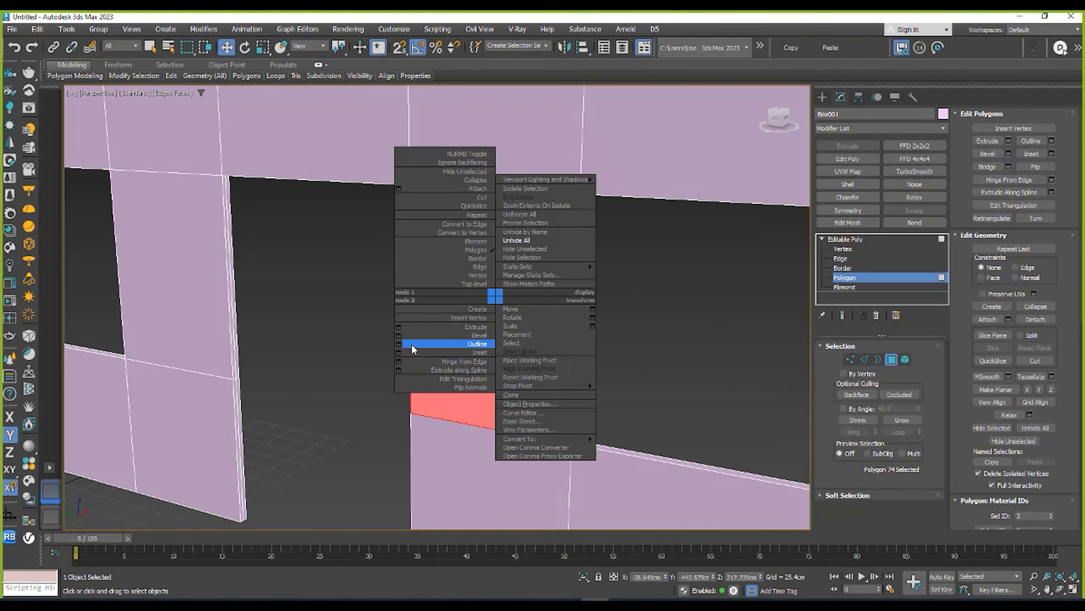
left_click(397, 352)
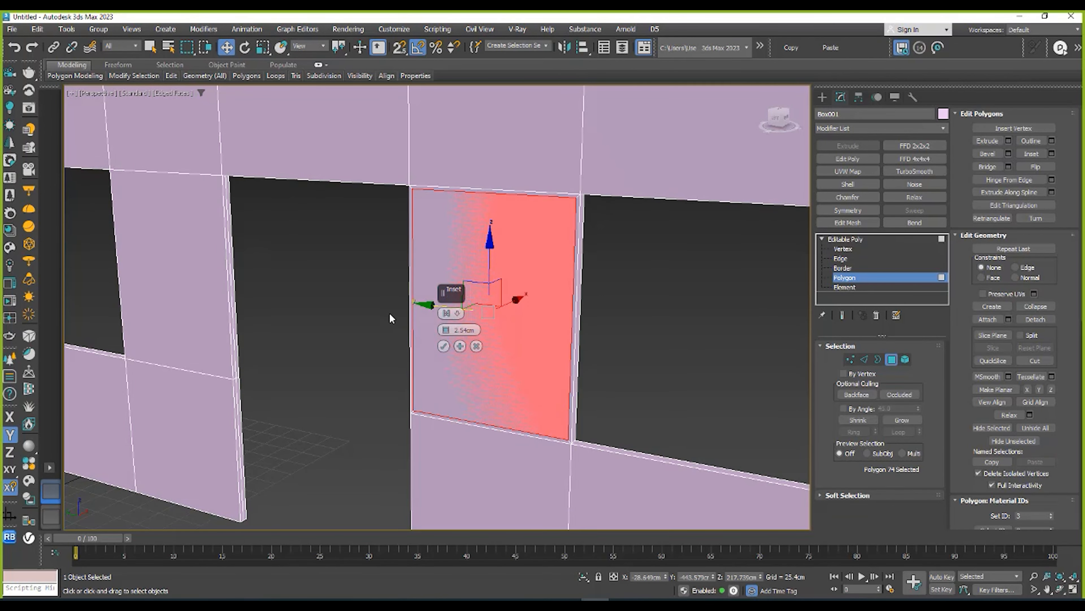
middle_click_drag(390, 314, 358, 320)
left_click_drag(453, 333, 415, 306)
left_click(444, 346)
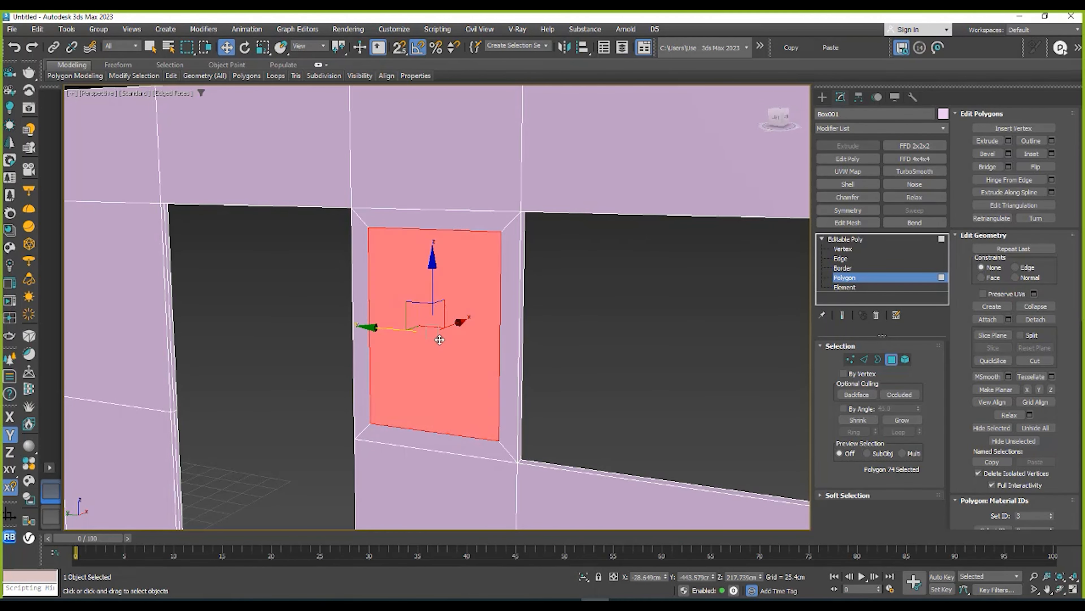
- Recess the inset polygon into the wall by moving it along X to about -22 cm
middle_click_drag(440, 340, 461, 322, "alt")
left_click_drag(460, 323, 466, 316)
mouse_move(466, 316)
middle_mouse_down("alt")
mouse_move(511, 259)
mouse_move(479, 299)
mouse_move(513, 298)
mouse_move(442, 273)
mouse_move(409, 298)
mouse_move(365, 303)
mouse_move(443, 268)
mouse_move(405, 307)
mouse_move(448, 301)
mouse_move(435, 310)
middle_mouse_up("alt")
scroll(448, 301, "down", 3)
scroll(450, 381, "up", 2)
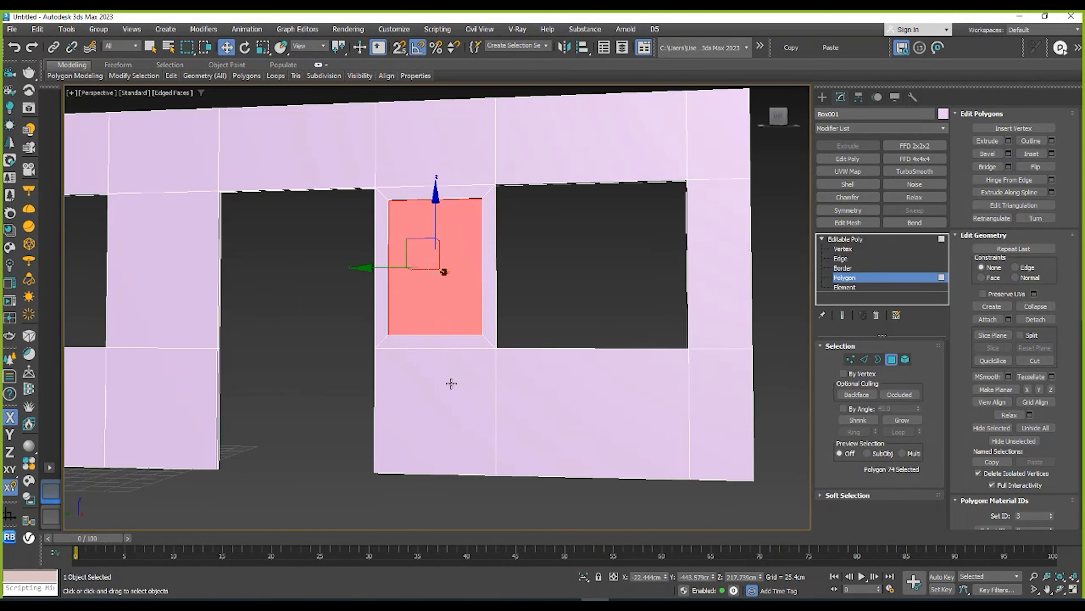
- Start an inset on the seven polygons surrounding the right-hand window and set it to By Polygon
left_click(450, 384)
middle_click_drag(488, 383, 502, 391, "alt")
left_click(542, 372, "ctrl")
left_click(660, 387, "ctrl")
left_click(666, 354, "ctrl")
left_click(562, 166, "ctrl")
left_click(400, 171, "ctrl")
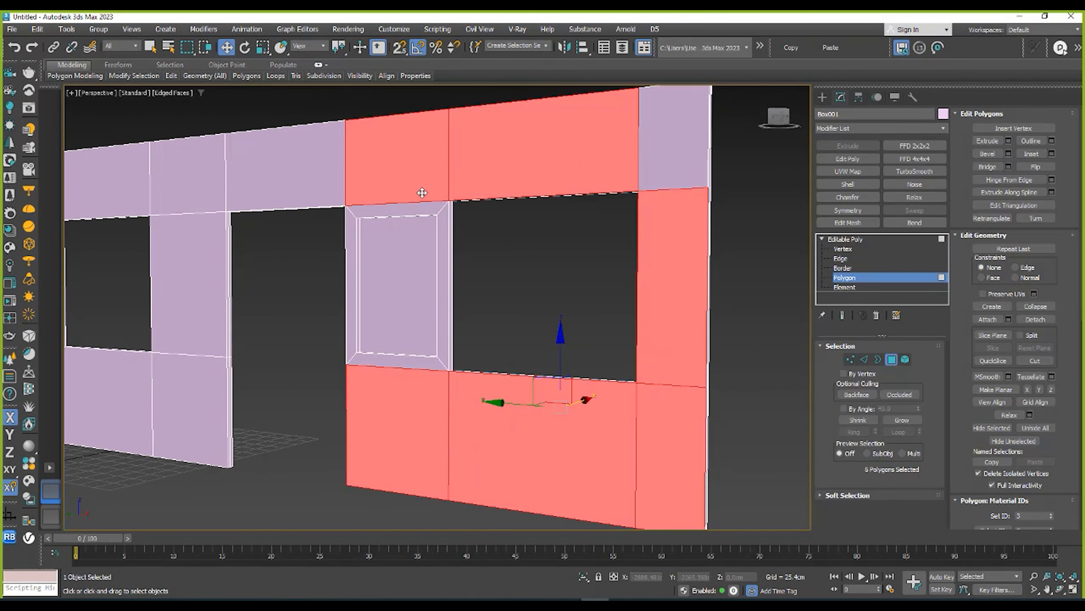
middle_click_drag(419, 187, 574, 197, "alt")
left_click(657, 167, "ctrl")
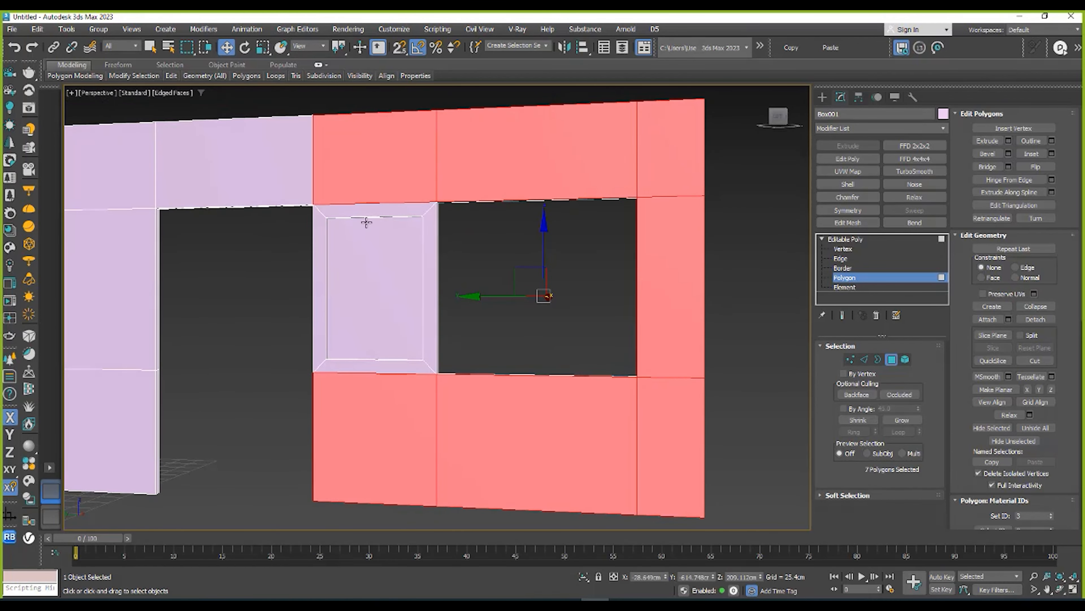
scroll(421, 274, "down", 3)
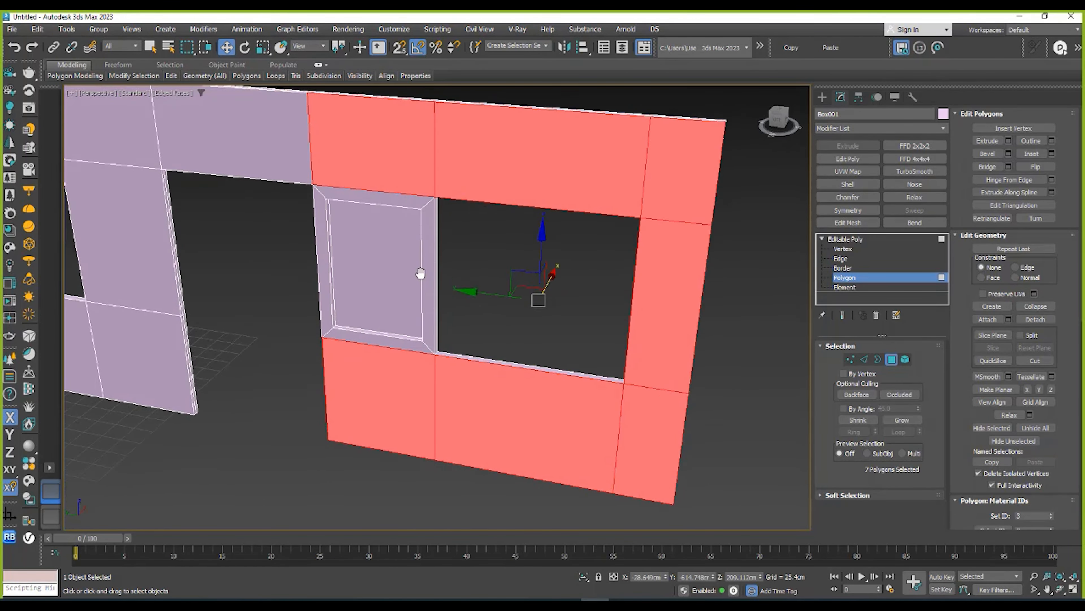
middle_click_drag(421, 274, 462, 296, "alt")
right_click(462, 297)
left_click(367, 353)
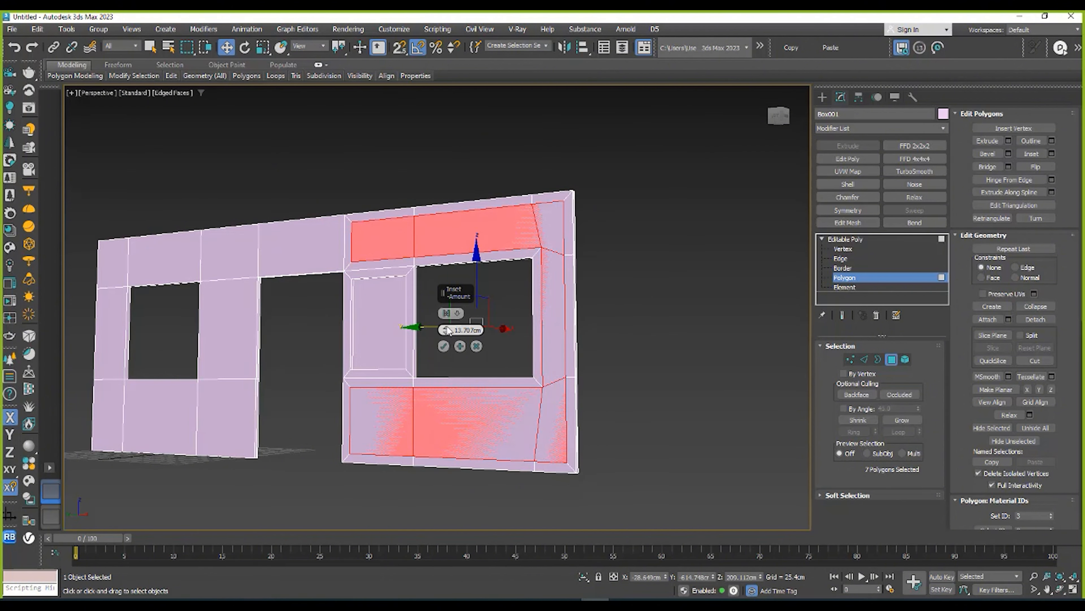
mouse_move(446, 329)
left_mouse_down()
mouse_move(444, 316)
mouse_move(440, 328)
left_mouse_up()
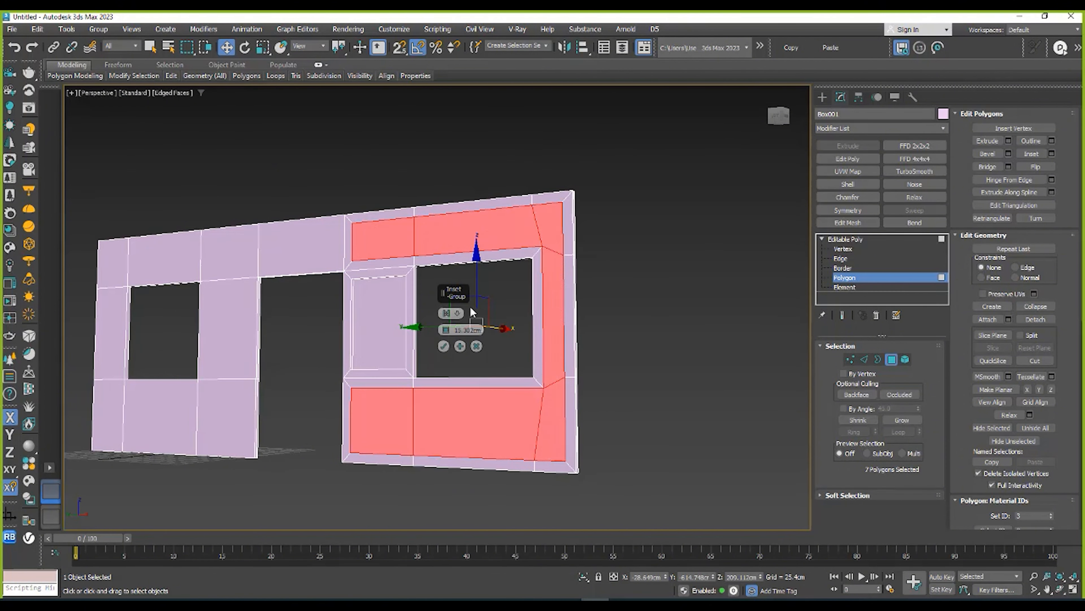
left_click(457, 314)
left_click(484, 332)
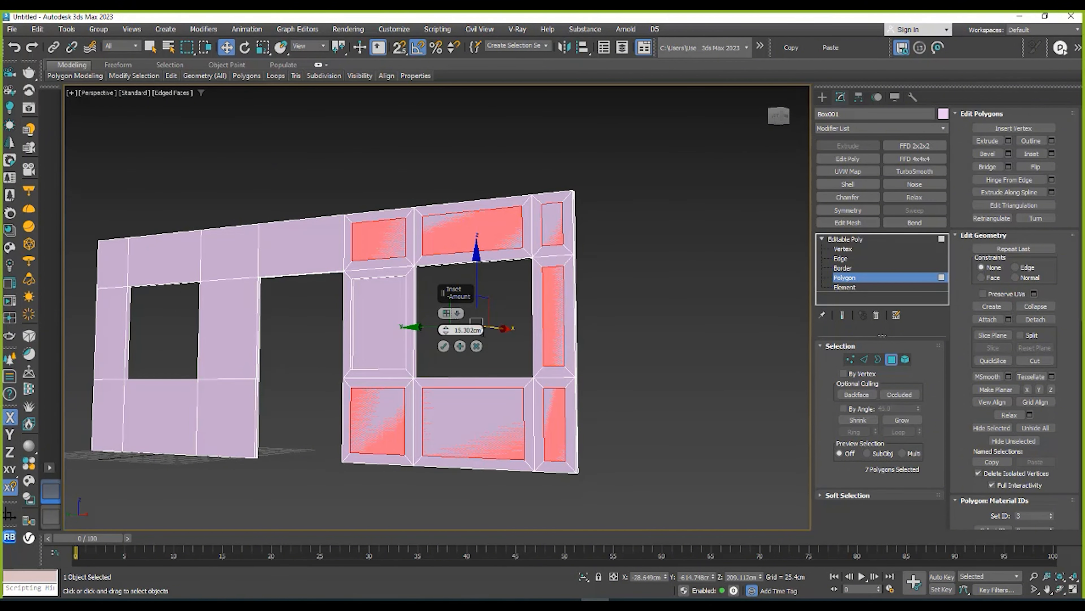
- Apply the inset with an amount of 11.154 cm and recess the seven panels along X
middle_click_drag(530, 313, 543, 332, "alt")
mouse_move(446, 330)
left_mouse_down()
mouse_move(441, 290)
mouse_move(448, 338)
left_mouse_up()
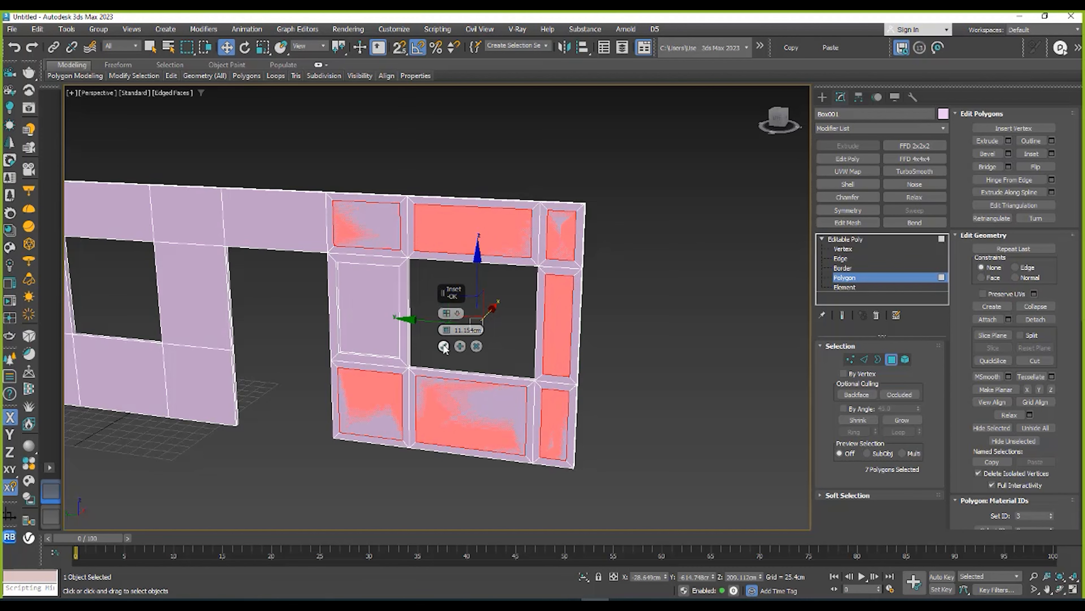
left_click(444, 346)
middle_click_drag(444, 347, 419, 359, "alt")
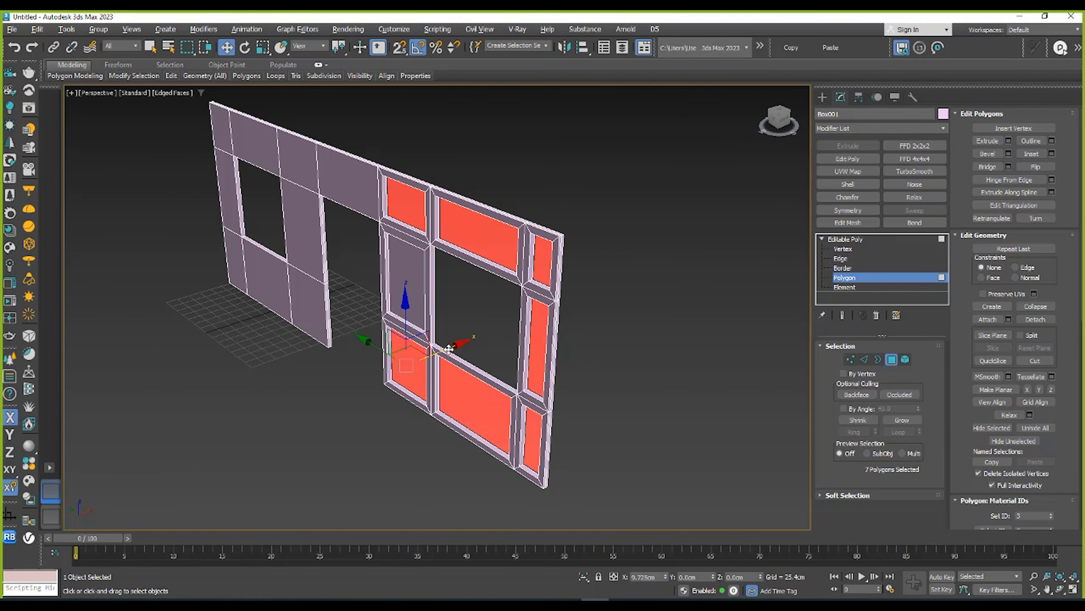
- Return to object level, deselect the wall to review the panels without edged faces, and reselect it
left_click(842, 240)
middle_click_drag(492, 278, 606, 291, "alt")
left_click(677, 245)
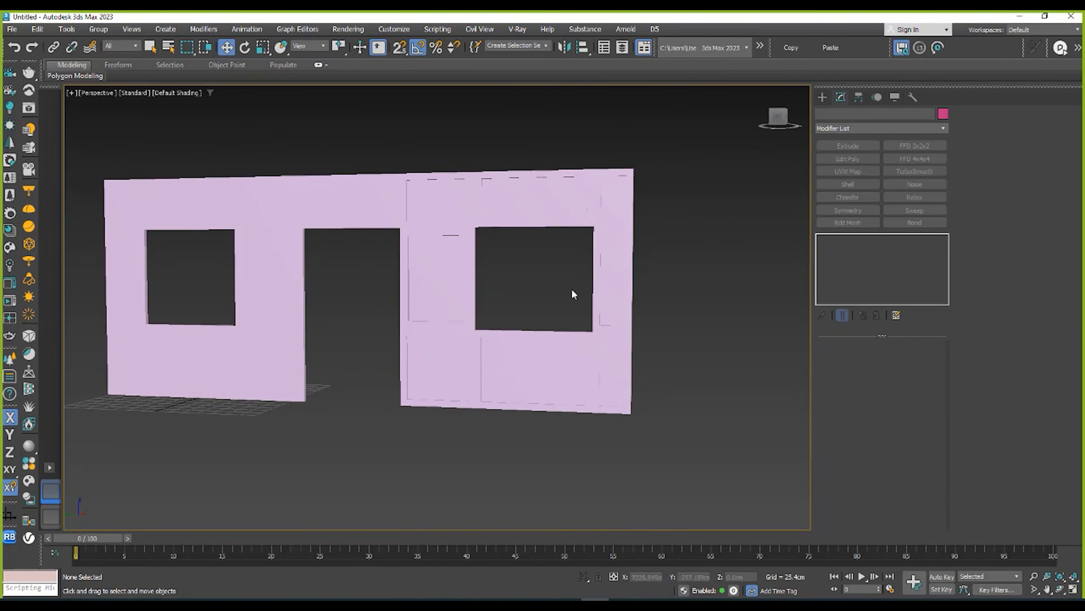
scroll(503, 202, "up", 3)
left_click(502, 188)
middle_click_drag(487, 190, 501, 256, "alt")
- At Polygon level, select the eight polygons surrounding the left-hand window and start an inset on them
left_click(844, 277)
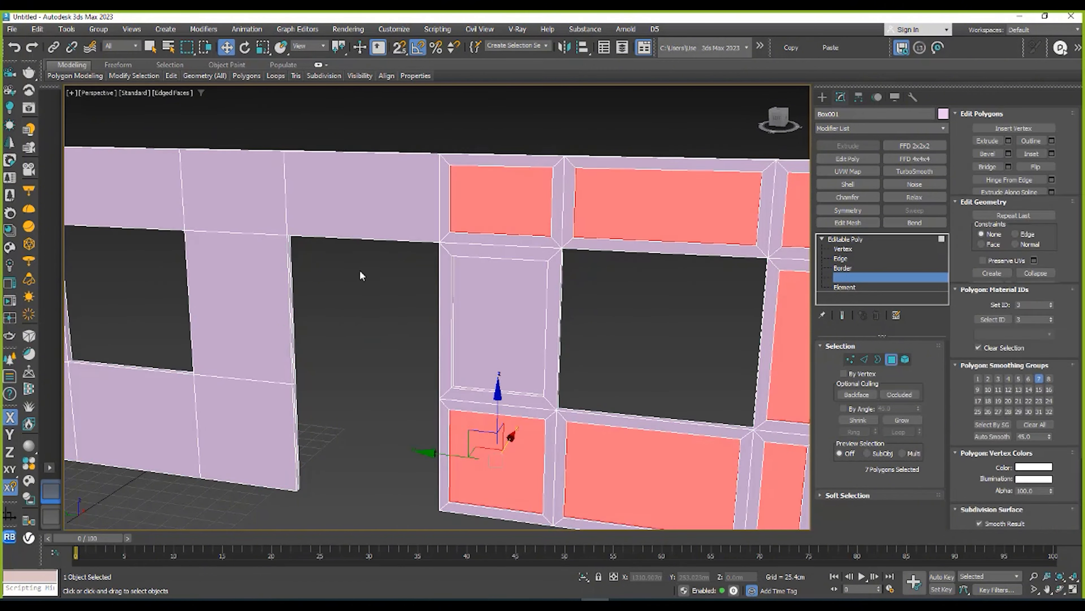
middle_click_drag(325, 273, 513, 282)
left_click(414, 211)
left_click(306, 206, "ctrl")
left_click(186, 203, "ctrl")
left_click(210, 269, "ctrl")
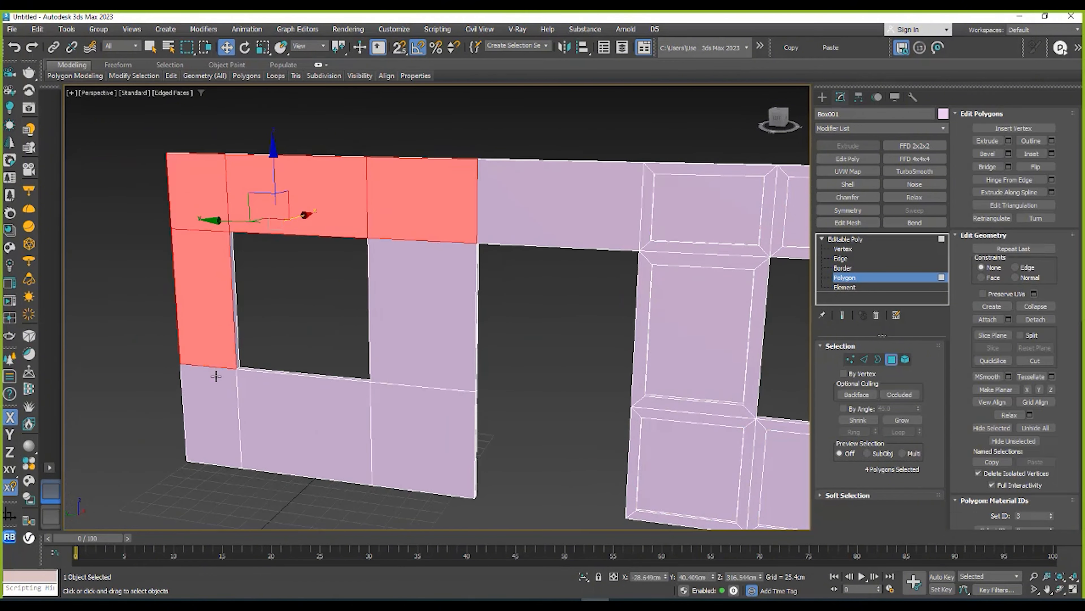
left_click(218, 385, "ctrl")
left_click(298, 381, "ctrl")
left_click(419, 432, "ctrl")
left_click(395, 296, "ctrl")
middle_click_drag(394, 296, 368, 284, "alt")
right_click(361, 279)
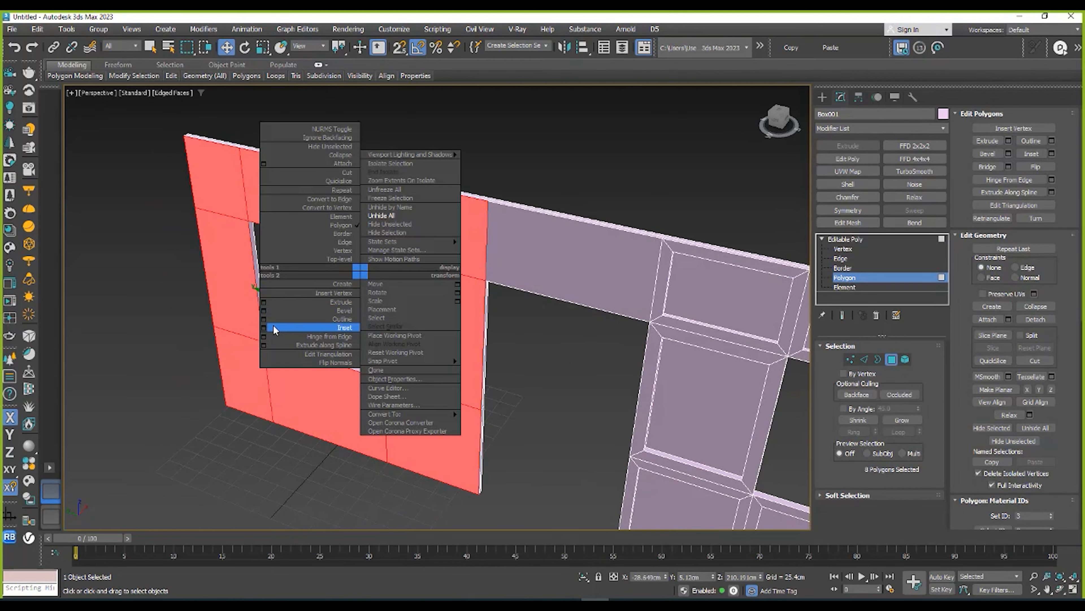
left_click(264, 328)
- Compare the Group and By Polygon inset types and apply the inset By Polygon
left_click(457, 314)
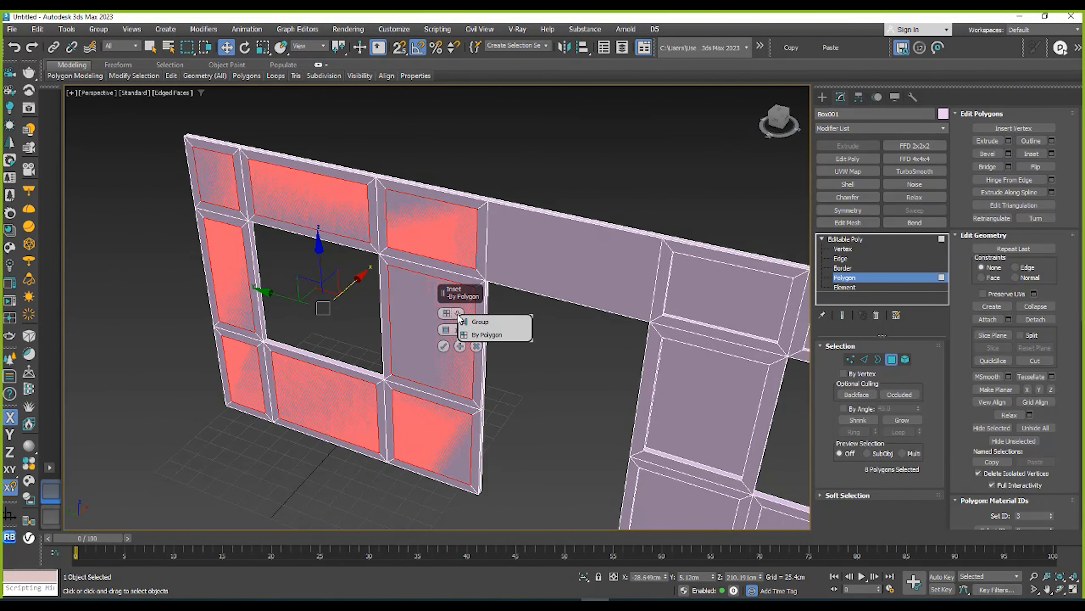
left_click(464, 322)
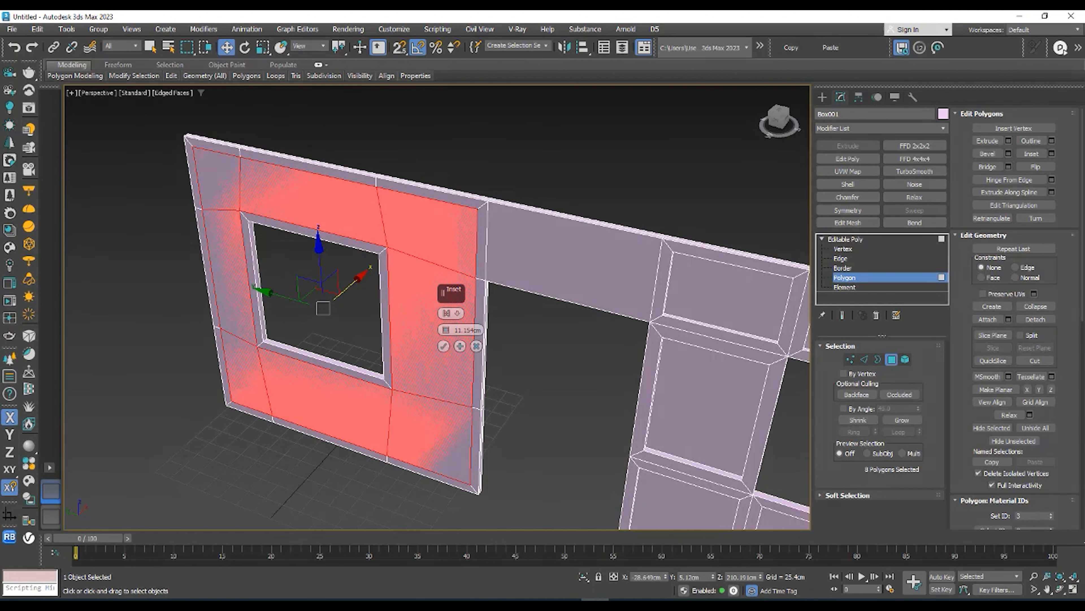
scroll(461, 300, "up", 2)
scroll(517, 382, "down", 4)
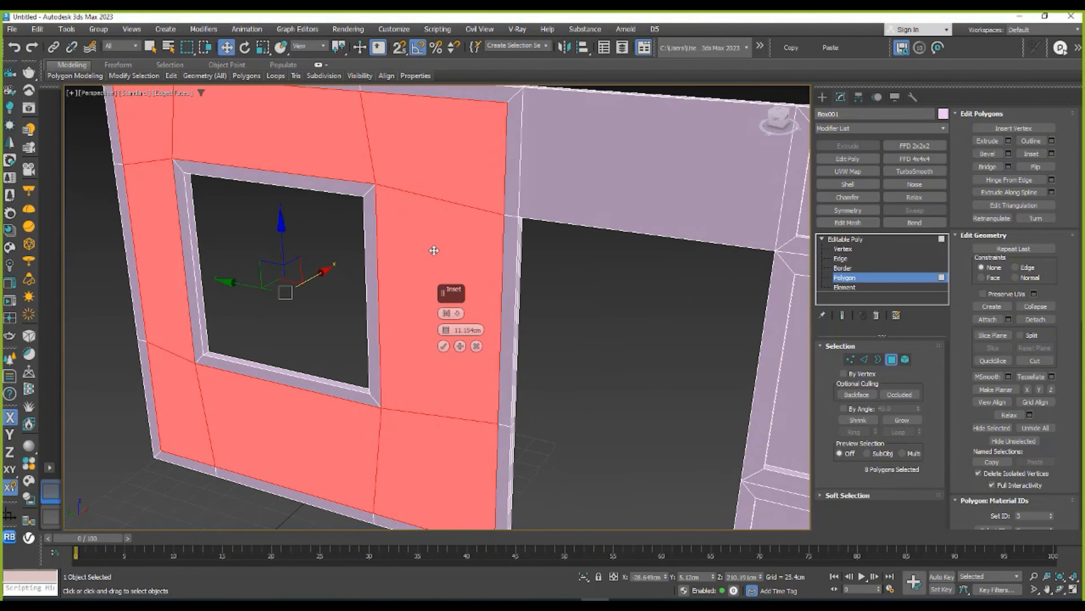
left_click(446, 313)
left_click(475, 332)
middle_click_drag(477, 299, 400, 291, "alt")
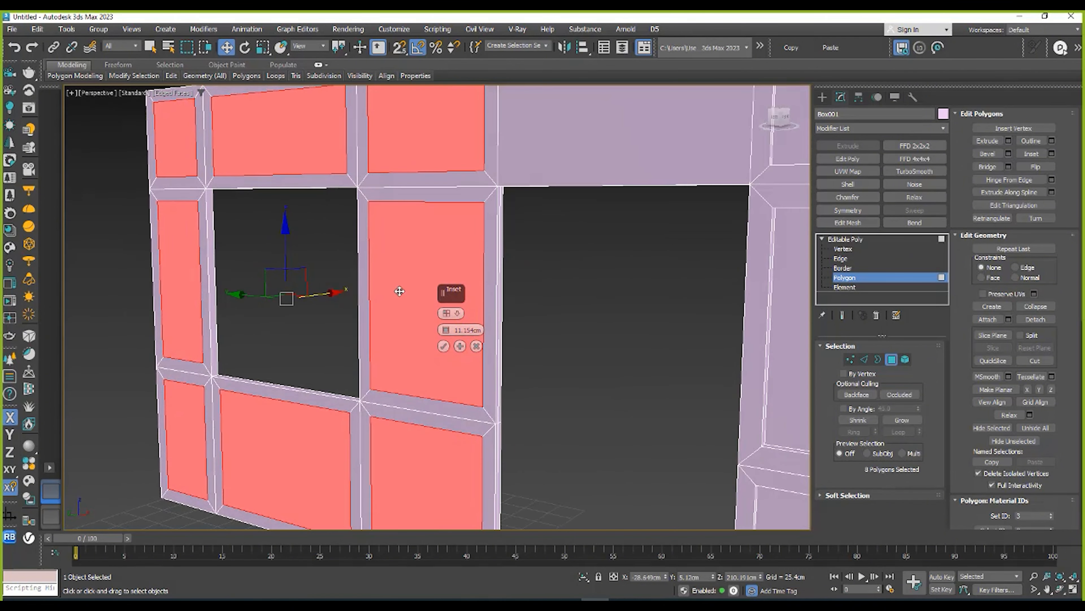
left_click(444, 346)
- Delete the eight inset polygons around the left-hand window and undo the deletion
scroll(441, 336, "down", 5)
middle_click_drag(440, 336, 412, 232, "alt")
key("Delete")
scroll(361, 311, "up", 3)
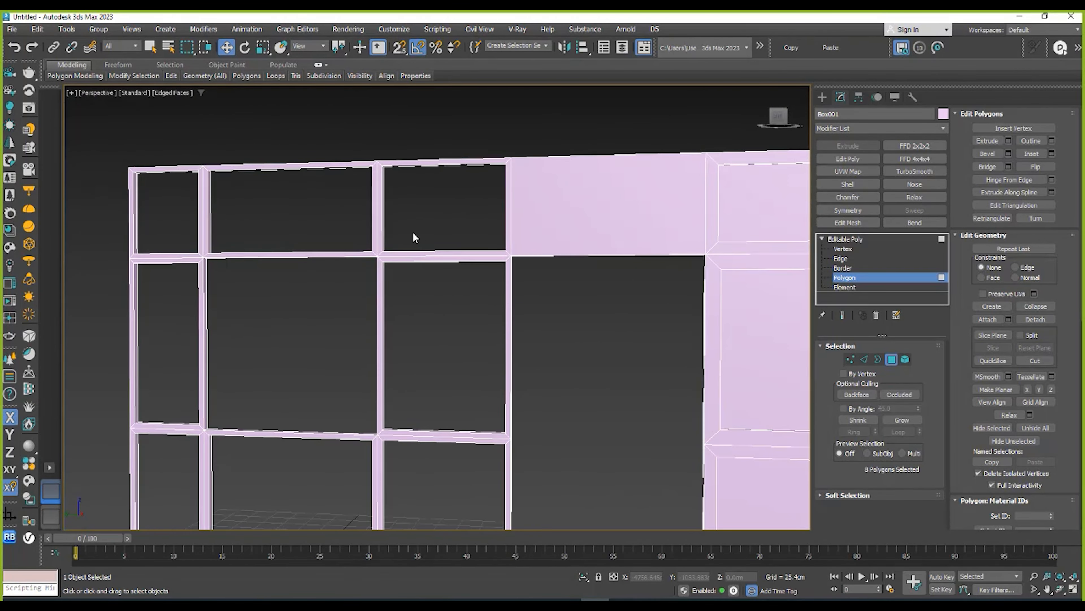
key("ctrl+z")
- Inset the same eight polygons a second time to add another narrow border inside each panel
scroll(299, 260, "up", 3)
middle_click_drag(304, 266, 368, 243)
scroll(369, 242, "down", 5)
middle_click_drag(460, 242, 295, 283)
scroll(358, 252, "up", 2)
scroll(295, 283, "up", 2)
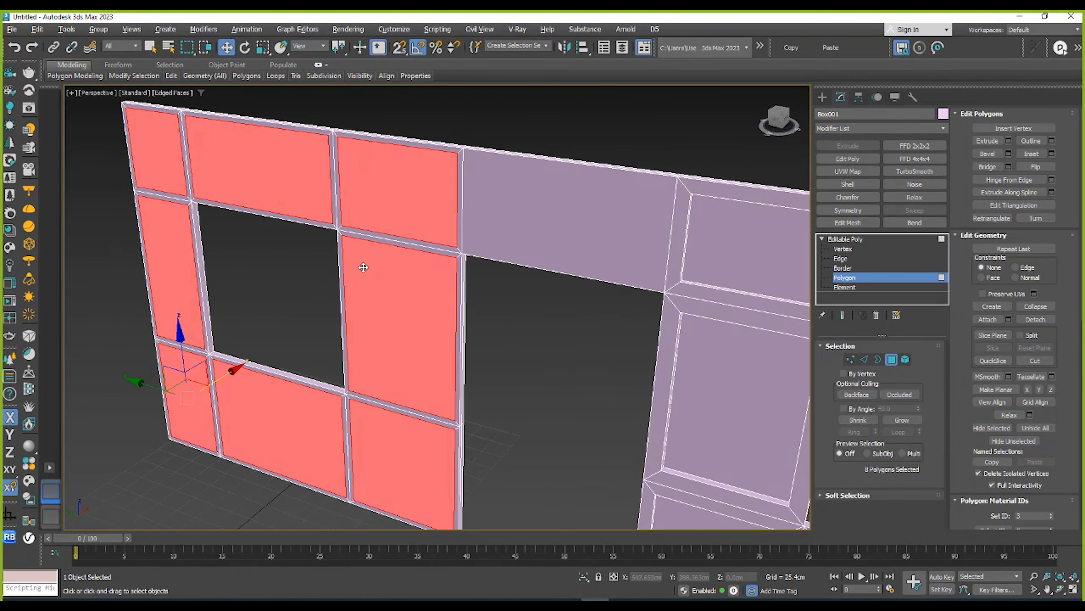
right_click(347, 267)
left_click(257, 312)
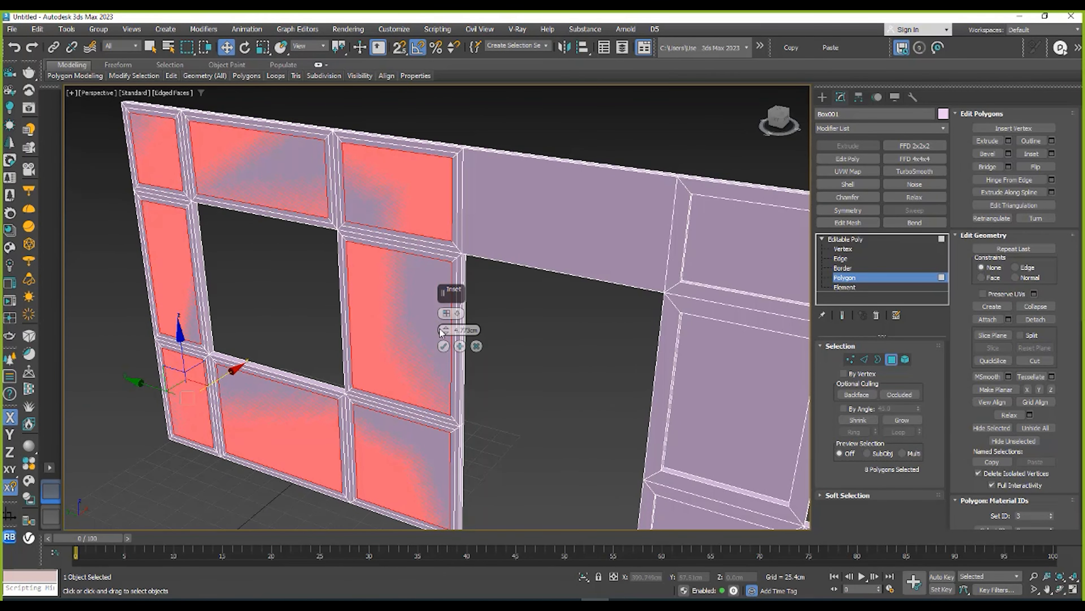
left_click(443, 347)
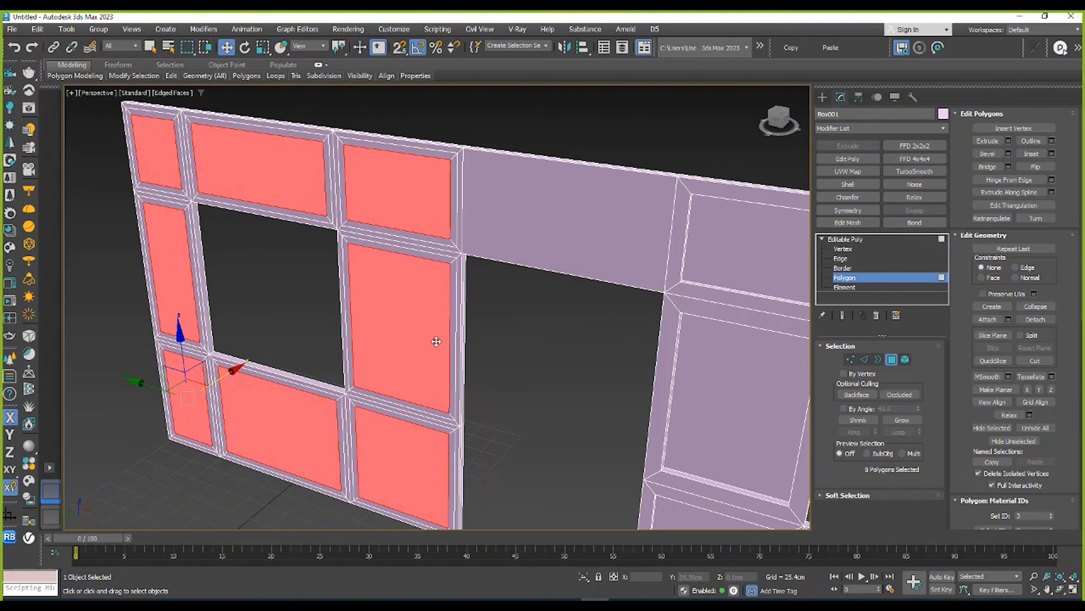
- Extrude the eight inner polygons inward by about -2.677 cm
middle_click_drag(443, 346, 416, 292)
right_click(416, 293)
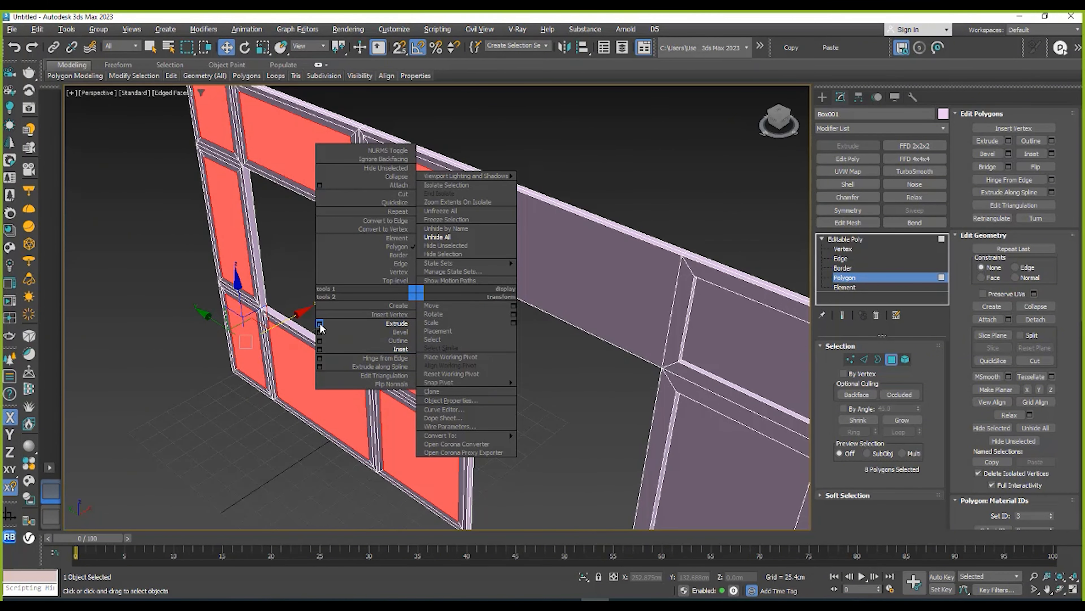
left_click(320, 324)
scroll(417, 285, "up", 3)
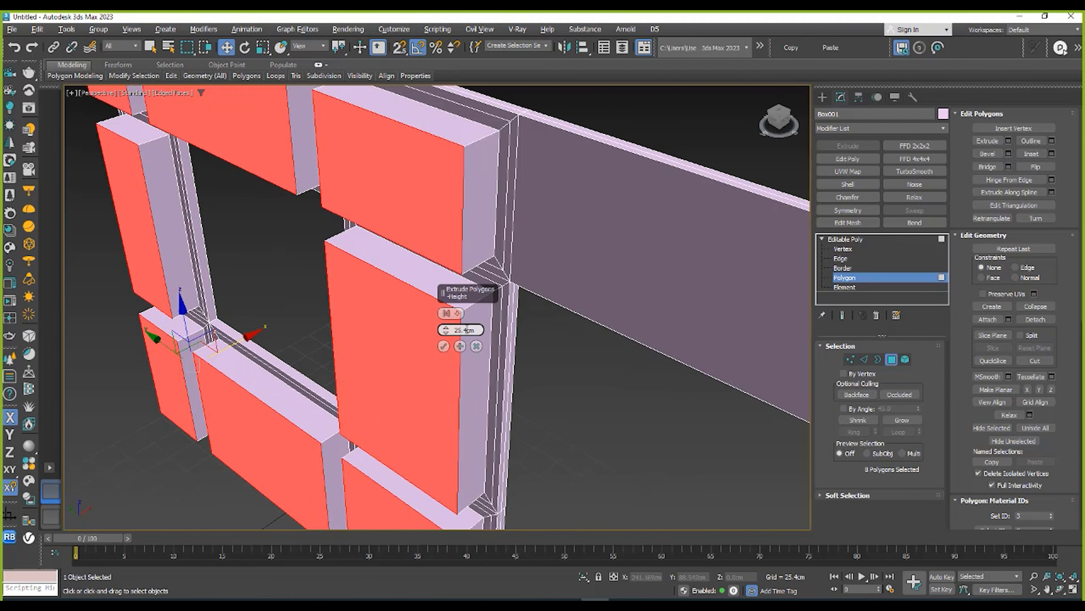
left_click_drag(445, 331, 459, 382)
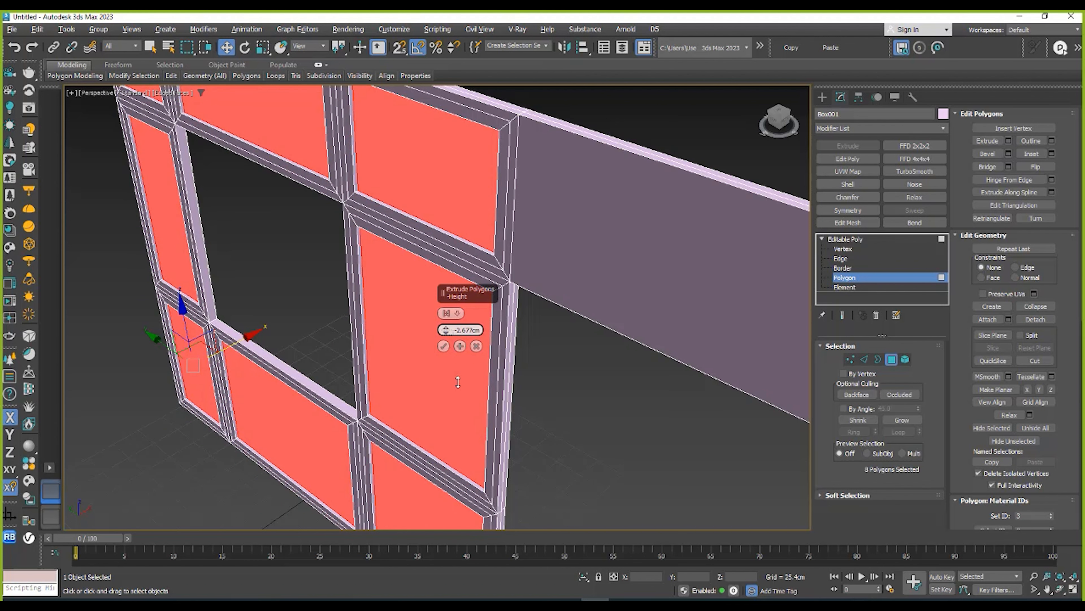
left_click(443, 347)
scroll(455, 303, "up", 2)
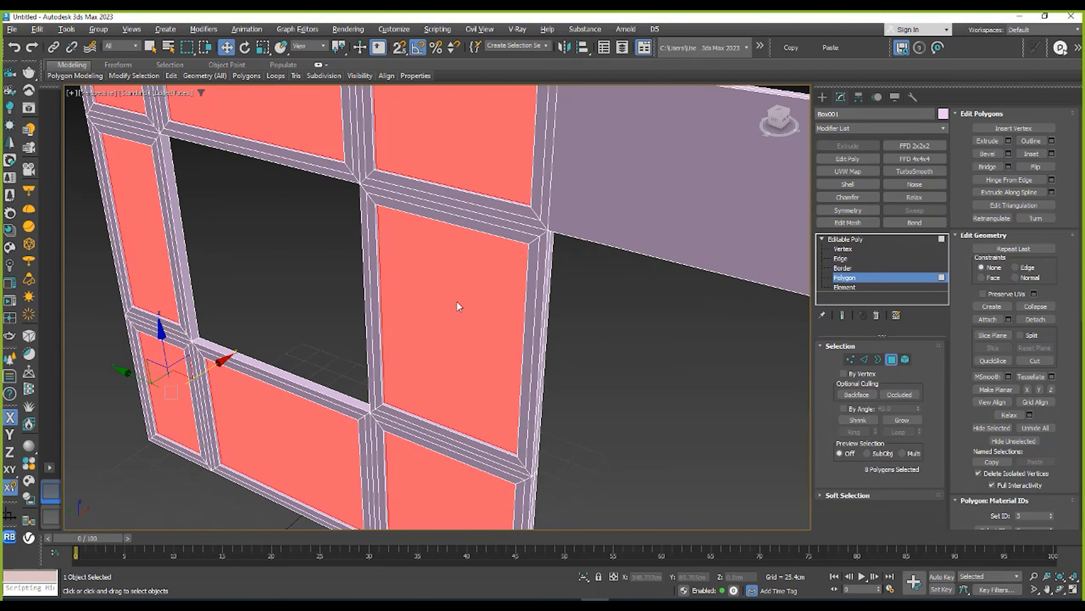
right_click(454, 299)
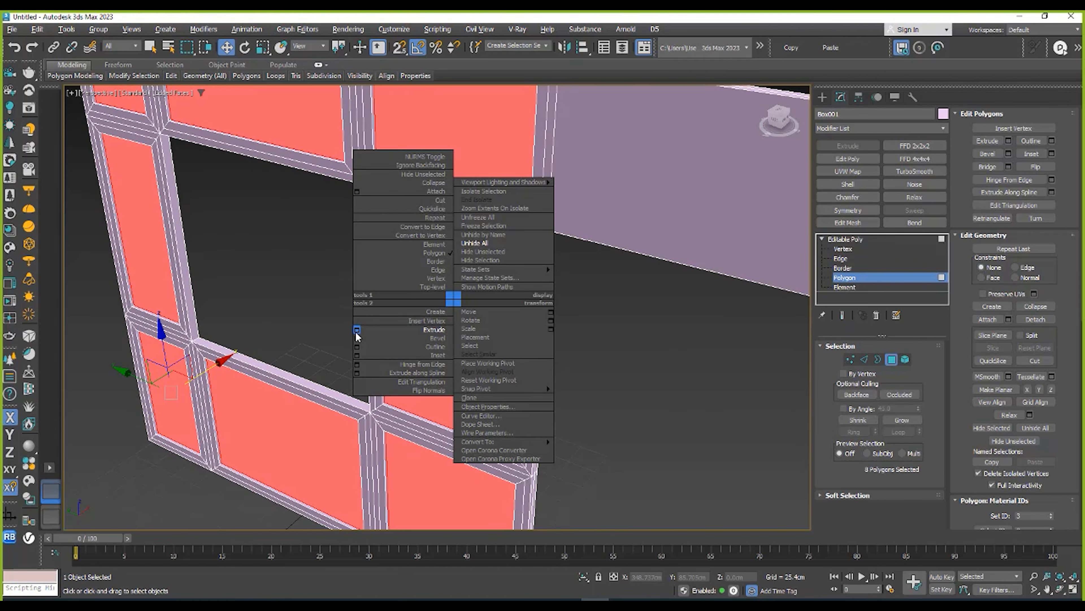
left_click(290, 312)
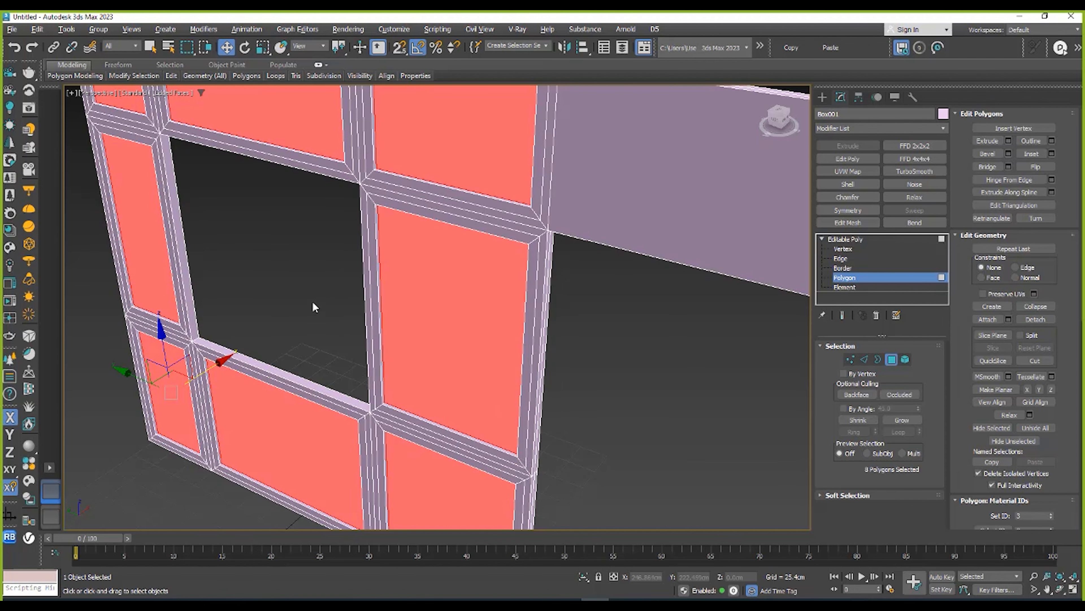
scroll(313, 306, "down", 3)
middle_click_drag(313, 306, 414, 257, "alt")
scroll(435, 263, "up", 2)
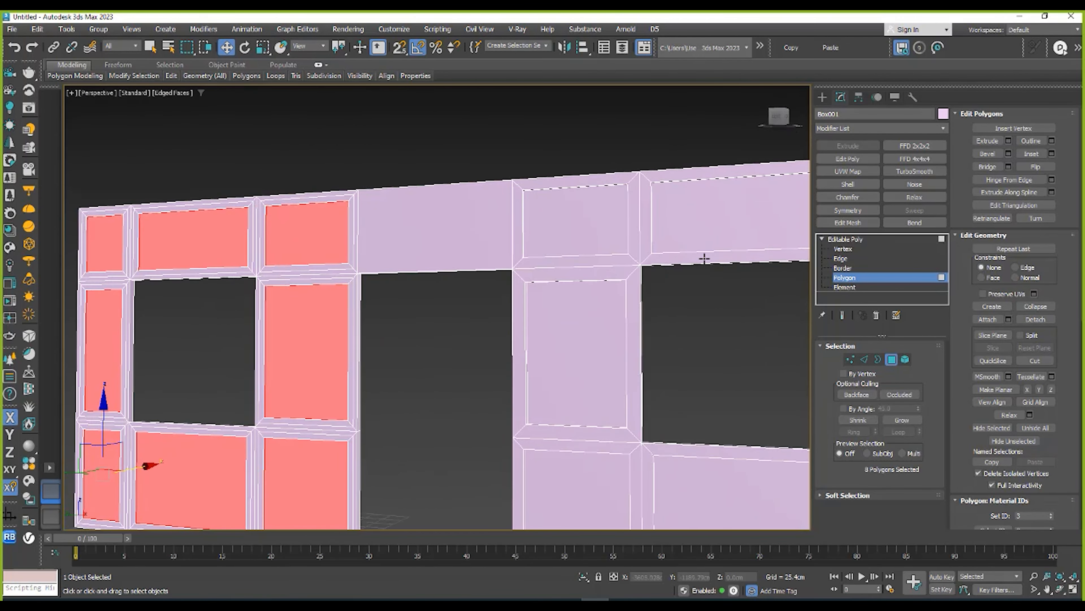
- Review the whole panelled wall, return to object level, and delete the wall from the scene
left_click(846, 239)
scroll(444, 268, "down", 3)
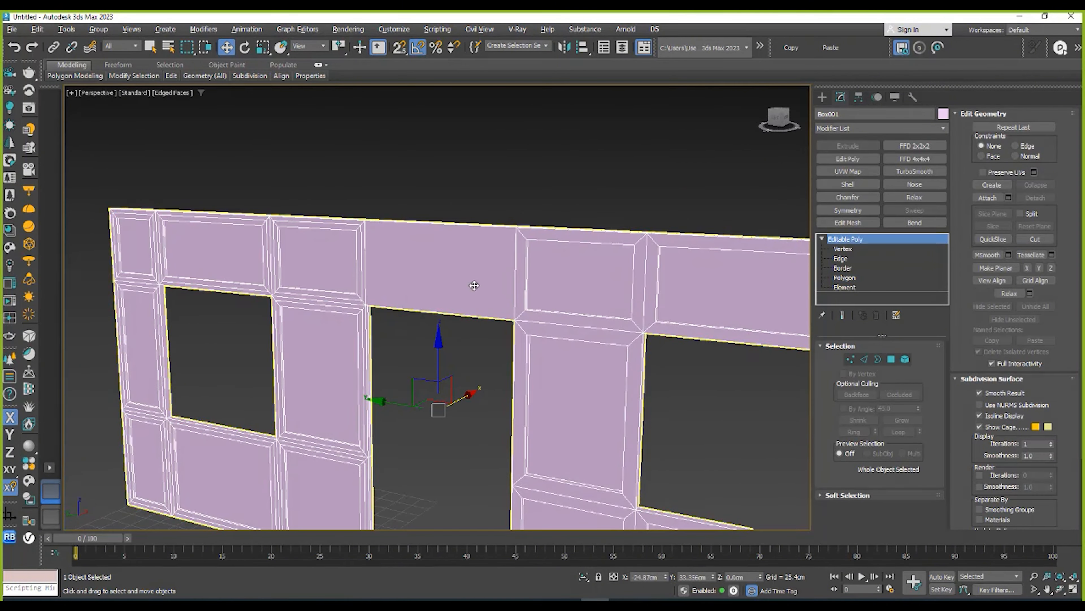
key("4")
scroll(475, 286, "down", 4)
scroll(509, 277, "up", 3)
scroll(387, 260, "down", 3)
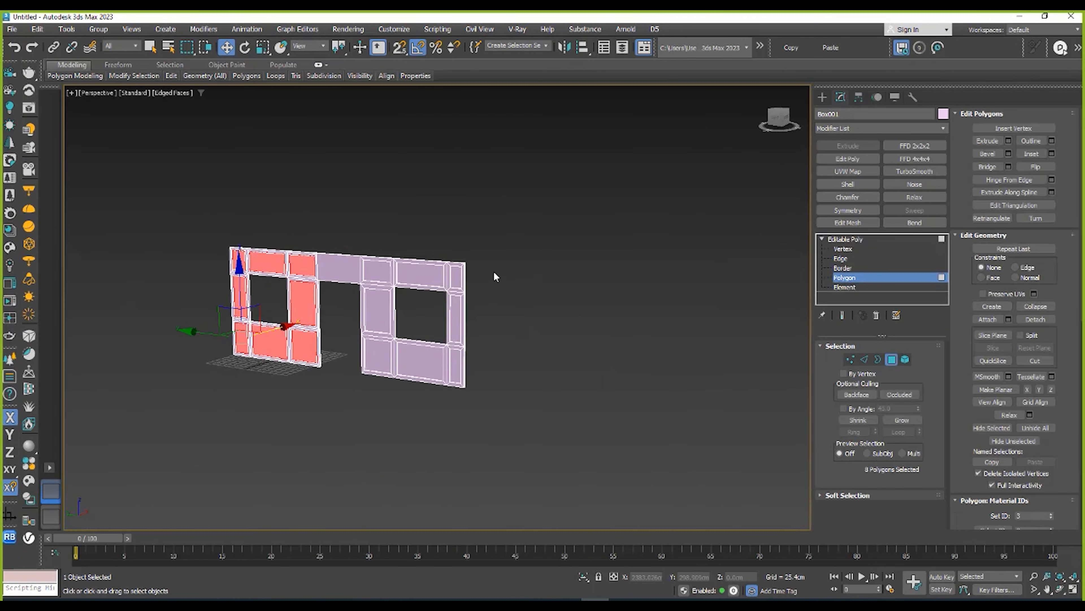
left_click(851, 240)
key("Delete")
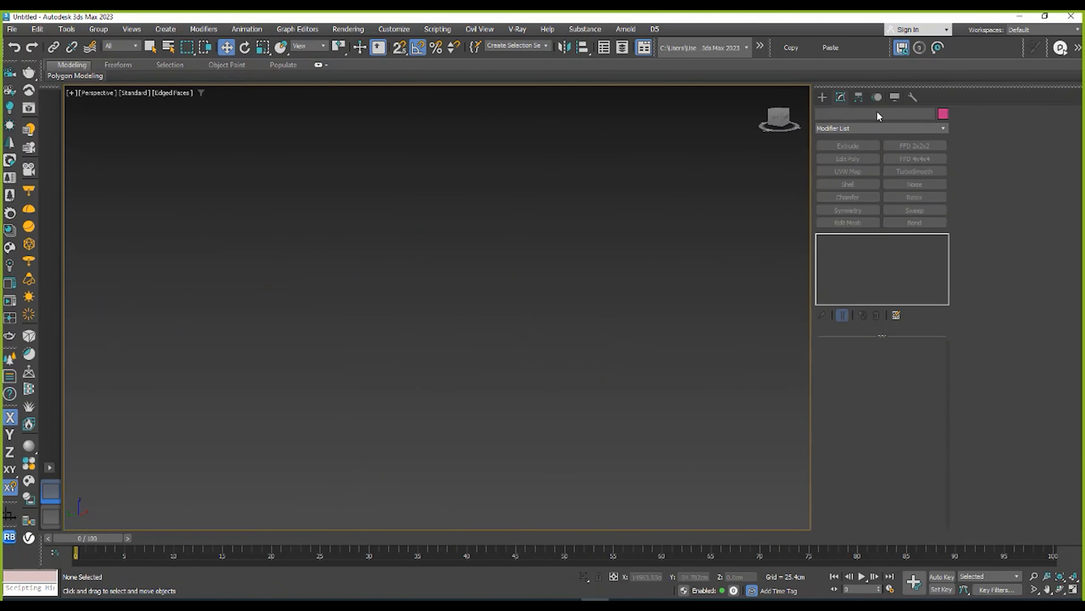
- Draw a rectangle spline about 388 cm long and 288 cm wide on the ground grid
left_click(827, 98)
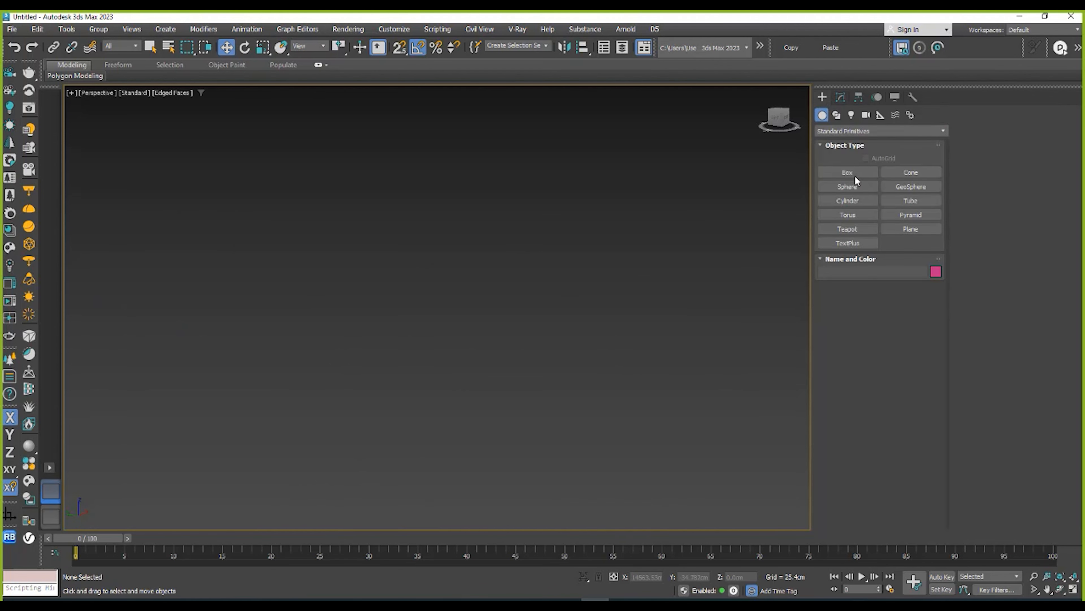
left_click(838, 114)
left_click(910, 186)
scroll(555, 283, "down", 2)
left_click_drag(424, 279, 477, 461)
- Add an Extrude modifier to the rectangle with an amount of about 97.79 cm
left_click(841, 97)
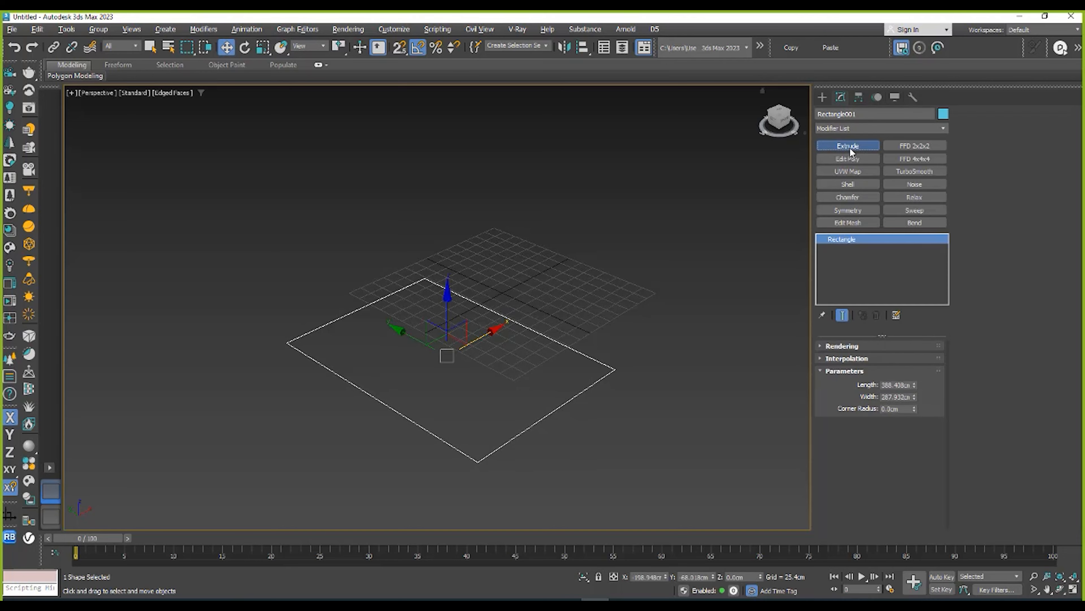
left_click(847, 146)
left_click_drag(911, 361, 911, 345)
middle_click_drag(654, 333, 576, 242, "alt")
scroll(613, 369, "up", 2)
mouse_move(488, 249)
middle_mouse_down("alt")
mouse_move(560, 301)
mouse_move(468, 259)
mouse_move(500, 265)
middle_mouse_up("alt")
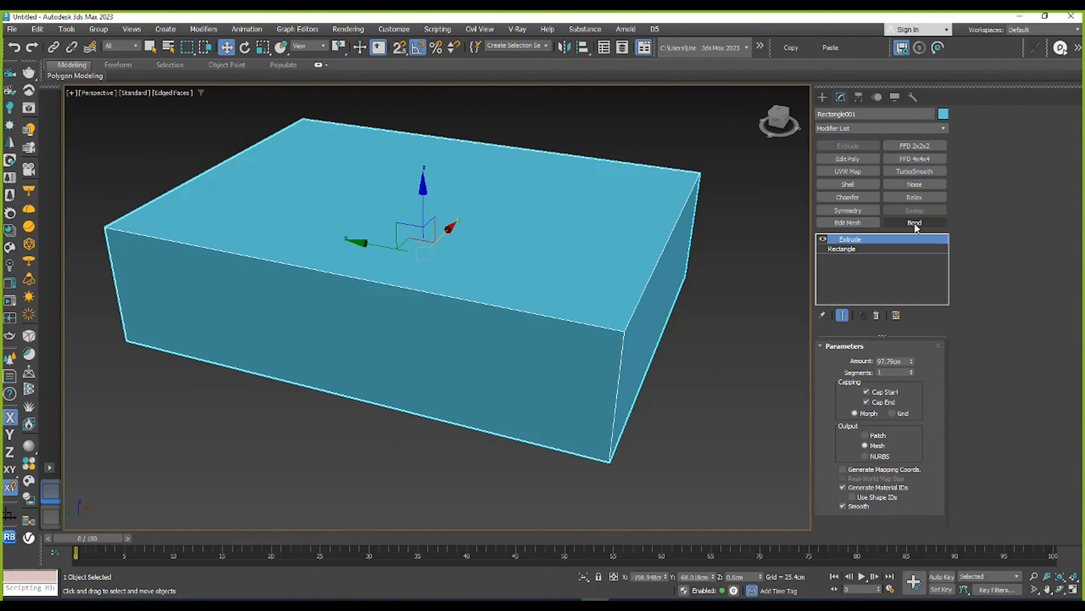
left_click(825, 97)
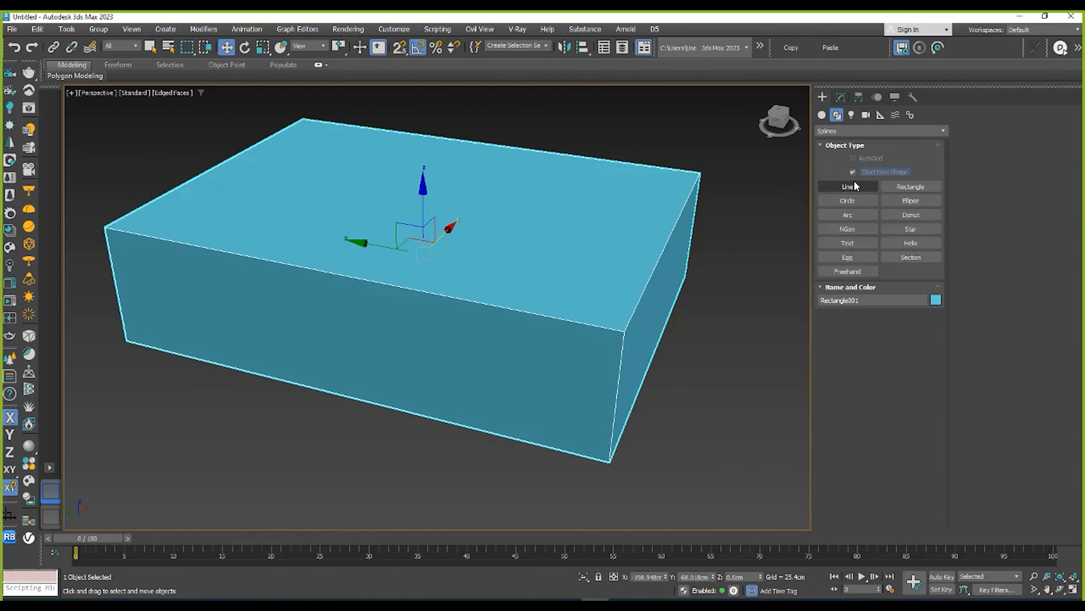
left_click(841, 98)
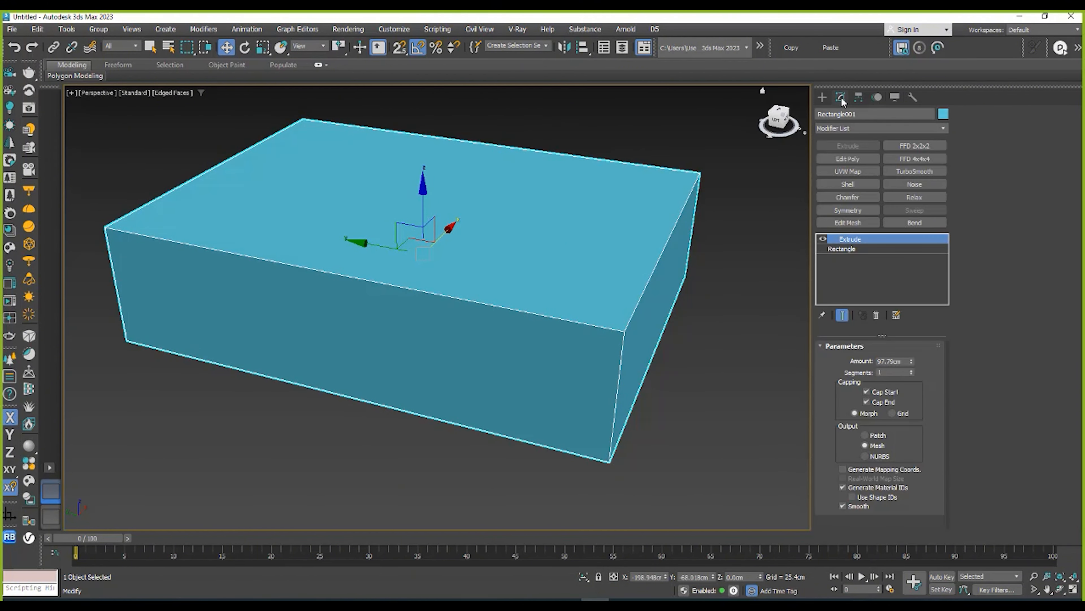
- Convert the extruded rectangle to an Editable Poly
middle_click_drag(447, 255, 516, 251, "alt")
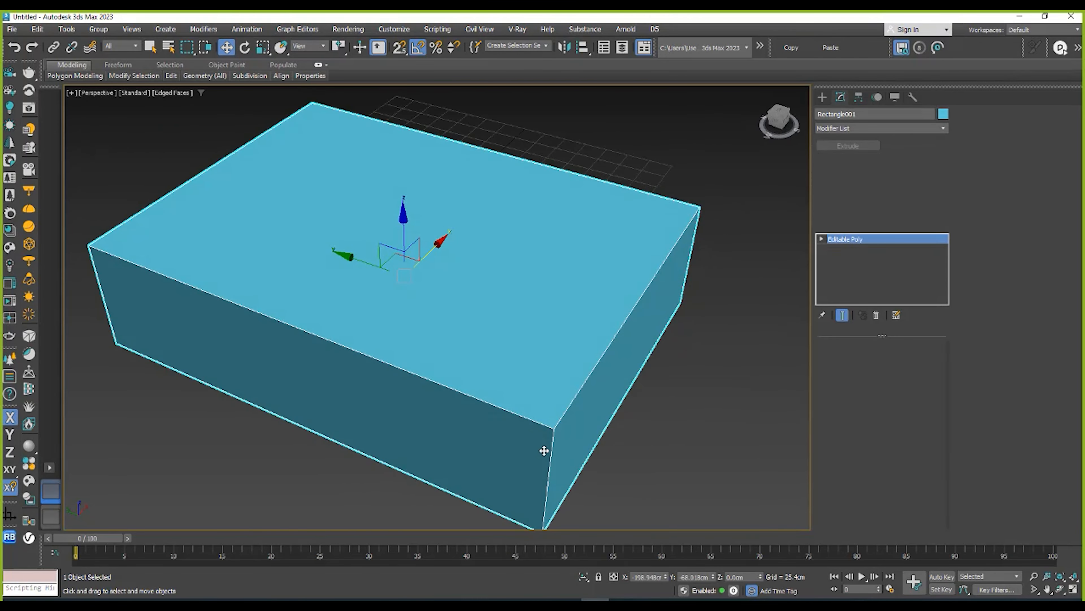
right_click(469, 346)
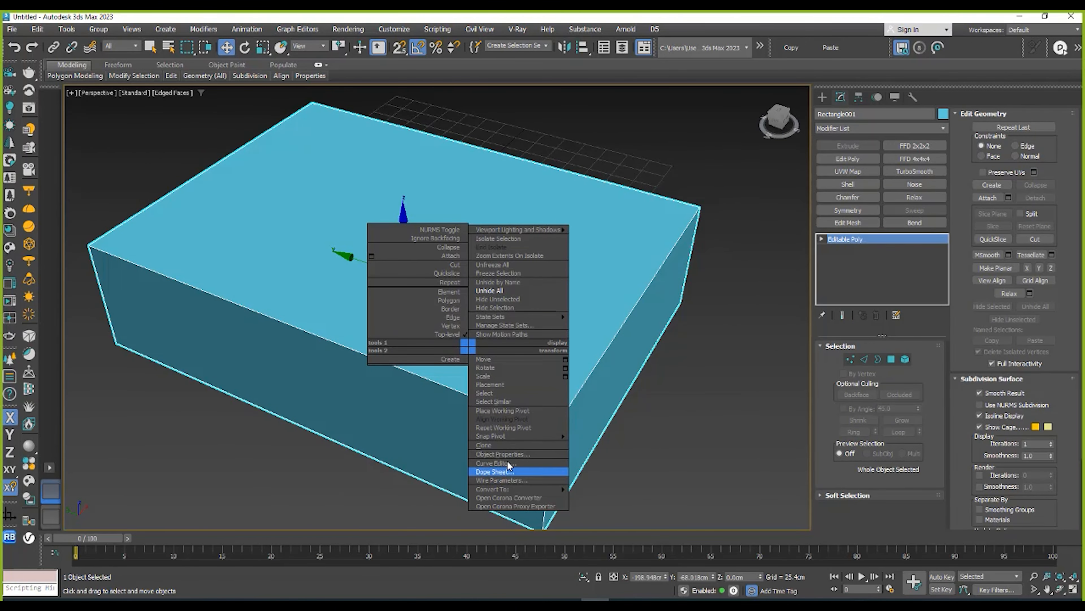
right_click(515, 314)
middle_click_drag(494, 313, 496, 363, "alt")
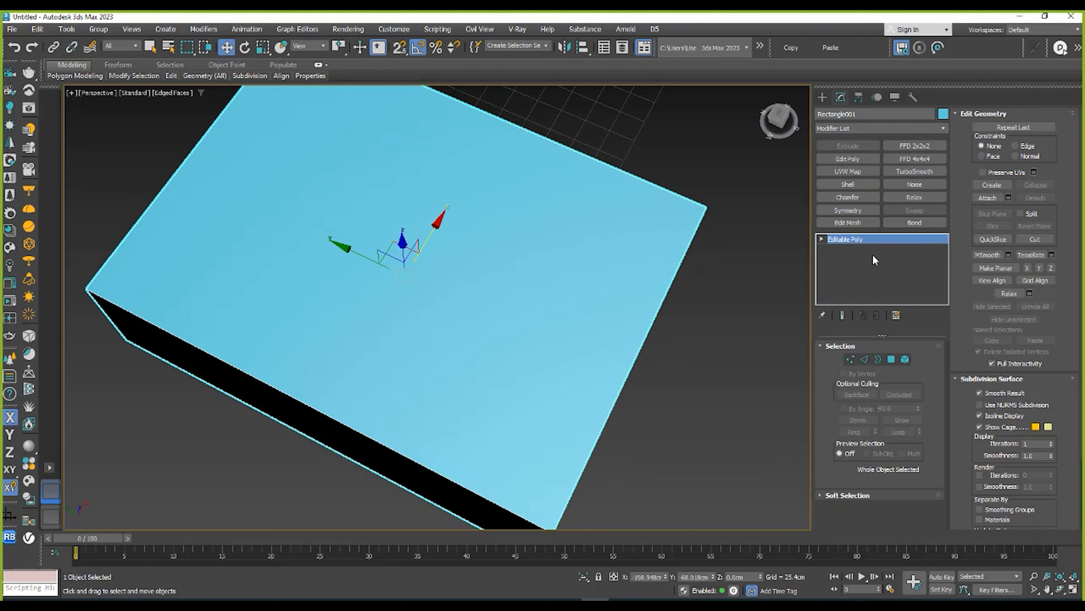
- Select the box's top polygon and inset it to leave a wide border around the edge
left_click(845, 278)
middle_click_drag(491, 249, 495, 225, "alt")
right_click(495, 224)
left_click(399, 281)
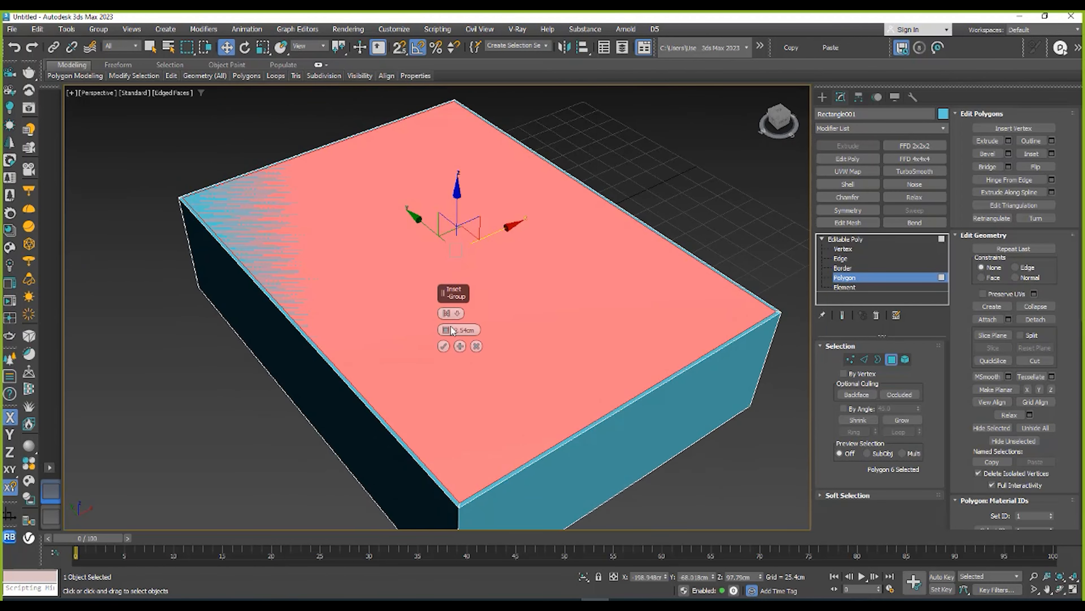
left_click_drag(451, 326, 436, 245)
left_click(444, 347)
middle_click_drag(443, 347, 433, 295, "alt")
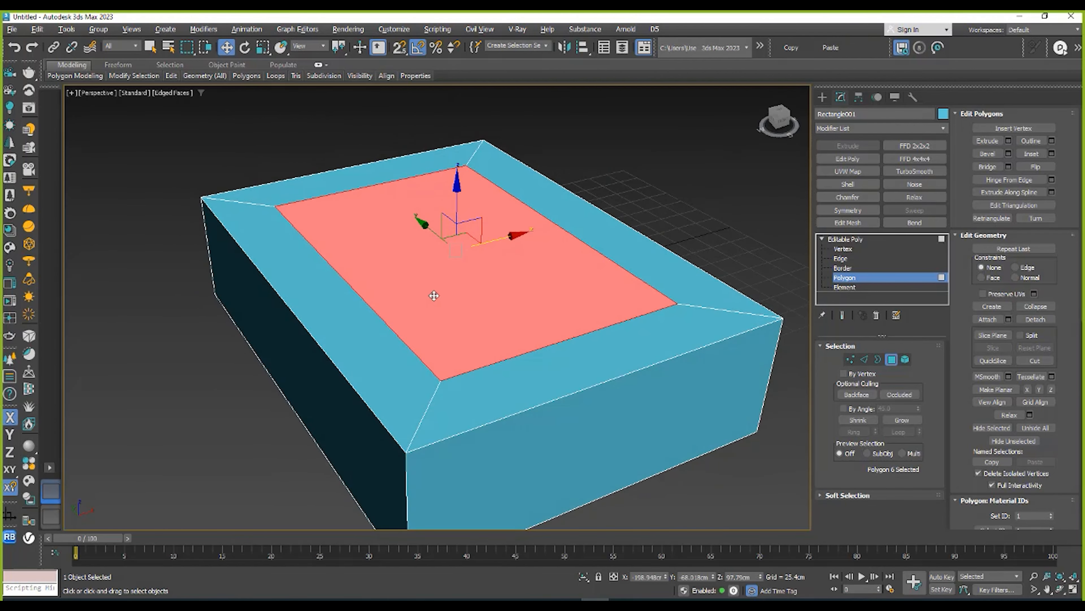
- Try lowering the inset top polygon along Z, and undo both that move and the inset
left_click_drag(457, 195, 458, 299)
middle_click_drag(458, 299, 486, 283, "alt")
key("ctrl+z")
left_click(859, 241)
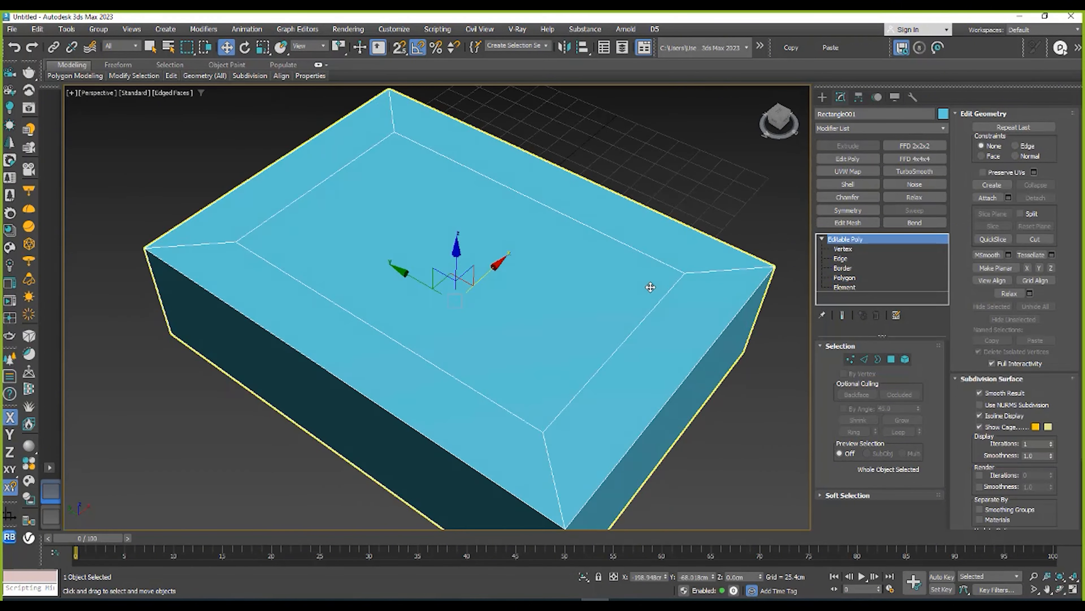
middle_click_drag(648, 286, 728, 242, "alt")
key("ctrl+z")
- Lengthen the box along Y by moving the four vertices at each end outward
key("1")
left_click_drag(531, 423, 531, 423)
middle_click_drag(531, 423, 570, 345, "alt")
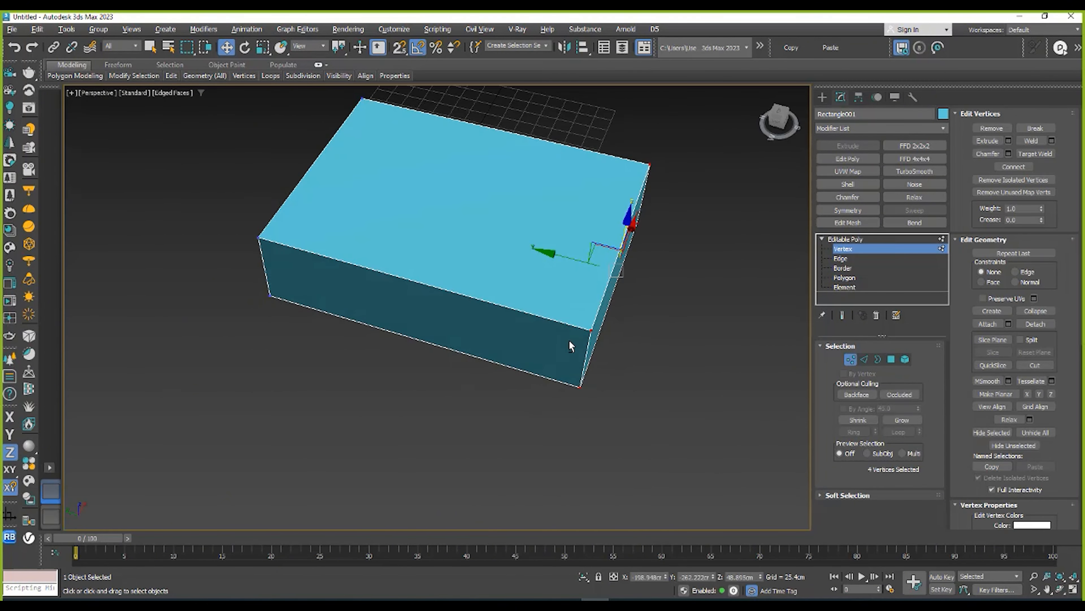
left_click_drag(577, 257, 749, 306)
scroll(417, 300, "down", 4)
left_click_drag(437, 155, 244, 400)
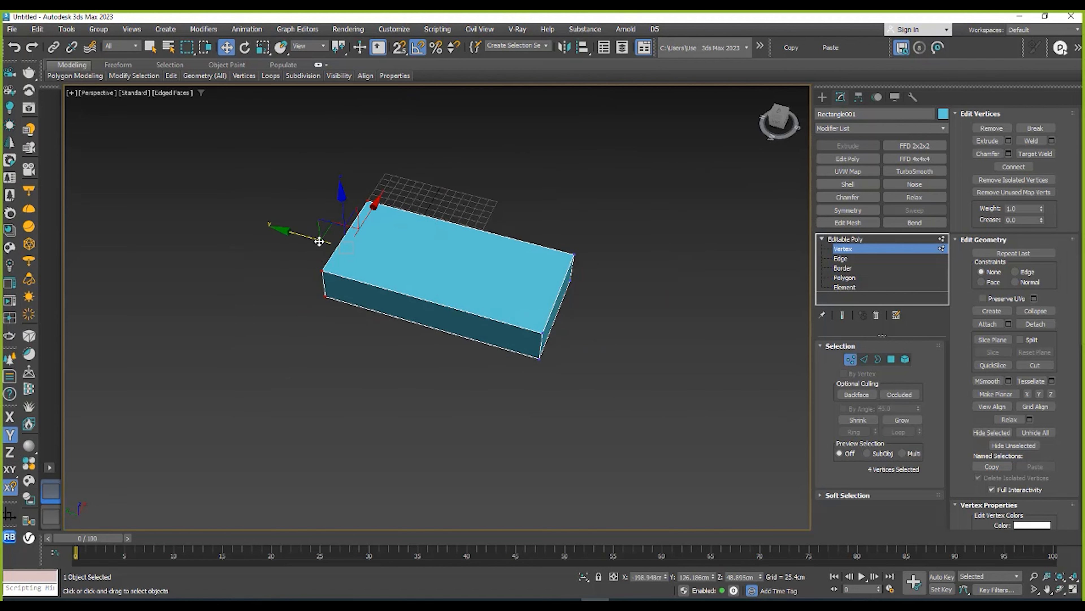
left_click_drag(319, 242, 233, 212)
- Widen the box by moving the four vertices of one long side outward along X
mouse_move(333, 203)
middle_mouse_down("alt")
mouse_move(262, 221)
mouse_move(381, 213)
mouse_move(324, 198)
mouse_move(323, 184)
middle_mouse_up("alt")
left_click_drag(401, 153, 223, 412)
left_click_drag(321, 284, 446, 264)
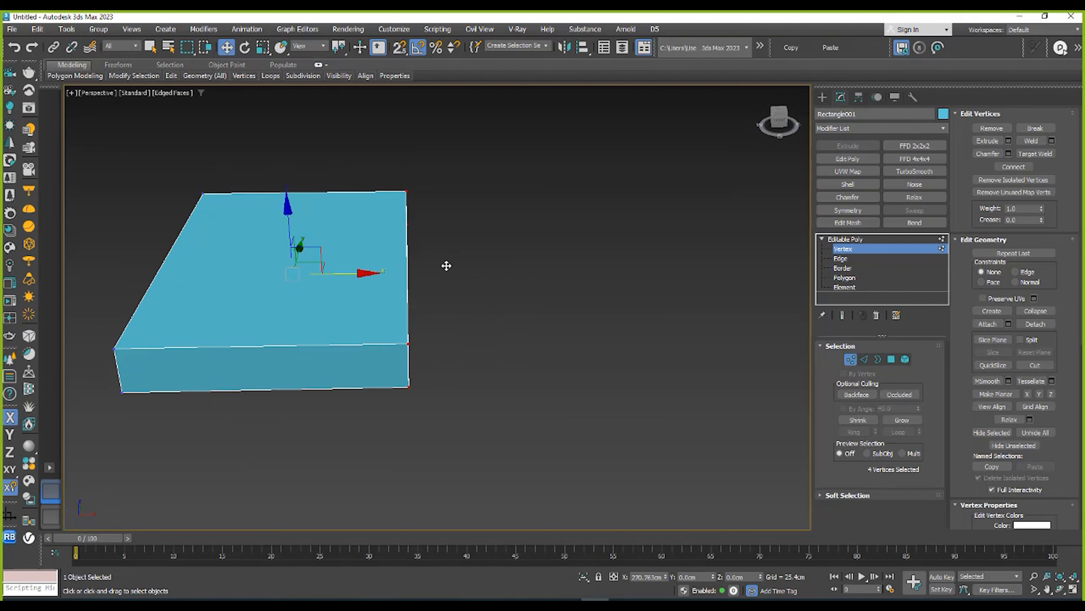
- Extend the box's negative-Y end further by moving its four vertices outward, and return to object level
middle_click_drag(446, 264, 622, 201, "alt")
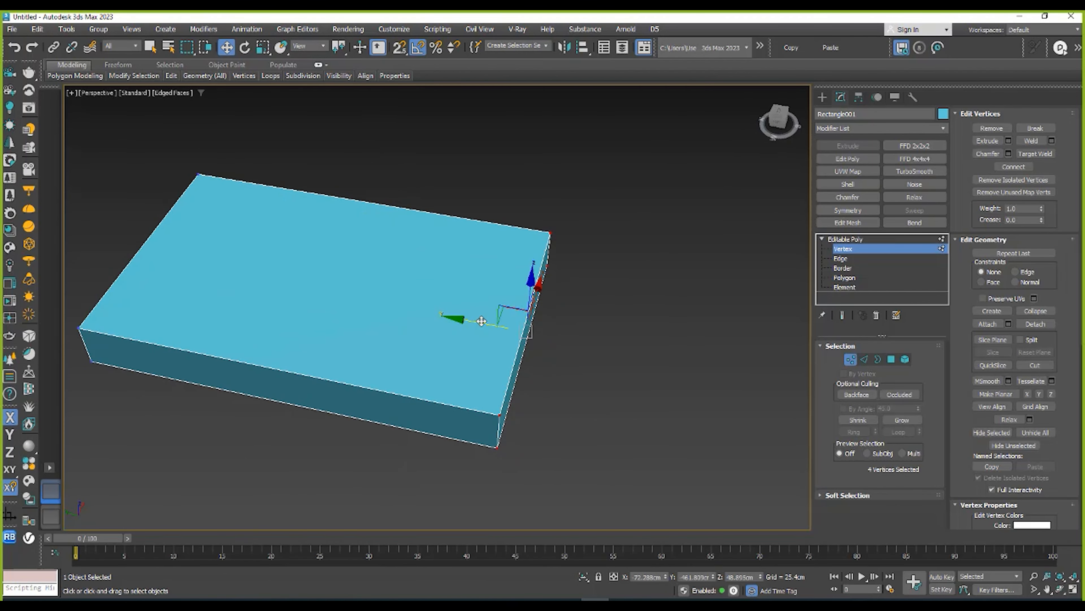
left_click_drag(482, 321, 573, 340)
left_click(872, 240)
scroll(670, 272, "up", 2)
middle_click_drag(684, 273, 735, 257, "alt")
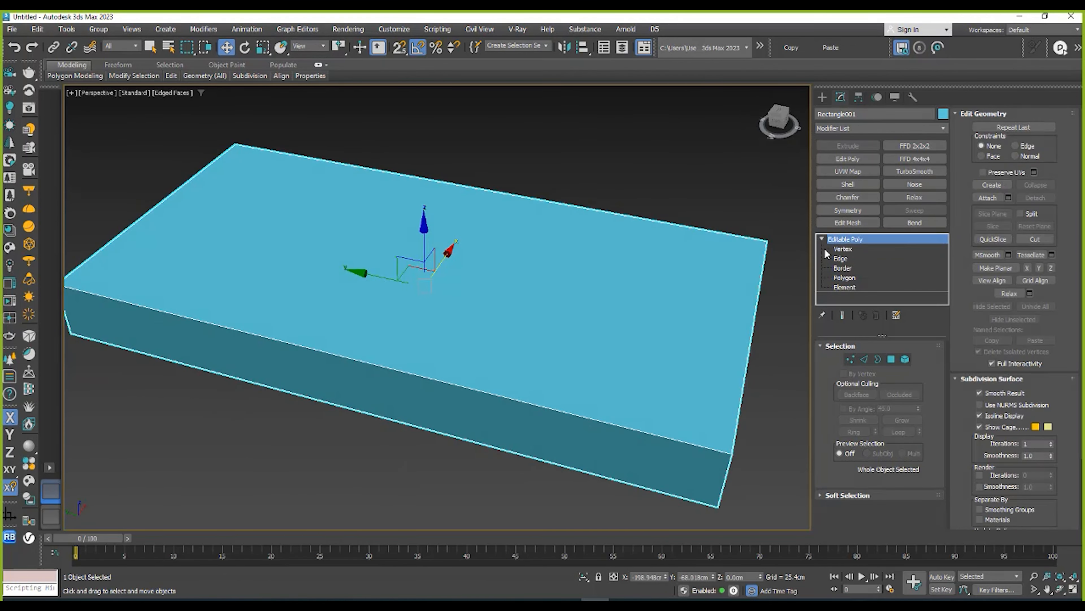
- Inset the lengthened box's top polygon to leave a narrow border around the edge
left_click(840, 277)
middle_click_drag(584, 288, 522, 285, "alt")
right_click(522, 285)
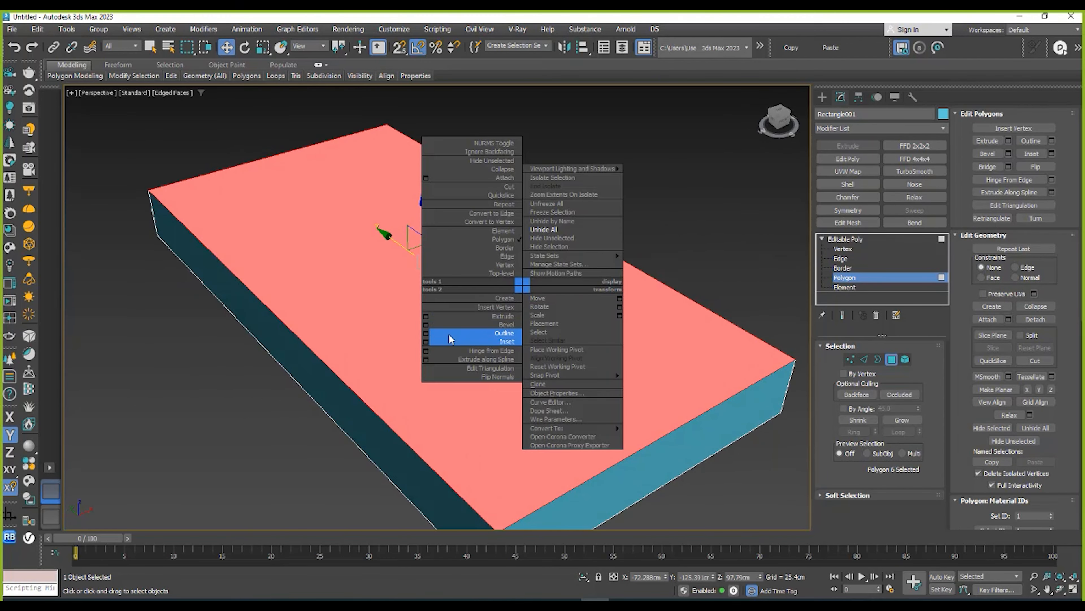
left_click(426, 342)
left_click(442, 347)
middle_click_drag(442, 347, 425, 262, "alt")
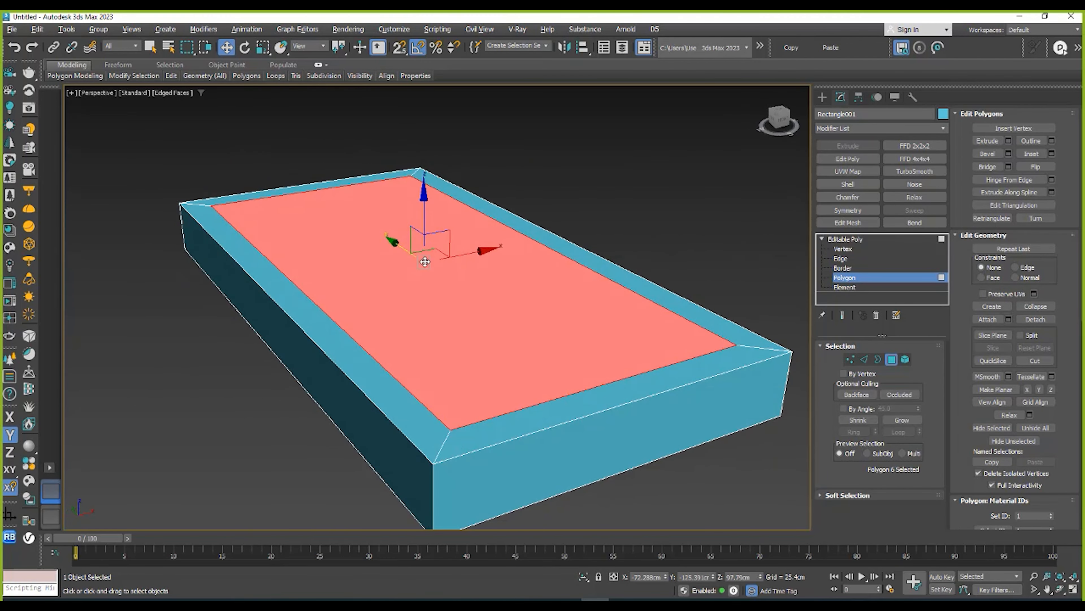
- Lower the inset top polygon into the box along Z and scale it down in XY to slope the inner walls
left_click_drag(425, 225, 420, 276)
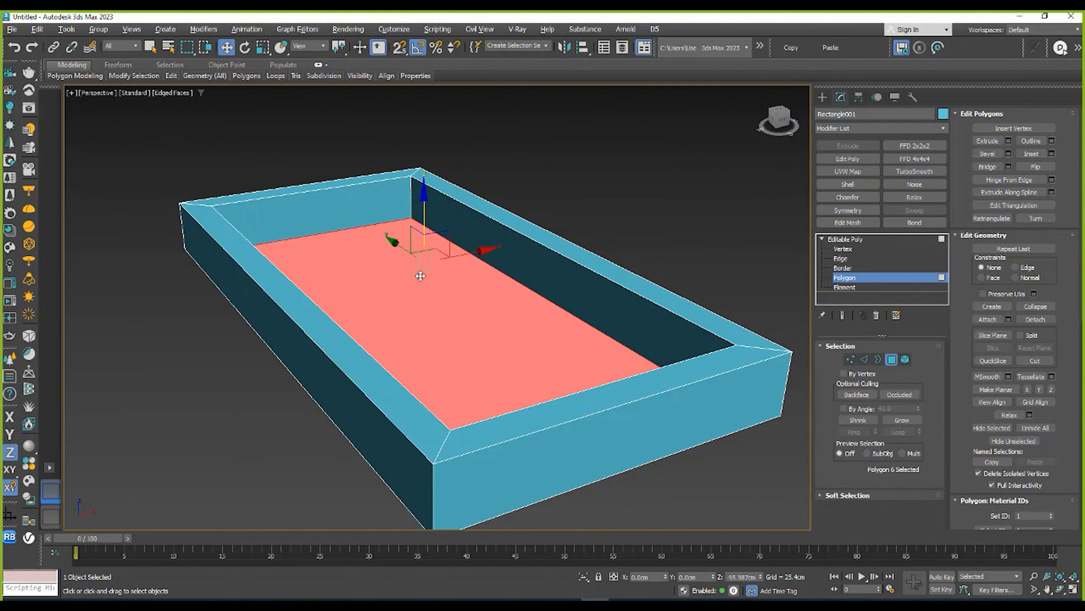
middle_click_drag(420, 275, 410, 310, "alt")
key("r")
left_click_drag(410, 310, 410, 334)
middle_click_drag(410, 334, 509, 242, "alt")
scroll(527, 174, "up", 3)
scroll(670, 190, "down", 3)
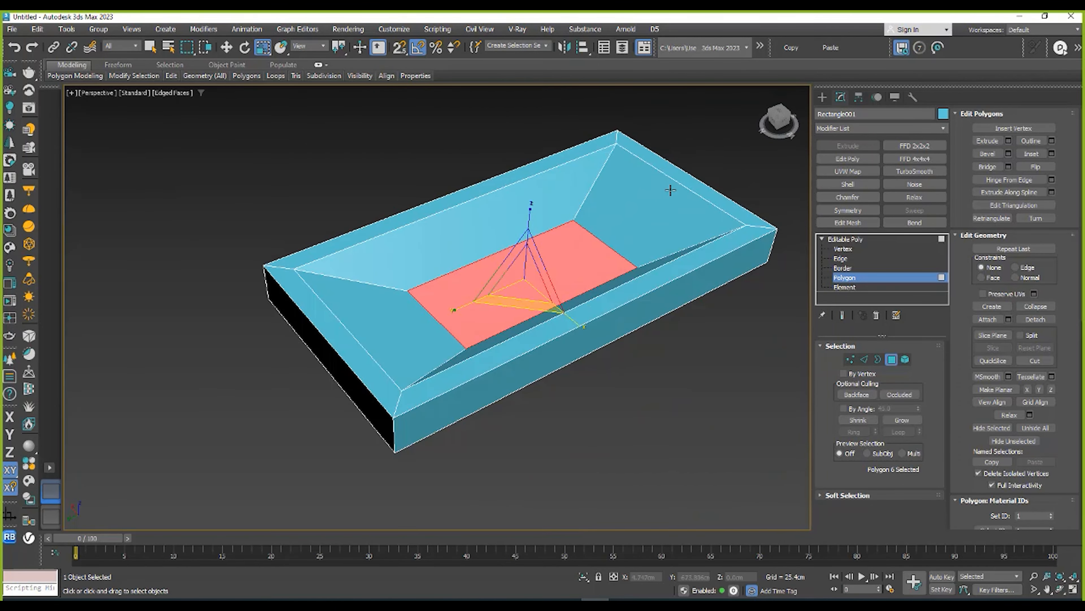
- Undo the scaling and lowering of the top polygon, and return to polygon level with it selected
middle_click_drag(605, 246, 526, 276, "alt")
left_click_drag(527, 277, 569, 282)
key("ctrl+z")
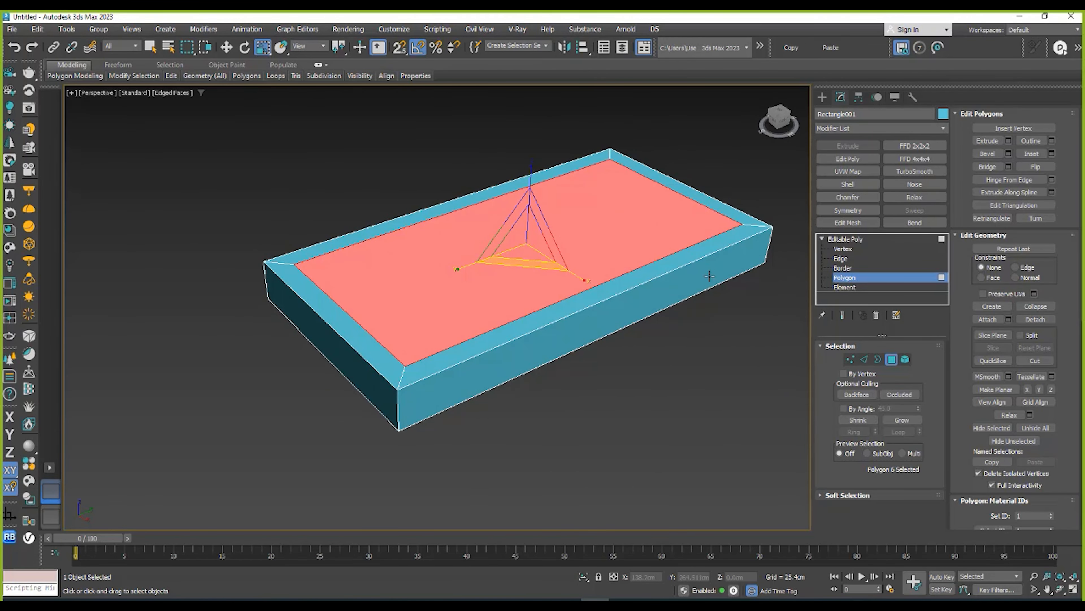
middle_click_drag(707, 277, 716, 299, "alt")
left_click(853, 242)
middle_click_drag(628, 266, 634, 242, "alt")
left_click(846, 277)
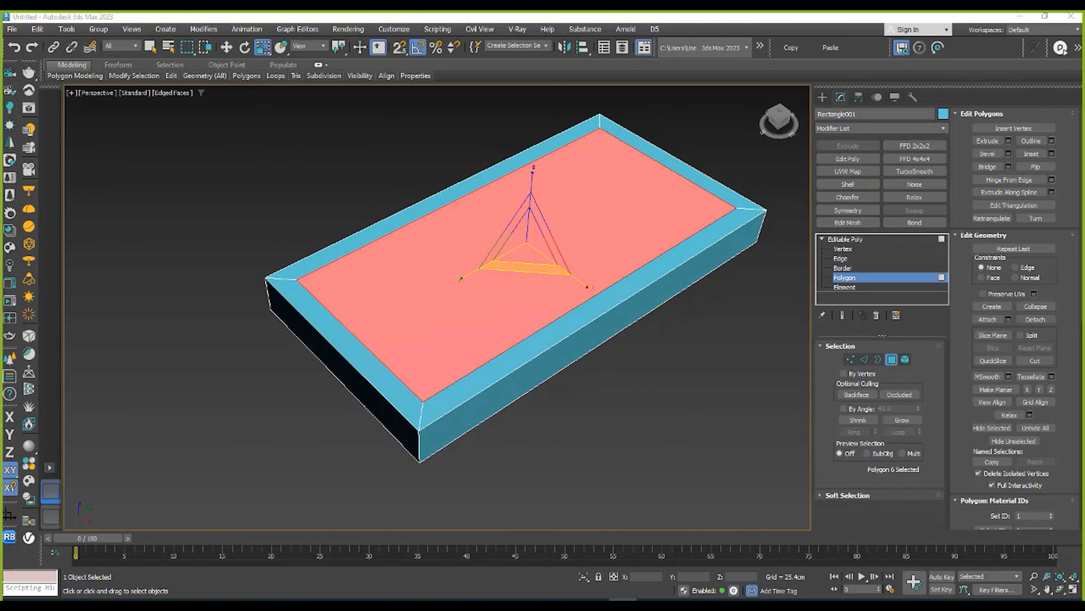
- Bevel the inset top polygon with a height of about -90.42 cm
left_click_drag(1084, 121, 499, 167)
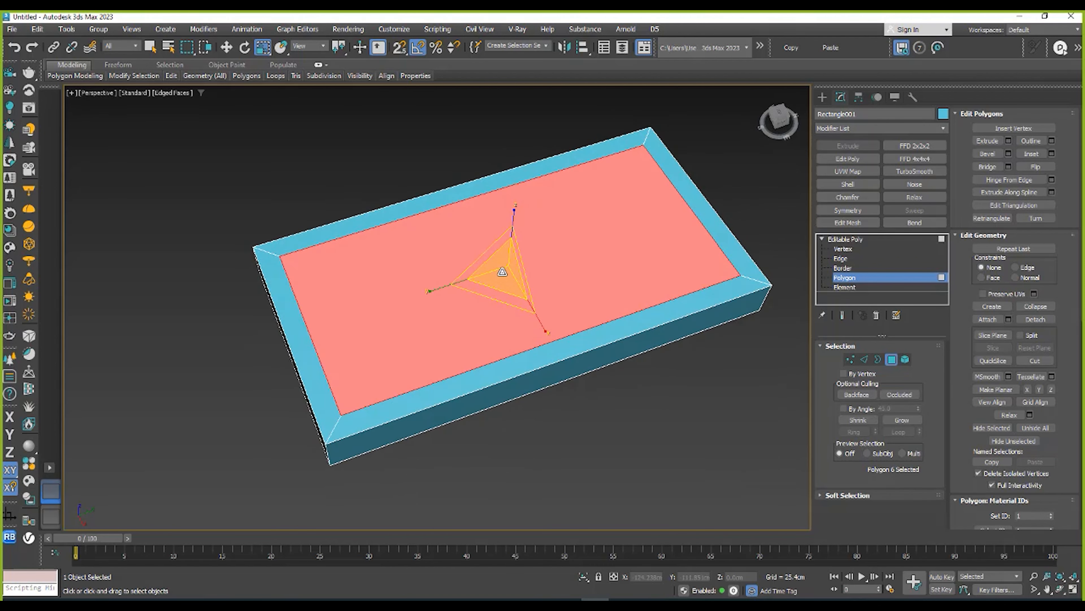
right_click(502, 267)
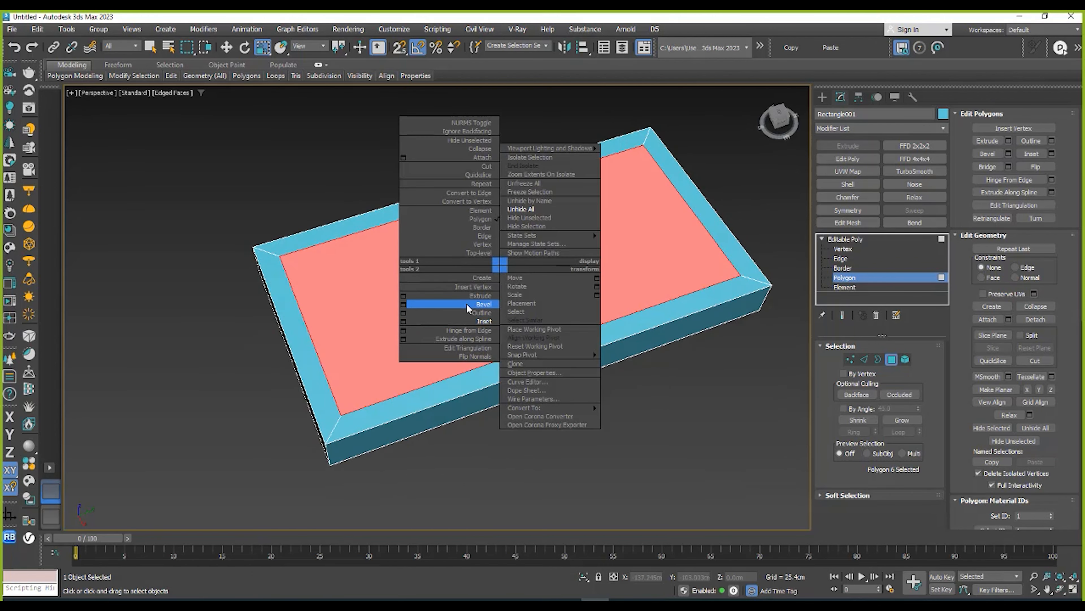
left_click(403, 304)
middle_click_drag(405, 302, 376, 298, "alt")
left_click_drag(445, 330, 465, 533)
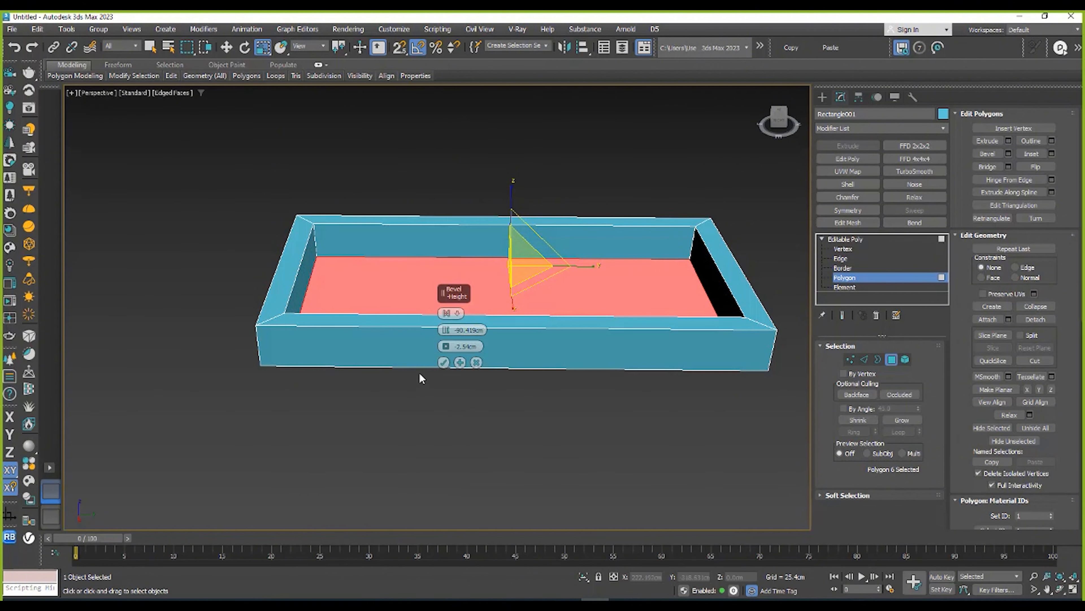
- Narrow the recessed floor strongly with a larger negative bevel outline and apply the bevel
scroll(448, 334, "up", 2)
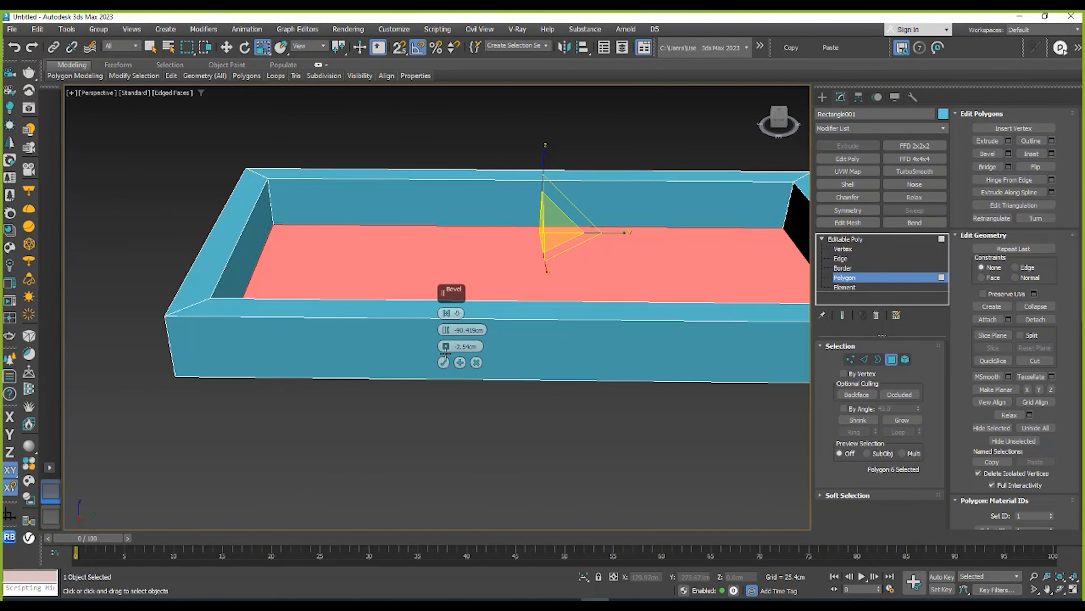
left_click_drag(446, 345, 452, 543)
middle_click_drag(314, 398, 380, 421, "alt")
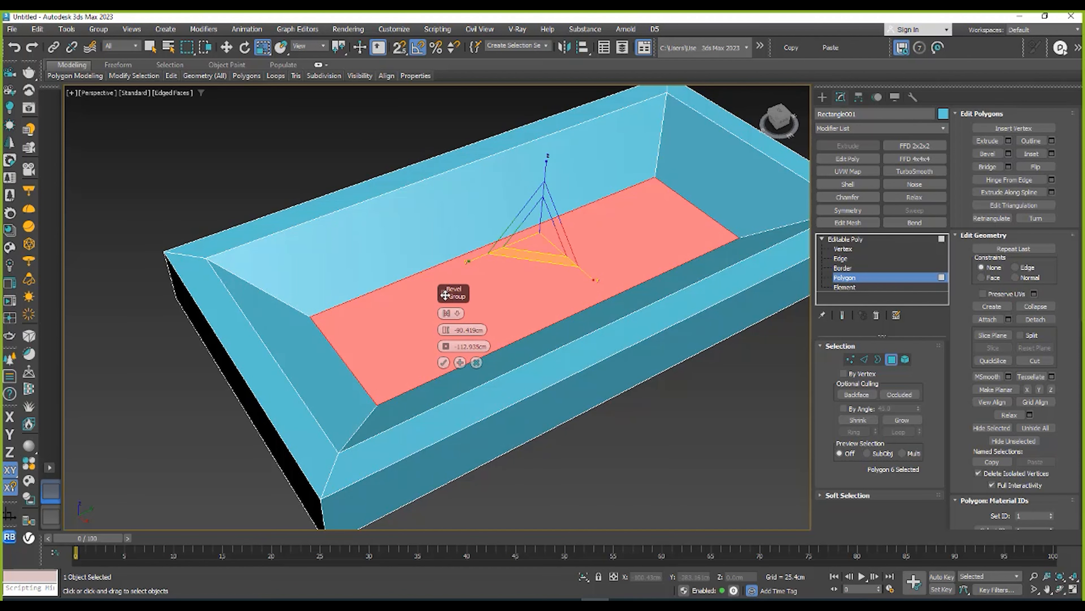
left_click_drag(447, 346, 418, 406)
left_click(444, 362)
key("w")
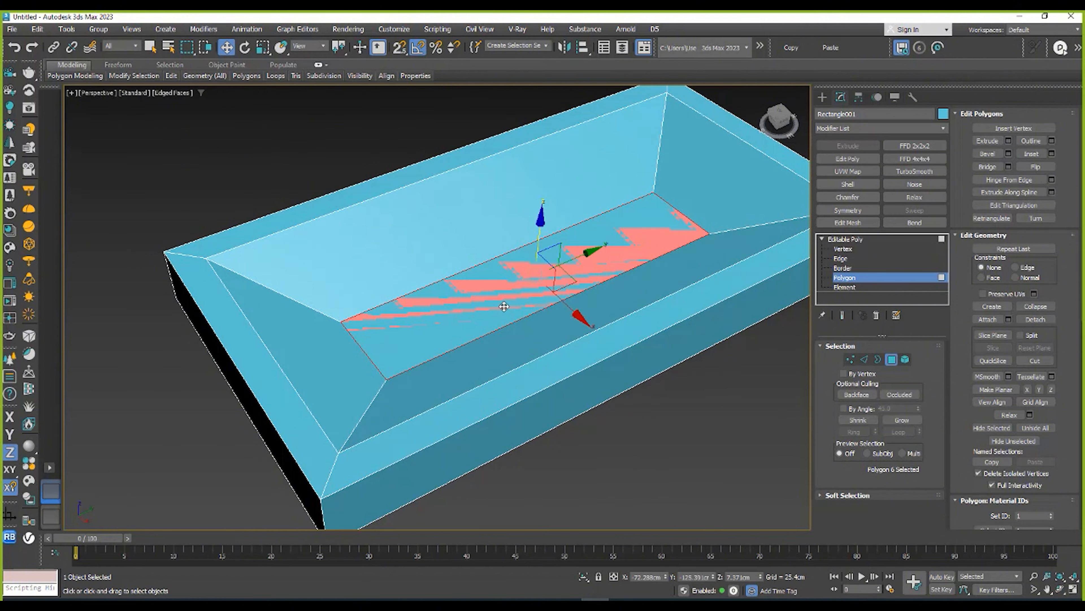
- Select the polygon on the box's short end face and bevel it with a height of about -0.125 cm
middle_click_drag(469, 321, 424, 277, "alt")
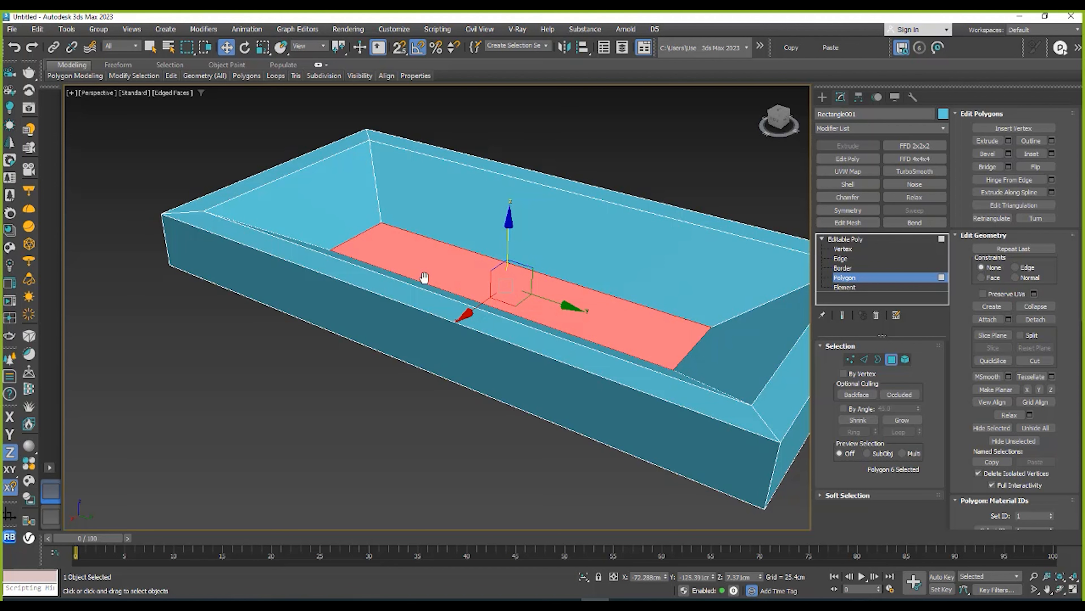
middle_click_drag(477, 211, 410, 155, "alt")
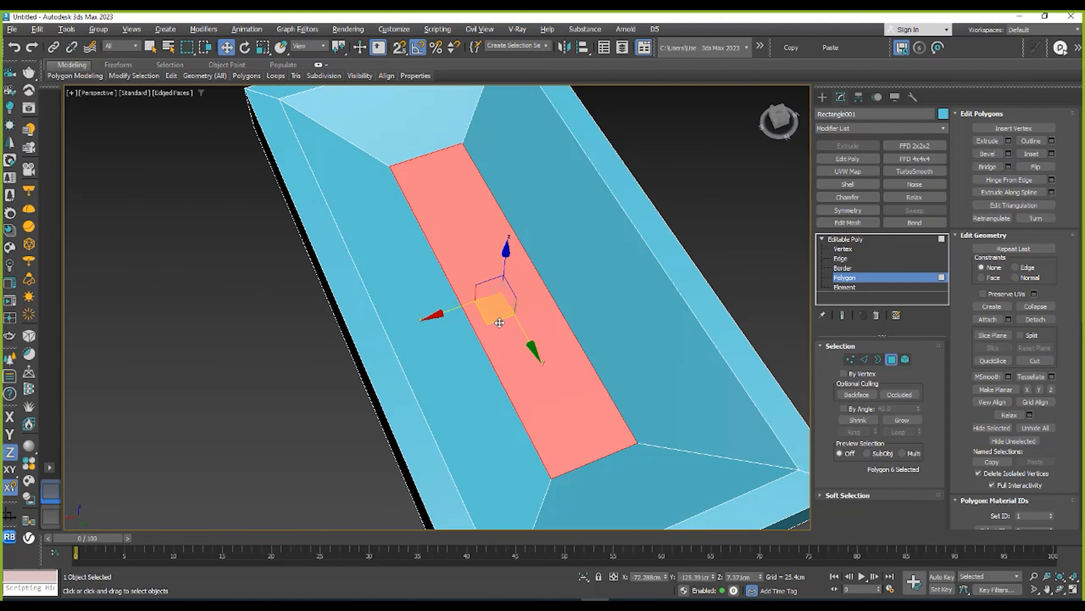
middle_click_drag(499, 323, 398, 225, "alt")
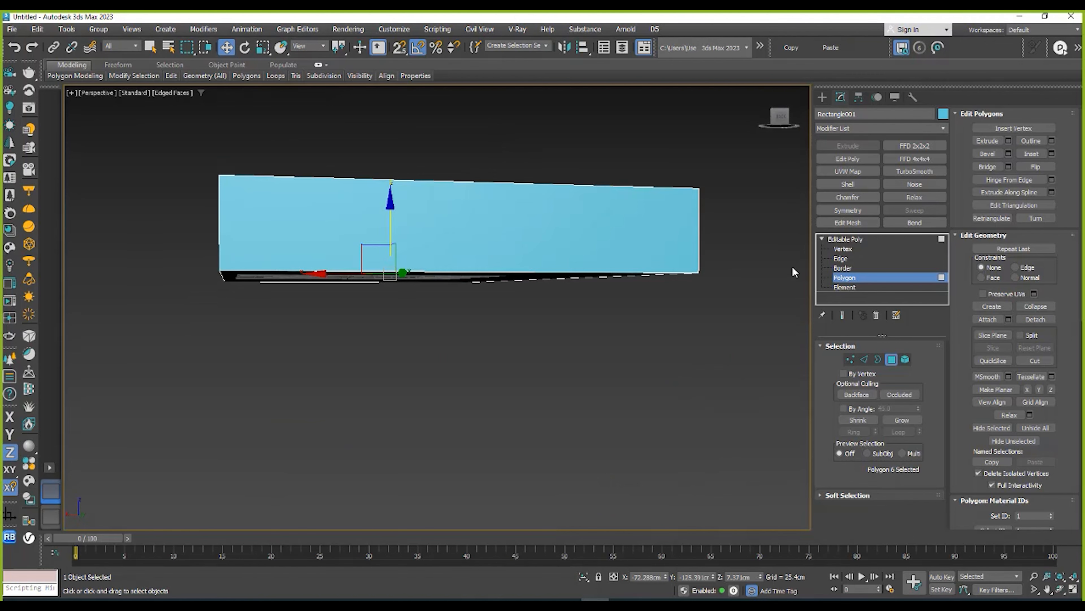
left_click(599, 214)
middle_click_drag(599, 213, 496, 225, "alt")
right_click(495, 221)
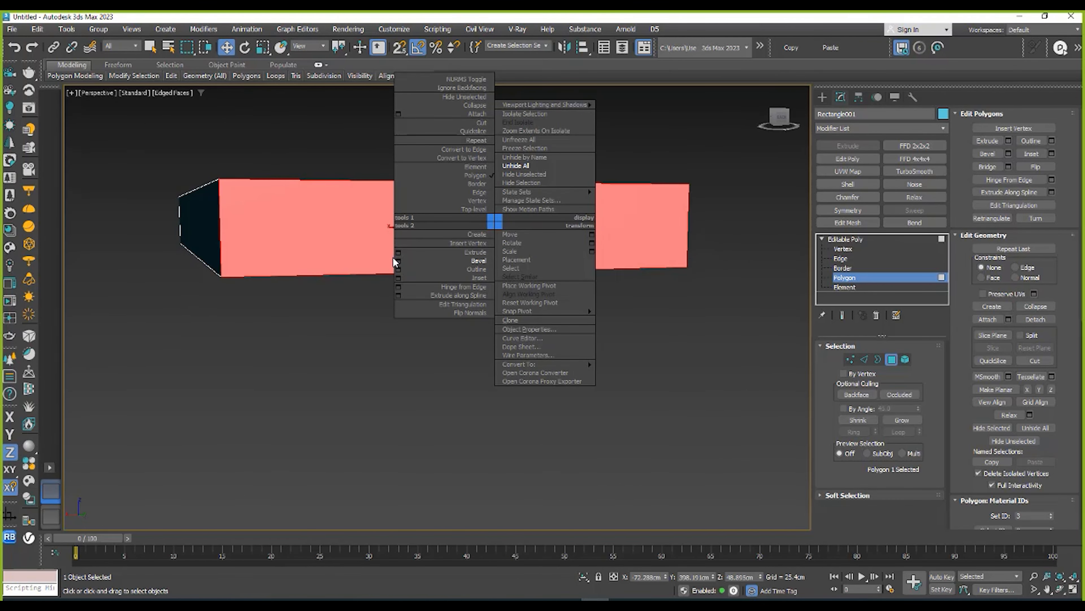
left_click(399, 261)
middle_click_drag(402, 259, 444, 291, "alt")
left_click_drag(445, 329, 411, 195)
left_click_drag(451, 336, 417, 293)
left_click_drag(446, 347, 461, 312)
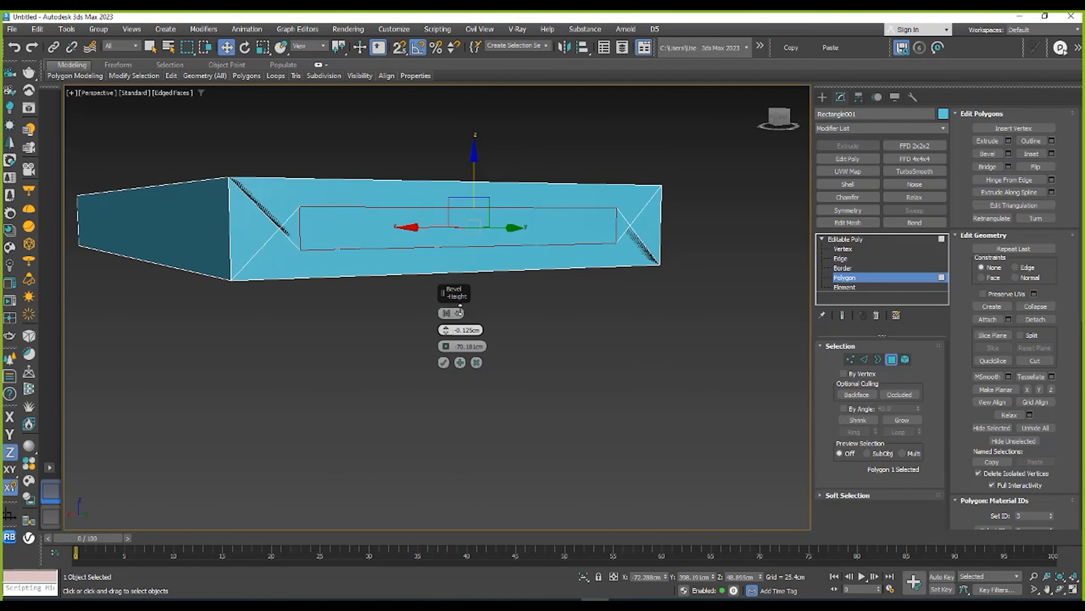
- Refine the end-face bevel's outline and depth to form an inward-recessed panel, and apply it
left_click_drag(441, 338, 432, 265)
middle_click_drag(424, 250, 339, 248, "alt")
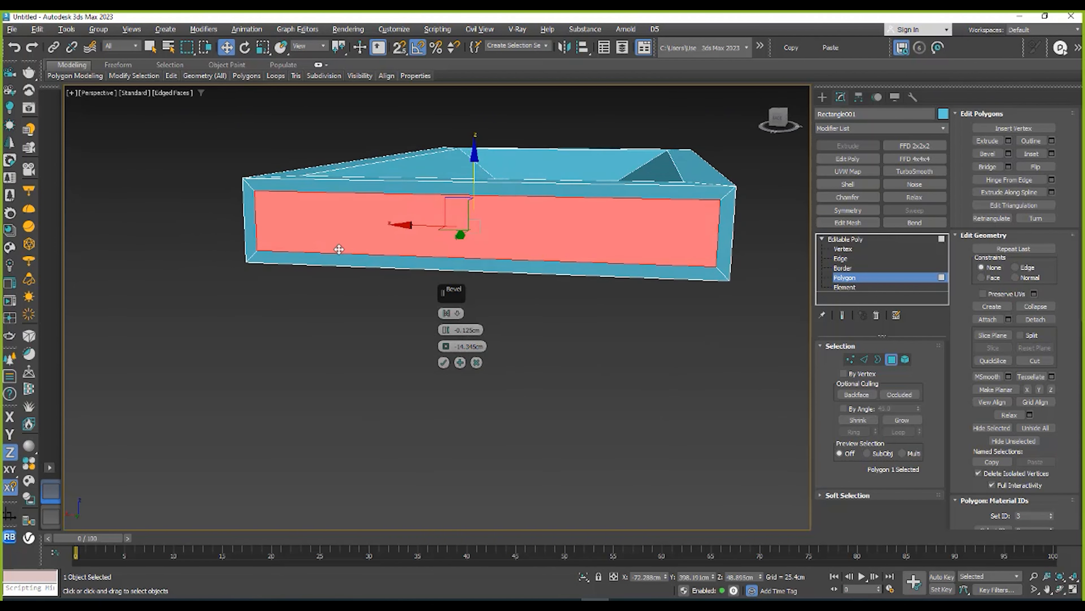
left_click_drag(448, 346, 447, 375)
middle_click_drag(346, 313, 327, 256, "alt")
left_click(443, 363)
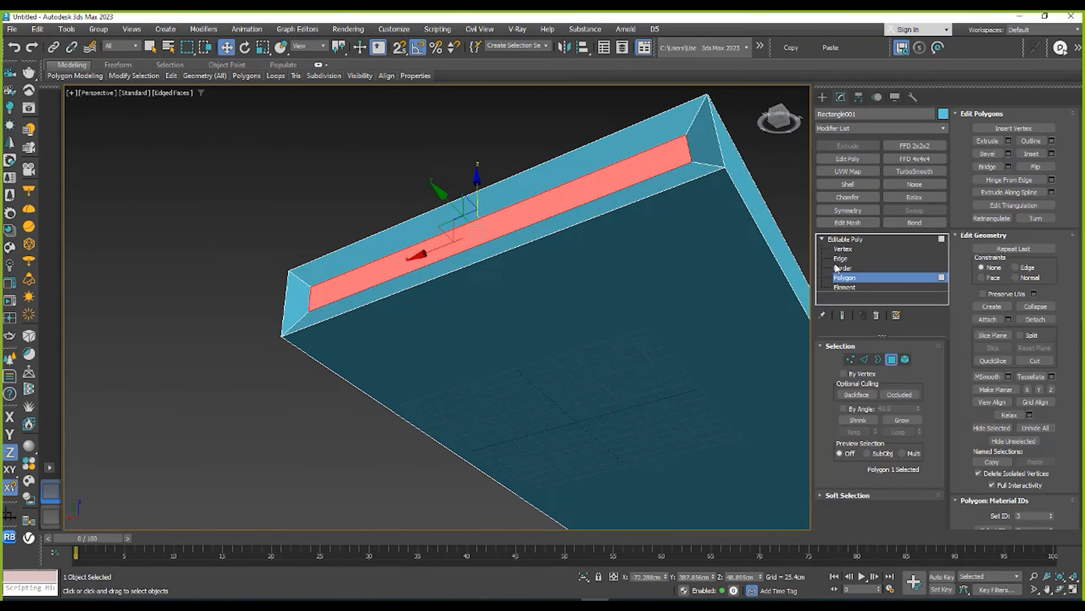
- Return to object level and examine the bevelled end face and sloped top recess from below and above
left_click(845, 239)
middle_click_drag(760, 278, 400, 281, "alt")
scroll(400, 287, "down", 4)
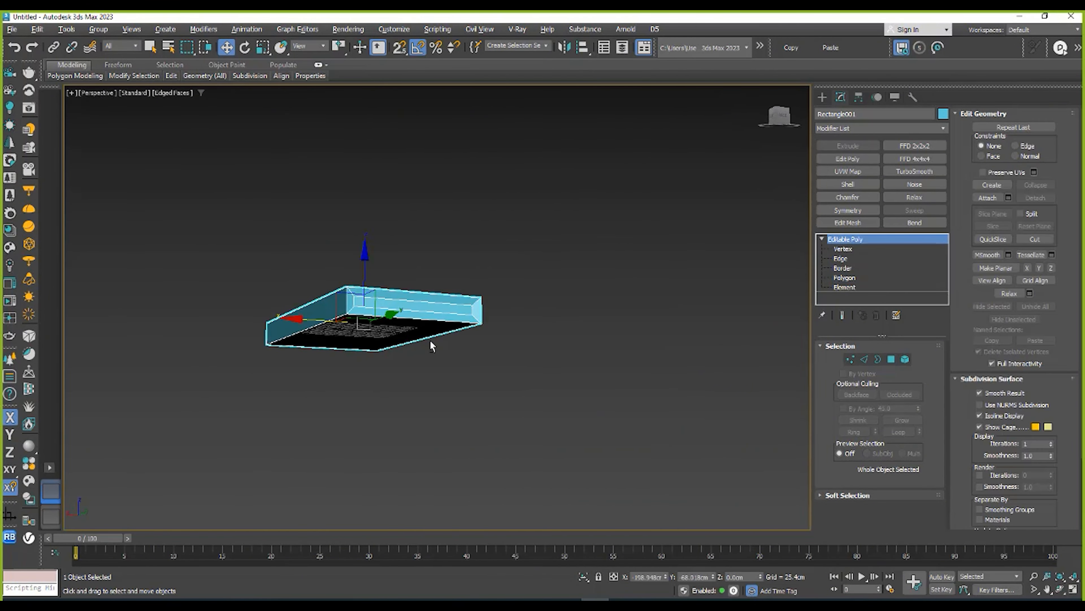
middle_click_drag(430, 339, 491, 240, "alt")
scroll(423, 306, "up", 3)
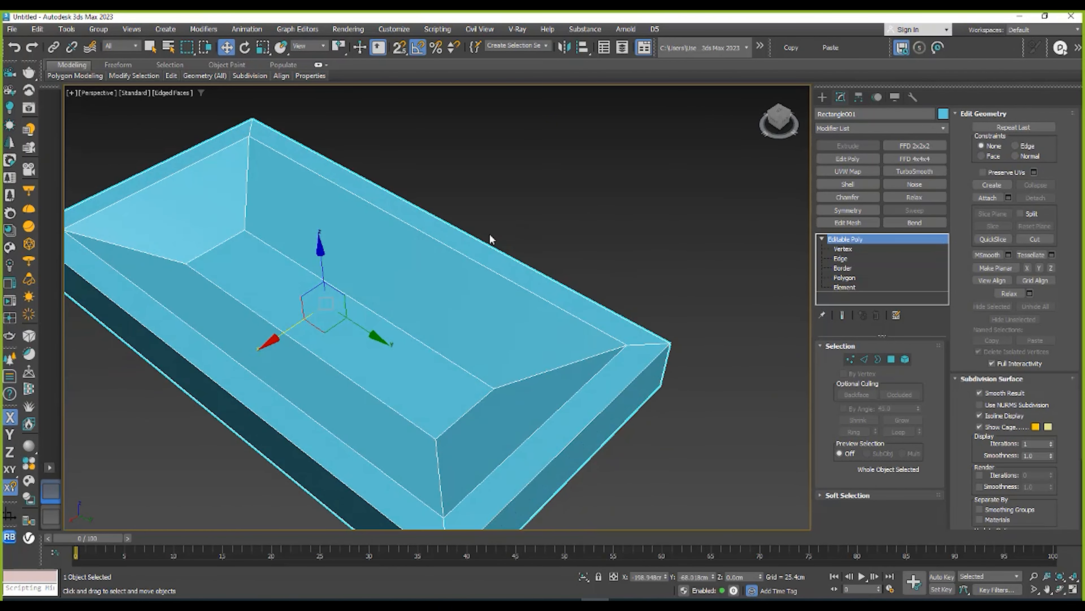
scroll(491, 240, "down", 6)
scroll(498, 247, "up", 8)
- Undo both bevels, the top inset and the last extension of the box, back to a plain box
key("ctrl+z")
scroll(486, 258, "down", 3)
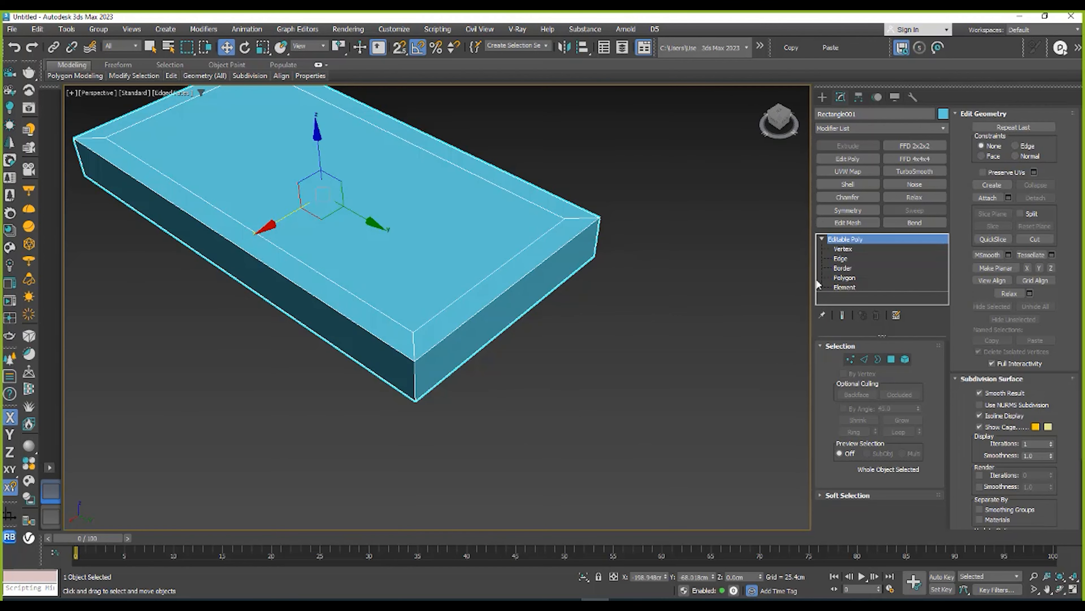
middle_click_drag(672, 256, 684, 312)
right_click(837, 247)
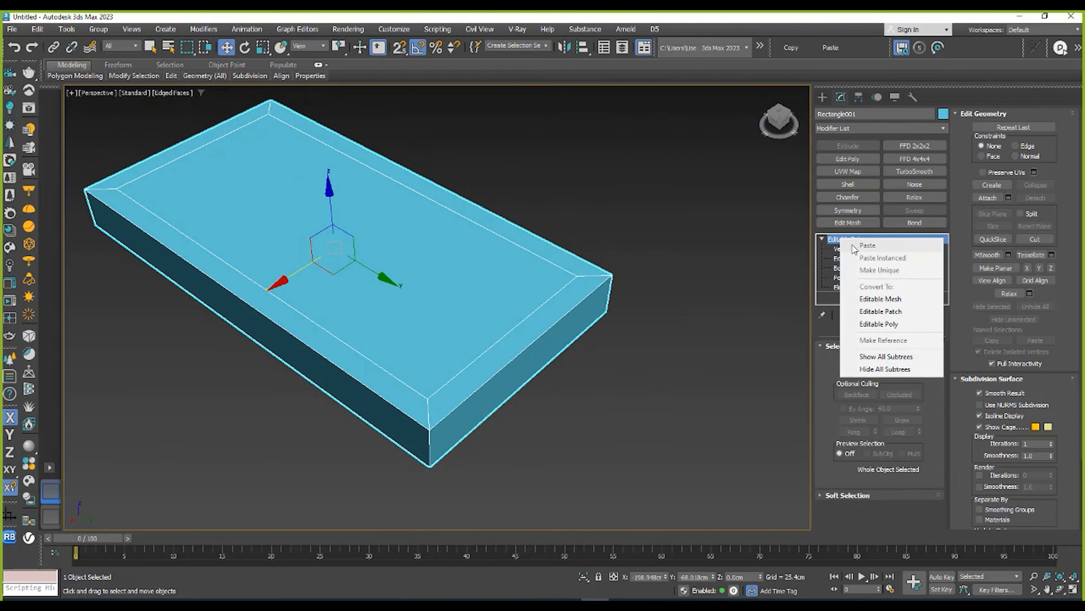
left_click(623, 303)
left_click(590, 284)
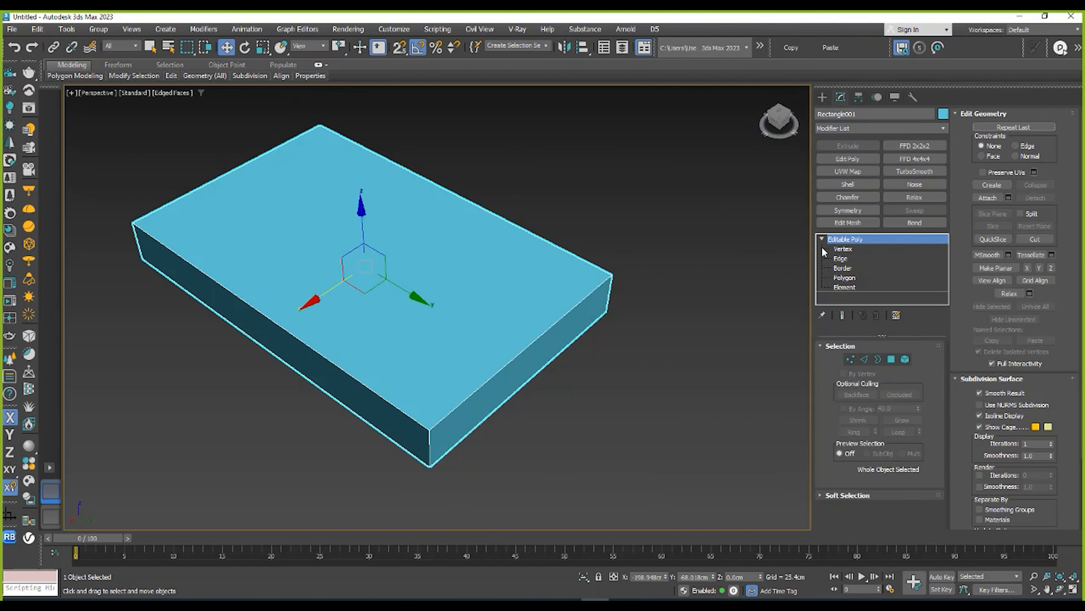
- Add an Edit Poly modifier to the box and select its top polygon
middle_click_drag(693, 241, 696, 235)
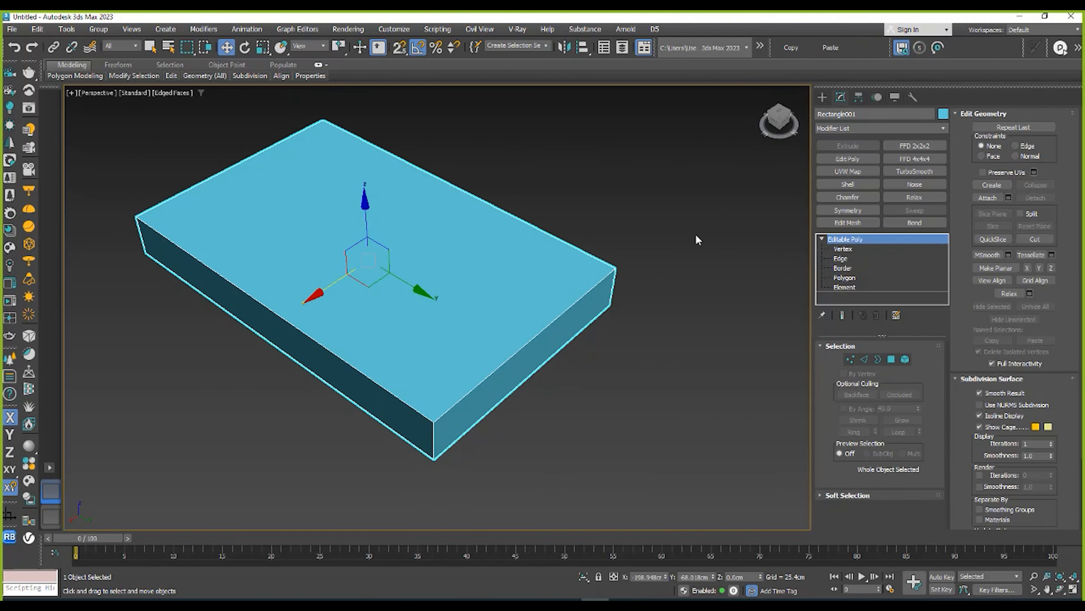
left_click(848, 158)
left_click(833, 239)
left_click(855, 277)
left_click(462, 242)
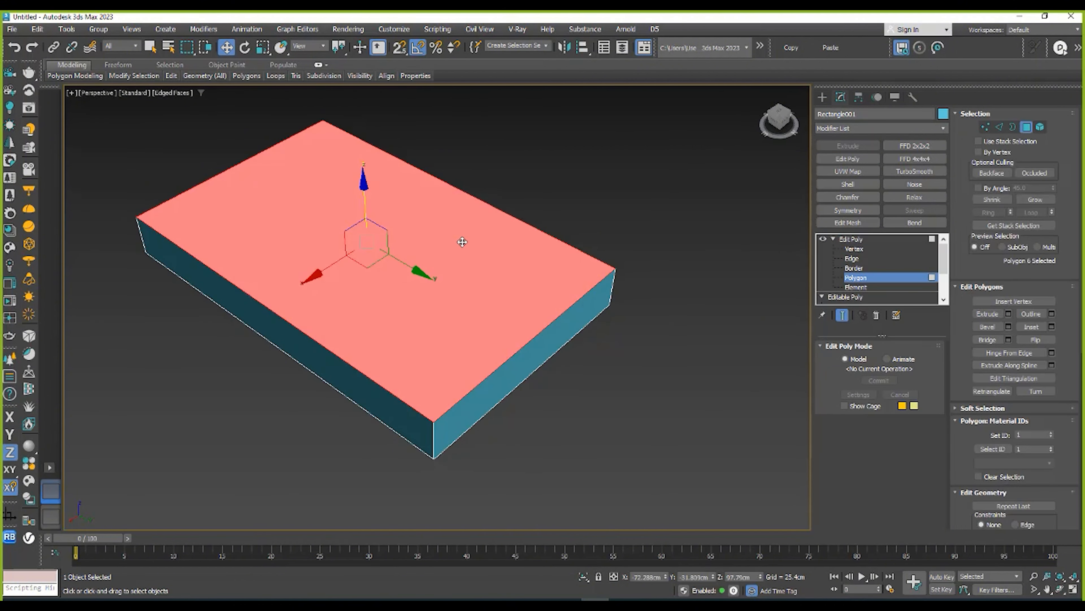
- Bevel the top polygon inward with a height of about -50 cm and an outline of about -46.9 cm, and apply it
middle_click_drag(462, 242, 426, 239, "alt")
right_click(426, 238)
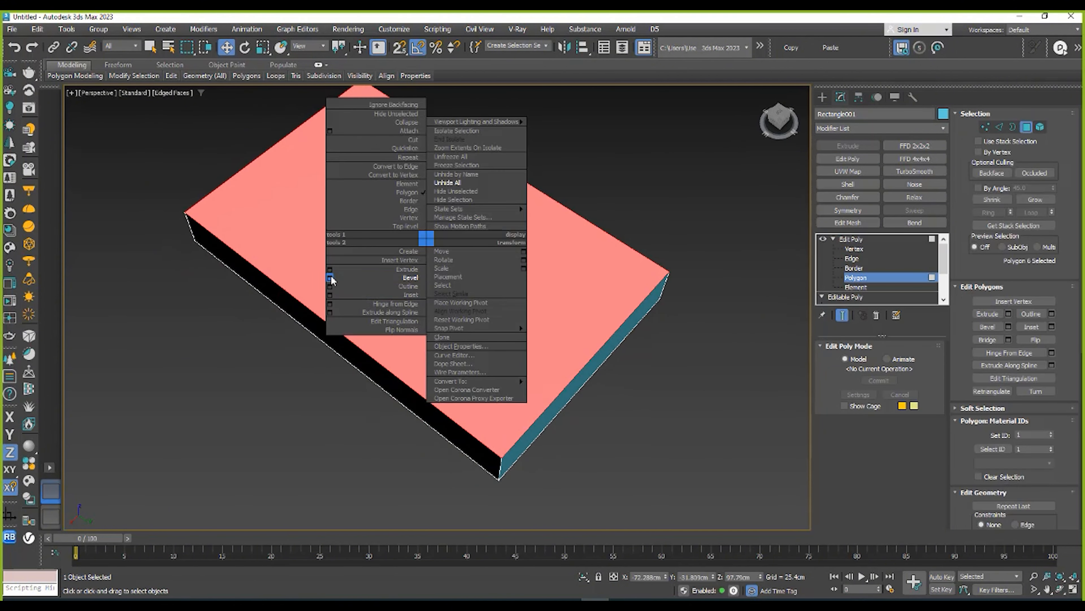
left_click(330, 277)
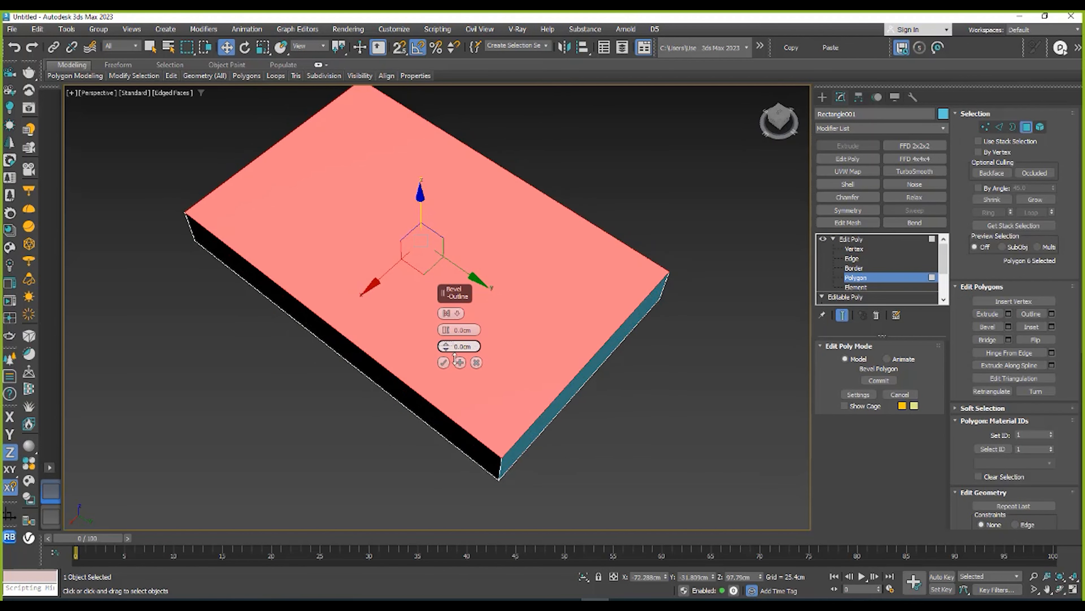
left_click_drag(448, 347, 459, 428)
left_click_drag(448, 333, 472, 460)
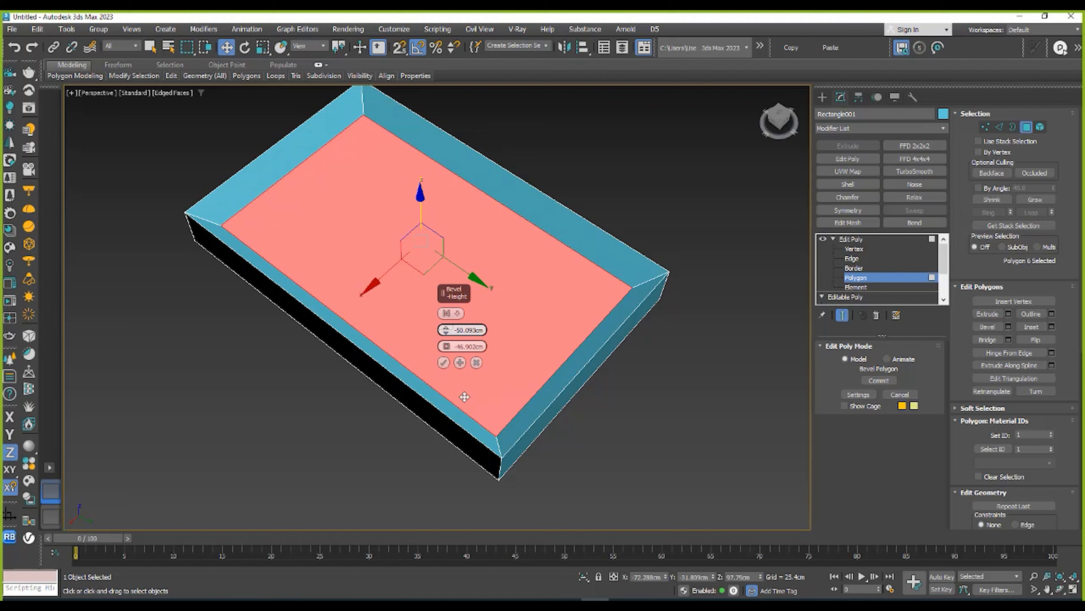
left_click(444, 362)
- Return to object level, delete the Edit Poly modifier to examine the plain box, and undo the deletion
middle_click_drag(445, 359, 417, 284, "alt")
left_click(862, 240)
middle_click_drag(614, 252, 579, 253, "alt")
right_click(854, 238)
left_click(877, 257)
middle_click_drag(509, 199, 736, 245, "alt")
key("ctrl+z")
- Remove the Edit Poly modifier once more to compare the box from another angle, and restore it
middle_click_drag(653, 255, 485, 225, "alt")
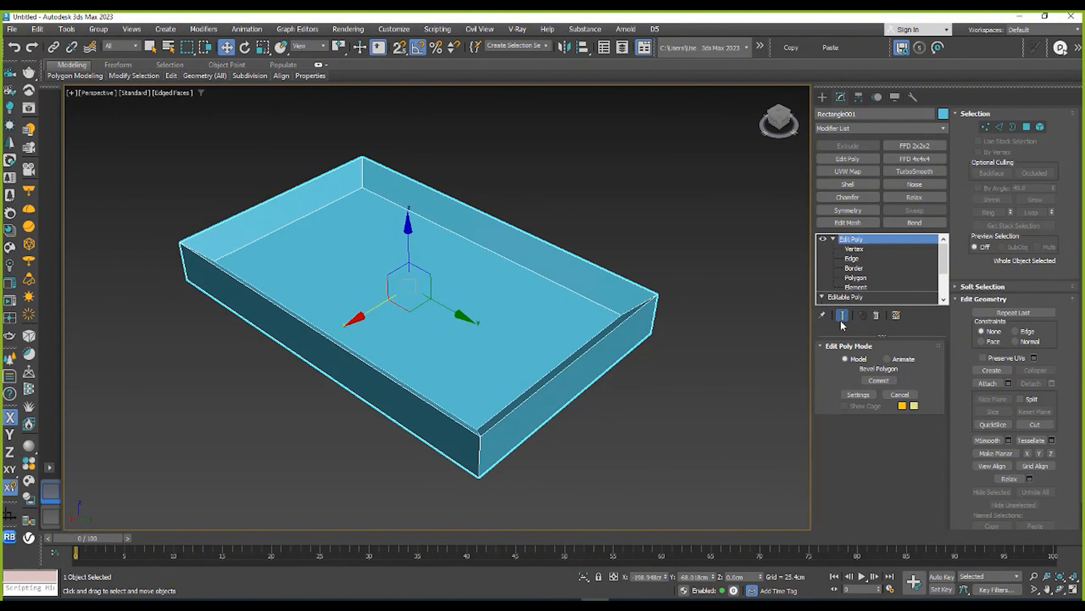
right_click(851, 239)
left_click(876, 253)
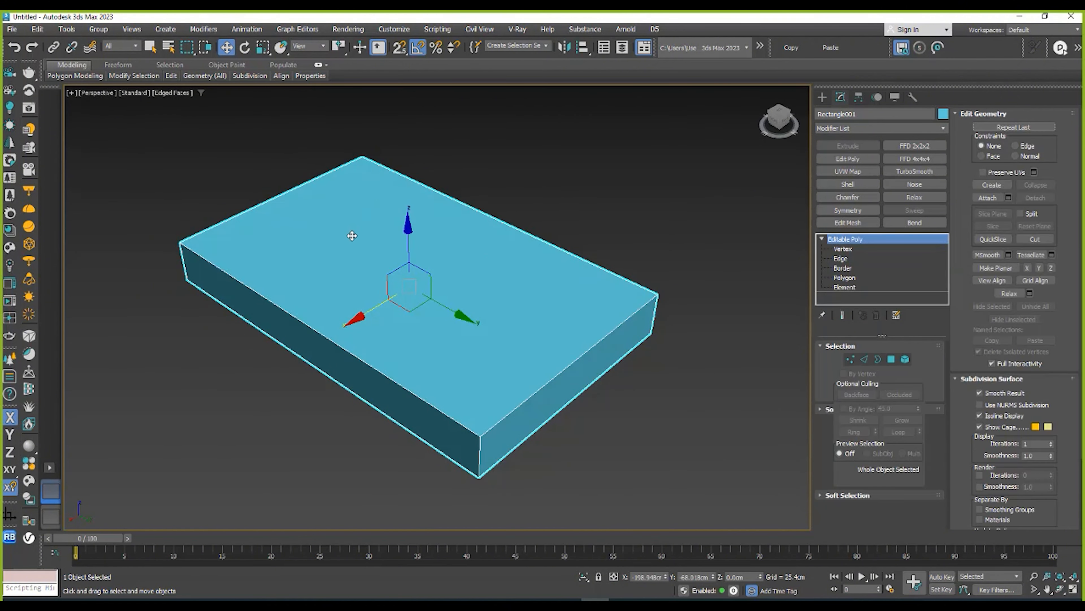
middle_click_drag(352, 235, 765, 250, "alt")
key("ctrl+z")
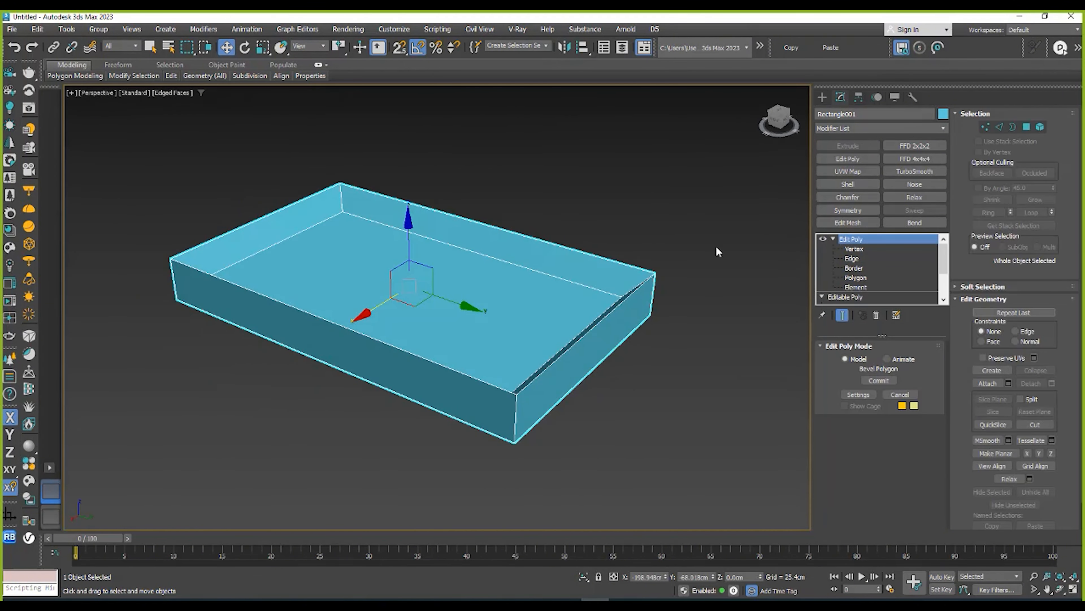
- Clone the recessed box along the X axis as one instance
scroll(484, 245, "down", 3)
middle_click_drag(484, 246, 475, 250, "alt")
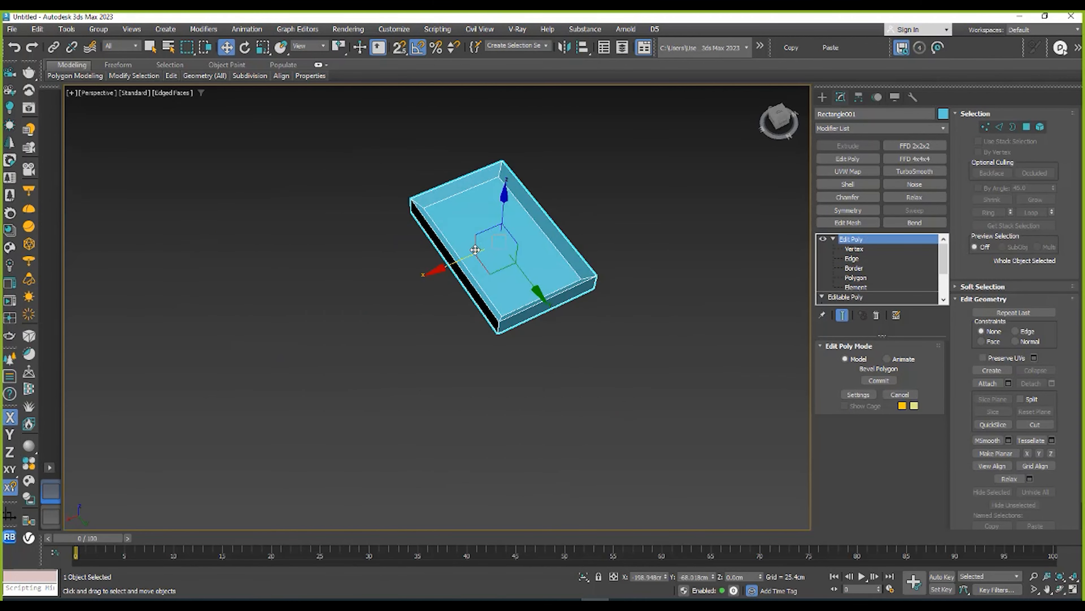
mouse_move(468, 256)
left_mouse_down("shift")
mouse_move(286, 347)
mouse_move(343, 307)
left_mouse_up("shift")
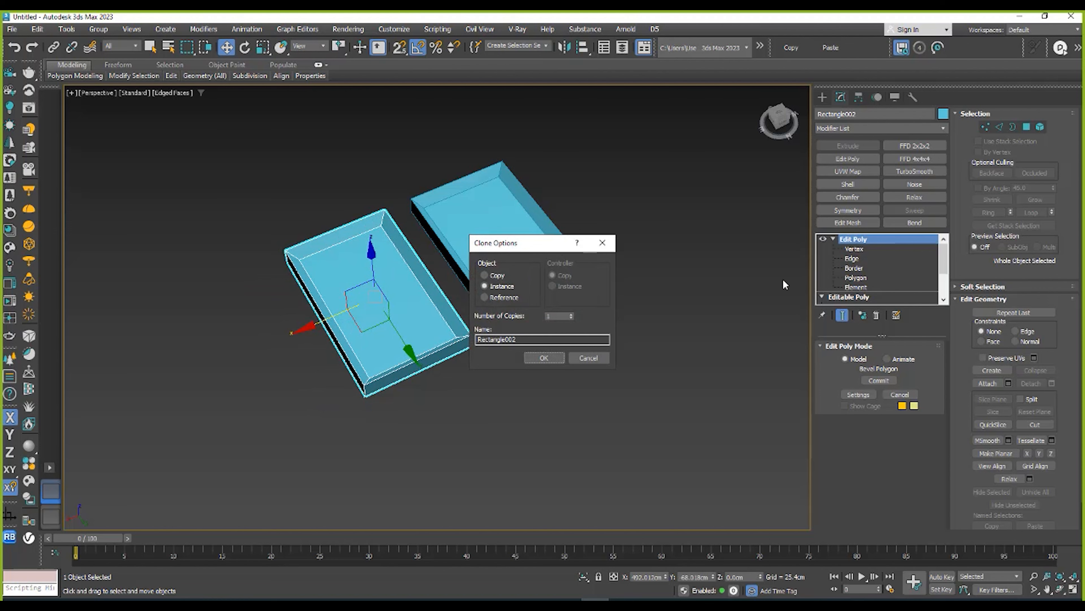
left_click(545, 359)
mouse_move(471, 306)
middle_mouse_down("alt")
mouse_move(385, 278)
mouse_move(411, 277)
mouse_move(402, 270)
middle_mouse_up("alt")
scroll(384, 277, "up", 3)
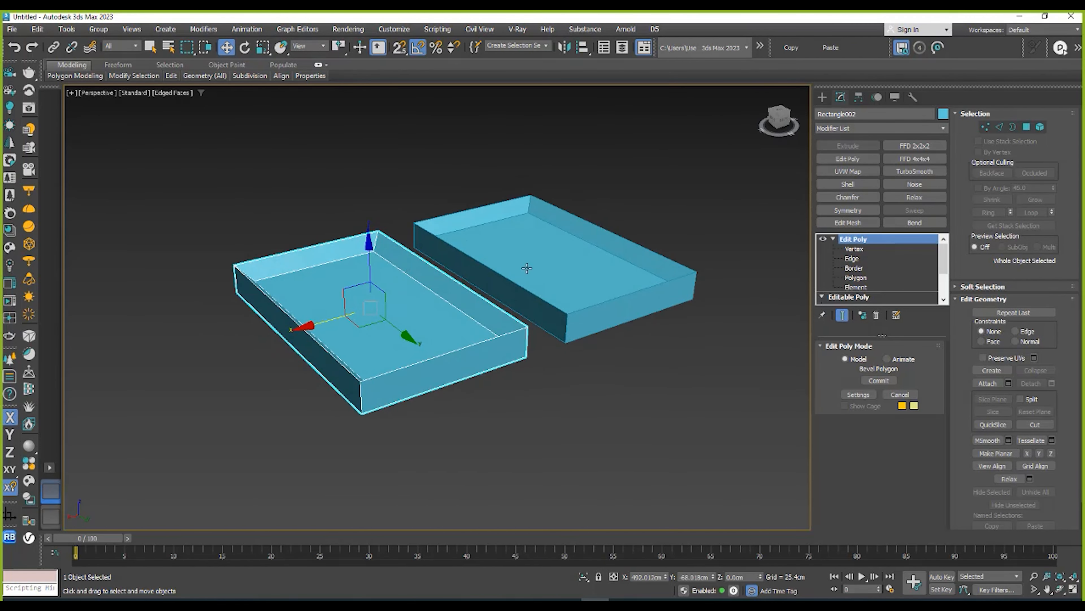
- Delete the Edit Poly modifier from the instanced copy and compare both boxes
right_click(854, 239)
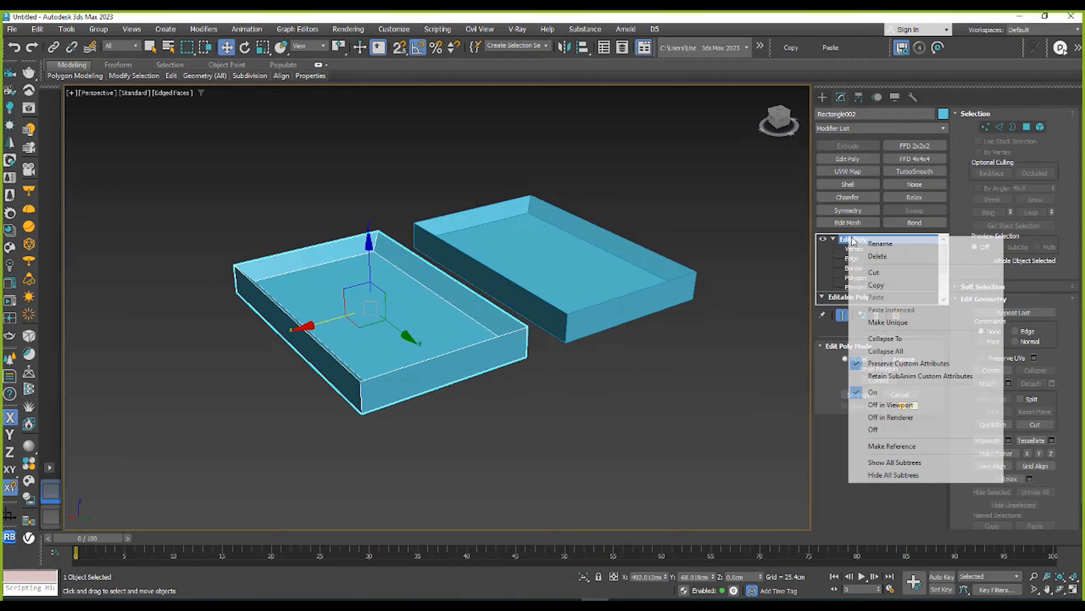
left_click(876, 256)
middle_click_drag(367, 299, 371, 313, "alt")
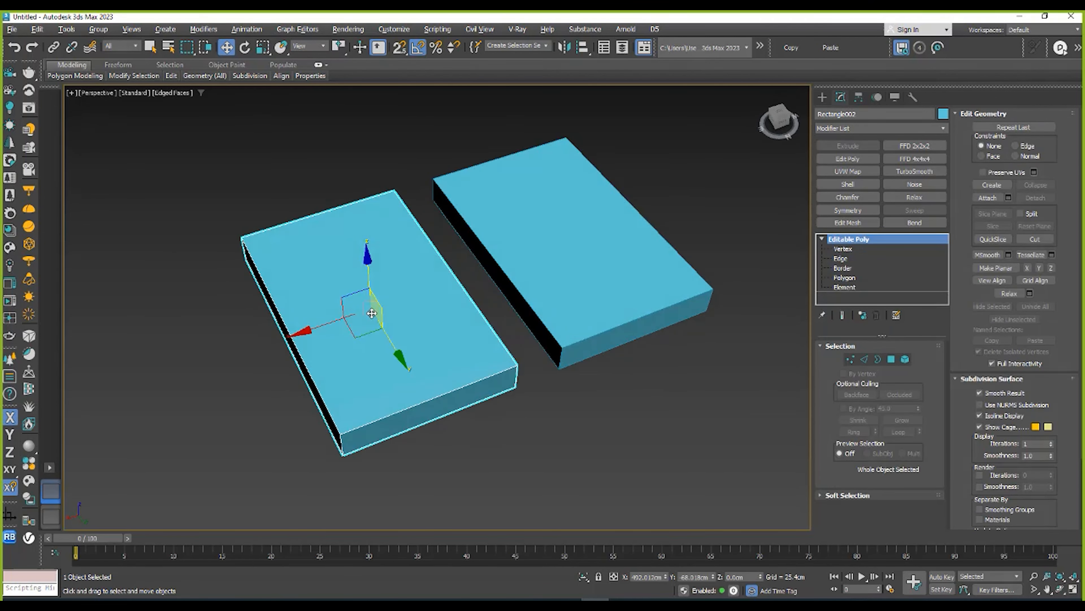
- Select the original box's top polygon at the Editable Poly level and scale it down to taper the sides
middle_click_drag(343, 274, 495, 274, "alt")
left_click(494, 274)
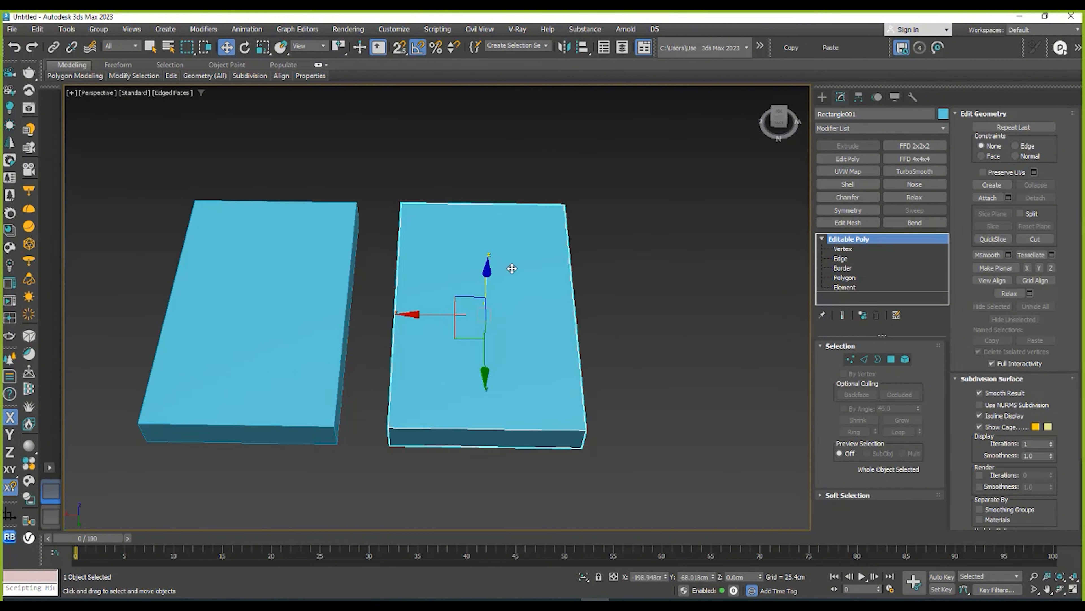
left_click(862, 258)
left_click_drag(654, 176, 559, 475)
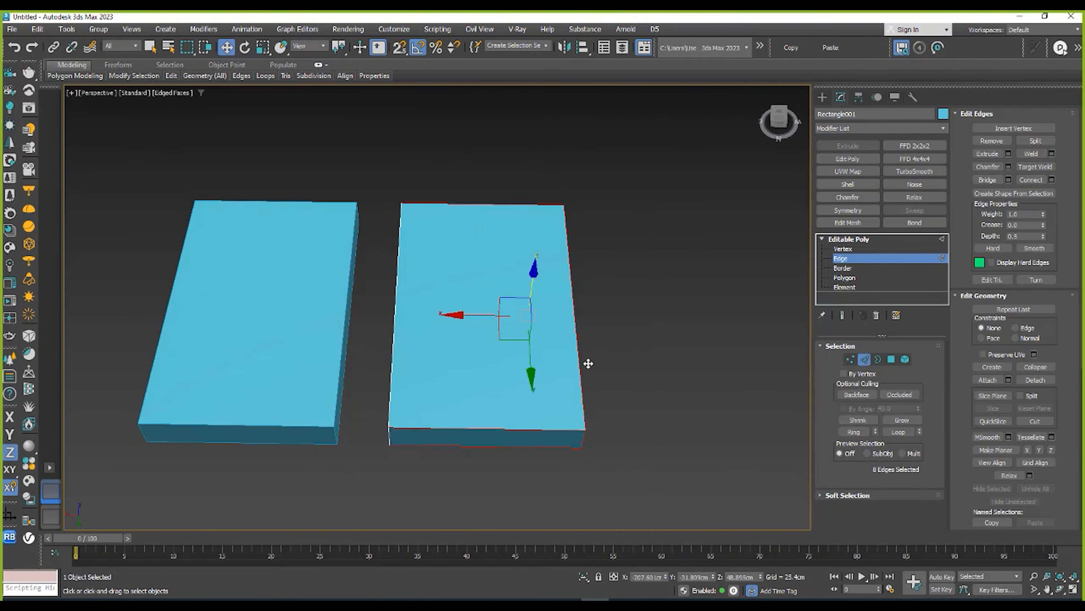
left_click(842, 277)
left_click(493, 281)
key("r")
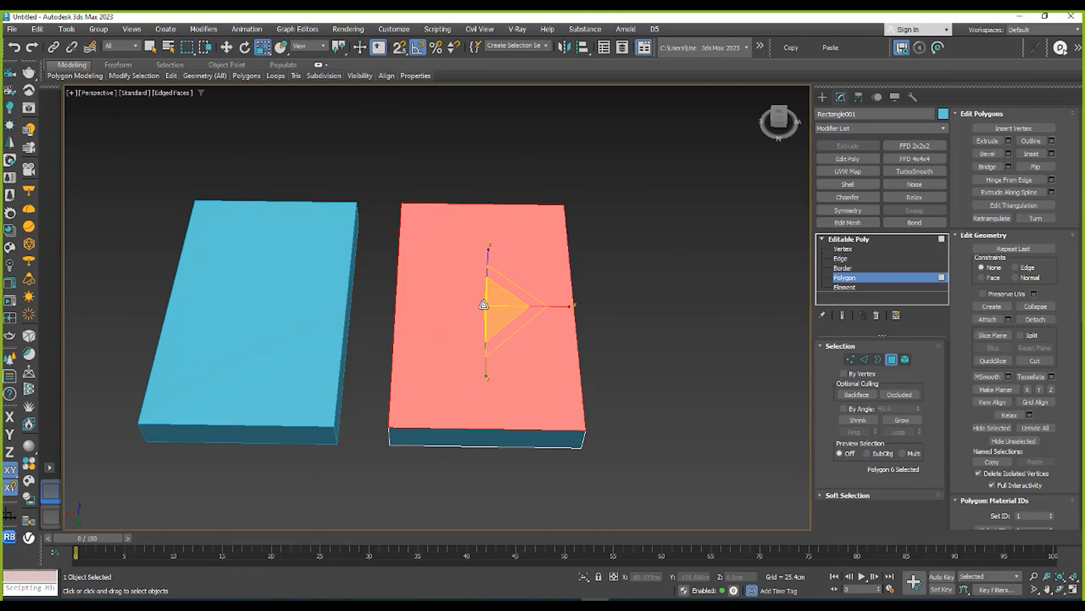
left_click_drag(487, 306, 509, 317)
- Return to object level, examine both tapered boxes, and undo the scaling
middle_click_drag(509, 317, 511, 253, "alt")
key("w")
key("s")
left_click(726, 249)
left_click(844, 249)
left_click(849, 239)
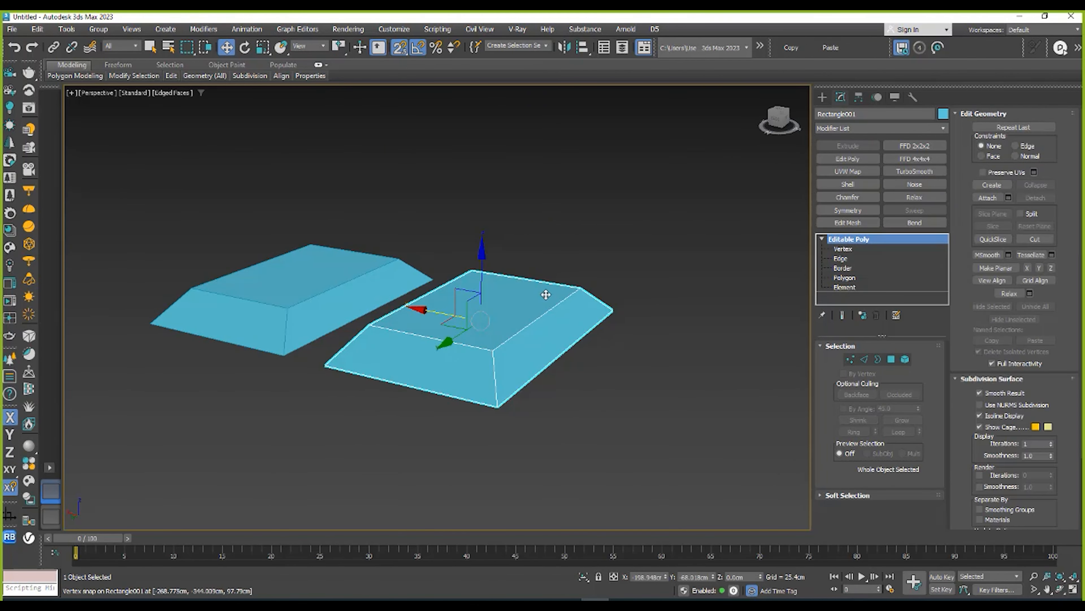
mouse_move(509, 299)
middle_mouse_down("alt")
mouse_move(516, 235)
mouse_move(502, 296)
middle_mouse_up("alt")
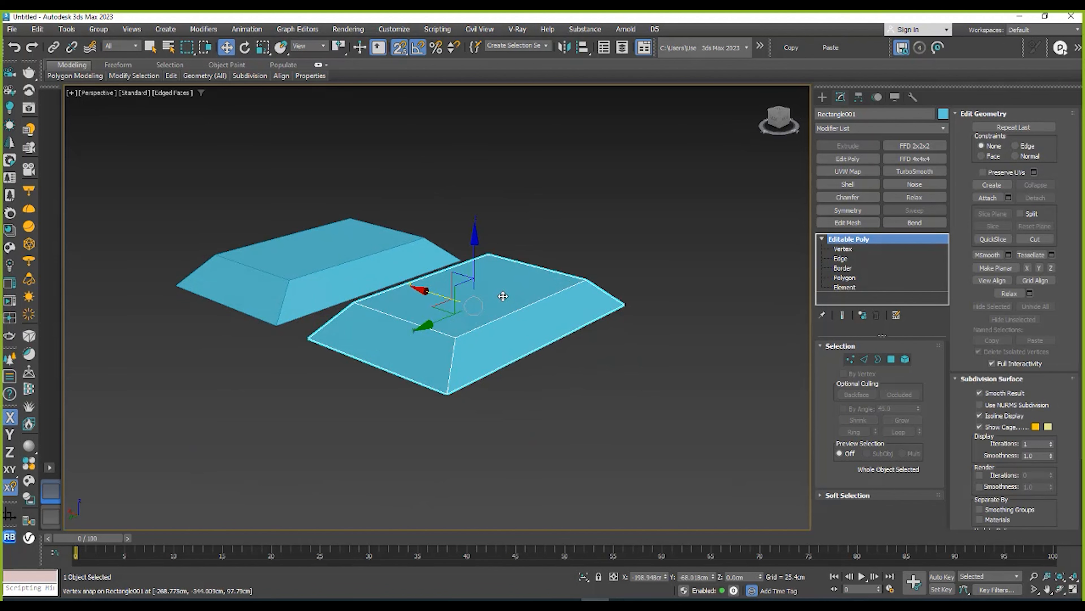
key("ctrl+z")
- Move the original box farther away from its copy along the X axis
middle_click_drag(421, 315, 595, 317, "alt")
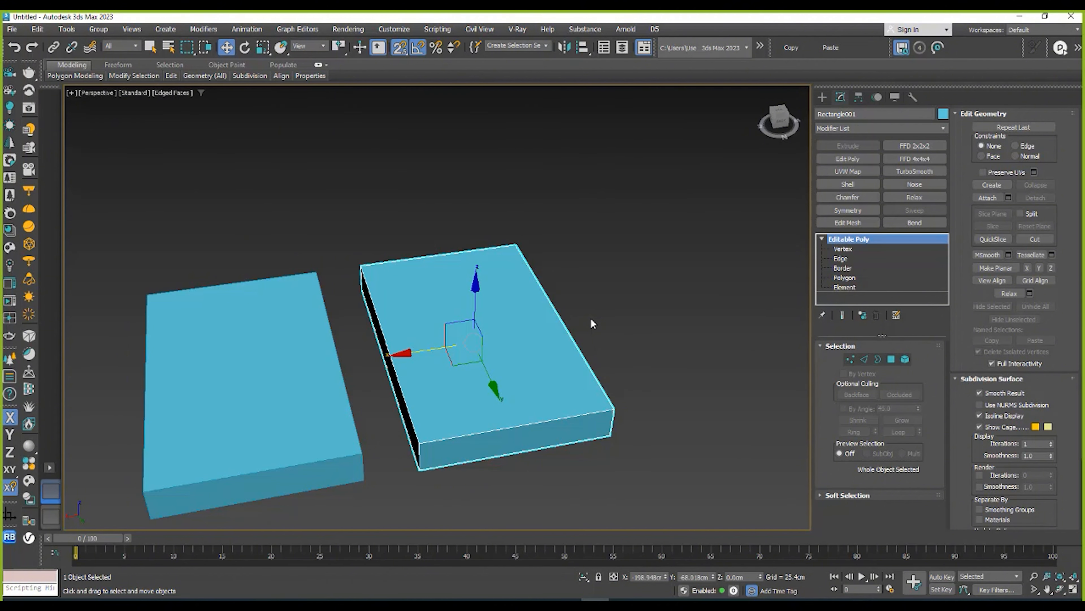
right_click(468, 344)
mouse_move(494, 487)
left_click_drag(537, 393, 534, 394)
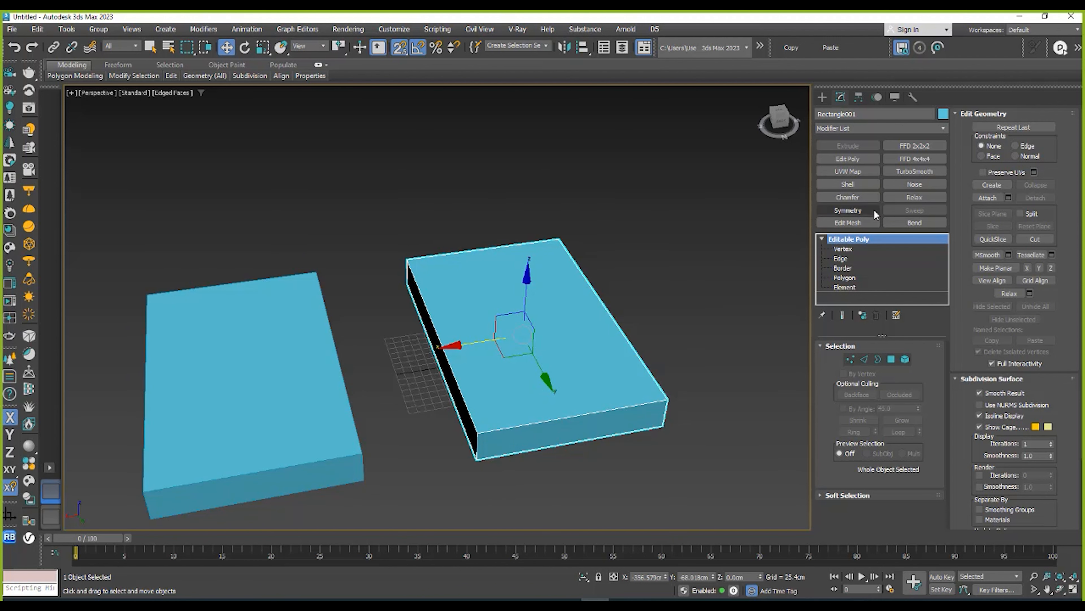
- Add an Edit Poly modifier to the original box and select the top polygon in the underlying Editable Poly
left_click(848, 160)
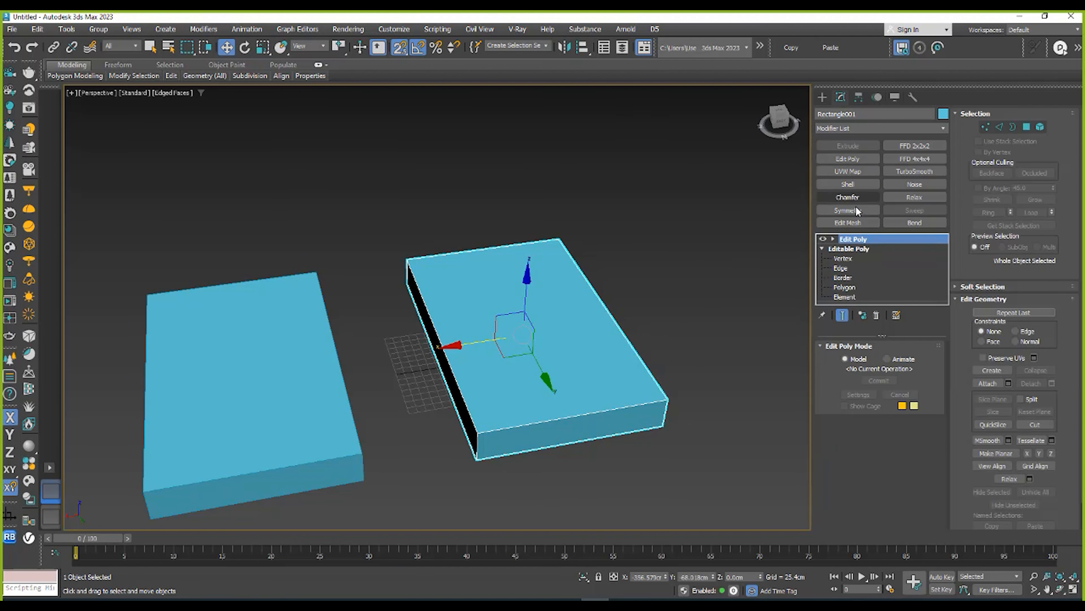
left_click(844, 287)
left_click(543, 291)
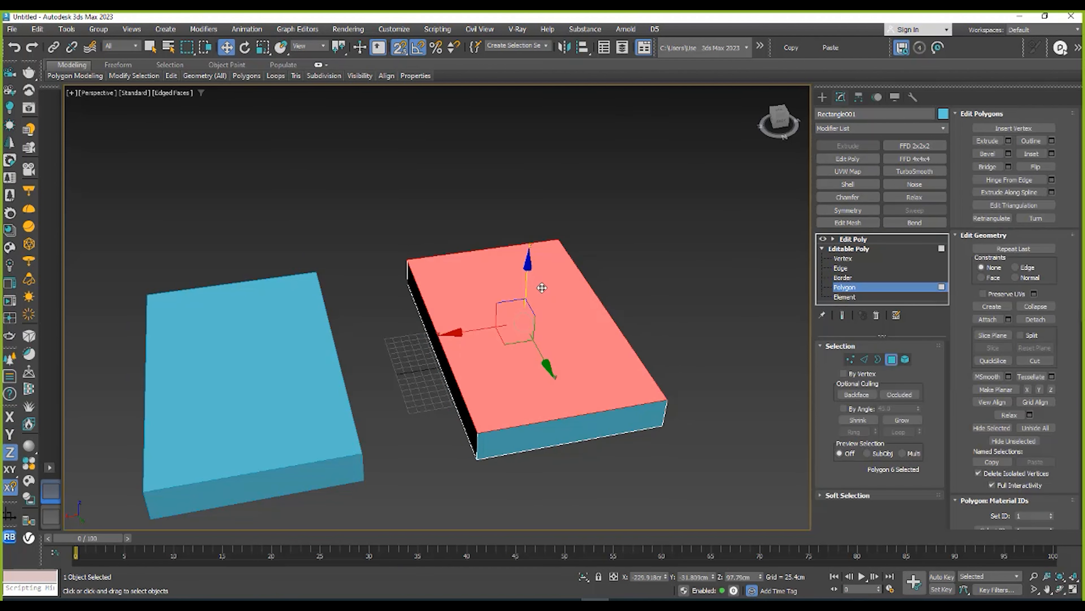
- Inset the top polygon by about 49.4 cm and apply it
scroll(522, 285, "up", 3)
right_click(523, 285)
left_click(426, 341)
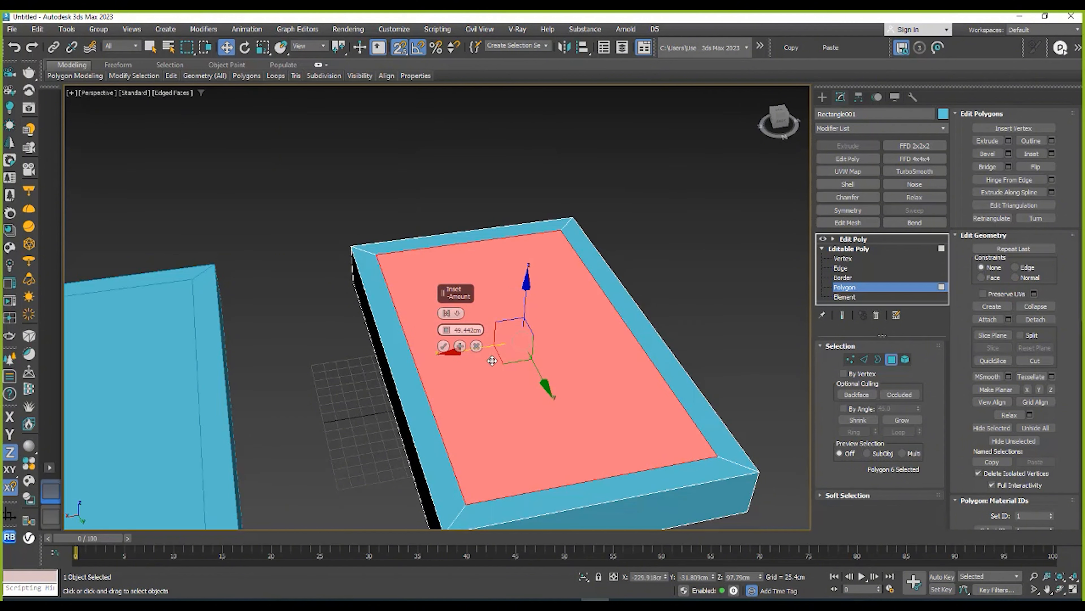
left_click(444, 346)
- Extrude the inset polygon downward along Z to form a recess inside the box
middle_click_drag(465, 336, 526, 261)
left_click_drag(529, 261, 530, 367, "shift")
middle_click_drag(526, 336, 636, 318, "alt")
- Select the recess floor's edge at one short end and move it along Z to about 87 cm, sloping the floor
key("2")
middle_click_drag(470, 280, 429, 281, "alt")
mouse_move(424, 258)
left_mouse_down()
mouse_move(424, 328)
mouse_move(418, 253)
left_mouse_up()
middle_click_drag(417, 253, 648, 331, "alt")
scroll(624, 336, "up", 2)
left_click_drag(663, 312, 645, 354)
middle_click_drag(644, 353, 701, 338)
scroll(611, 188, "down", 4)
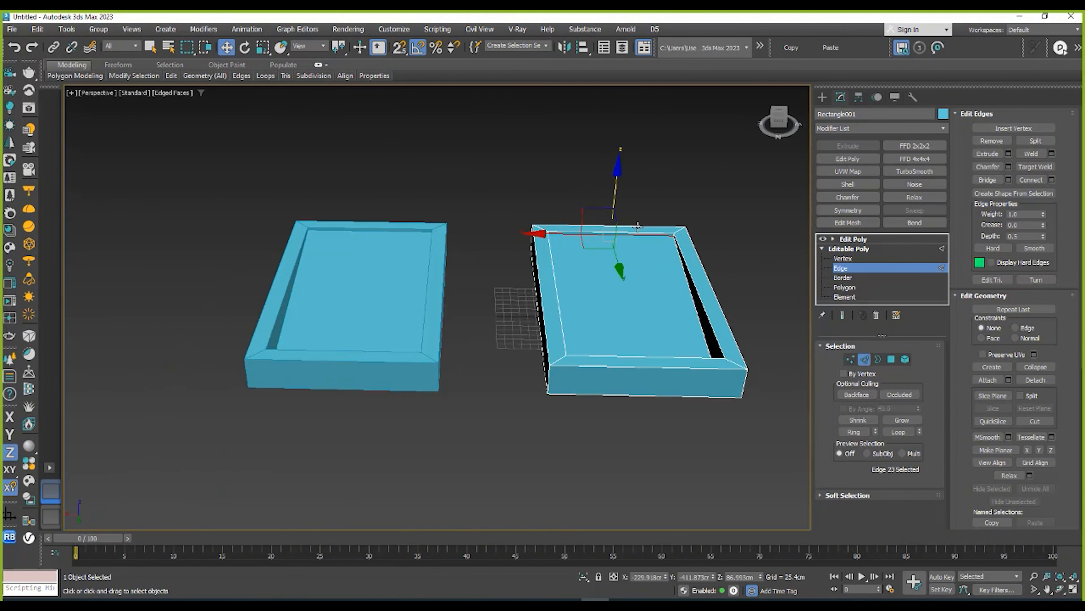
- In a wireframe front view, move the box's six lower vertices down about 157 cm, and return to the Edit Poly modifier
middle_click_drag(611, 236, 580, 196, "alt")
key("f")
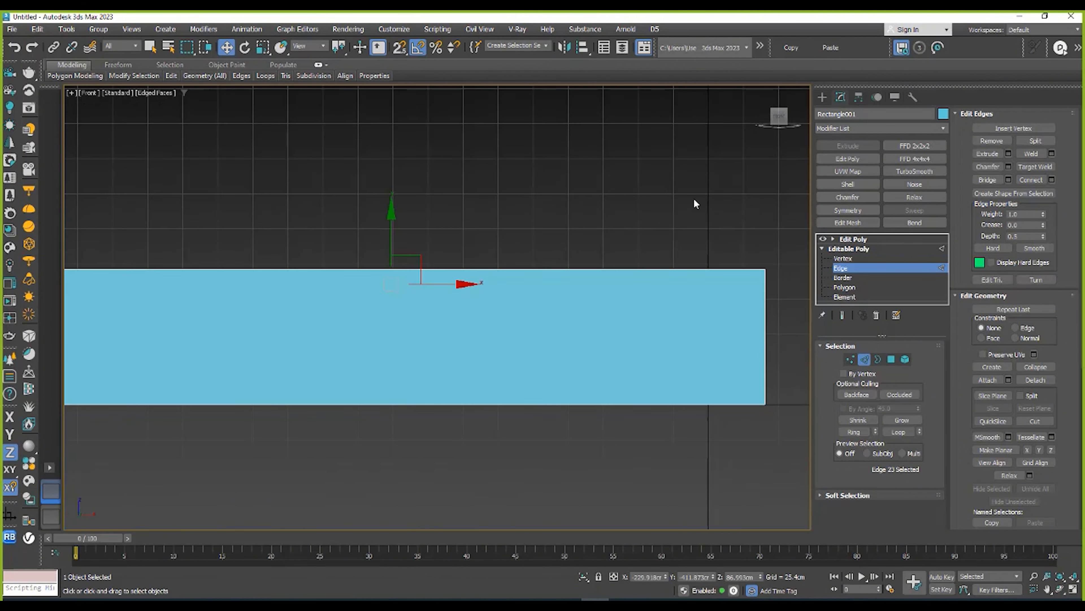
scroll(679, 300, "down", 4)
key("F3")
middle_click_drag(730, 334, 699, 295)
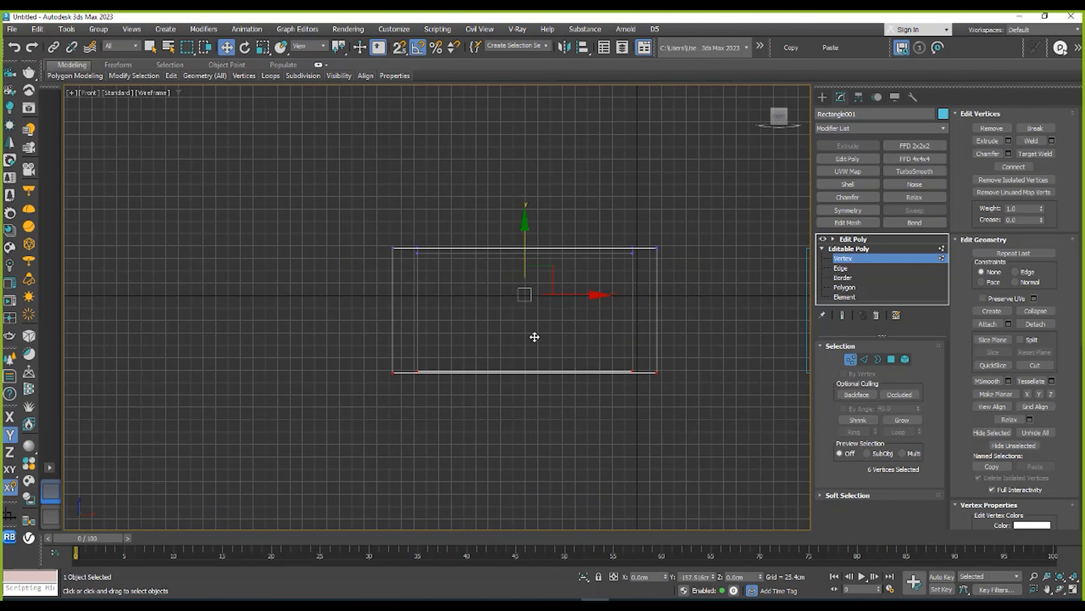
middle_click_drag(535, 337, 572, 383, "alt")
scroll(578, 383, "down", 3)
left_click(859, 242)
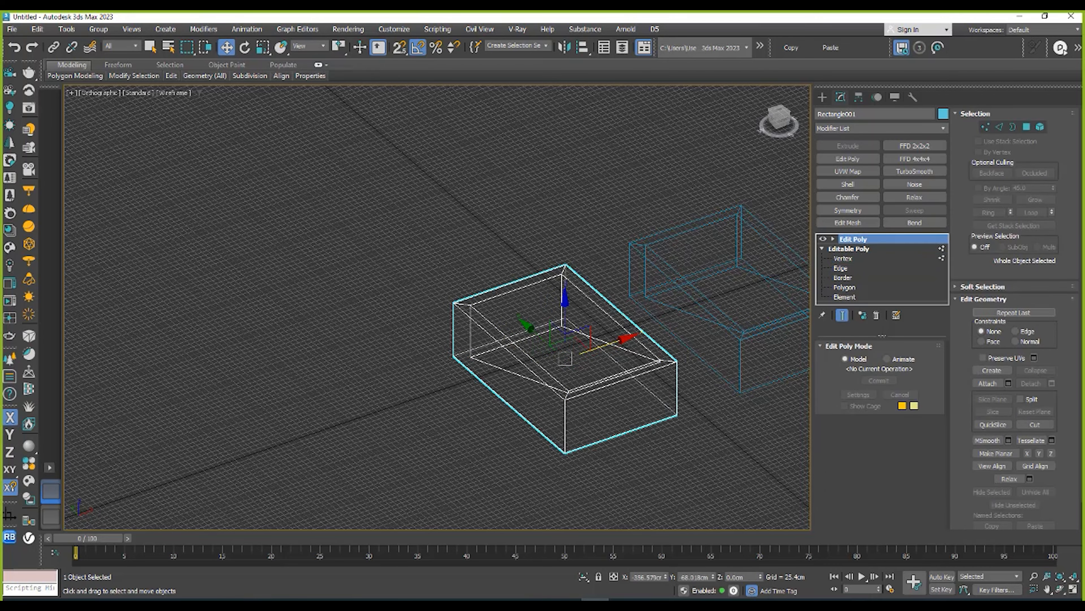
- Select the instanced copy and delete it
middle_click_drag(733, 307, 645, 333)
left_click(645, 336)
left_click(648, 358)
key("Delete")
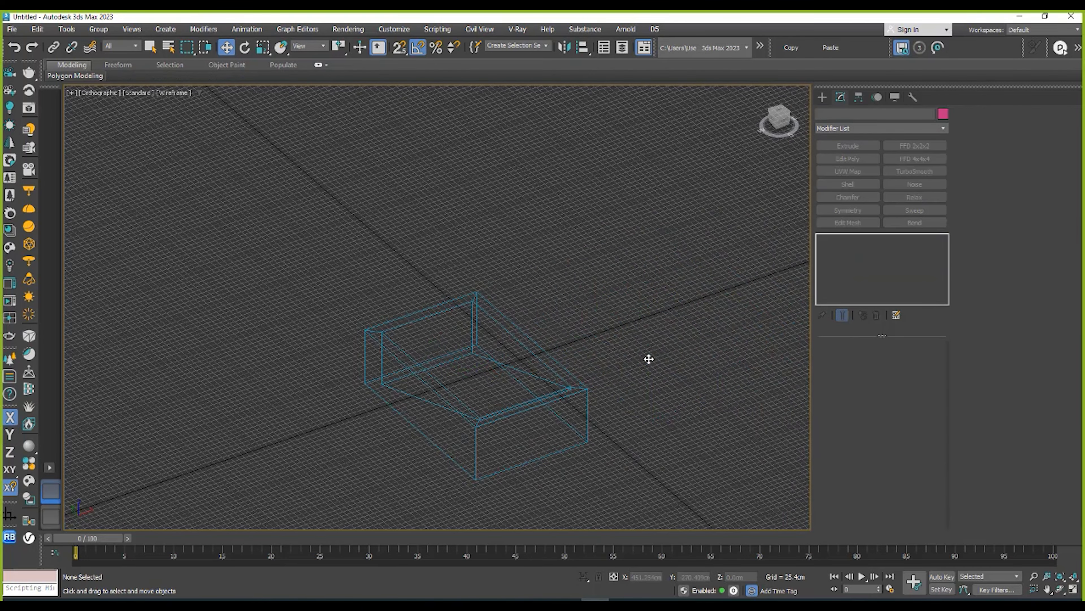
- Restore the shaded display, select the remaining box and enter edge level in its underlying Editable Poly
key("F3")
scroll(507, 348, "up", 3)
left_click(508, 345)
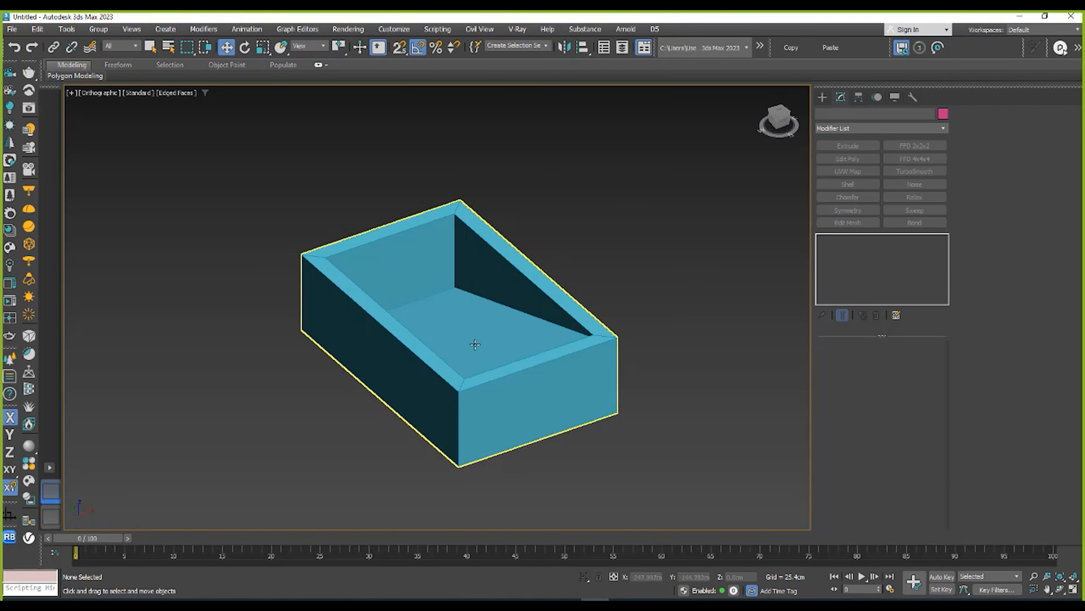
middle_click_drag(467, 375, 619, 385, "alt")
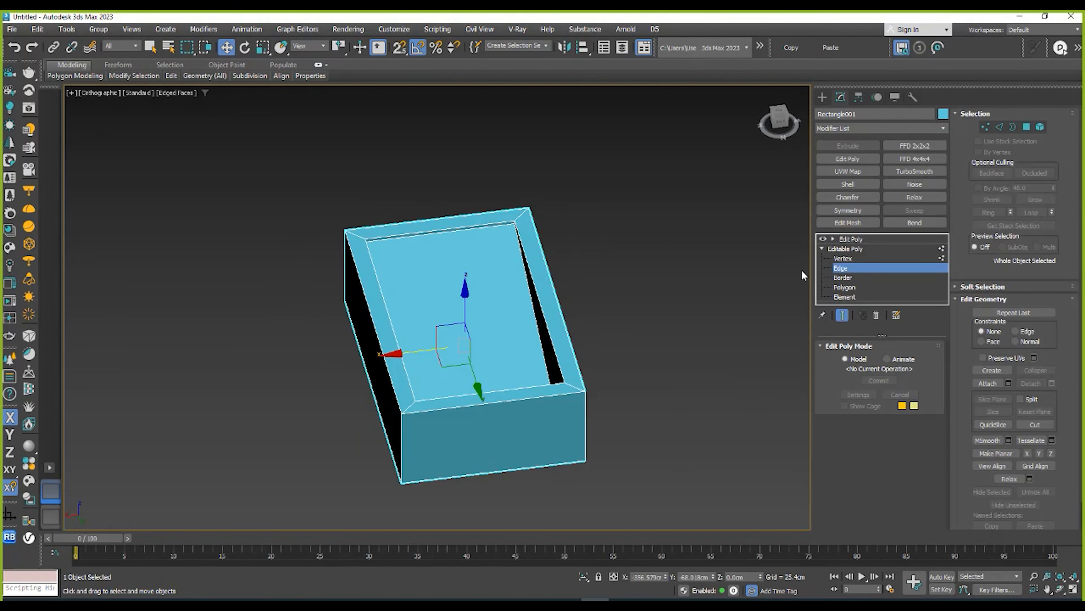
- Lower the recess floor's shallow-end edge along Z and fine-tune its height for a gentler floor slope
scroll(478, 228, "up", 2)
middle_click_drag(478, 228, 496, 244, "alt")
middle_click_drag(496, 243, 474, 242, "alt")
left_click_drag(495, 233, 494, 299)
mouse_move(495, 299)
middle_mouse_down("alt")
mouse_move(481, 319)
mouse_move(504, 310)
mouse_move(508, 291)
middle_mouse_up("alt")
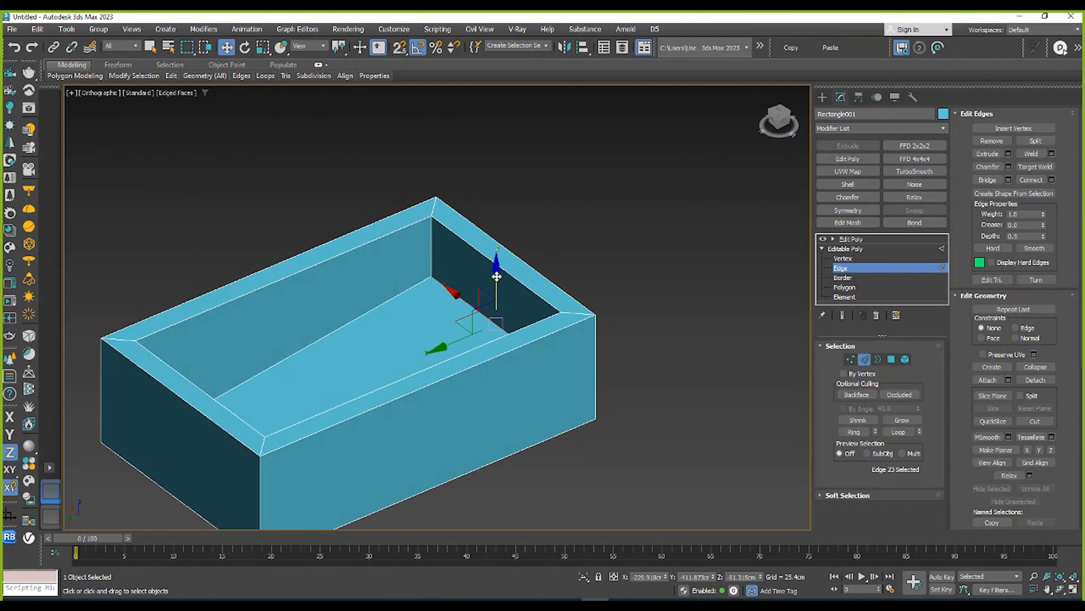
left_click_drag(497, 277, 508, 257)
middle_click_drag(508, 257, 314, 237, "alt")
left_click_drag(314, 239, 315, 256)
middle_click_drag(315, 256, 385, 338, "alt")
middle_click_drag(385, 338, 402, 299, "alt")
- Inspect the edge level of the Edit Poly modifier, return to object level and examine the box from another angle
left_click(851, 239)
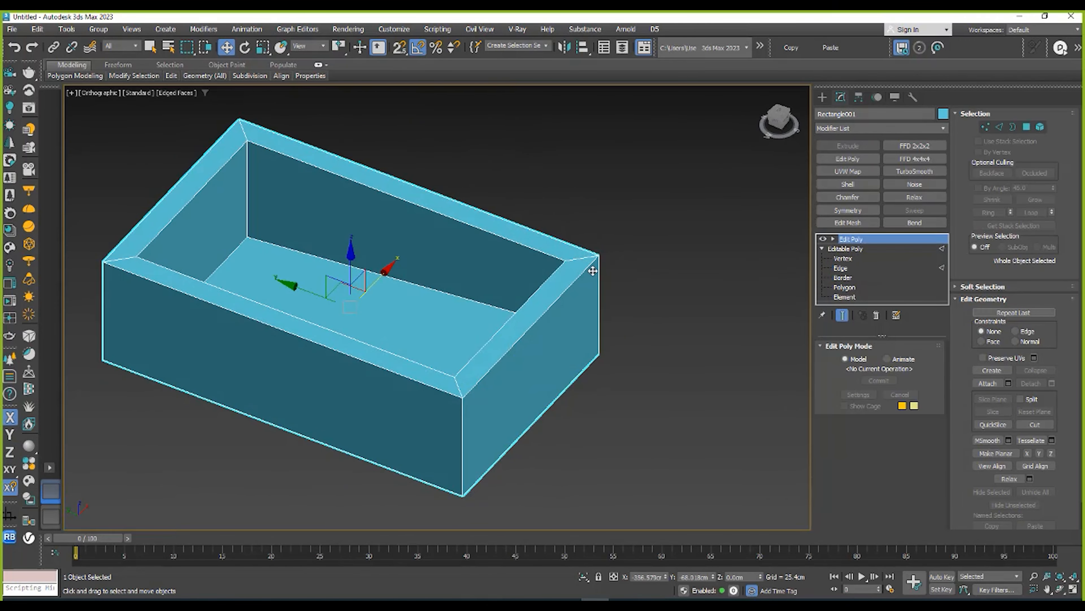
left_click(833, 238)
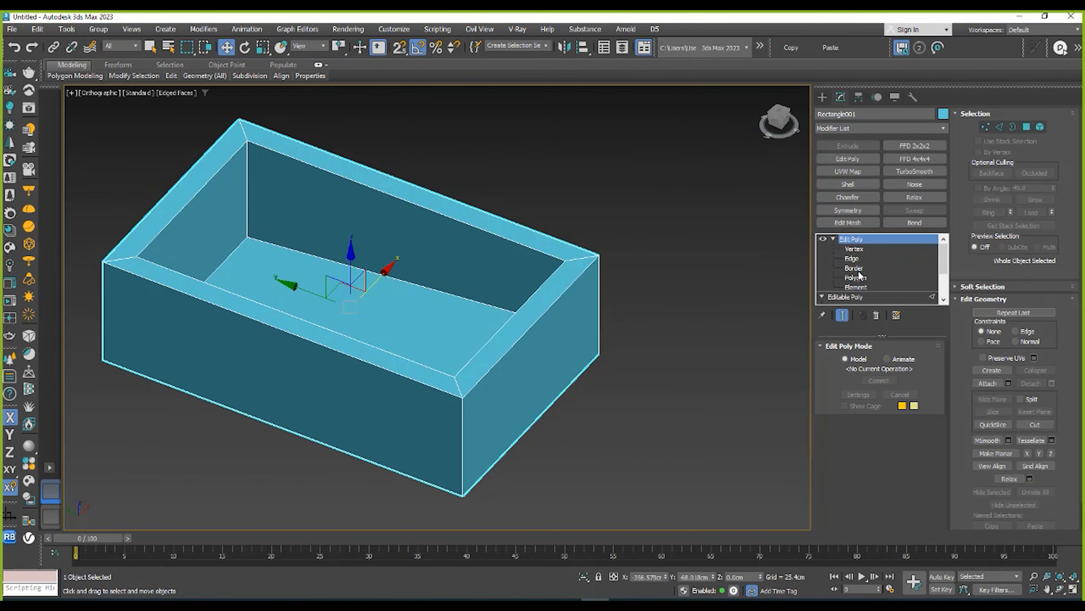
left_click(853, 258)
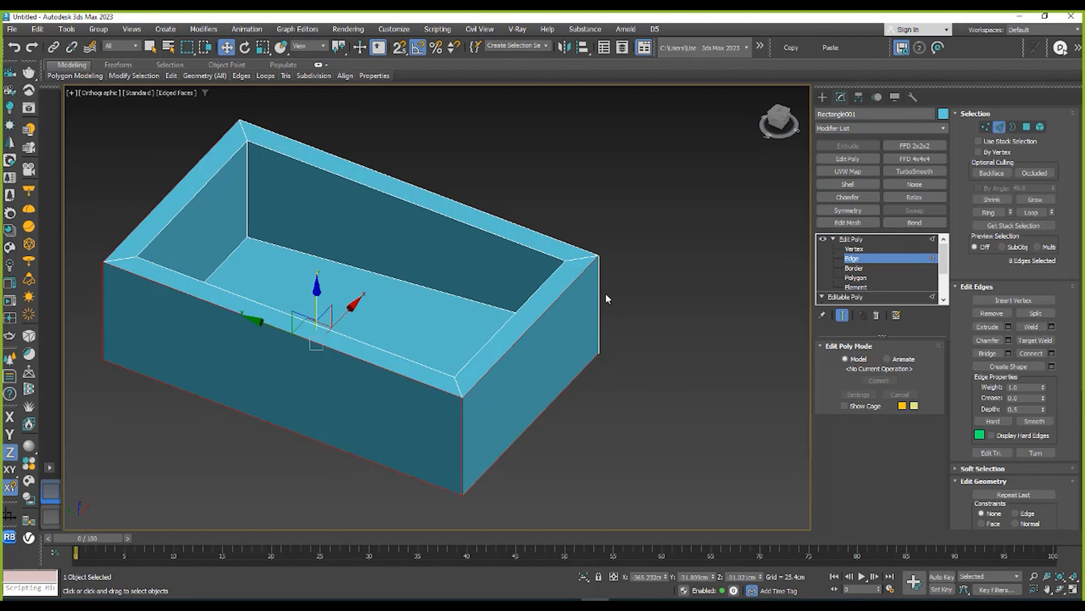
middle_click_drag(604, 298, 447, 171, "alt")
left_click(444, 254)
left_click(876, 239)
middle_click_drag(701, 266, 782, 177, "alt")
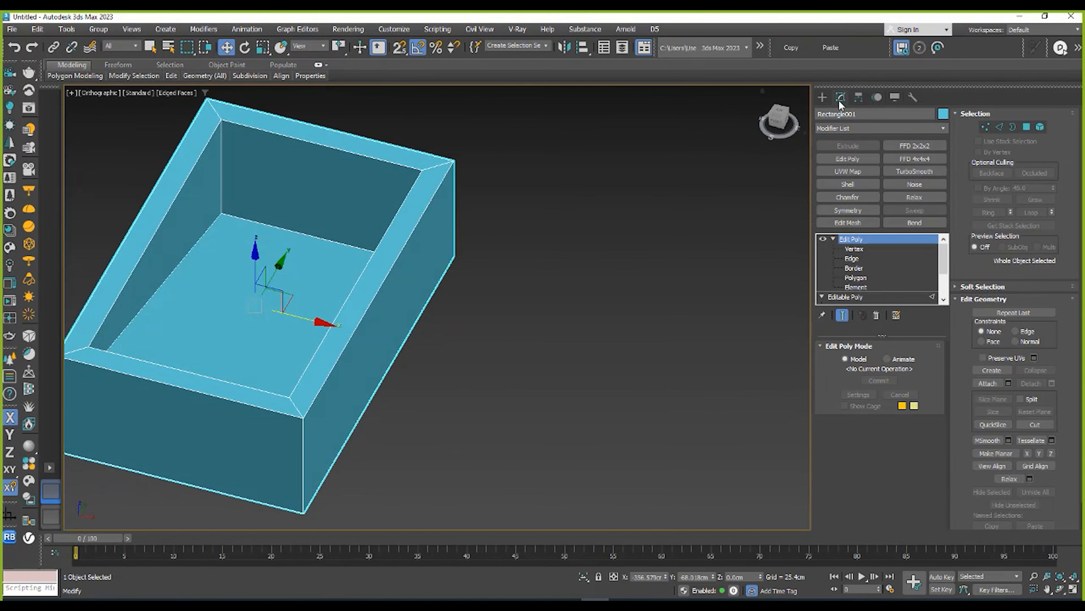
- Draw a standard box primitive beside the recessed blue box
left_click(824, 98)
left_click(824, 115)
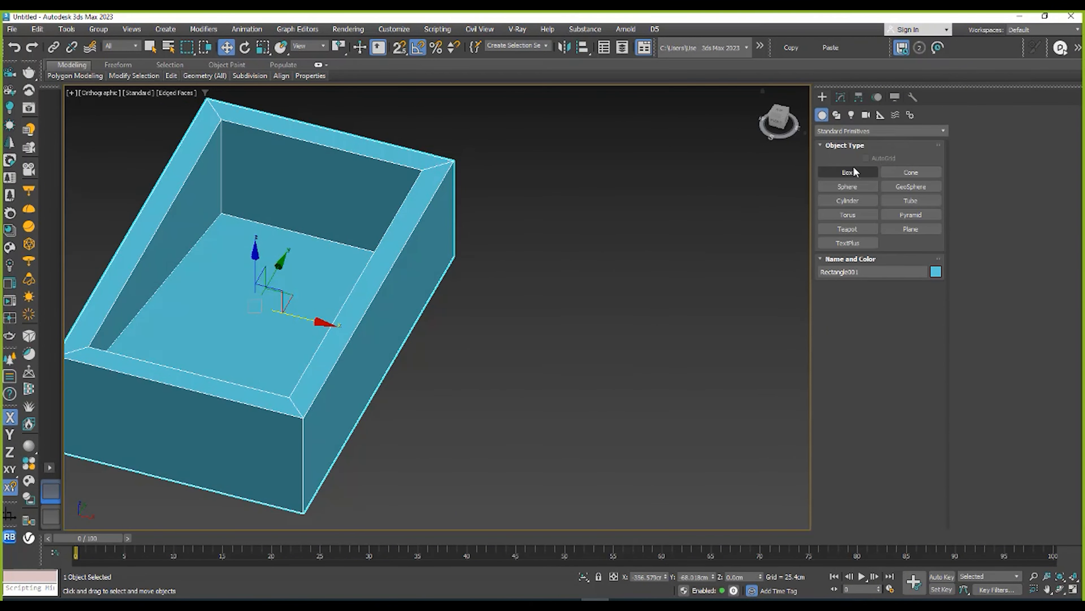
left_click(851, 173)
scroll(531, 246, "down", 3)
left_click_drag(549, 249, 583, 421)
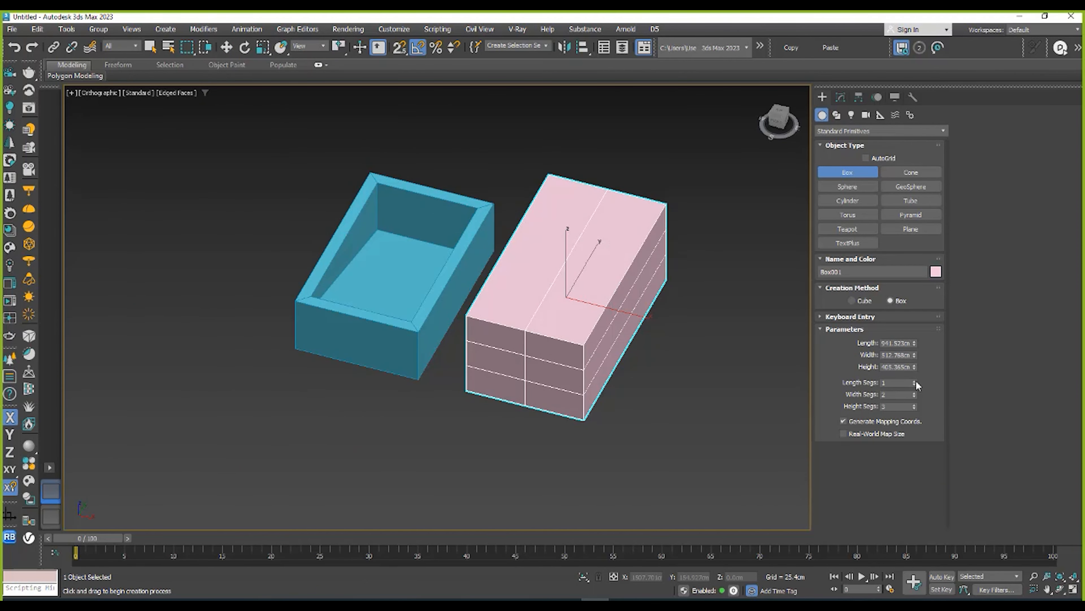
- Reduce the new box to one segment in each direction and move it away from the blue box along X
middle_click_drag(551, 342, 515, 331, "alt")
middle_click_drag(409, 313, 289, 241)
right_click(433, 329)
left_click(409, 304)
left_click(437, 276)
left_click_drag(504, 291, 567, 309)
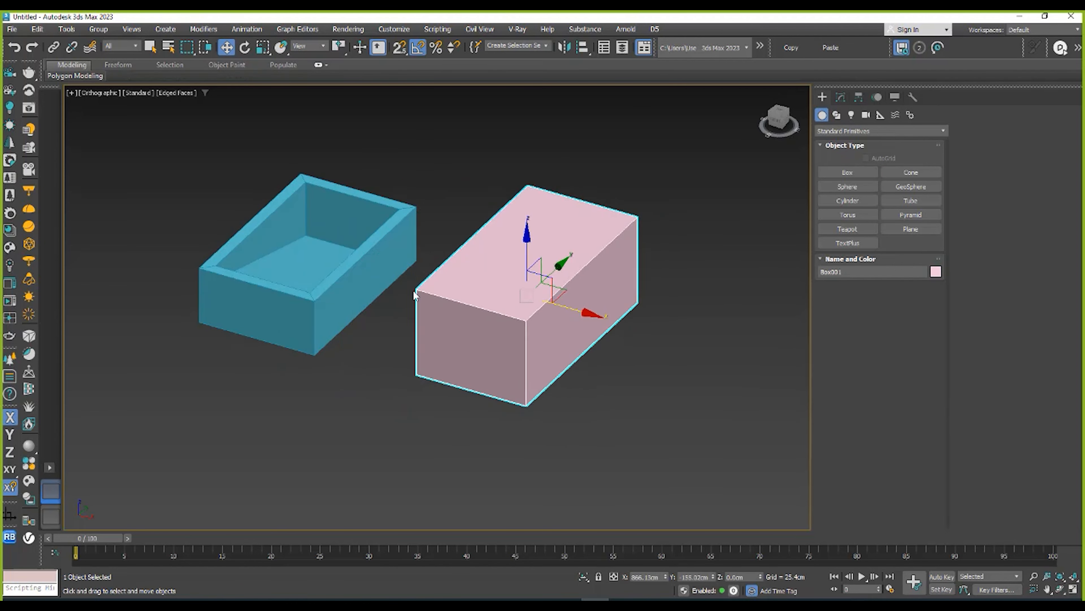
- Copy the Edit Poly modifier from the recessed blue box's stack onto the new box
left_click(348, 269)
left_click(841, 97)
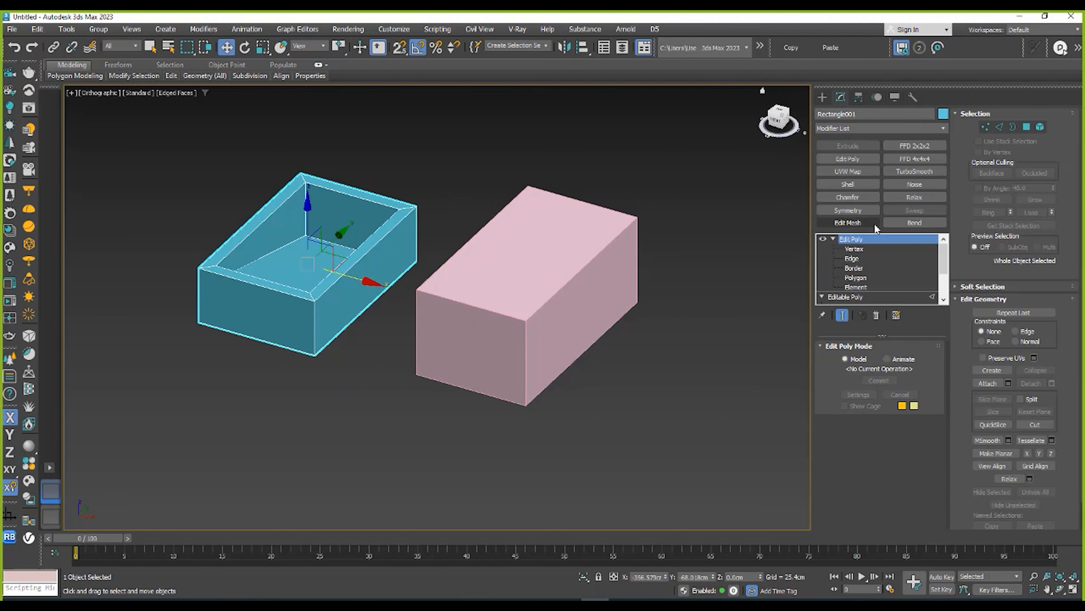
left_click_drag(859, 243, 530, 321)
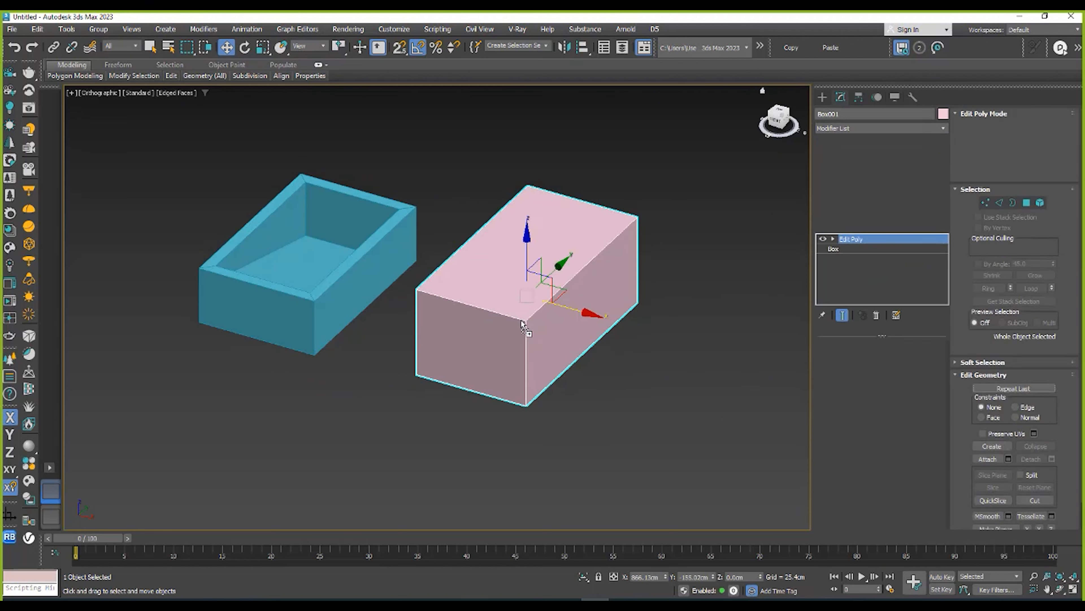
scroll(531, 306, "up", 2)
middle_click_drag(531, 305, 491, 214, "alt")
- Delete the new box and the remaining recessed blue box to clear the scene
key("Delete")
scroll(490, 214, "down", 3)
scroll(323, 316, "up", 3)
left_click(323, 316)
middle_click_drag(361, 318, 312, 359, "alt")
mouse_move(311, 286)
middle_mouse_down("alt")
mouse_move(300, 262)
mouse_move(315, 296)
middle_mouse_up("alt")
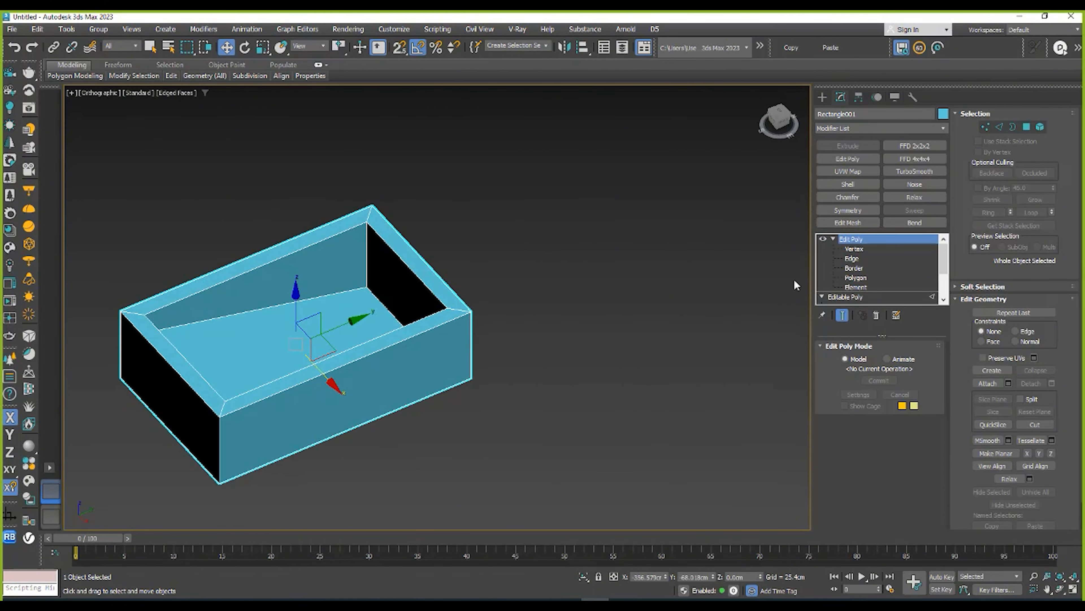
middle_click_drag(492, 261, 485, 250)
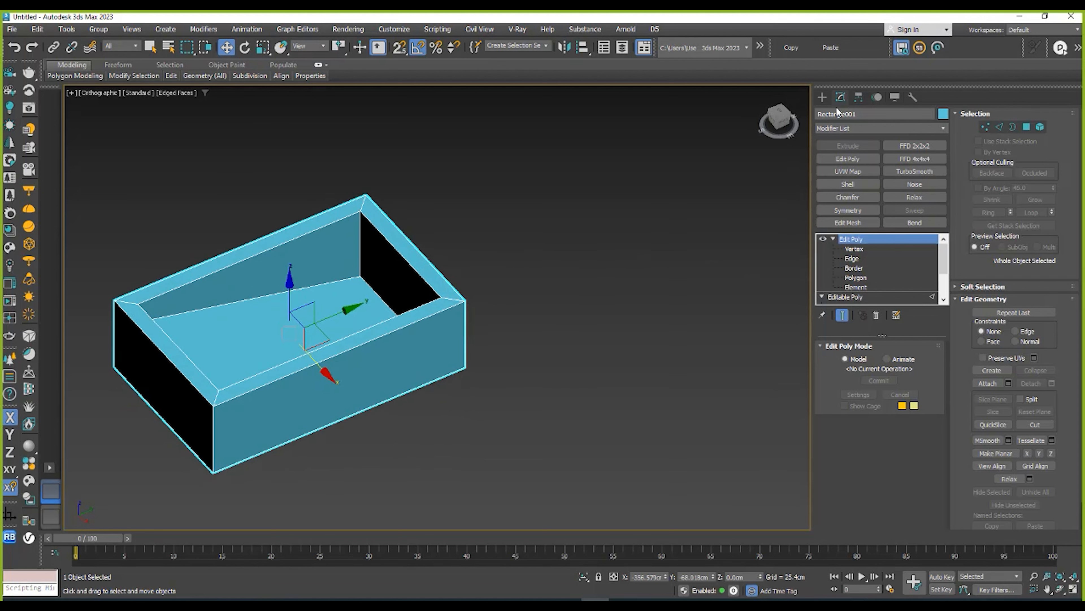
left_click(822, 96)
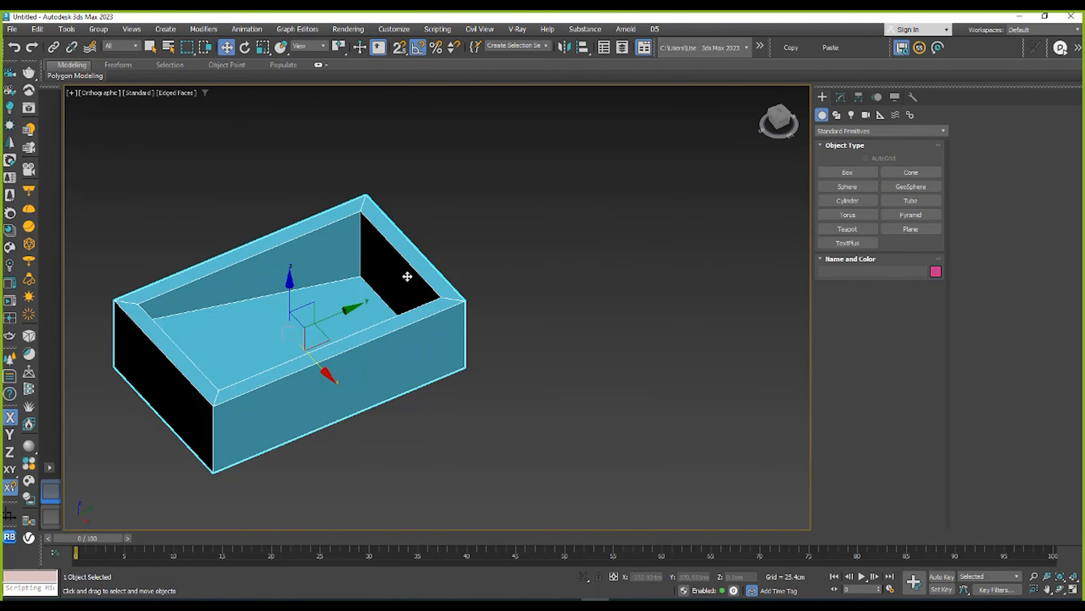
key("Delete")
left_click(840, 97)
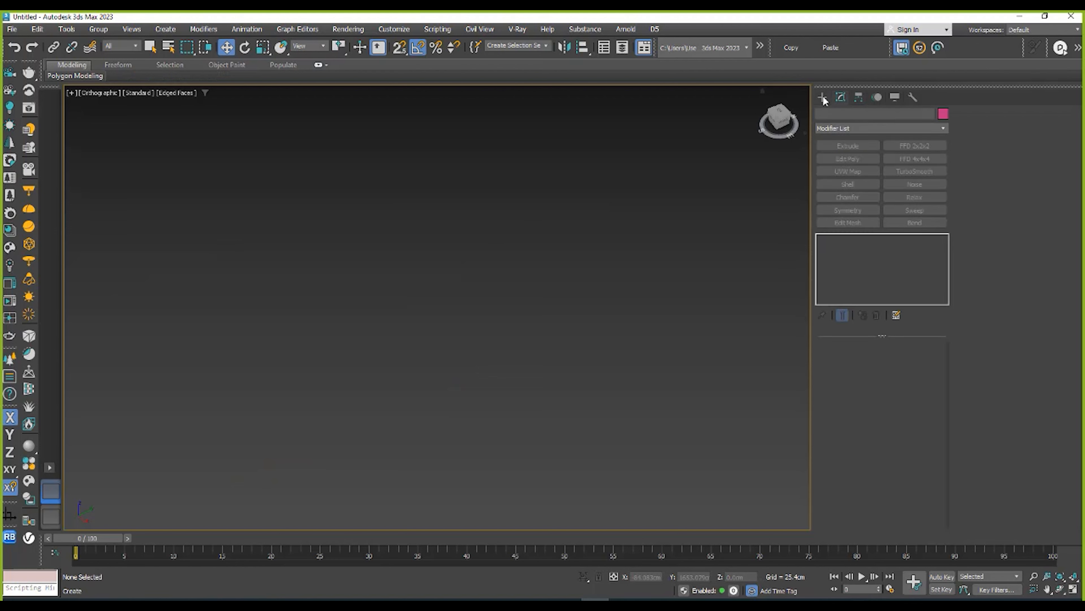
- Create a box about 937 cm long, 545 cm wide and 326 cm high, starting from the top view
left_click(822, 97)
left_click(848, 172)
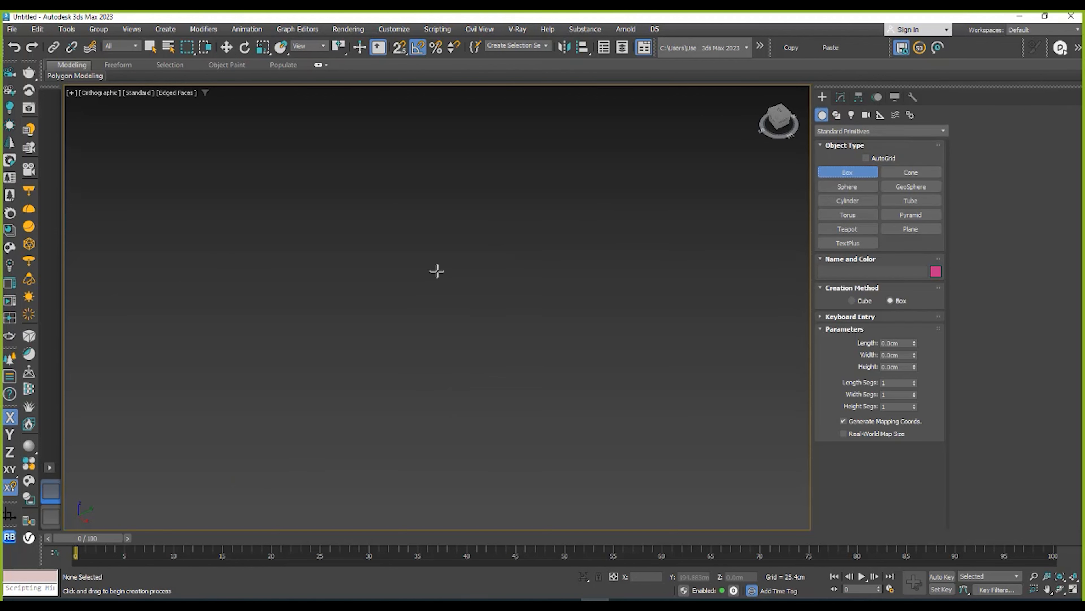
key("g")
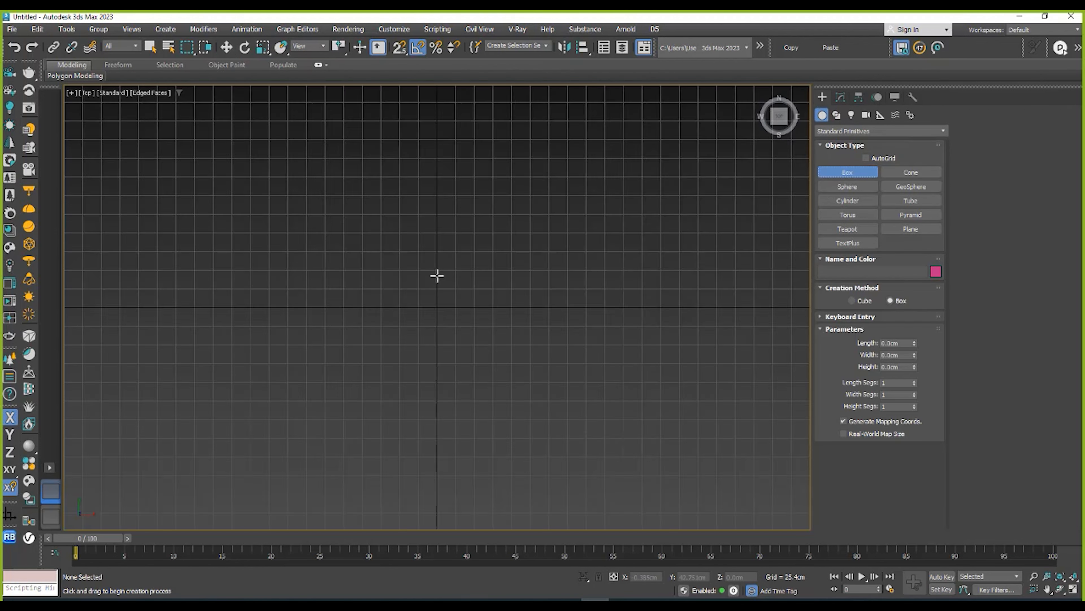
left_click_drag(409, 244, 511, 414)
middle_click_drag(515, 322, 487, 254, "alt")
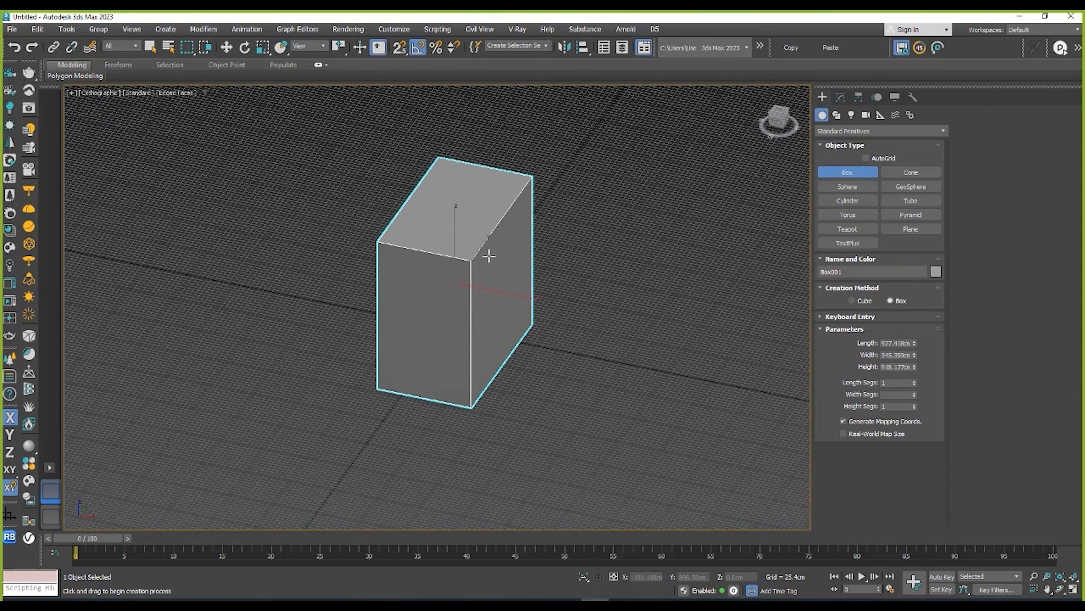
left_click(503, 355)
middle_click_drag(586, 357, 702, 251)
key("w")
- Add an Edit Poly modifier to the box and select its top face at polygon level
left_click(835, 115)
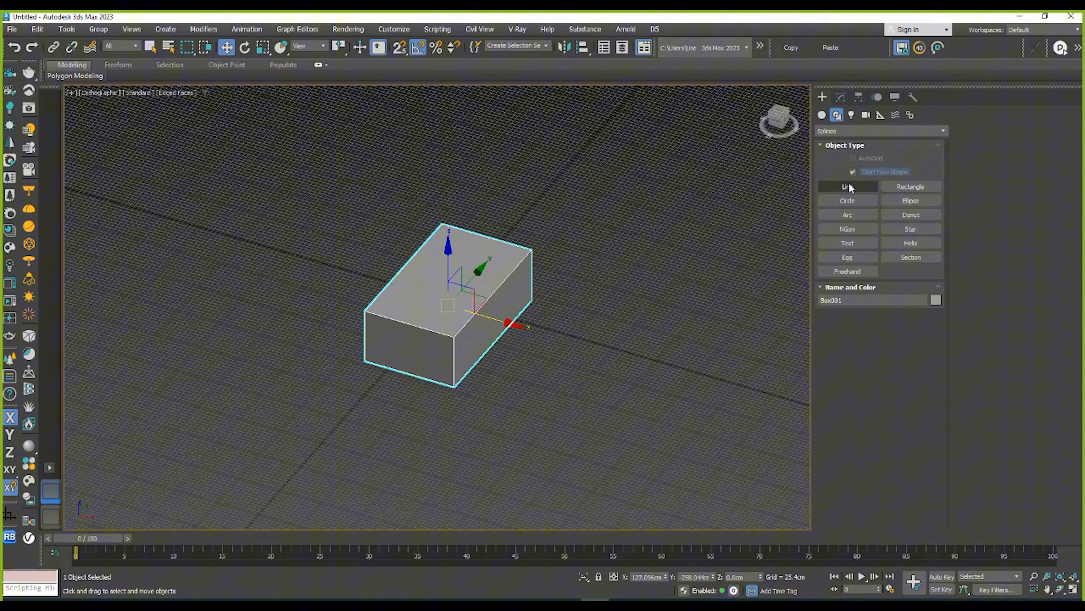
left_click(840, 98)
left_click(848, 159)
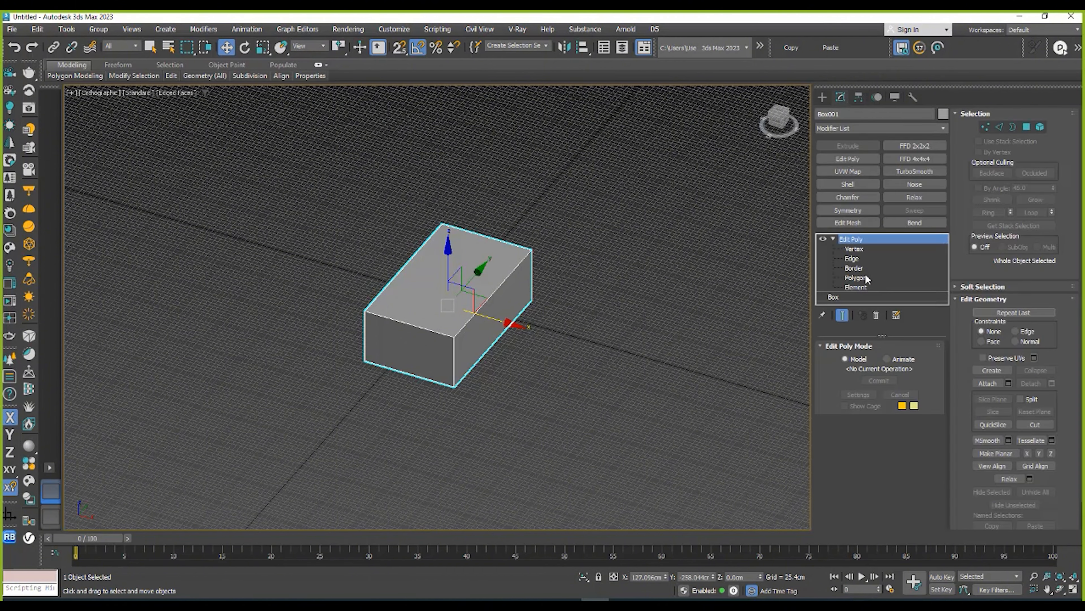
left_click(866, 276)
left_click(459, 276)
scroll(459, 275, "up", 2)
middle_click_drag(436, 282, 475, 292, "alt")
scroll(475, 292, "up", 2)
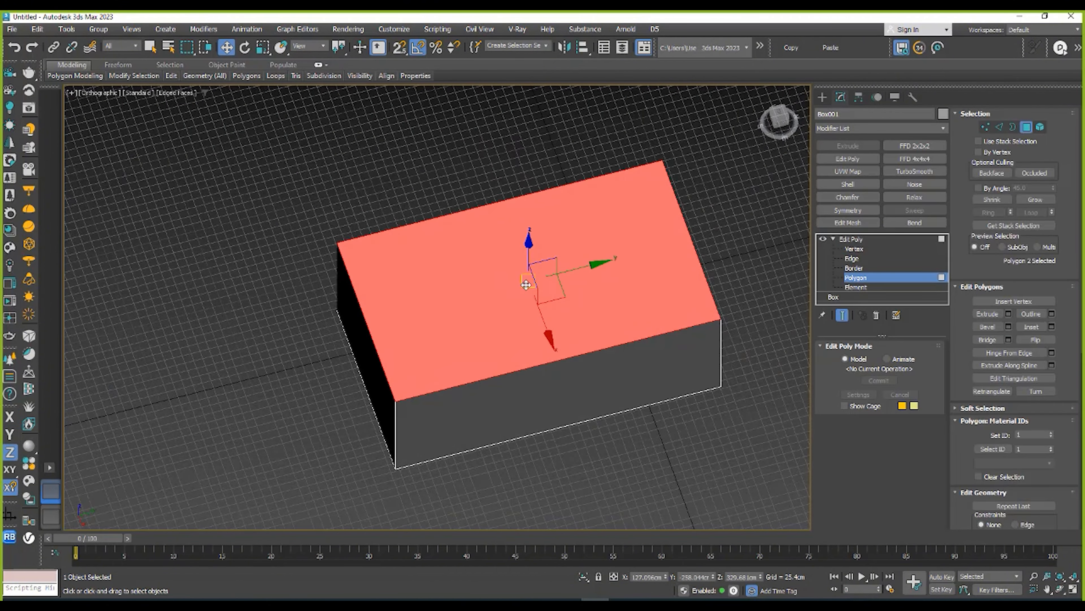
- Inset the selected top polygon to leave a narrow rim around the box's edge
right_click(526, 285)
left_click(419, 339)
right_click(531, 290)
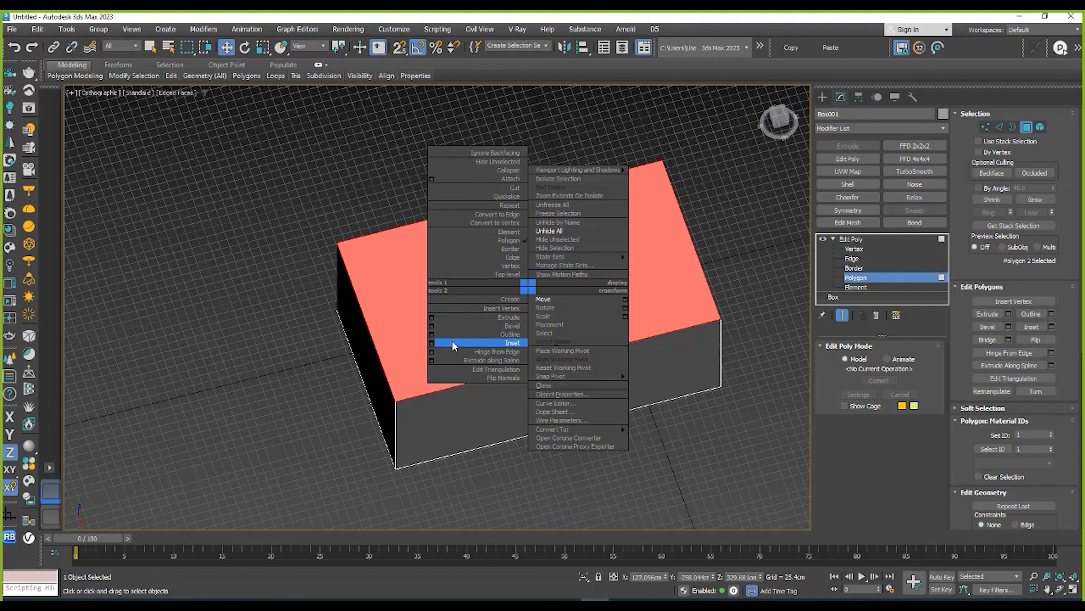
left_click(432, 342)
left_click_drag(446, 332, 448, 332)
left_click(459, 346)
middle_click_drag(458, 346, 515, 264, "alt")
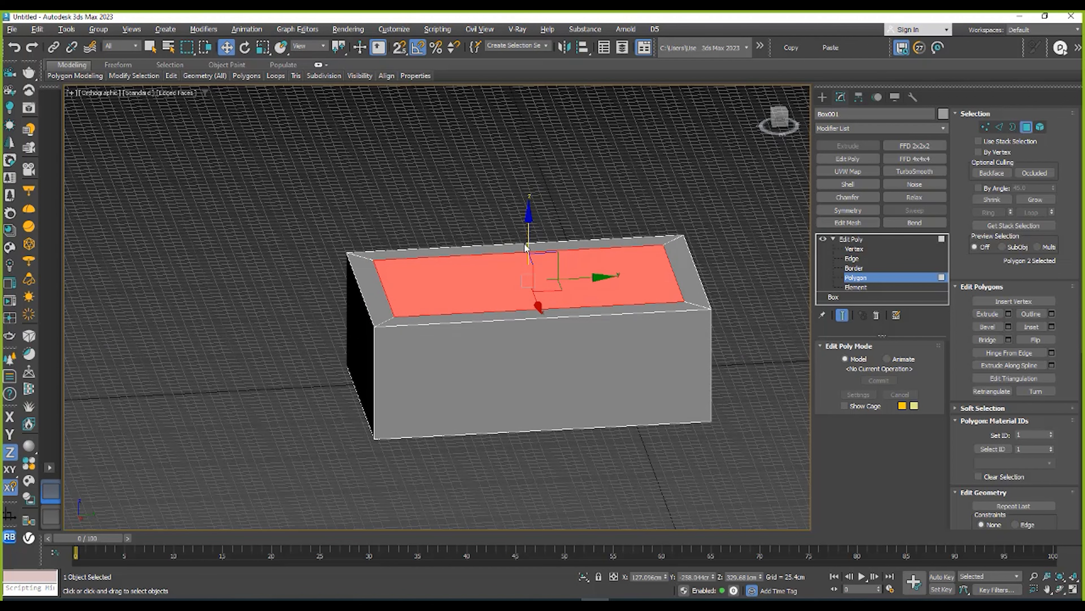
- Lower the inset polygon along Z to form a recess, and lower one short edge of its floor to make a slope
left_click_drag(526, 247, 526, 270)
middle_click_drag(526, 269, 517, 288, "alt")
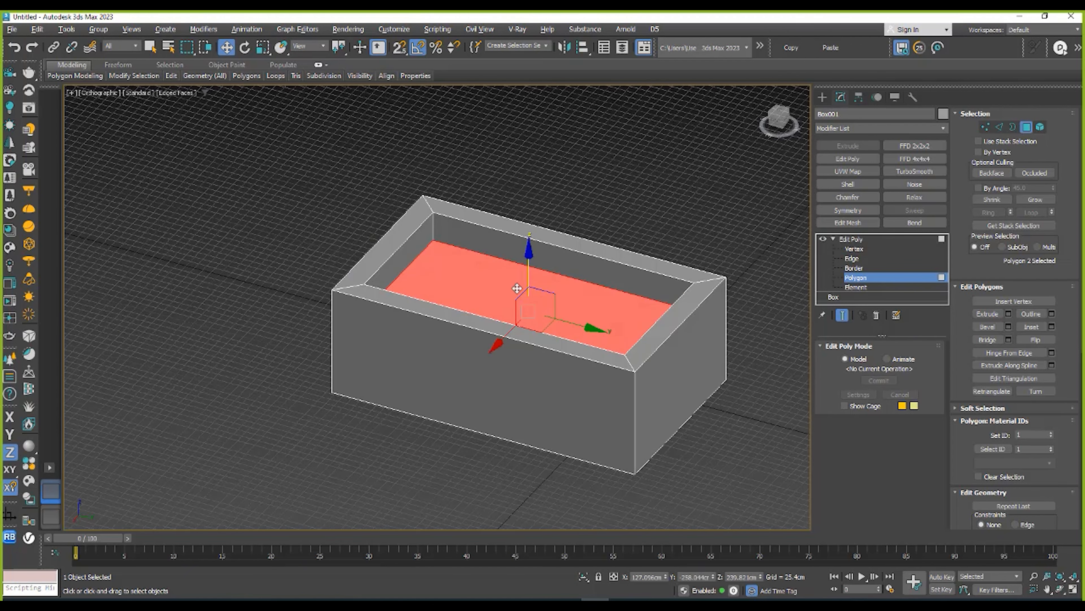
left_click(853, 259)
left_click_drag(397, 233, 395, 282)
middle_click_drag(504, 293, 801, 261, "alt")
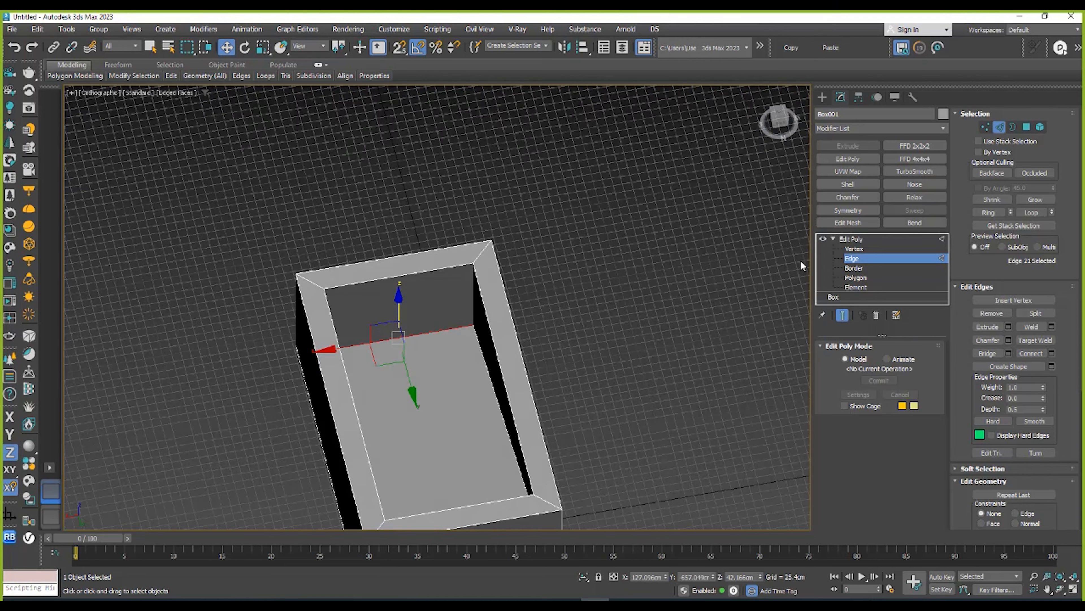
- Return the Edit Poly modifier to object level and clone the recessed box along X as an independent copy
left_click(864, 239)
scroll(470, 299, "down", 3)
middle_click_drag(470, 300, 360, 266, "alt")
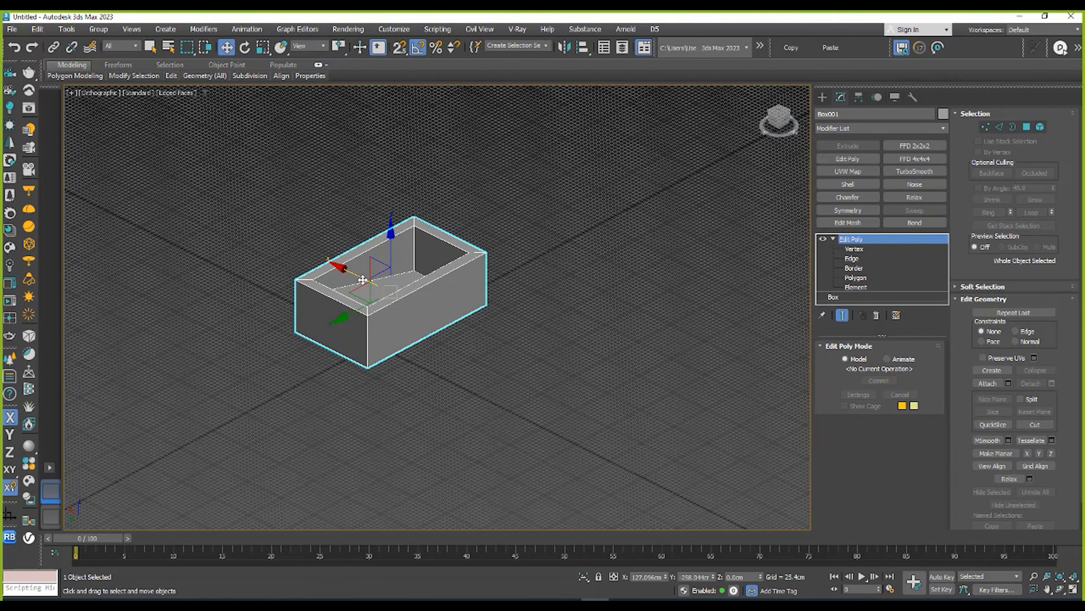
left_click_drag(366, 287, 496, 352, "shift")
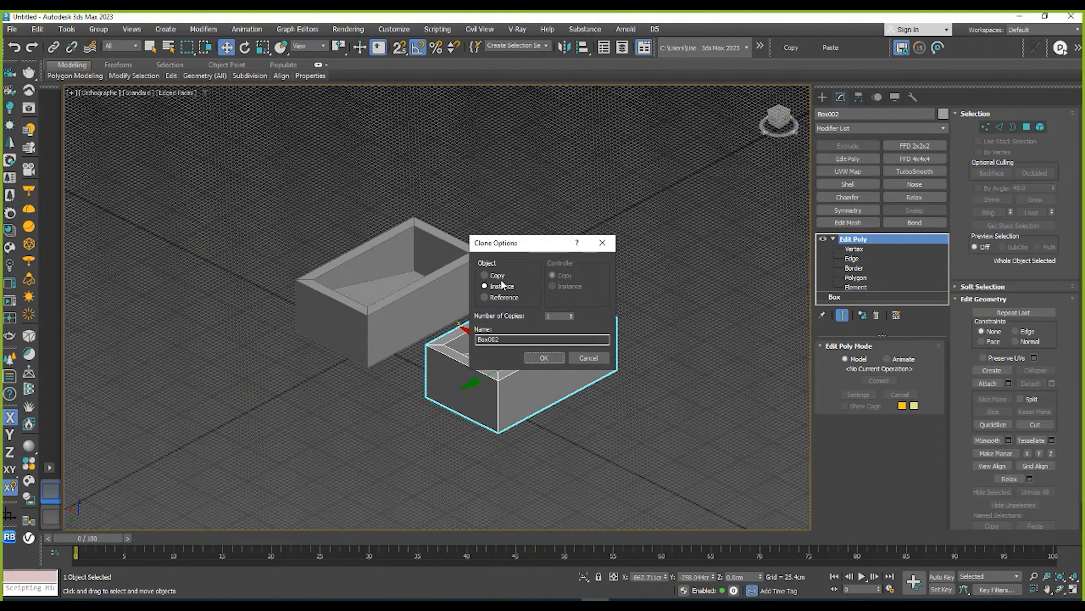
left_click(549, 357)
mouse_move(495, 330)
middle_mouse_down()
mouse_move(490, 267)
mouse_move(503, 250)
mouse_move(477, 248)
middle_mouse_up()
right_click(478, 248)
left_click(595, 347)
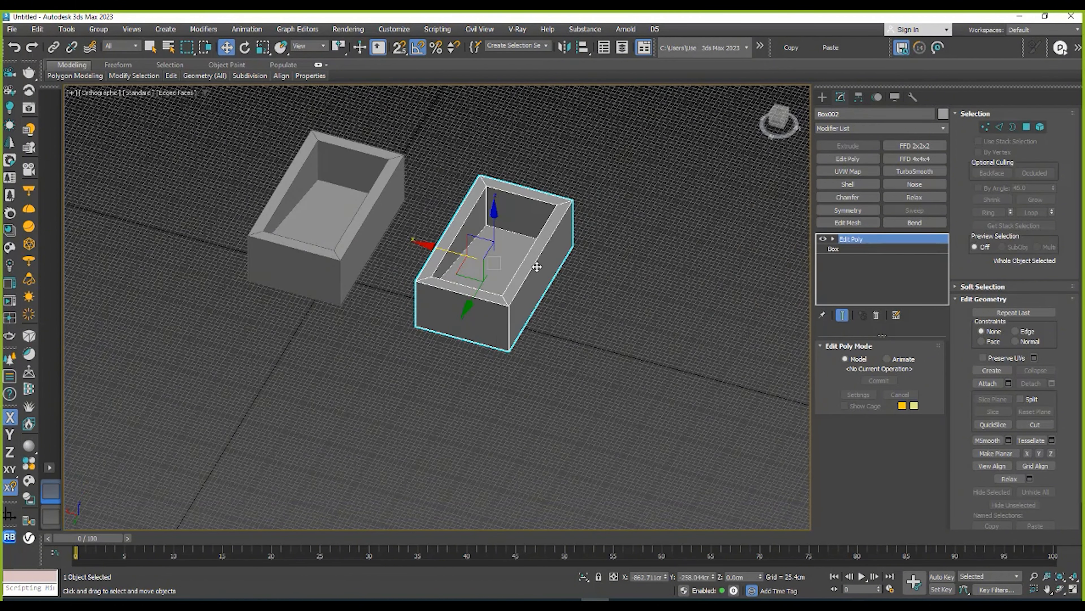
middle_click_drag(535, 268, 574, 267)
- Toggle the Edit Poly modifier off and on in the copied box, and delete it to restore the plain box
left_click(823, 239)
left_click(822, 239)
right_click(863, 239)
left_click(877, 258)
- Select the original recessed box for comparison, and reselect the plain box and shift it along X
left_click(368, 230)
middle_click_drag(368, 230, 399, 255)
left_click(513, 311)
left_click_drag(482, 303, 491, 307)
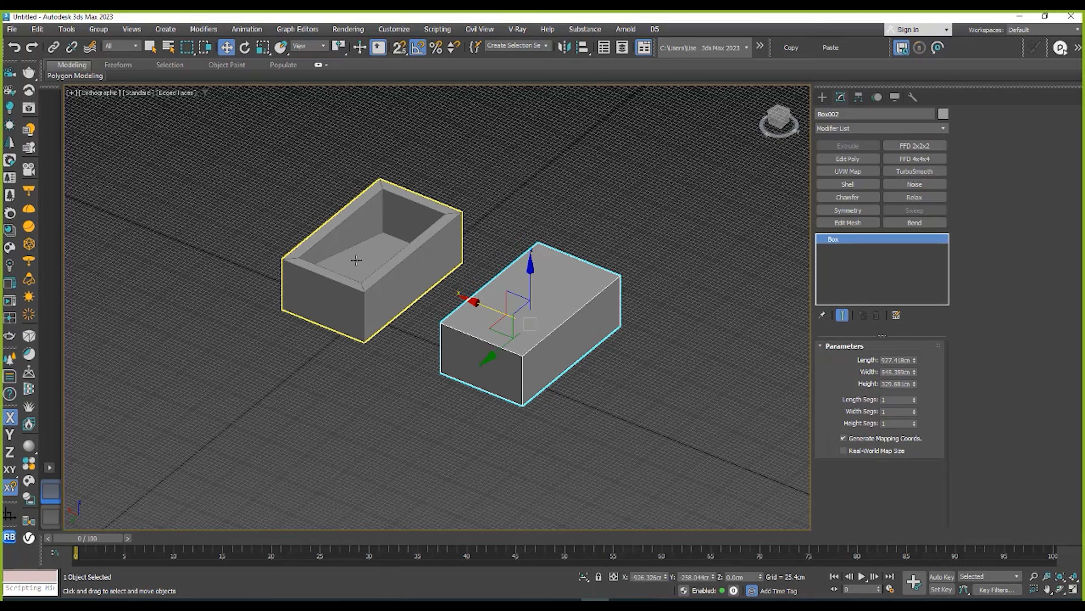
- Select the recessed box, compare it with the plain box from several angles, undo the last changes and switch to the perspective view
left_click(355, 260)
middle_click_drag(355, 260, 376, 379, "alt")
scroll(356, 286, "up", 2)
middle_click_drag(594, 404, 555, 366, "alt")
middle_click_drag(467, 313, 510, 355)
left_click_drag(793, 278, 579, 375)
middle_click_drag(580, 375, 458, 380, "alt")
key("ctrl+z")
key("ctrl+z")
key("p")
- Shift the recessed box about 20 cm along X and move the plain box farther away along X
mouse_move(340, 375)
left_mouse_down()
mouse_move(363, 373)
mouse_move(341, 387)
left_mouse_up()
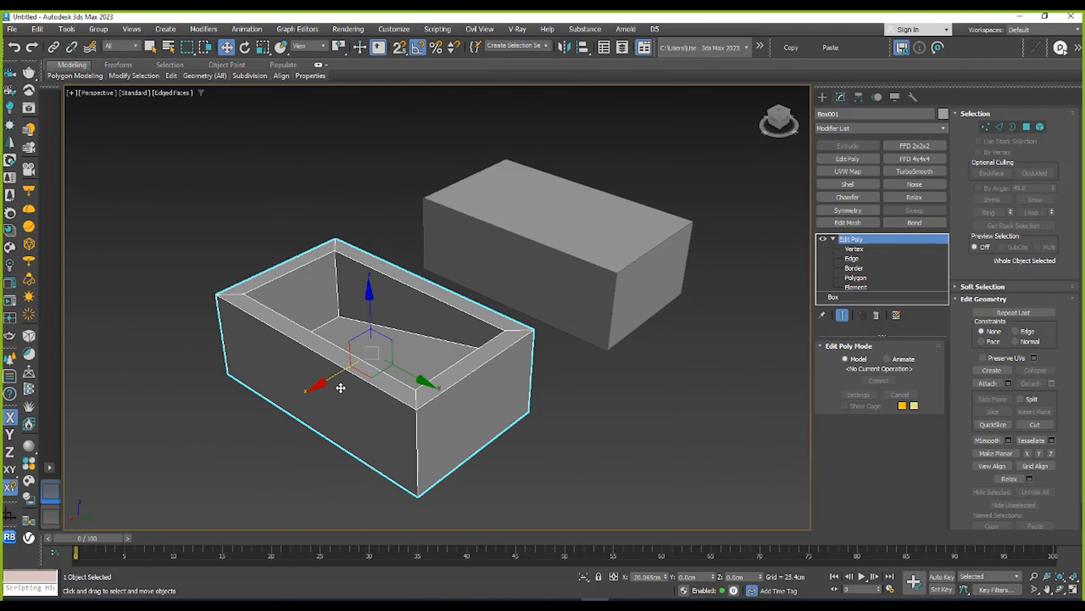
left_click(578, 282)
left_click_drag(532, 267, 568, 250)
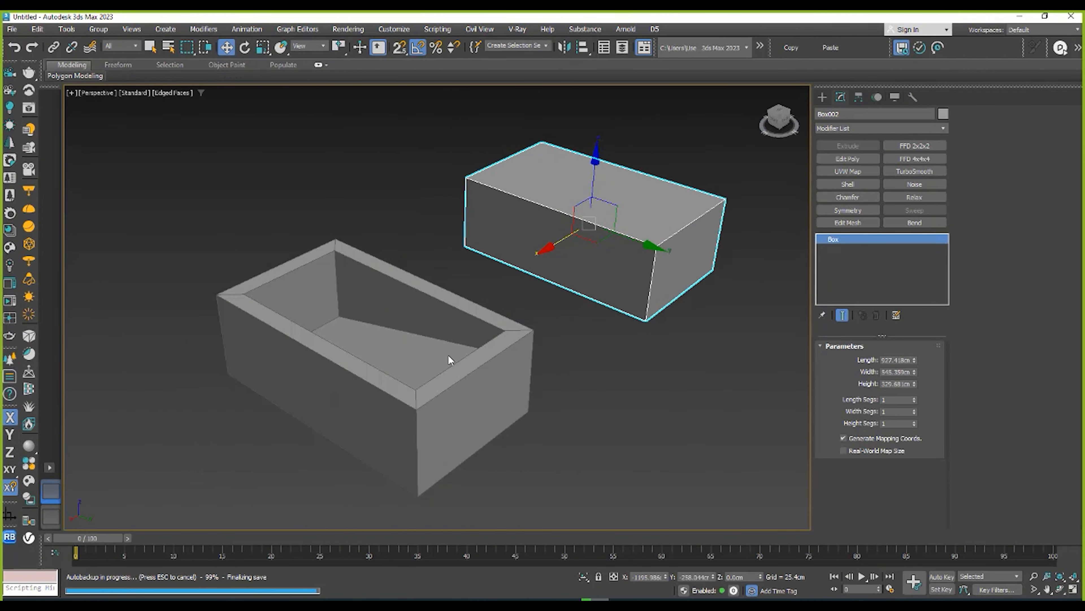
- Open the base Box level beneath the recessed box's Edit Poly modifier and adjust its width
left_click(440, 368)
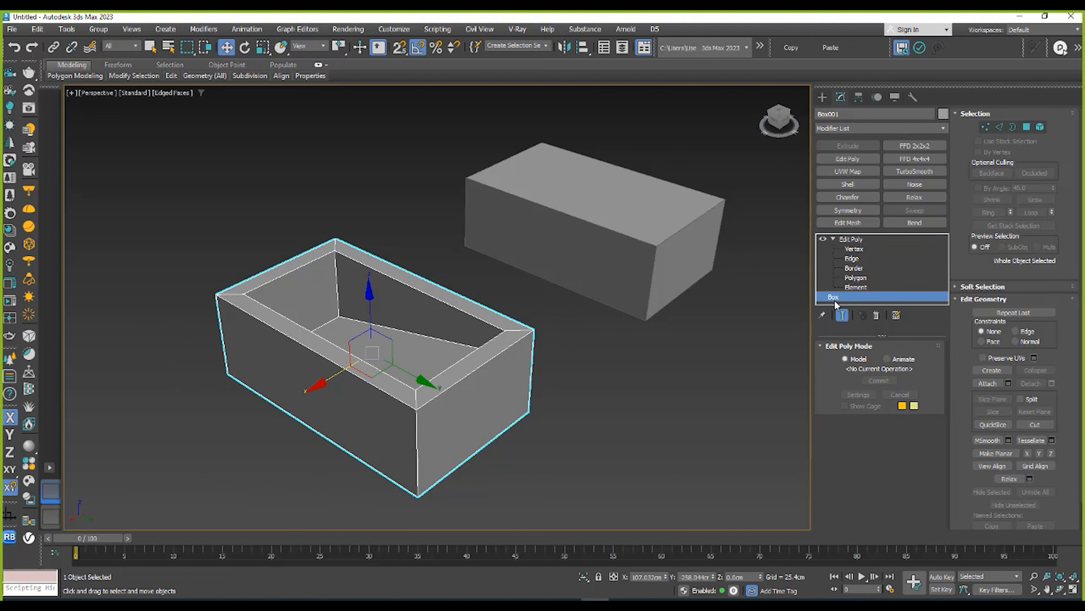
left_click(590, 342)
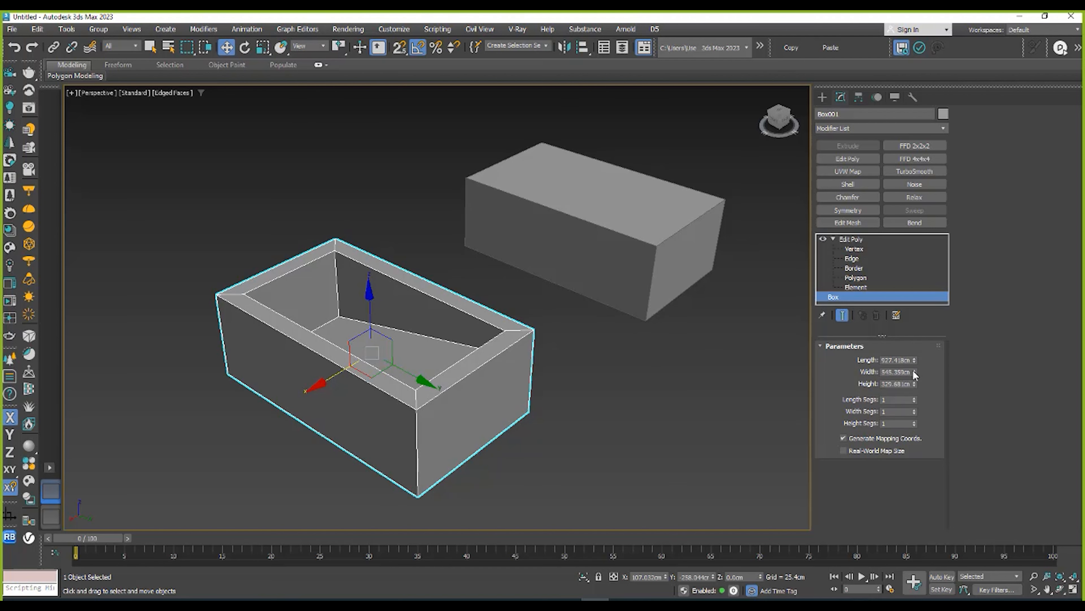
mouse_move(912, 370)
left_mouse_down()
mouse_move(912, 355)
mouse_move(917, 374)
left_mouse_up()
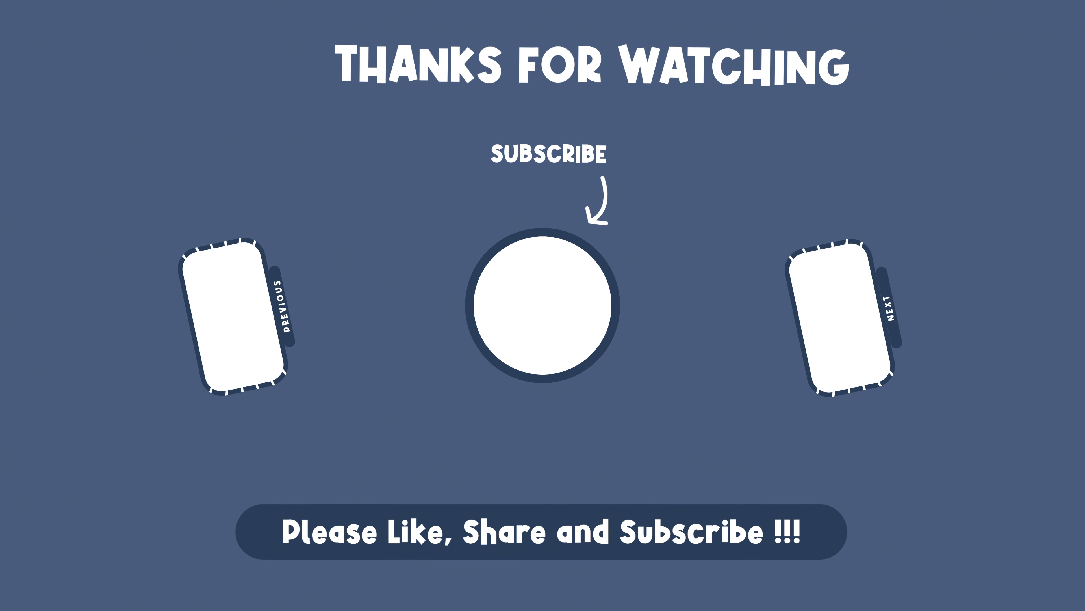